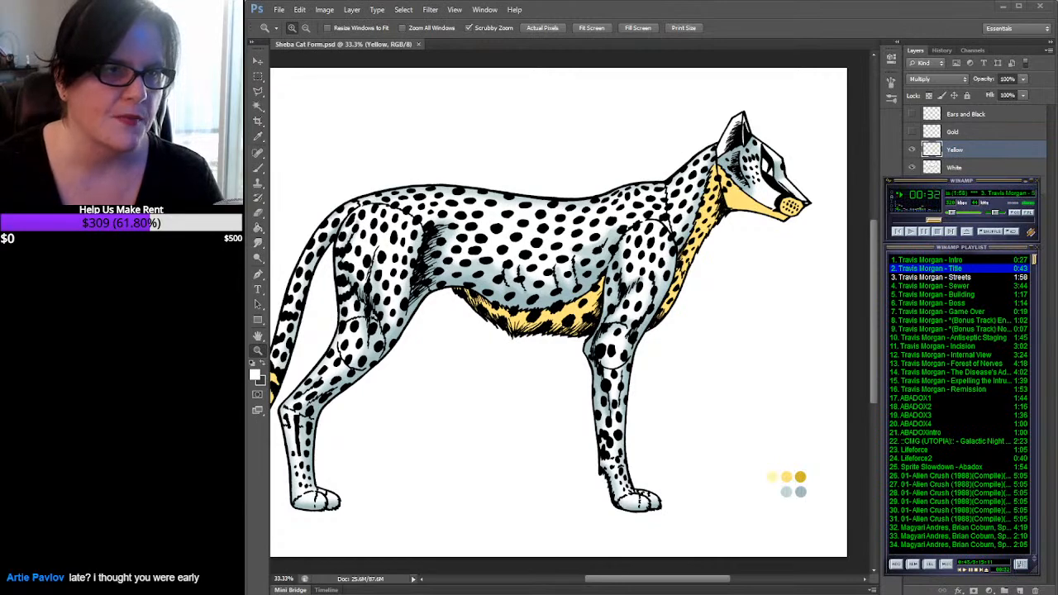
# Move the live chat pop-out and the camera settings window clear of the cat artwork
pyautogui.moveTo(248, 171); pyautogui.dragTo(149, 149)
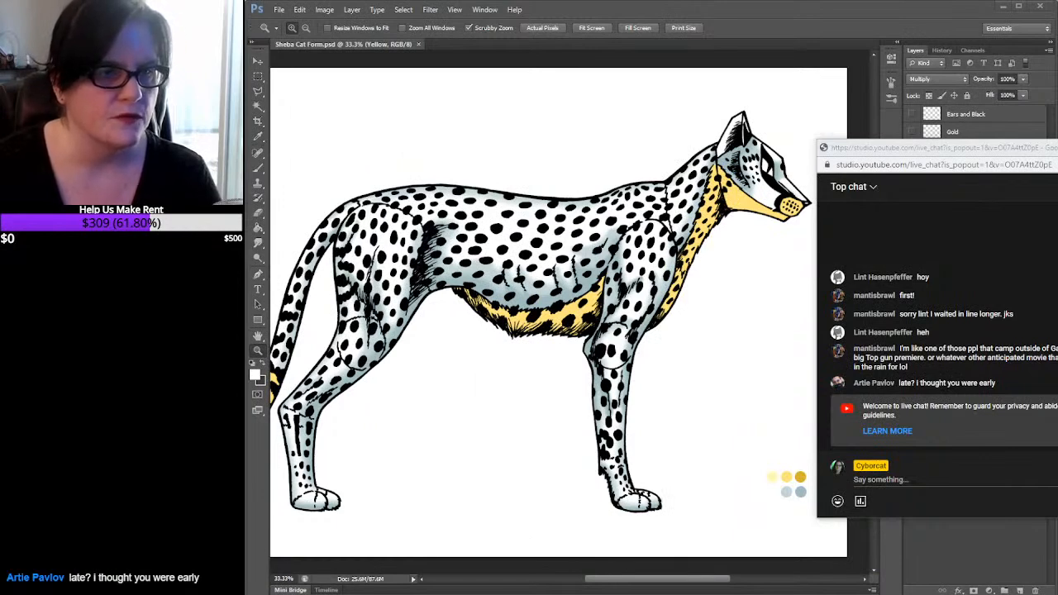
pyautogui.moveTo(818, 198); pyautogui.dragTo(1015, 198)
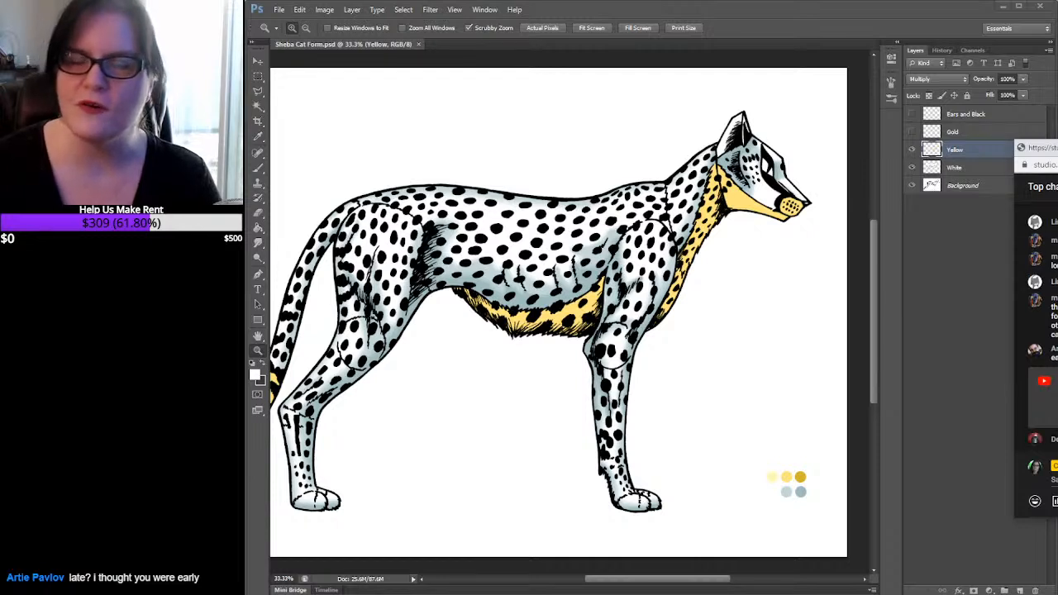
pyautogui.moveTo(1041, 147); pyautogui.dragTo(1052, 9)
pyautogui.moveTo(1024, 70); pyautogui.dragTo(1055, 76)
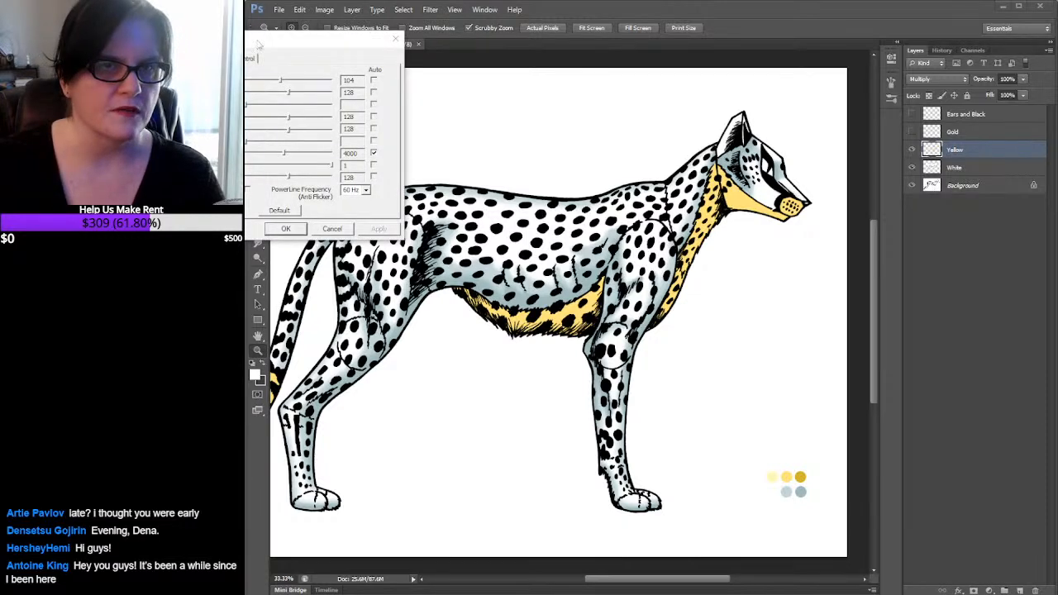
pyautogui.moveTo(278, 40); pyautogui.dragTo(116, 40)
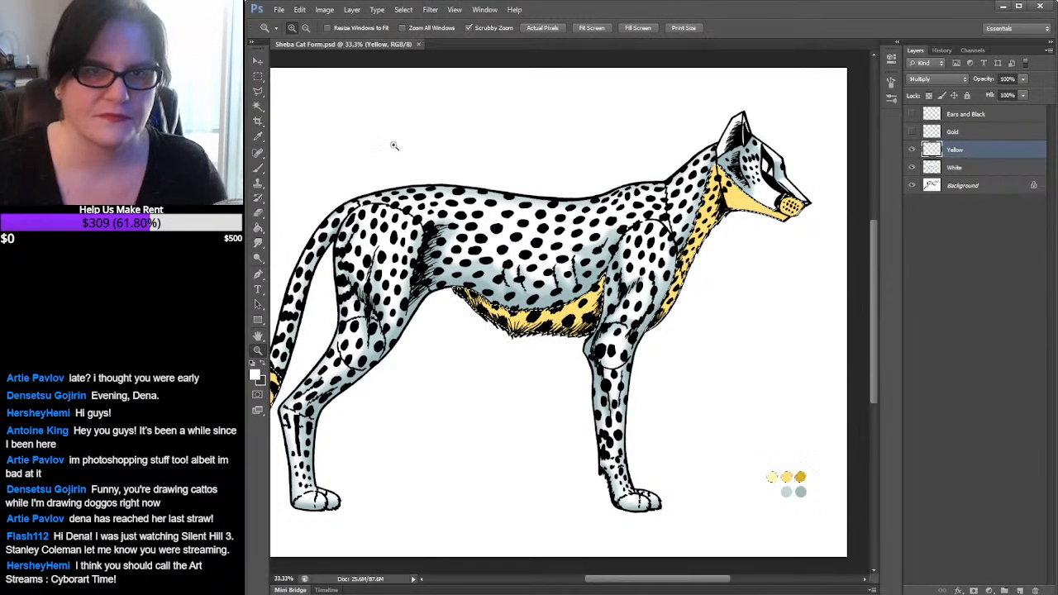
# Sample the dark gold palette swatch and brush shading onto the cat's muzzle on the Yellow layer
pyautogui.click(258, 136)
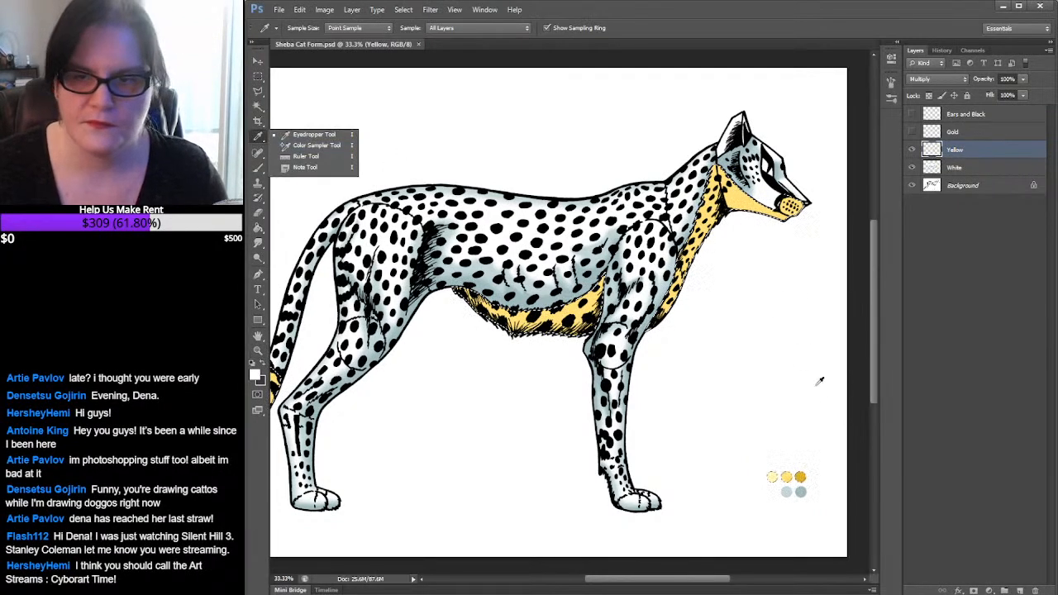
pyautogui.moveTo(794, 471); pyautogui.dragTo(799, 477)
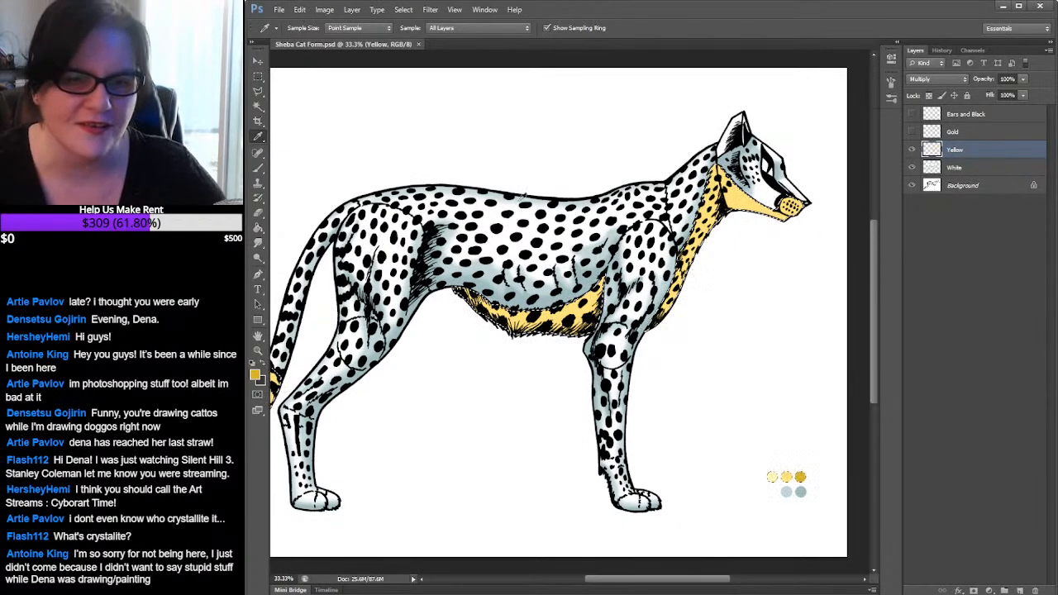
pyautogui.click(258, 169)
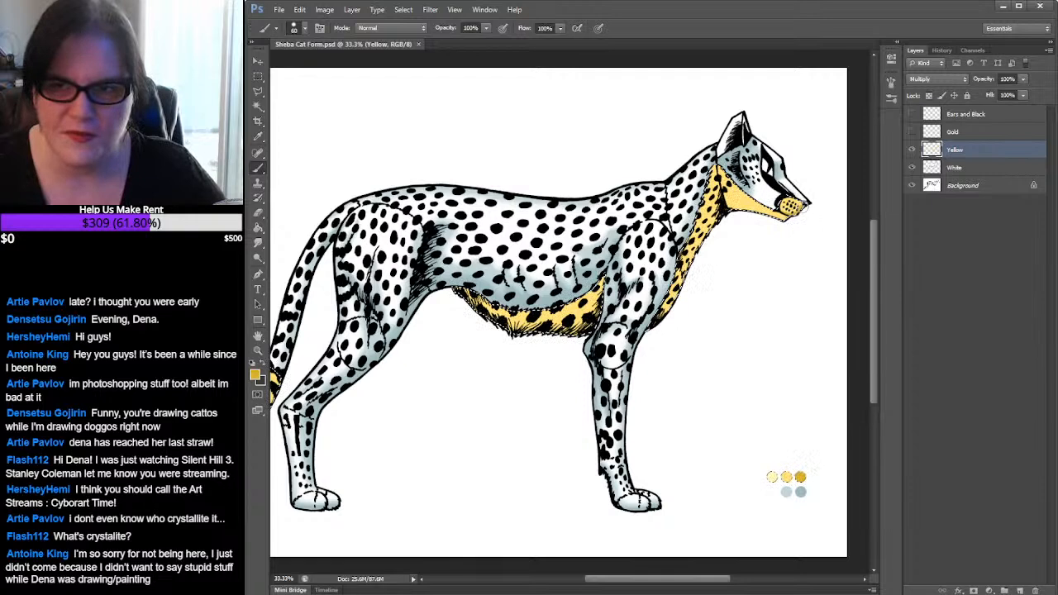
pyautogui.moveTo(797, 210); pyautogui.dragTo(816, 205)
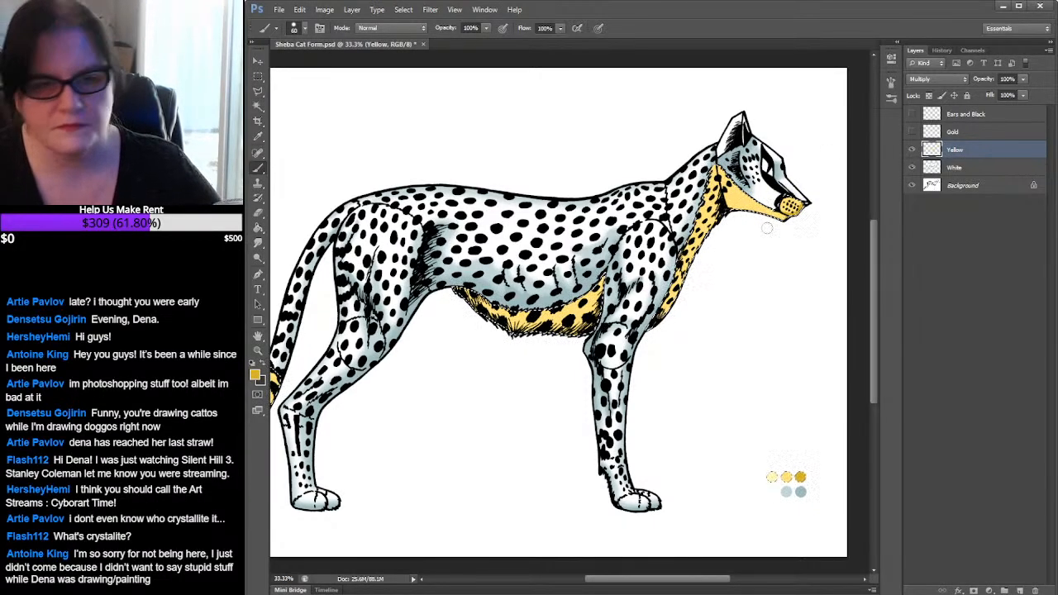
# Sample the light yellow from the neck into the background colour, with dark gold as the foreground colour
pyautogui.click(257, 351)
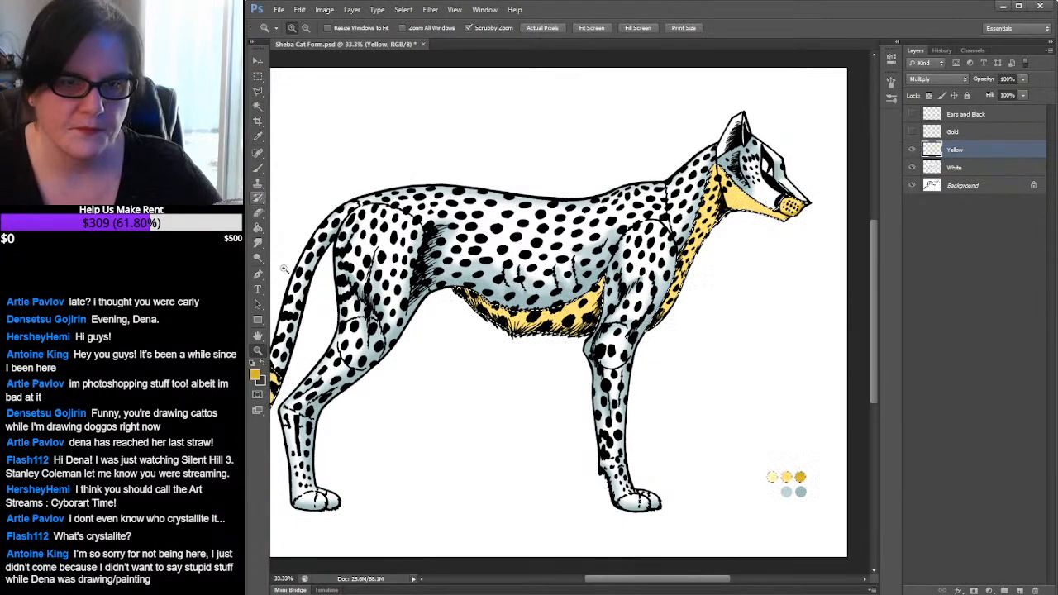
pyautogui.click(262, 363)
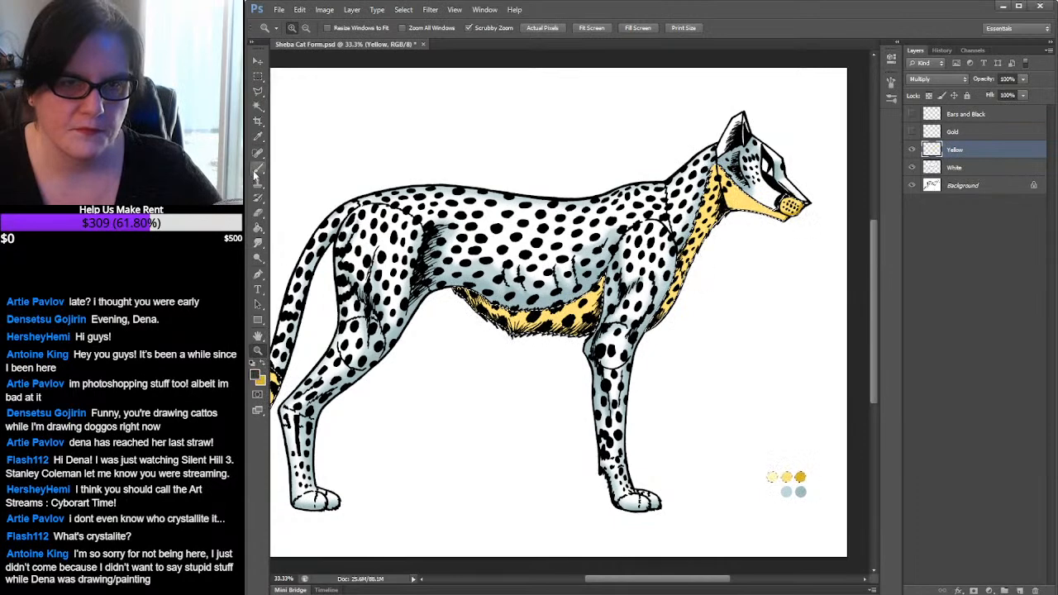
pyautogui.click(258, 136)
pyautogui.click(708, 178)
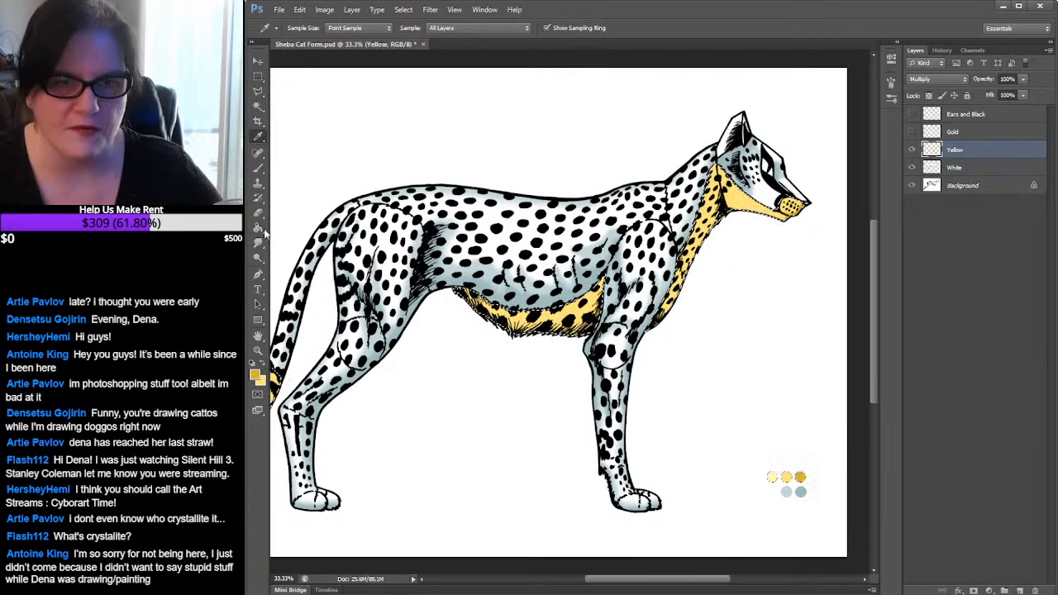
# Revert the document to the Load Selection history state to remove the brush strokes on the muzzle
pyautogui.click(258, 348)
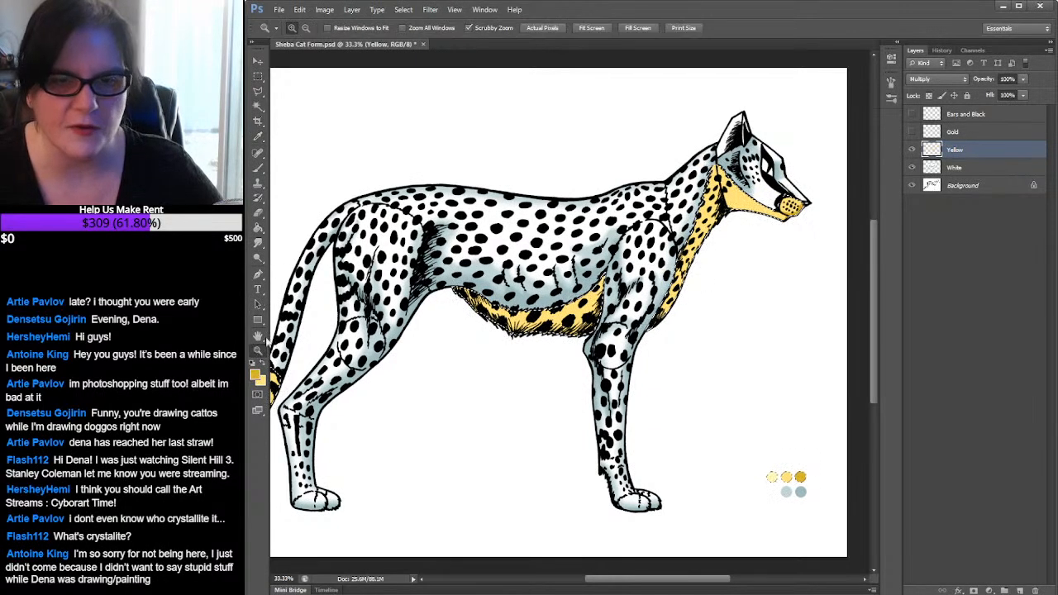
pyautogui.click(740, 206)
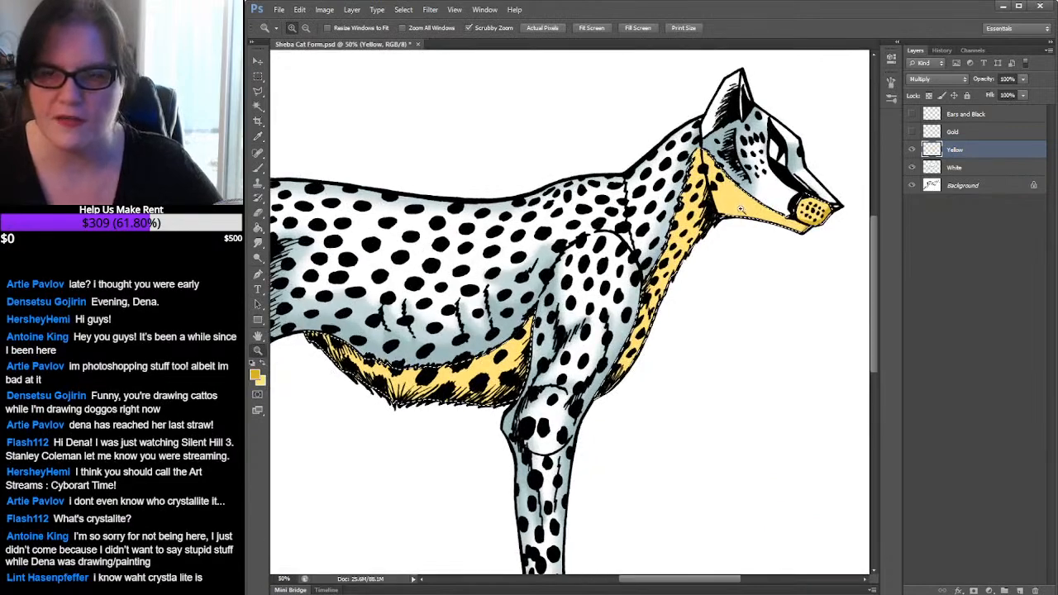
pyautogui.click(740, 208)
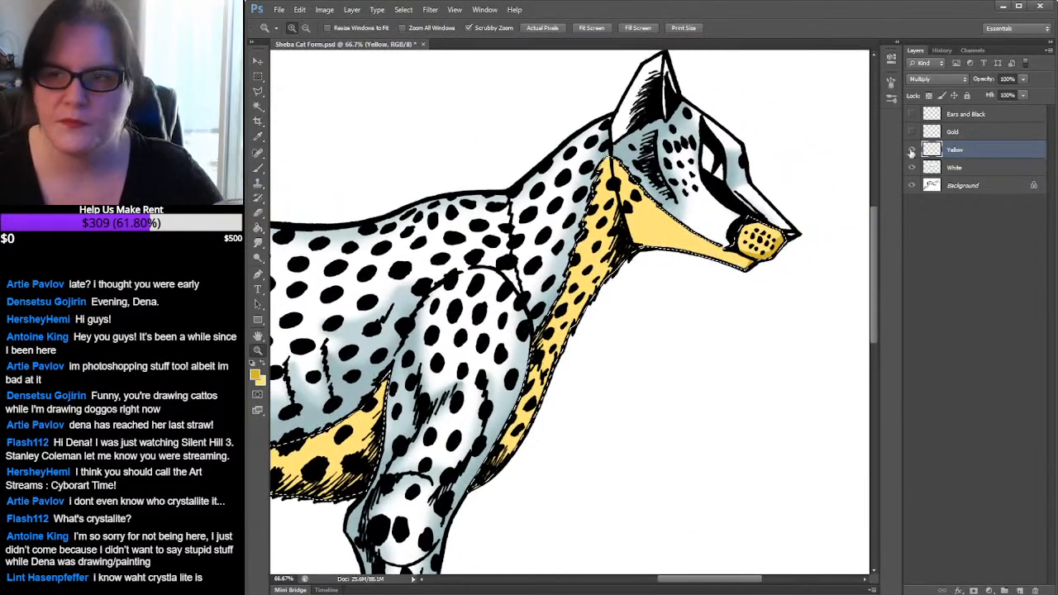
pyautogui.click(942, 51)
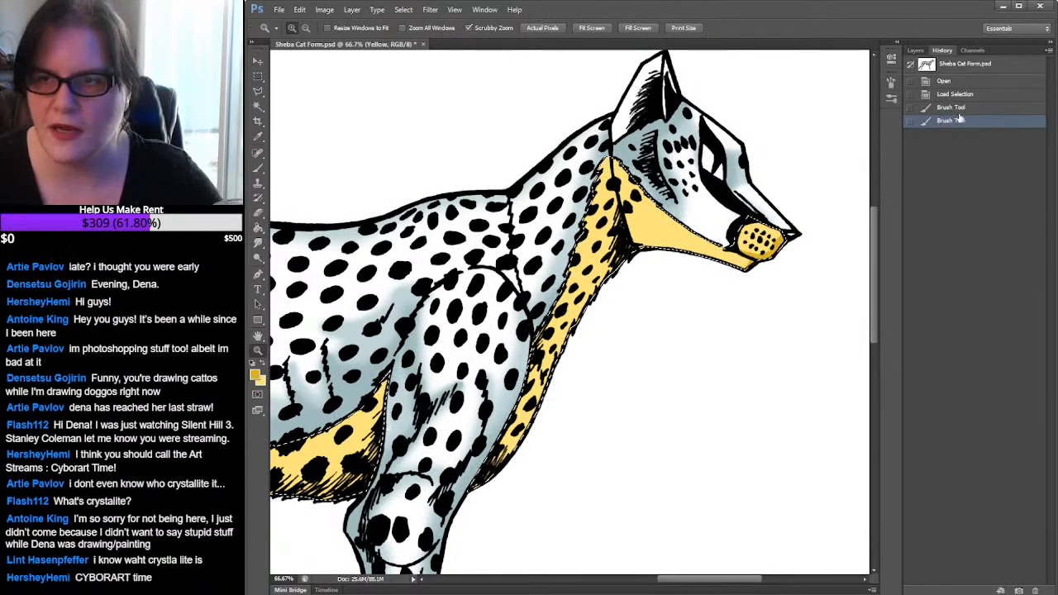
pyautogui.click(950, 94)
pyautogui.click(915, 50)
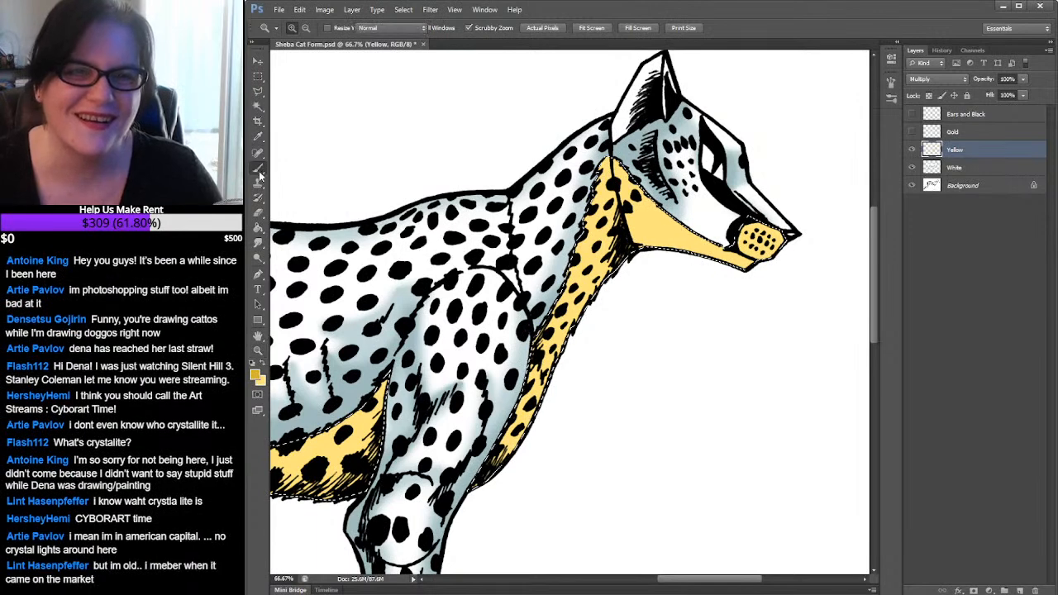
# Choose the soft round 45 px brush with 0% hardness and shade the lower jaw in dark gold on the Yellow layer
pyautogui.press('b')
pyautogui.click(294, 28)
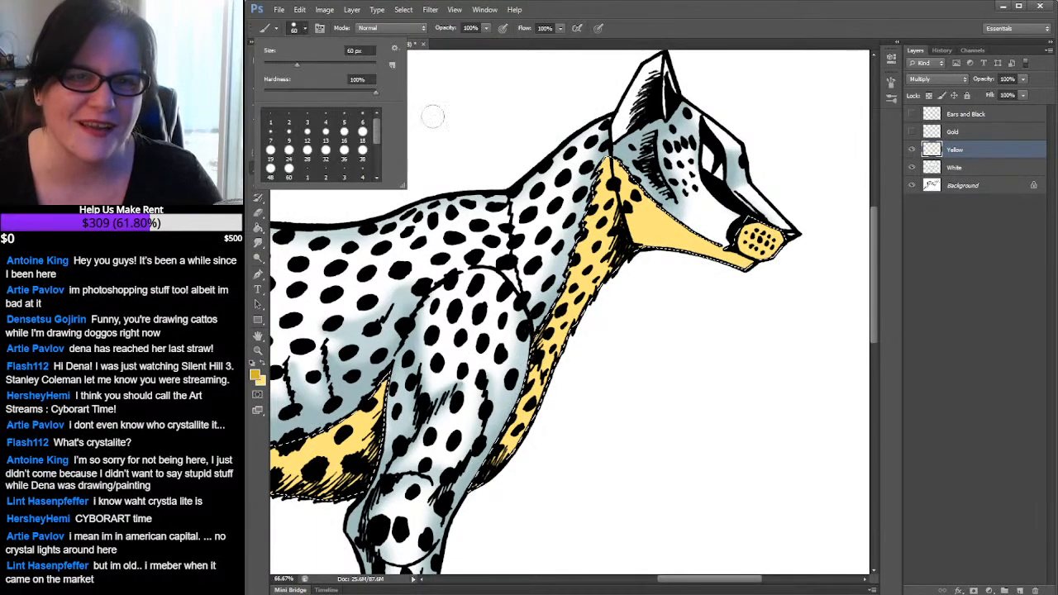
pyautogui.moveTo(376, 132); pyautogui.dragTo(378, 154)
pyautogui.click(362, 157)
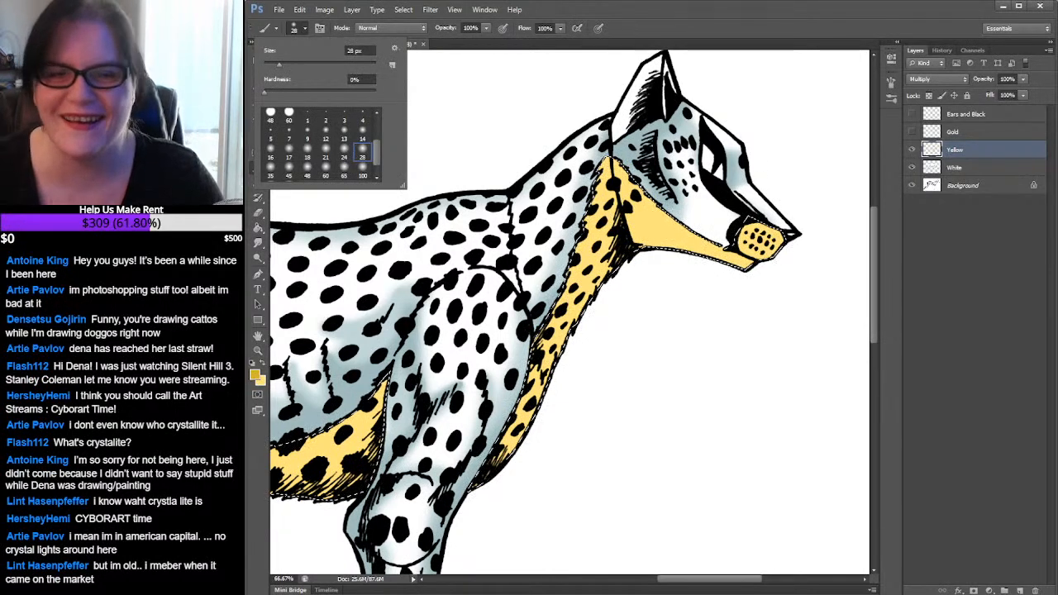
pyautogui.click(289, 172)
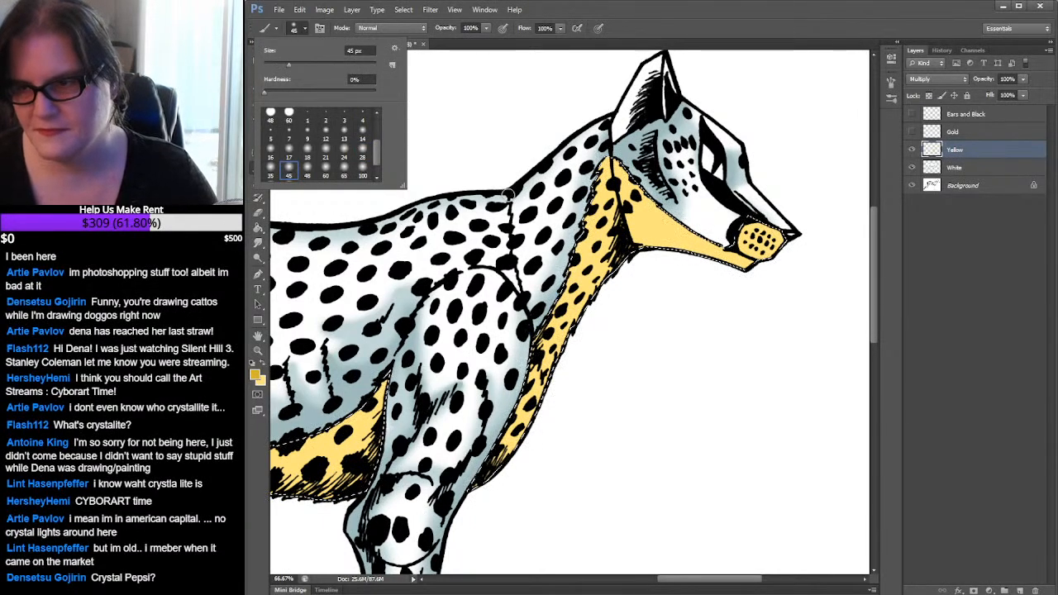
pyautogui.click(786, 244)
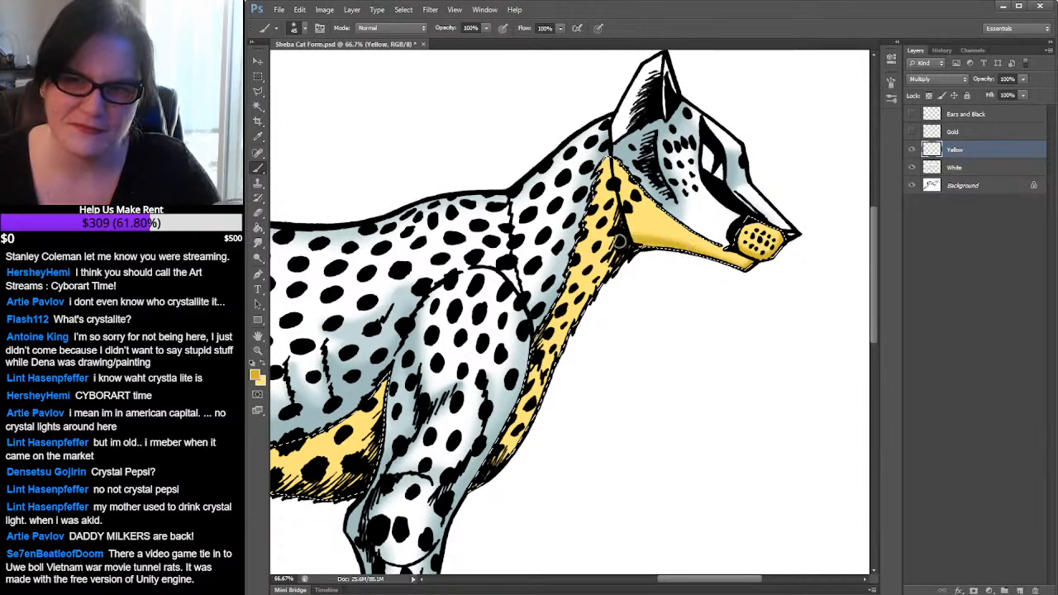
# Load the White layer's contents as a selection and sample the lighter blue-grey palette swatch for brushing the head
pyautogui.click(932, 169)
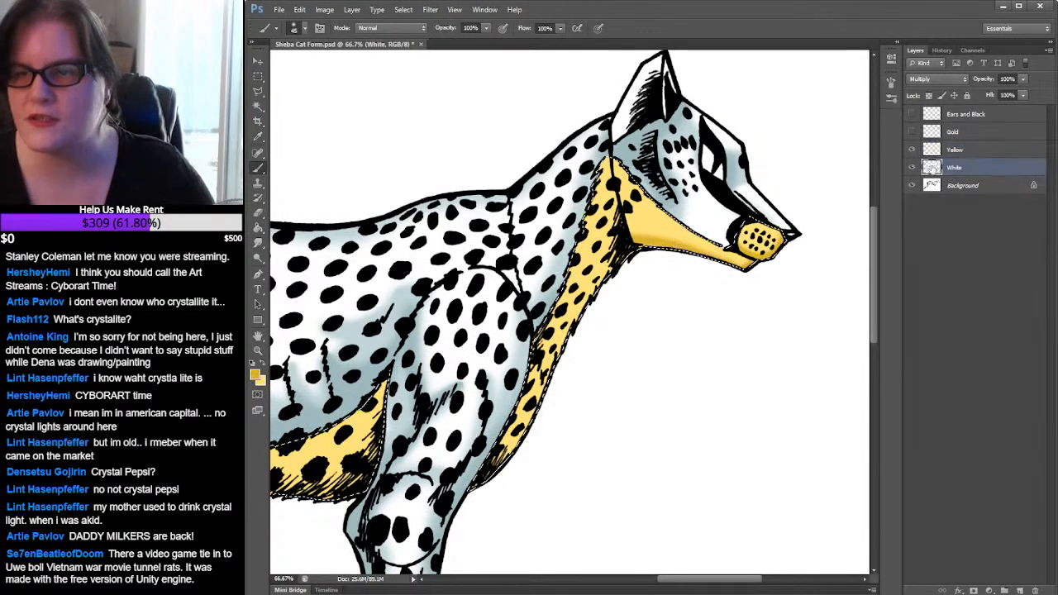
pyautogui.keyDown('ctrl'); pyautogui.click(930, 166); pyautogui.keyUp('ctrl')
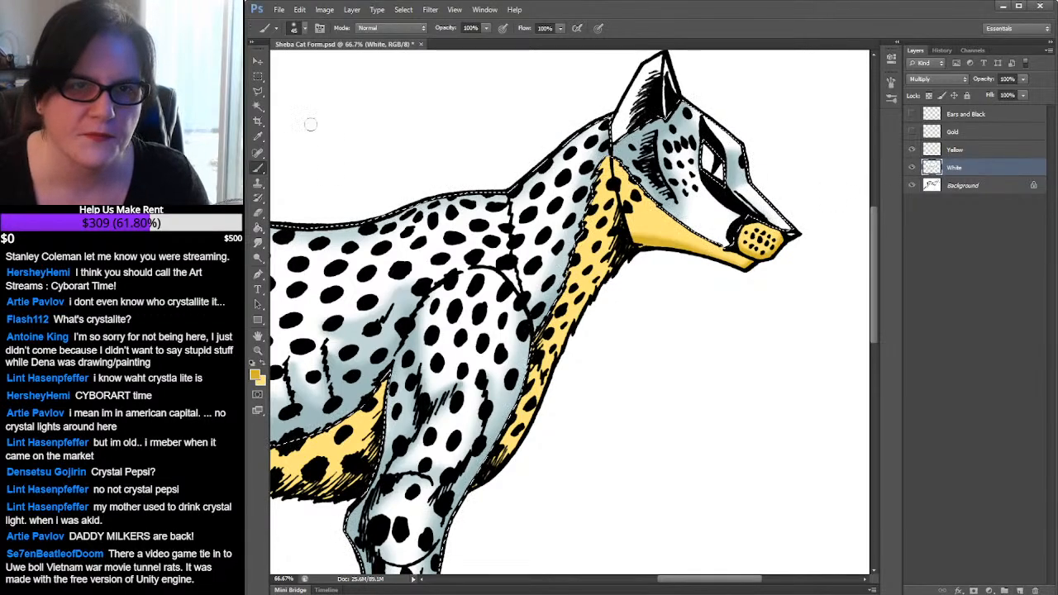
pyautogui.moveTo(872, 293); pyautogui.dragTo(873, 392)
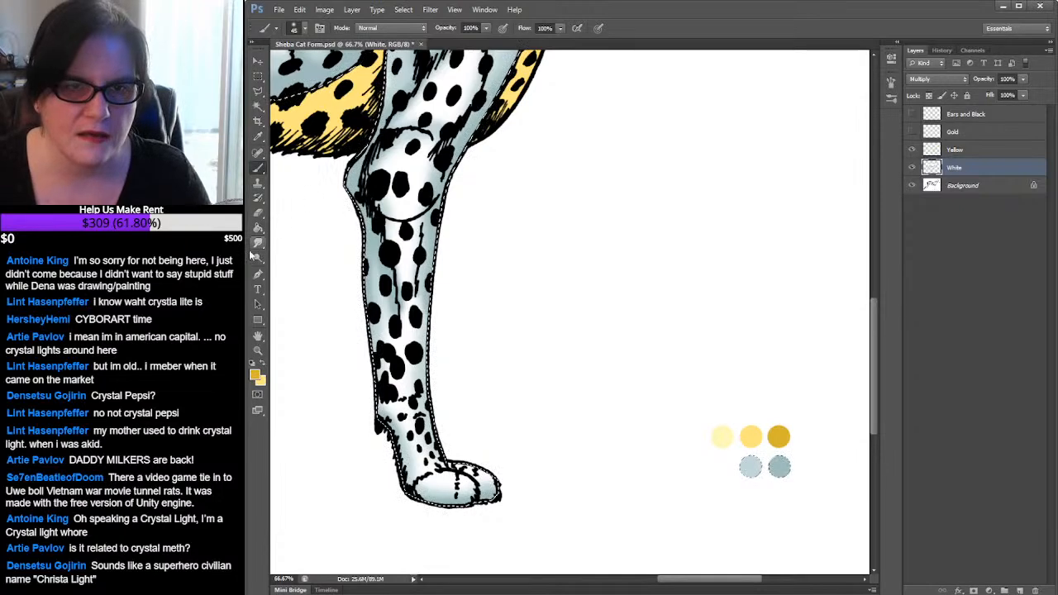
pyautogui.click(257, 136)
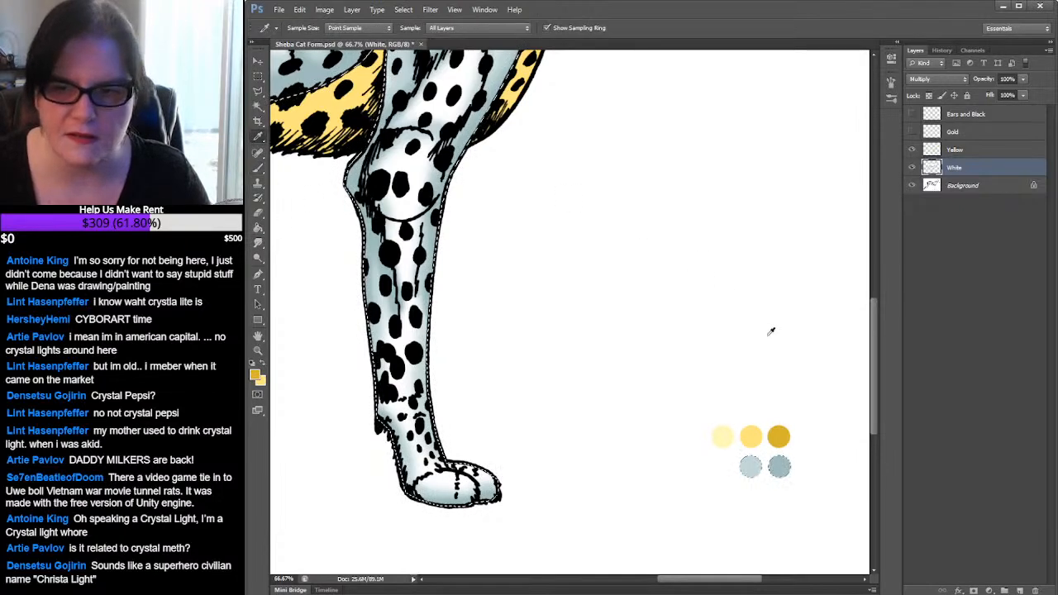
pyautogui.click(750, 467)
pyautogui.moveTo(744, 213); pyautogui.dragTo(601, 536)
pyautogui.moveTo(680, 223); pyautogui.dragTo(771, 355)
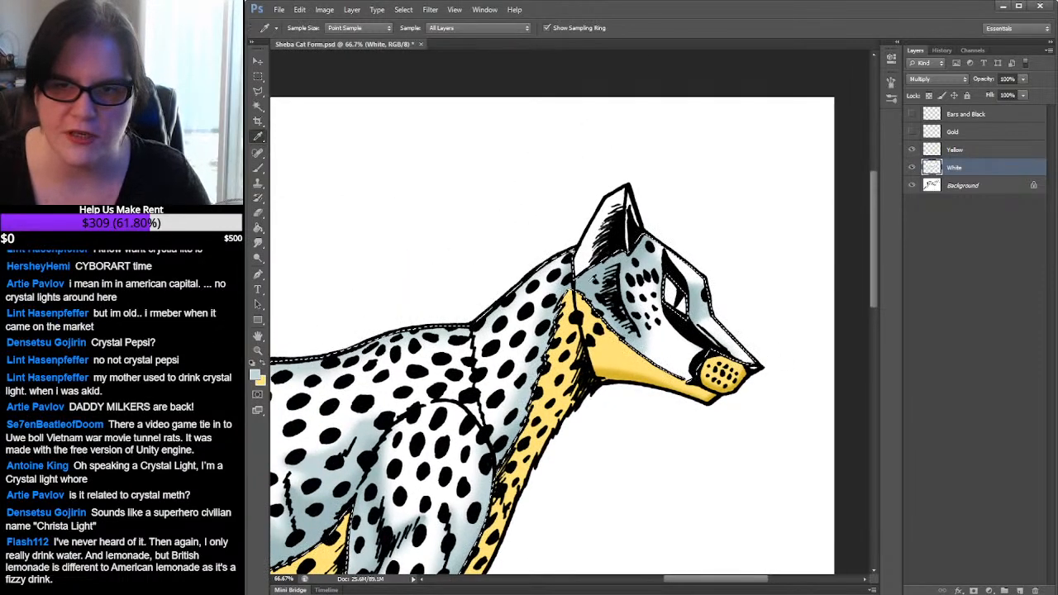
pyautogui.click(259, 168)
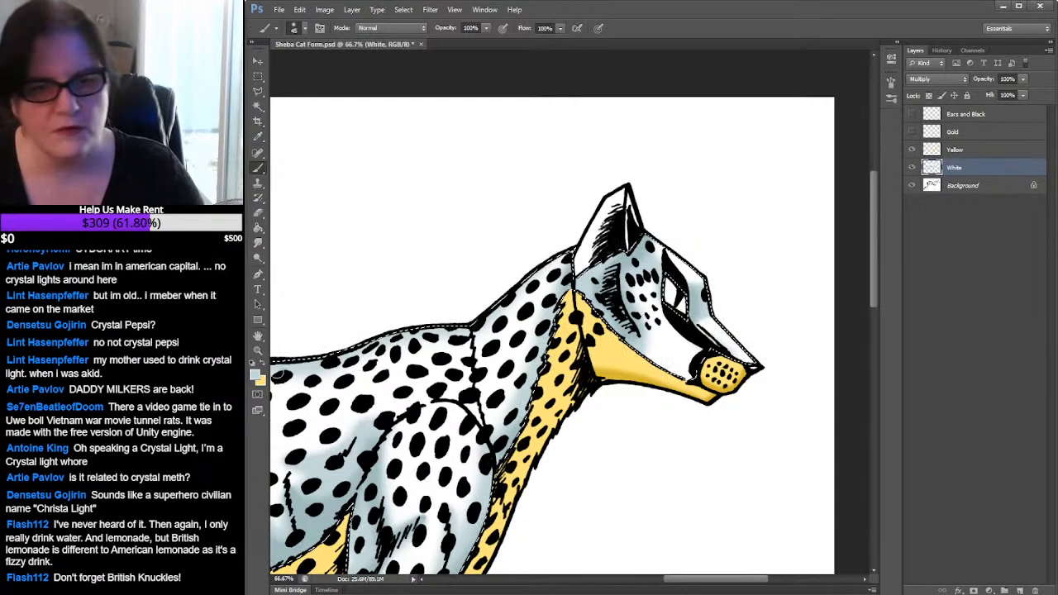
# Set the foreground colour to white (ffffff) and switch to the Smudge tool for blending the White layer
pyautogui.click(257, 373)
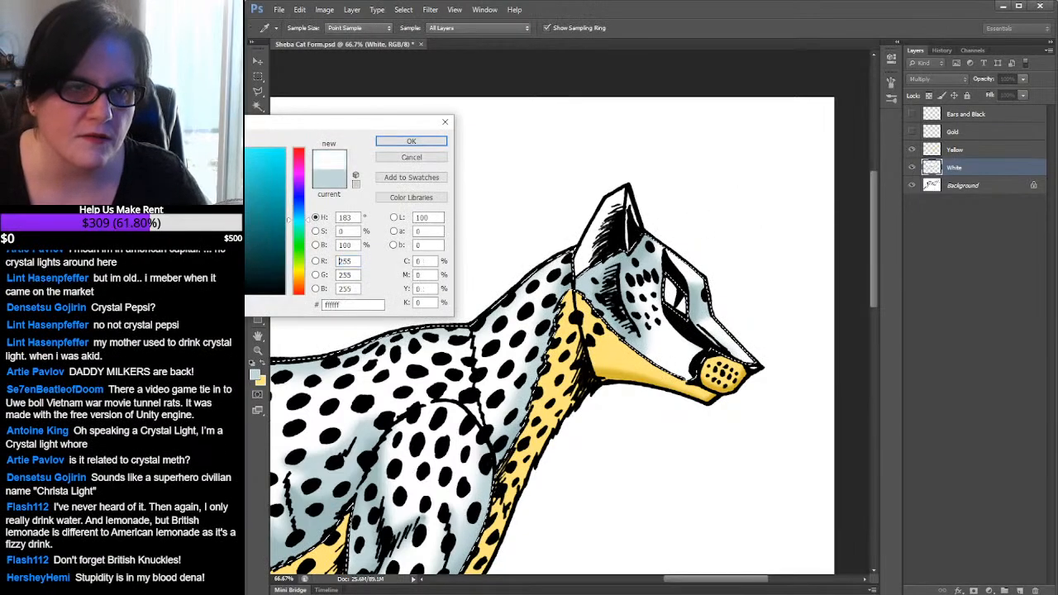
pyautogui.click(393, 142)
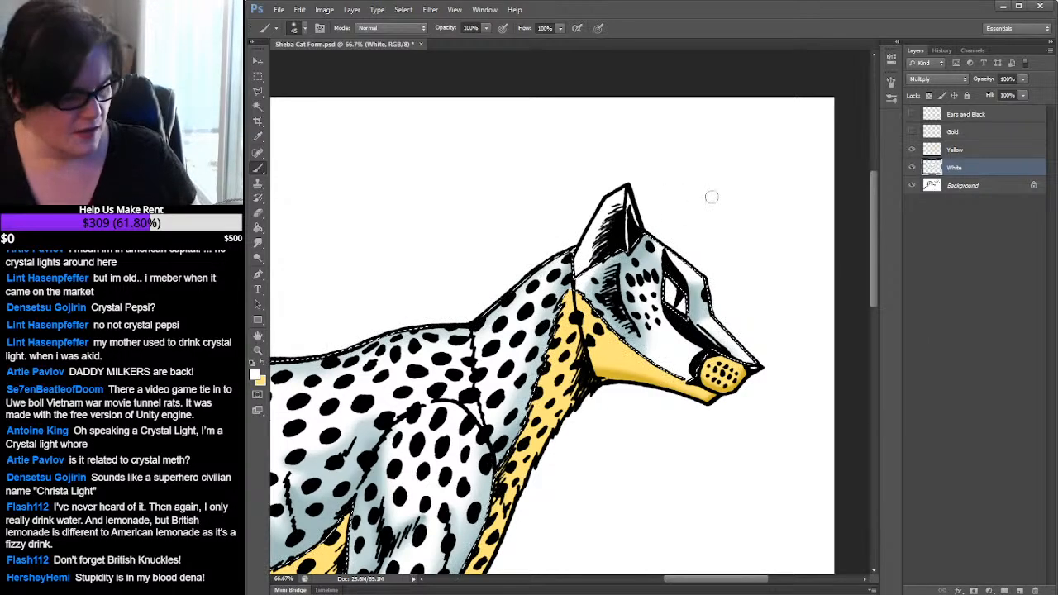
pyautogui.click(259, 243)
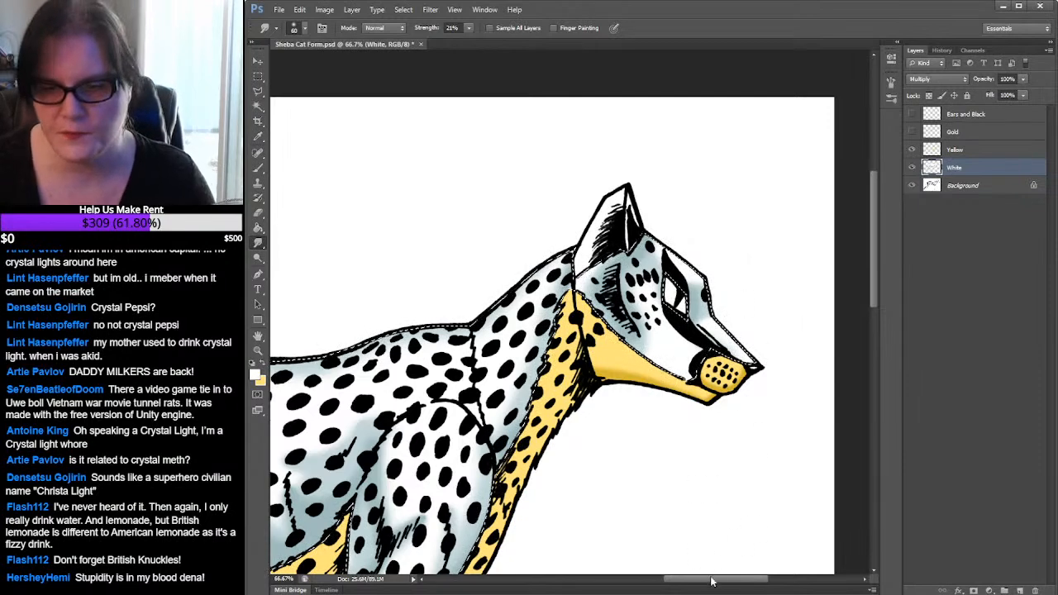
pyautogui.moveTo(720, 580); pyautogui.dragTo(721, 580)
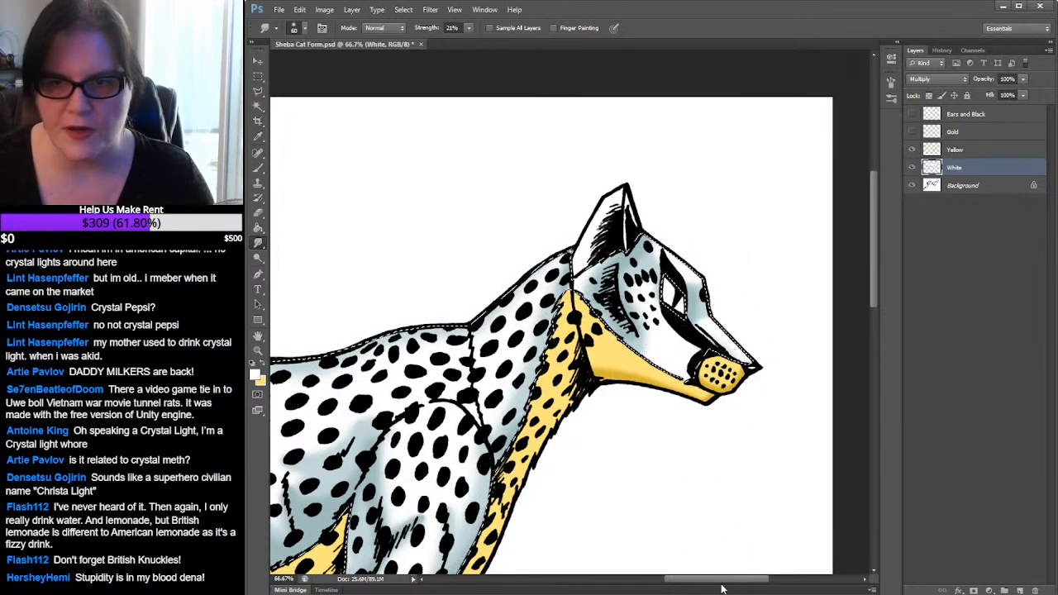
pyautogui.moveTo(739, 580); pyautogui.dragTo(733, 580)
# Load the Yellow layer's contents as a selection and sample the darker gold from the shaded lower jaw
pyautogui.click(930, 153)
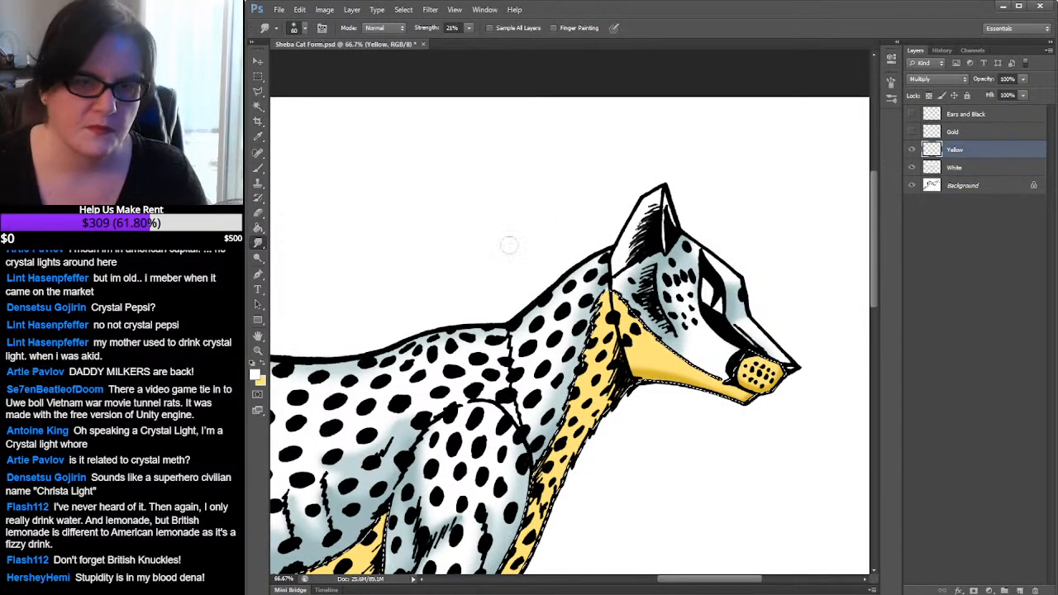
pyautogui.click(256, 137)
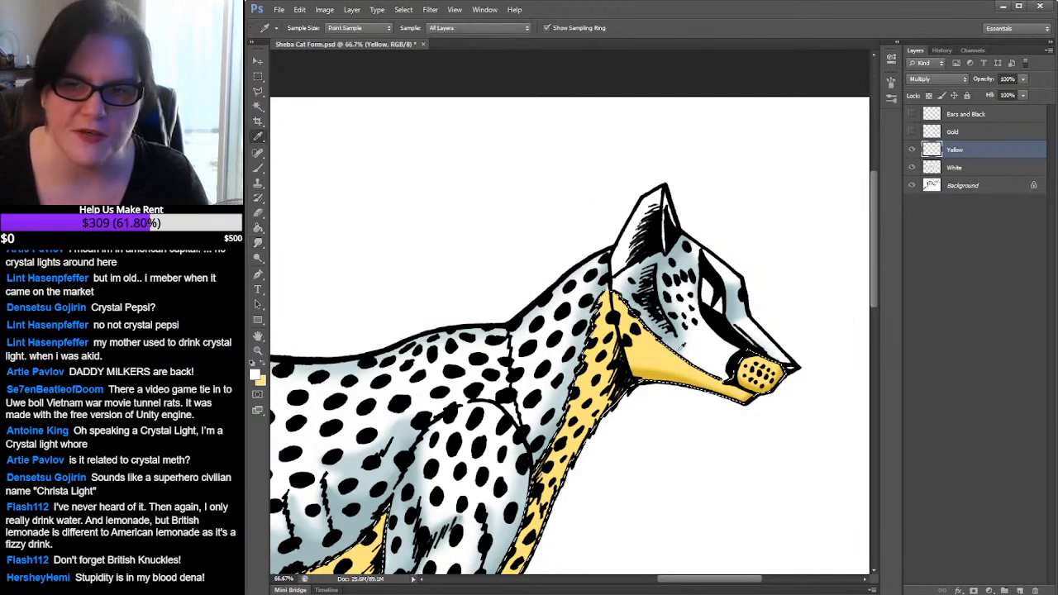
pyautogui.click(658, 370)
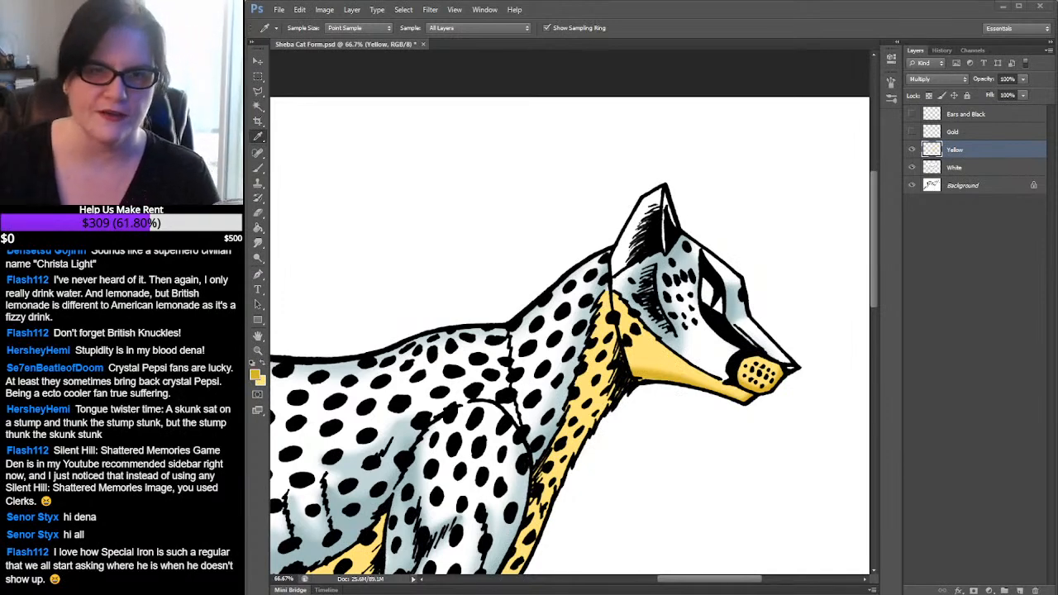
# Choose the soft round 60 px brush and shade the jaw, throat and chest fur in dark gold on the Yellow layer
pyautogui.click(258, 168)
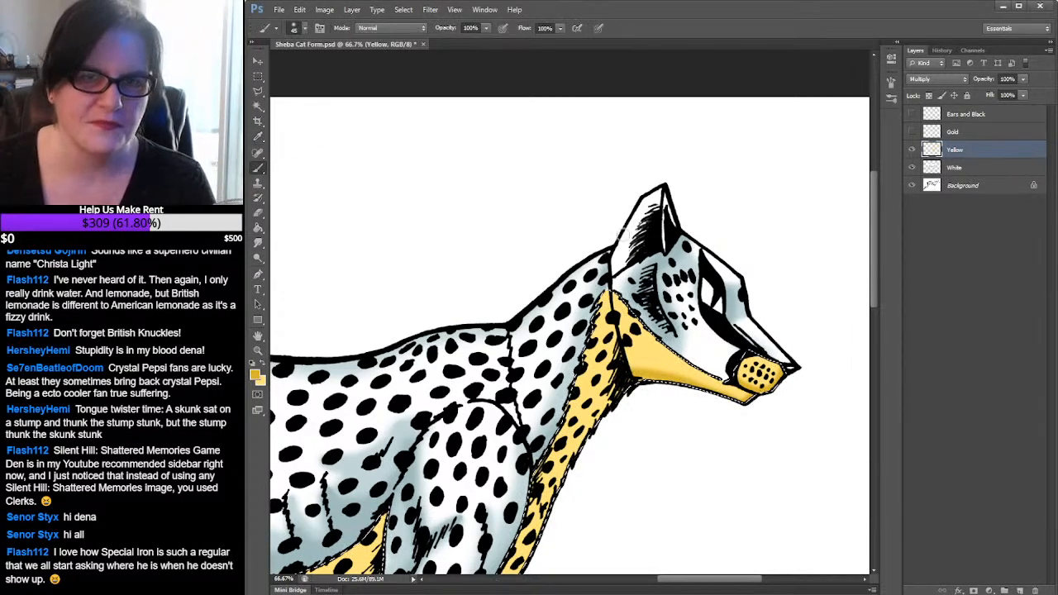
pyautogui.click(308, 28)
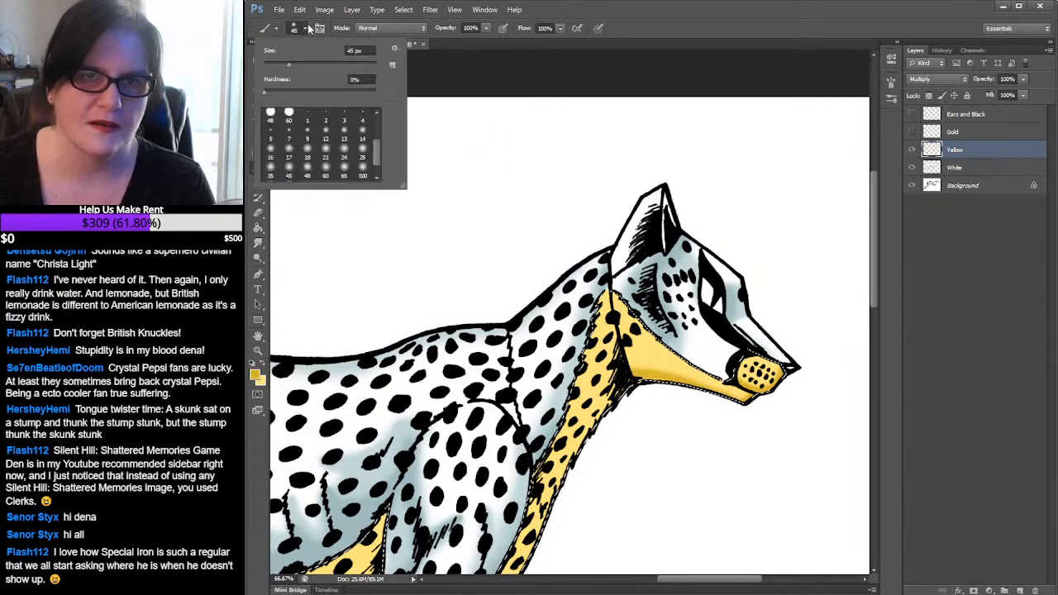
pyautogui.click(325, 174)
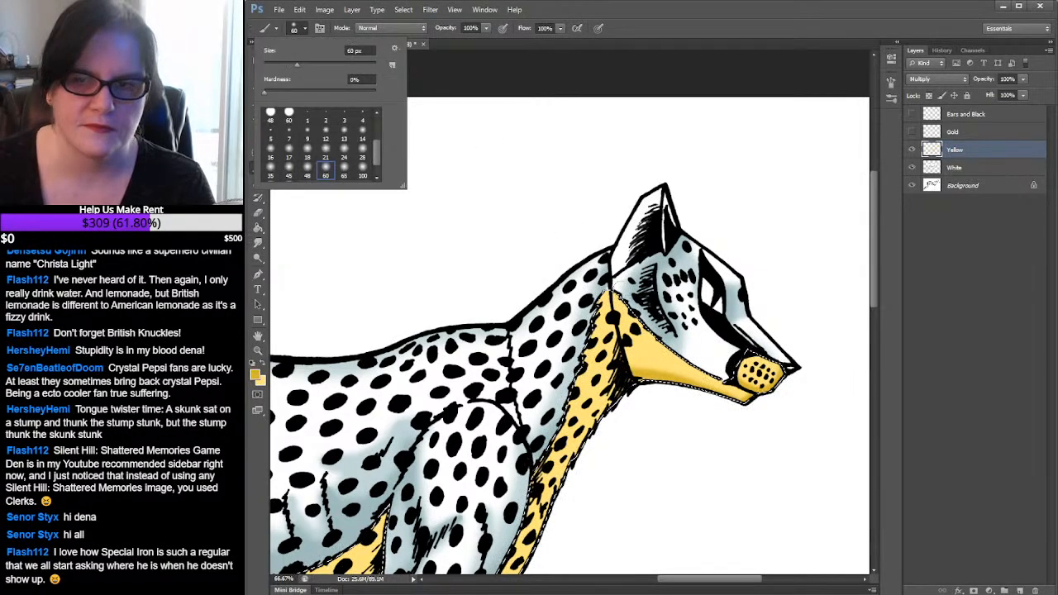
pyautogui.click(696, 392)
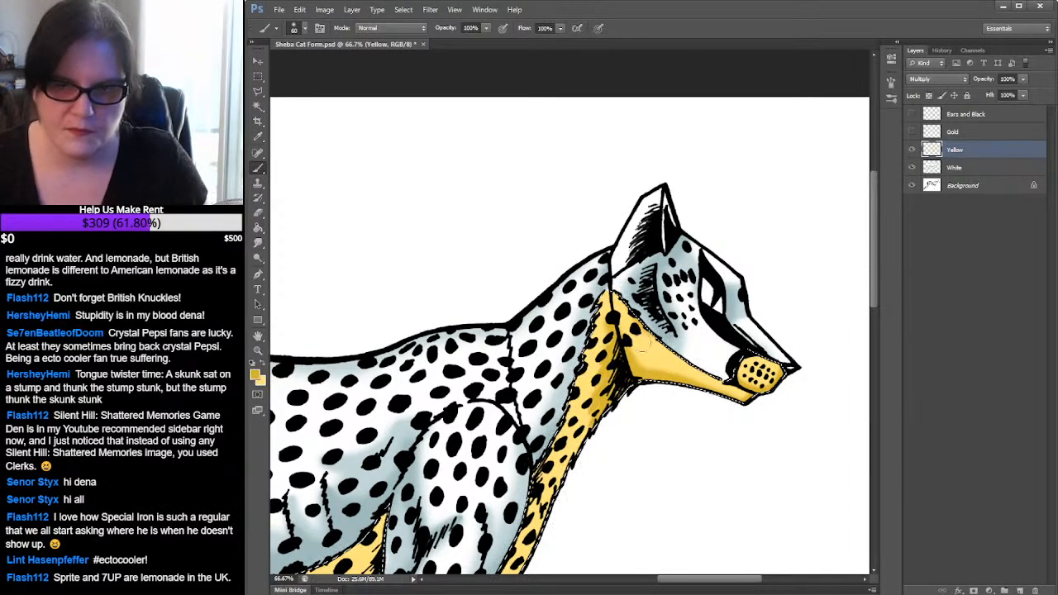
pyautogui.moveTo(662, 354); pyautogui.dragTo(715, 219)
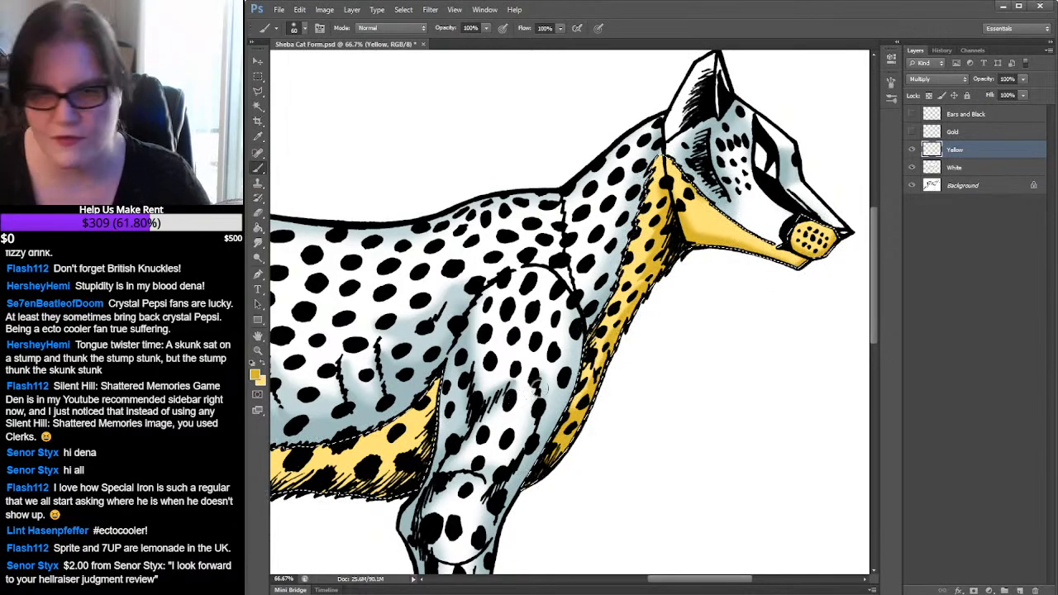
pyautogui.moveTo(632, 343)
pyautogui.mouseDown()
pyautogui.moveTo(692, 271)
pyautogui.moveTo(569, 354)
pyautogui.moveTo(638, 279)
pyautogui.mouseUp()
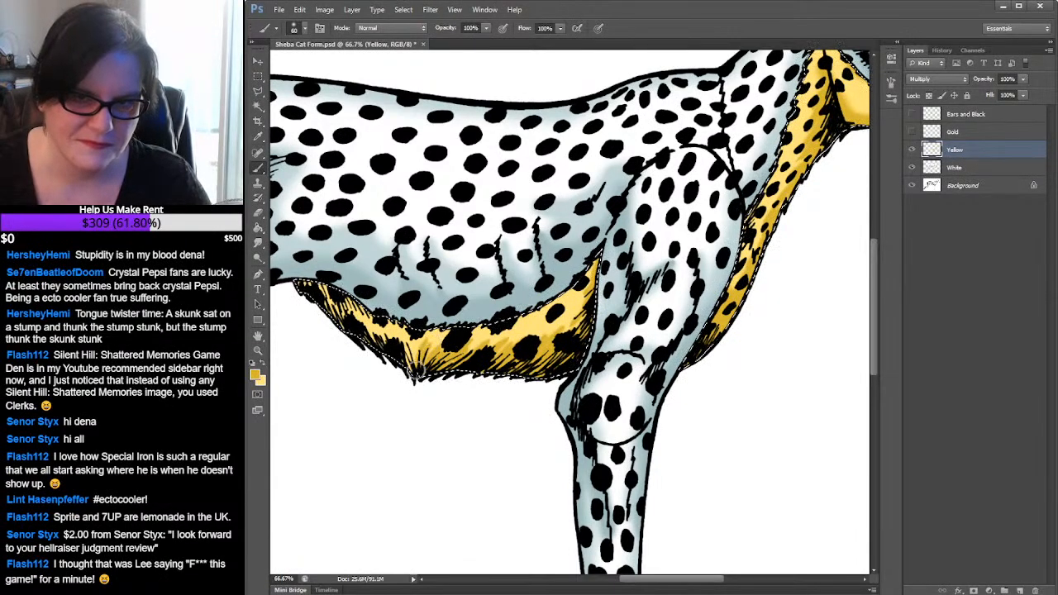
# Continue the dark gold shading along the belly fur and on the yellow band of the tail
pyautogui.hscroll(-5, 405, 330)
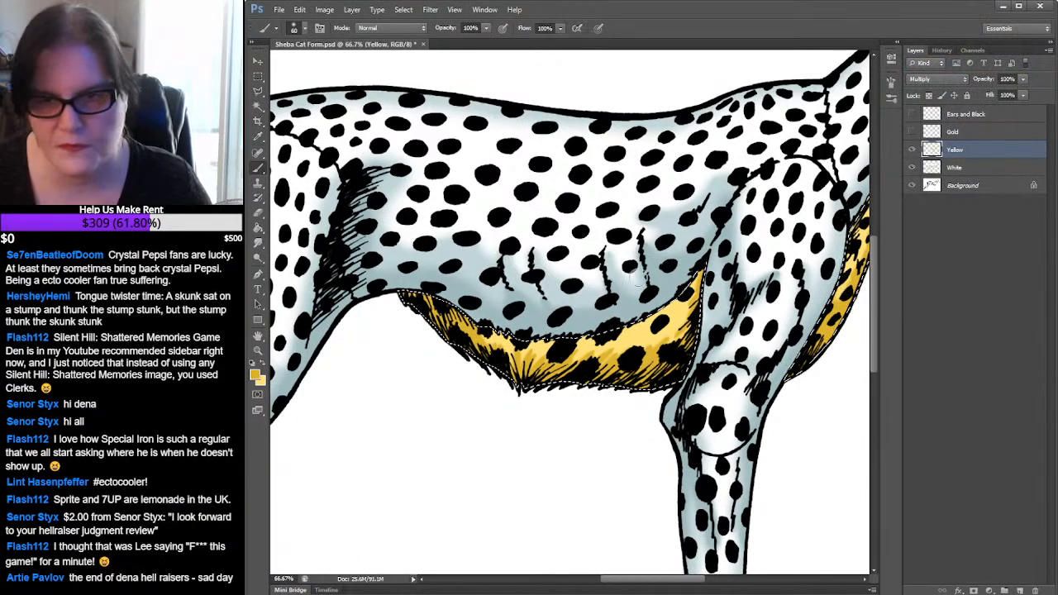
pyautogui.moveTo(620, 276)
pyautogui.mouseDown()
pyautogui.moveTo(426, 309)
pyautogui.moveTo(739, 215)
pyautogui.mouseUp()
pyautogui.moveTo(318, 357)
pyautogui.mouseDown()
pyautogui.moveTo(557, 291)
pyautogui.moveTo(619, 244)
pyautogui.mouseUp()
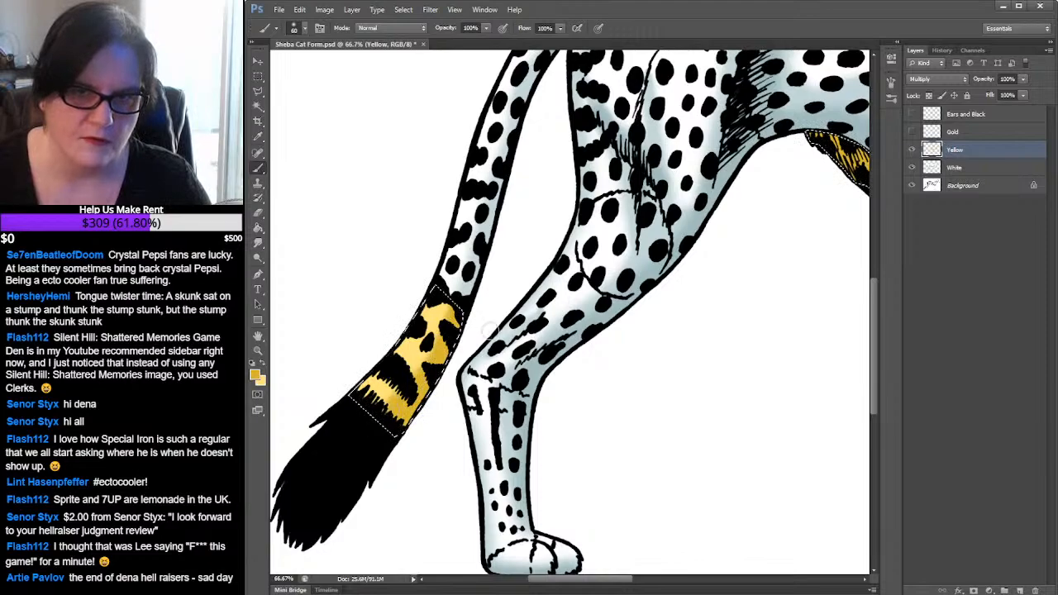
# Blend the gold shading on the belly and neck fur with the Smudge tool at 21% strength
pyautogui.moveTo(832, 195); pyautogui.dragTo(314, 352)
pyautogui.moveTo(592, 267); pyautogui.dragTo(630, 273)
pyautogui.press('r')
pyautogui.moveTo(500, 356); pyautogui.dragTo(564, 354)
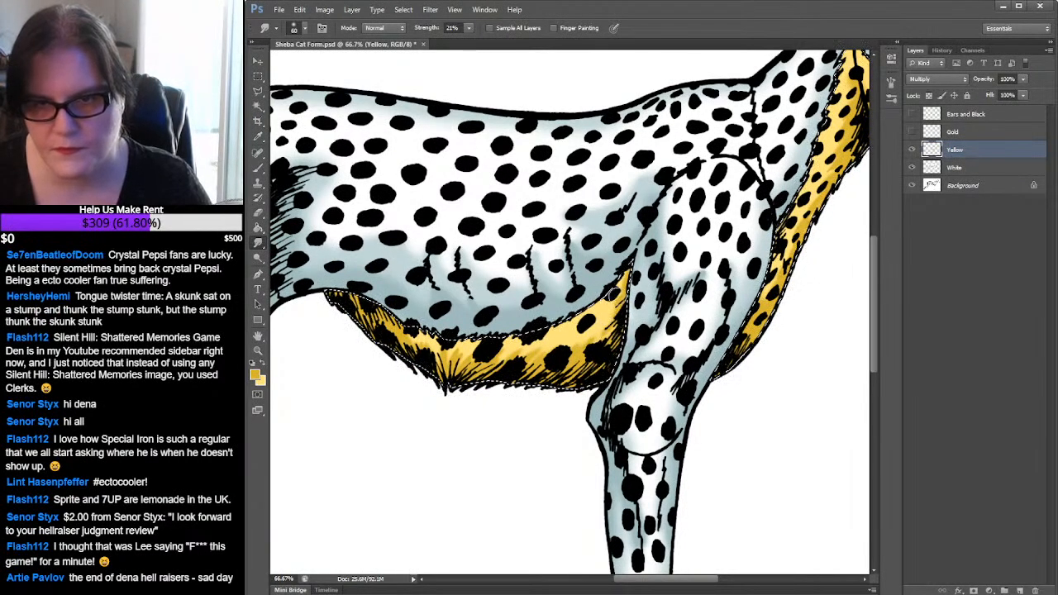
pyautogui.moveTo(607, 330); pyautogui.dragTo(698, 265)
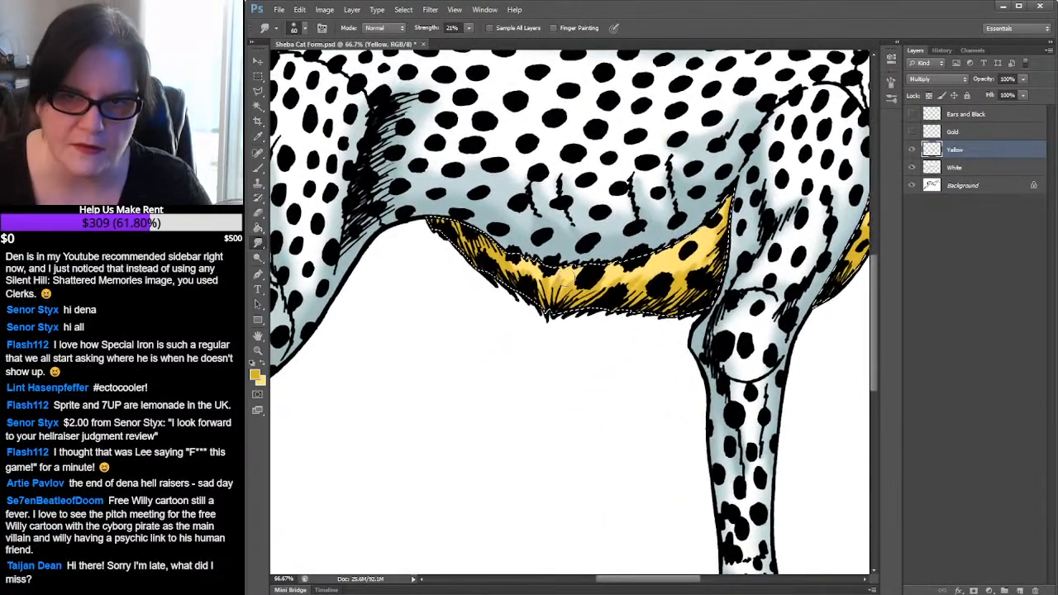
pyautogui.moveTo(558, 277); pyautogui.dragTo(533, 278)
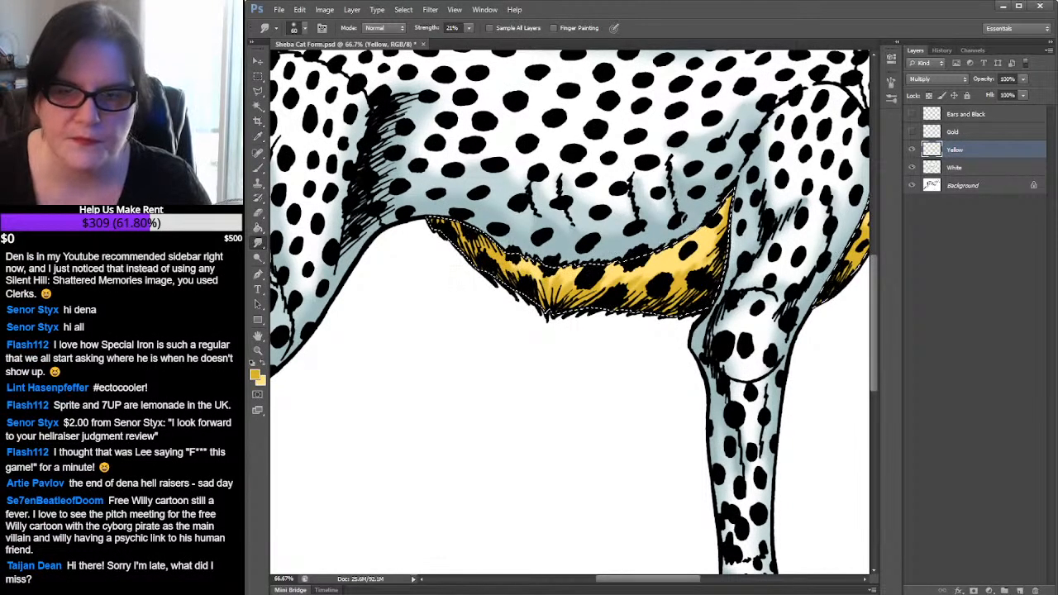
pyautogui.moveTo(653, 248); pyautogui.dragTo(396, 375)
pyautogui.moveTo(708, 284)
pyautogui.mouseDown()
pyautogui.moveTo(541, 364)
pyautogui.moveTo(577, 385)
pyautogui.mouseUp()
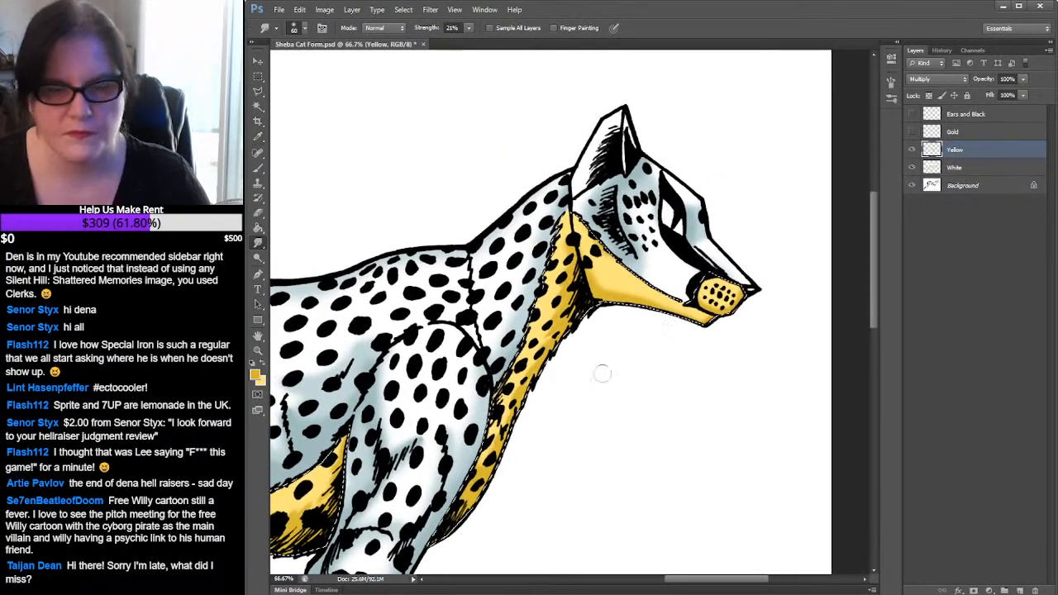
# Sample the pale yellow palette swatch beside the front paw as the foreground colour
pyautogui.moveTo(648, 373); pyautogui.dragTo(576, 156)
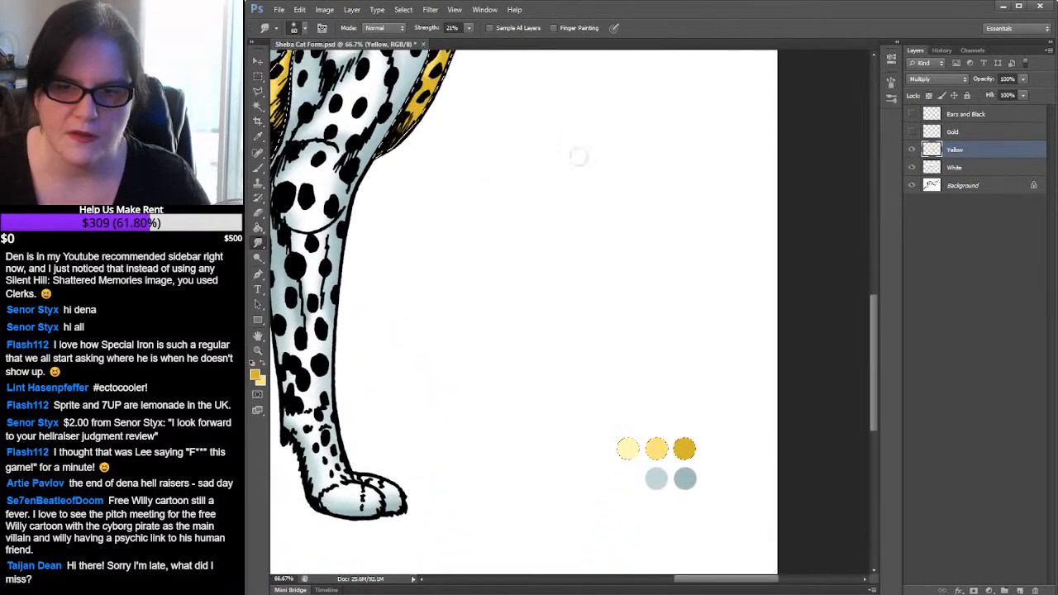
pyautogui.click(258, 137)
pyautogui.click(632, 445)
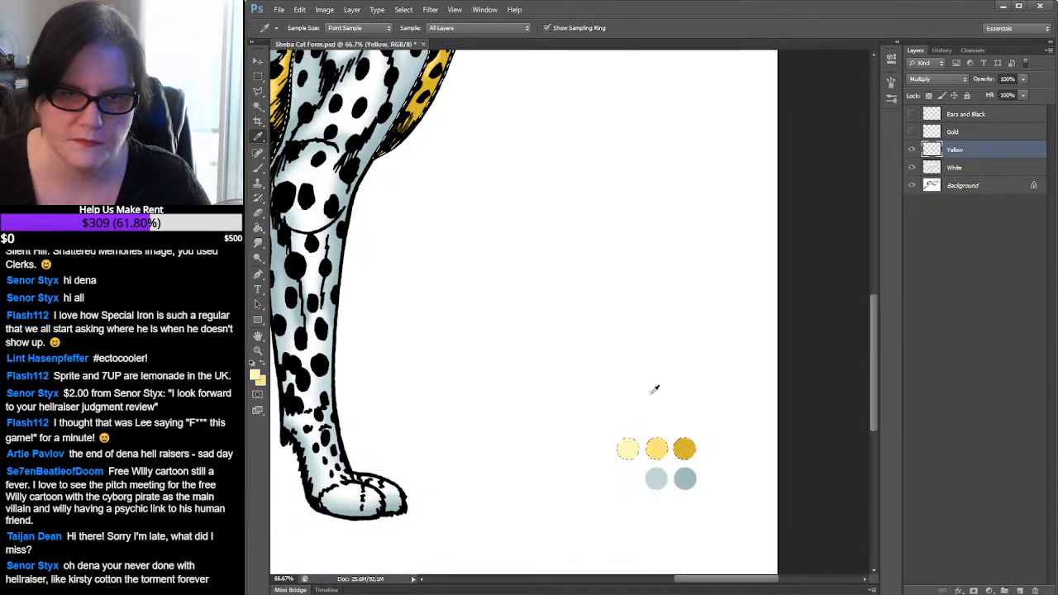
# Brush pale yellow highlights onto the jaw, chest, belly and tail band with the 60 px soft brush
pyautogui.moveTo(543, 193); pyautogui.dragTo(661, 375)
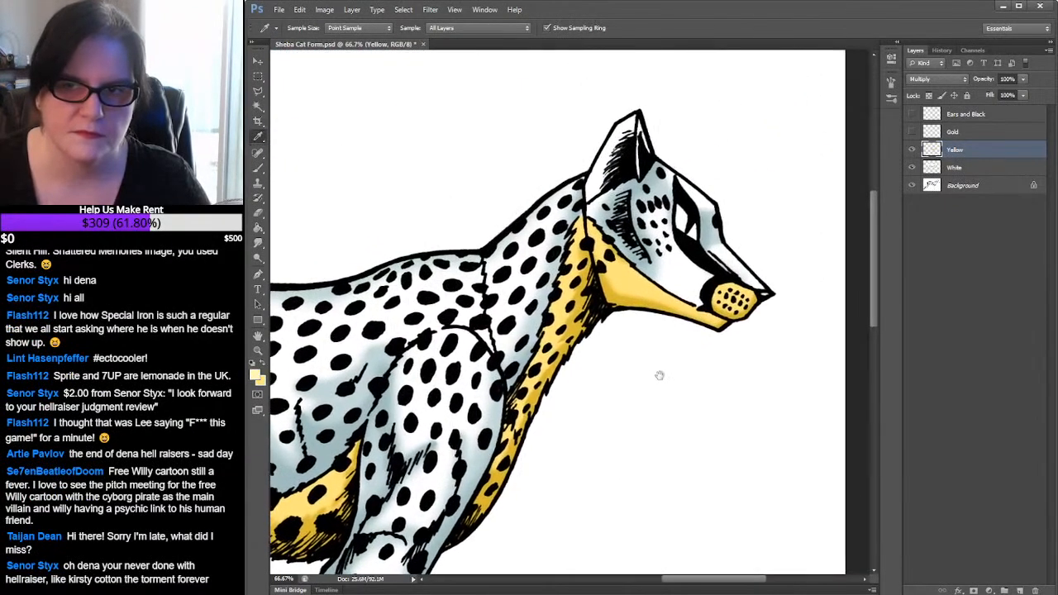
pyautogui.click(257, 167)
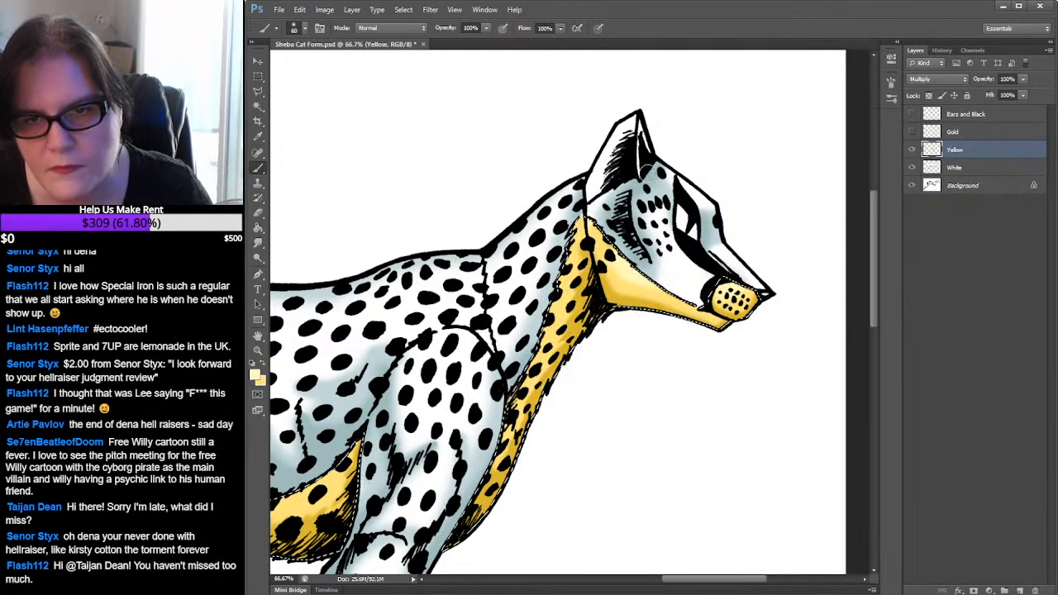
pyautogui.moveTo(669, 280); pyautogui.dragTo(696, 228)
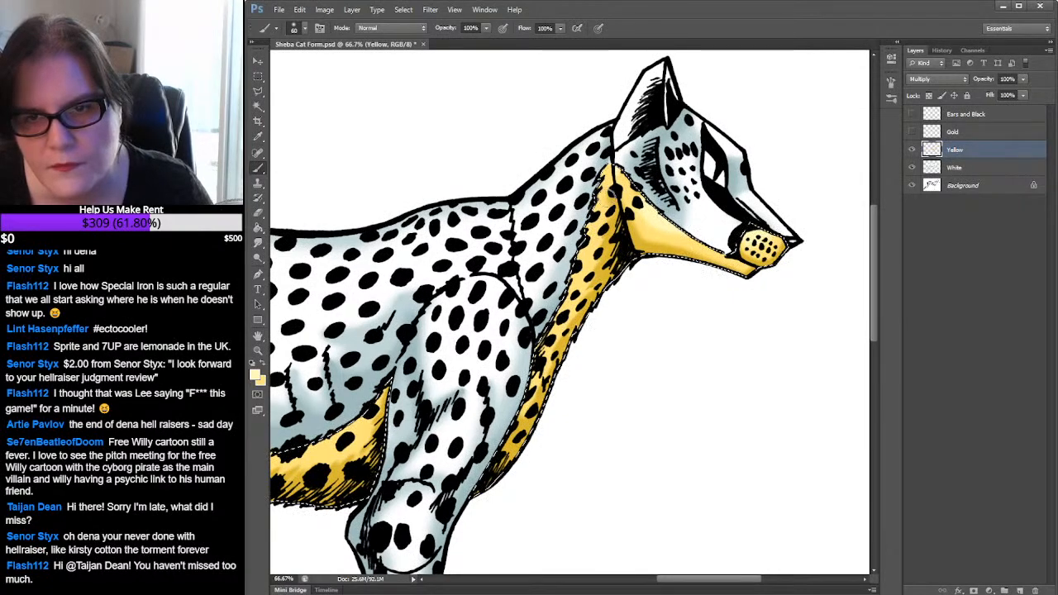
pyautogui.moveTo(536, 310)
pyautogui.mouseDown()
pyautogui.moveTo(737, 202)
pyautogui.moveTo(939, 145)
pyautogui.mouseUp()
pyautogui.moveTo(471, 330)
pyautogui.mouseDown()
pyautogui.moveTo(636, 281)
pyautogui.moveTo(774, 193)
pyautogui.mouseUp()
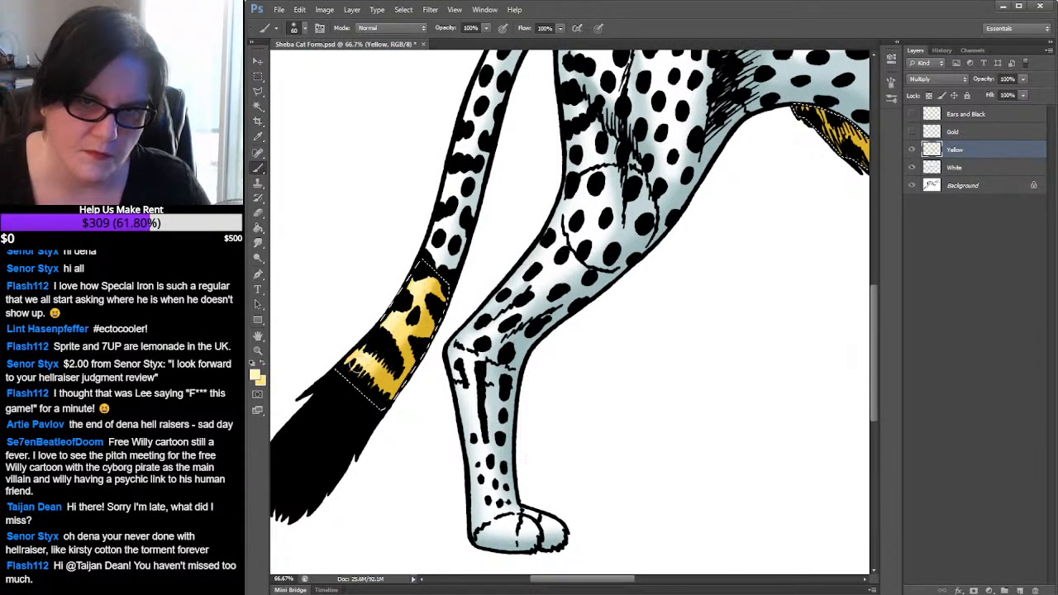
pyautogui.moveTo(352, 373); pyautogui.dragTo(352, 367)
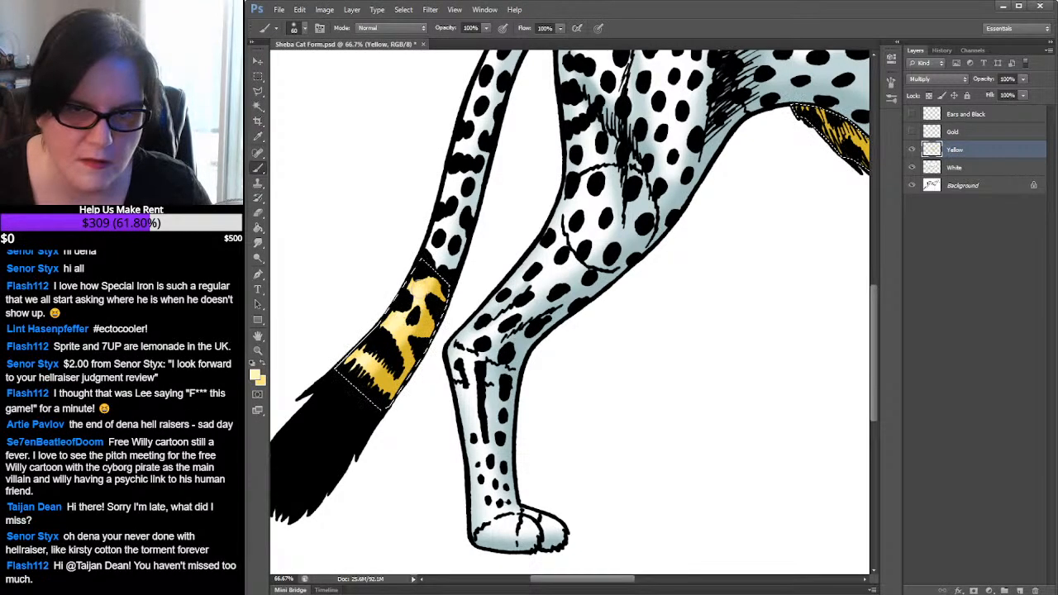
# Zoom out to 33.33% to review the whole cat and float the document in its own window
pyautogui.press('z')
pyautogui.keyDown('alt'); pyautogui.click(609, 269); pyautogui.keyUp('alt')
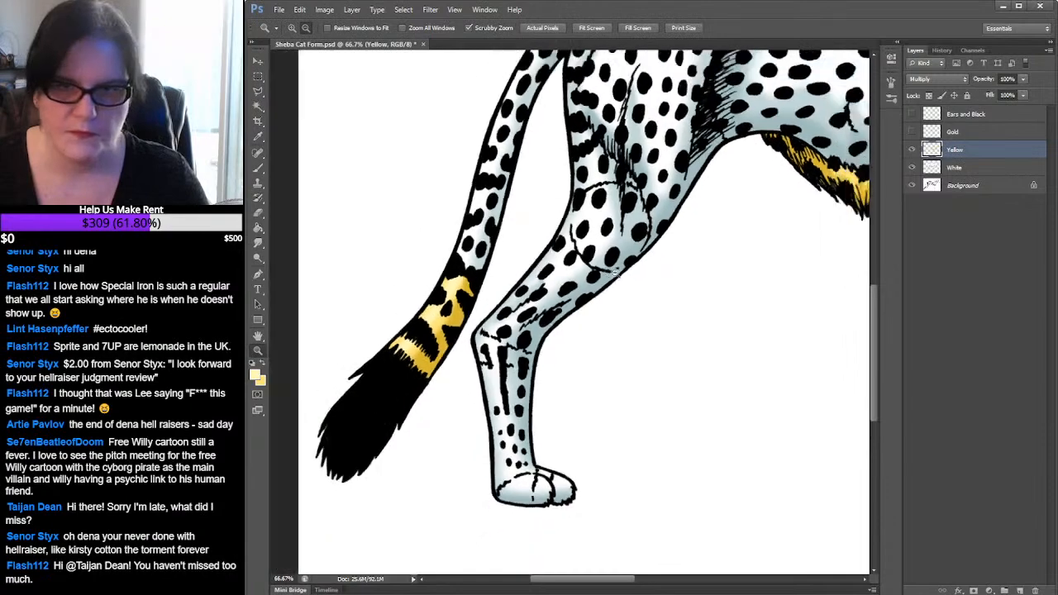
pyautogui.keyDown('alt'); pyautogui.click(609, 269); pyautogui.keyUp('alt')
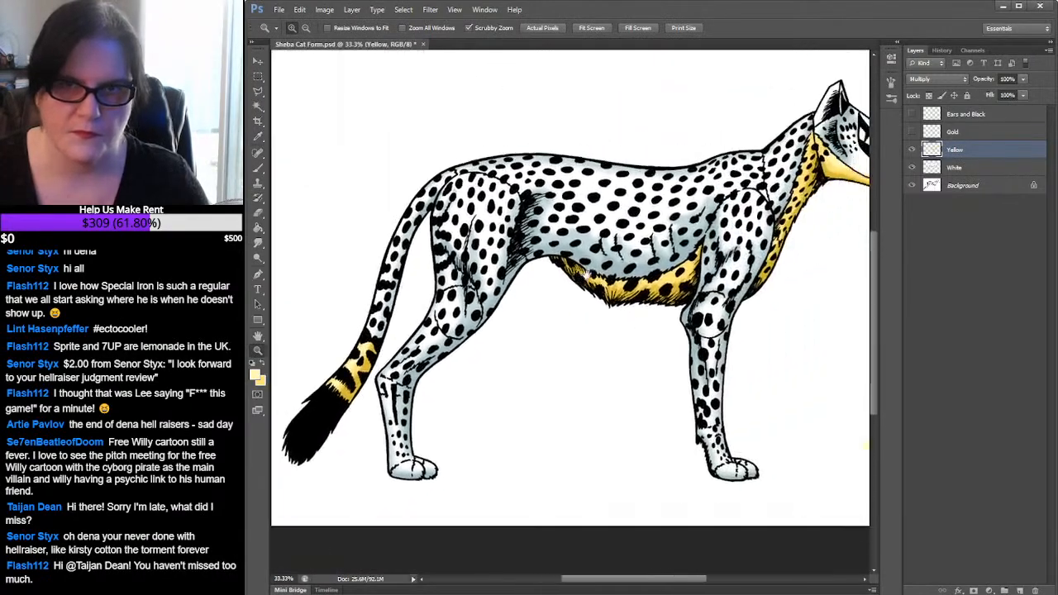
pyautogui.moveTo(402, 48); pyautogui.dragTo(407, 63)
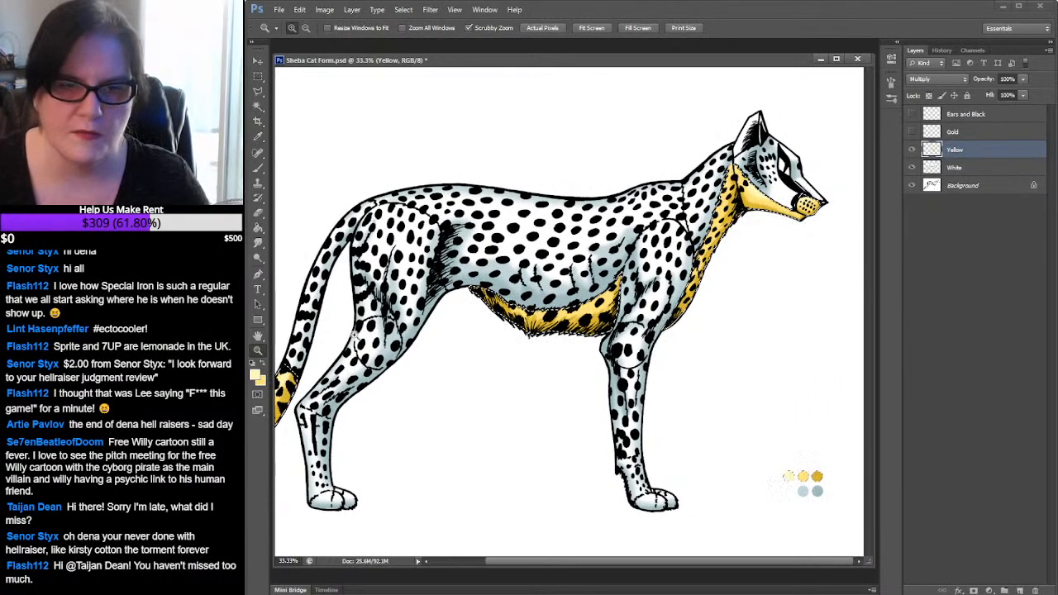
pyautogui.moveTo(784, 212); pyautogui.dragTo(650, 293)
# Smudge the pale yellow highlights on the cheek and lower jaw at 21% strength to blend them
pyautogui.click(773, 213)
pyautogui.click(777, 217)
pyautogui.click(776, 216)
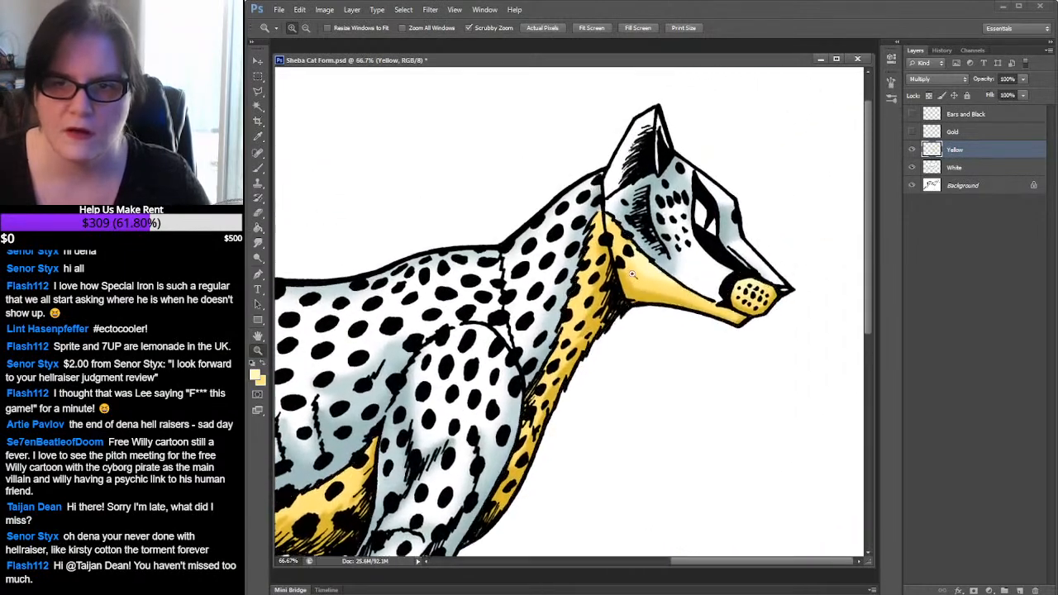
pyautogui.click(633, 280)
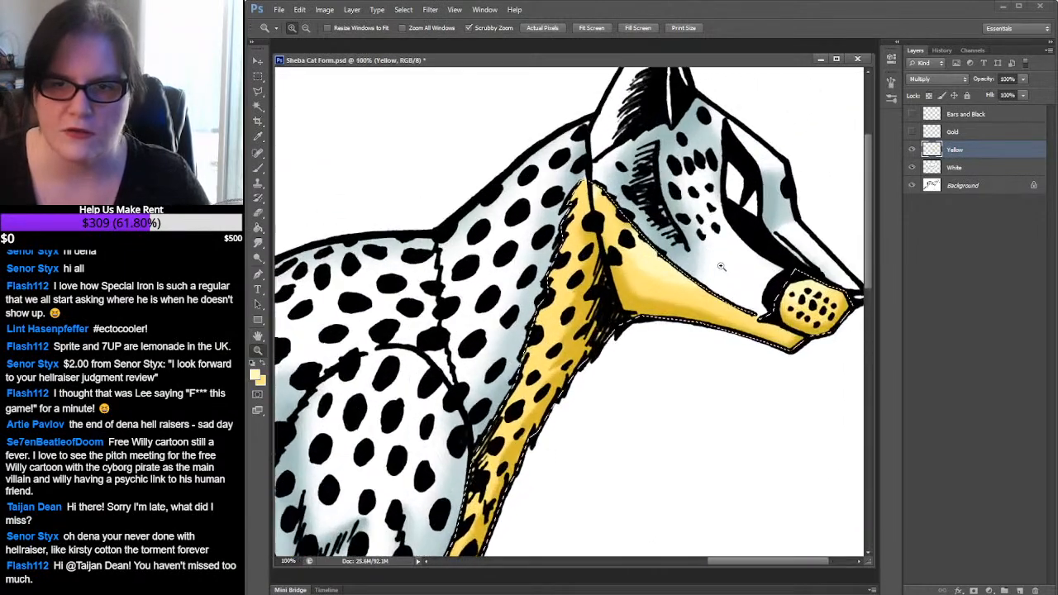
pyautogui.click(257, 242)
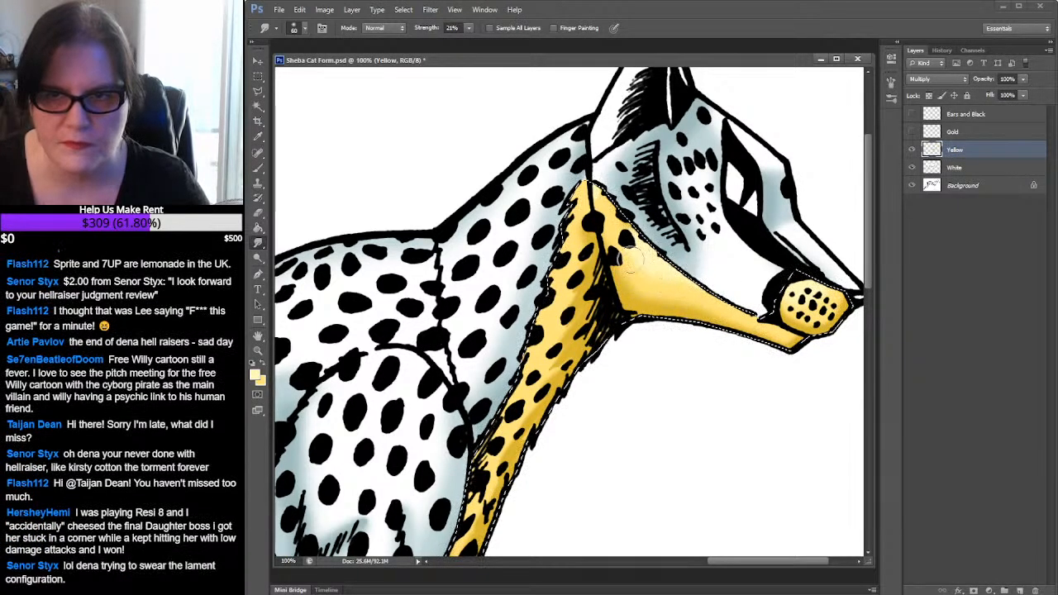
pyautogui.moveTo(711, 205); pyautogui.dragTo(594, 275)
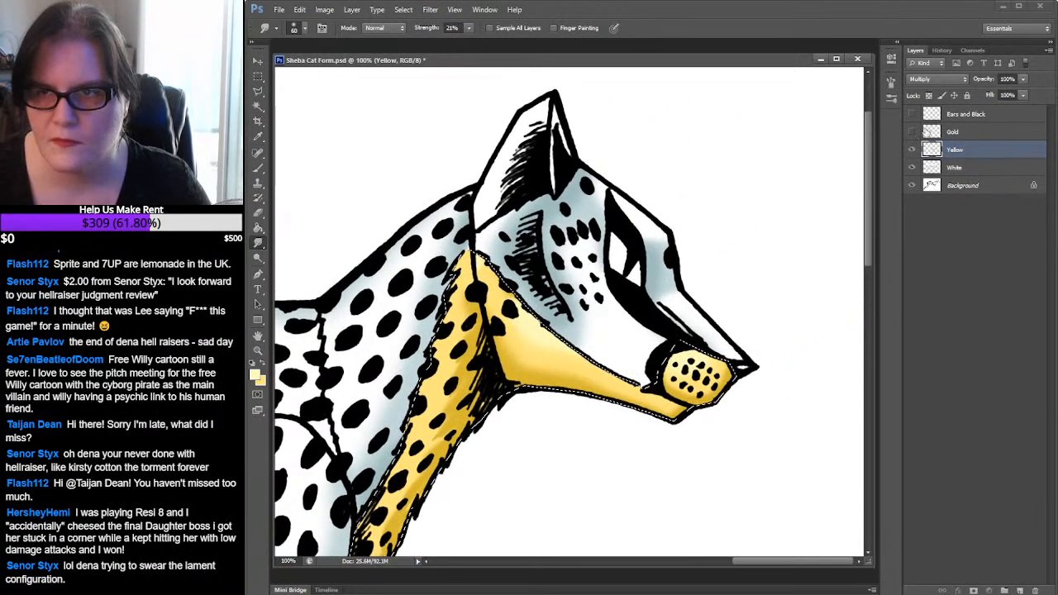
# Load the Gold layer's contents as a selection and make that layer visible
pyautogui.click(934, 132)
pyautogui.click(911, 132)
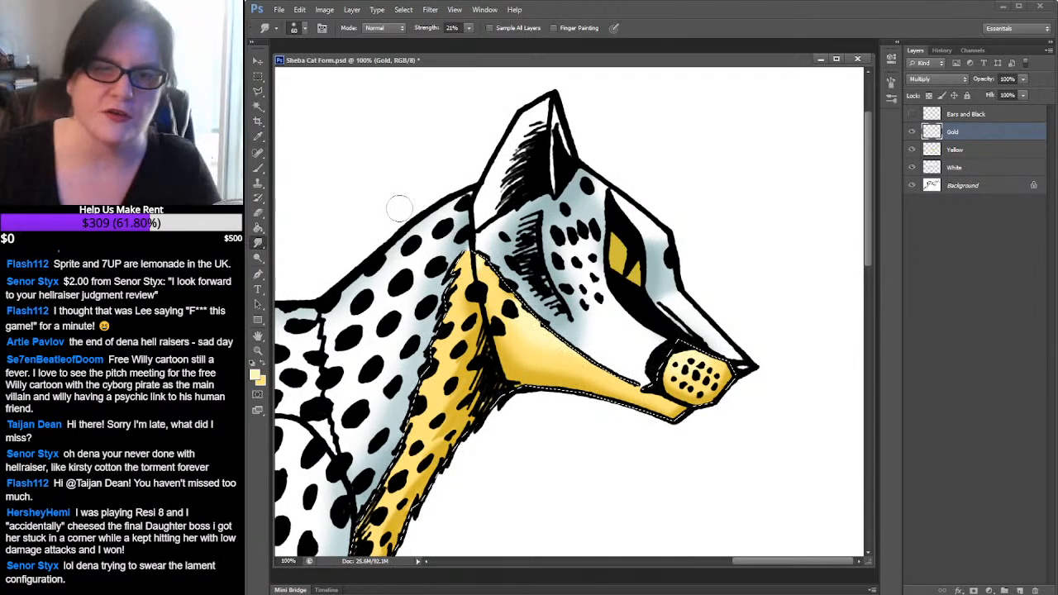
# Sample the medium gold swatch as the background colour and the brown swatch beside it as the foreground colour
pyautogui.press('z')
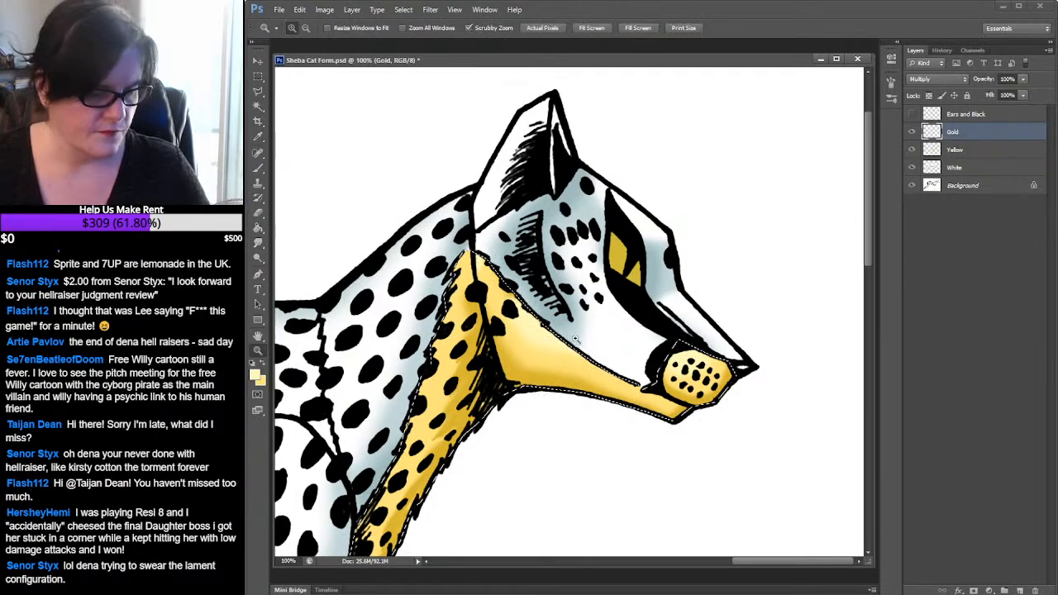
pyautogui.keyDown('alt'); pyautogui.click(575, 339); pyautogui.keyUp('alt')
pyautogui.keyDown('alt'); pyautogui.click(575, 338); pyautogui.keyUp('alt')
pyautogui.keyDown('alt'); pyautogui.click(638, 314); pyautogui.keyUp('alt')
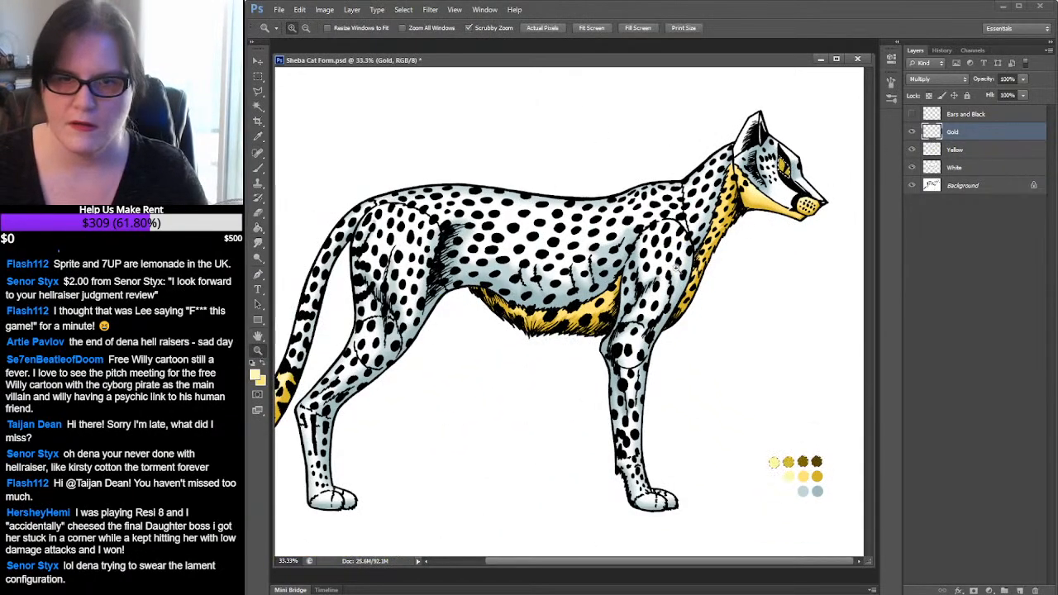
pyautogui.moveTo(560, 347); pyautogui.dragTo(580, 291)
pyautogui.moveTo(698, 262); pyautogui.dragTo(680, 222)
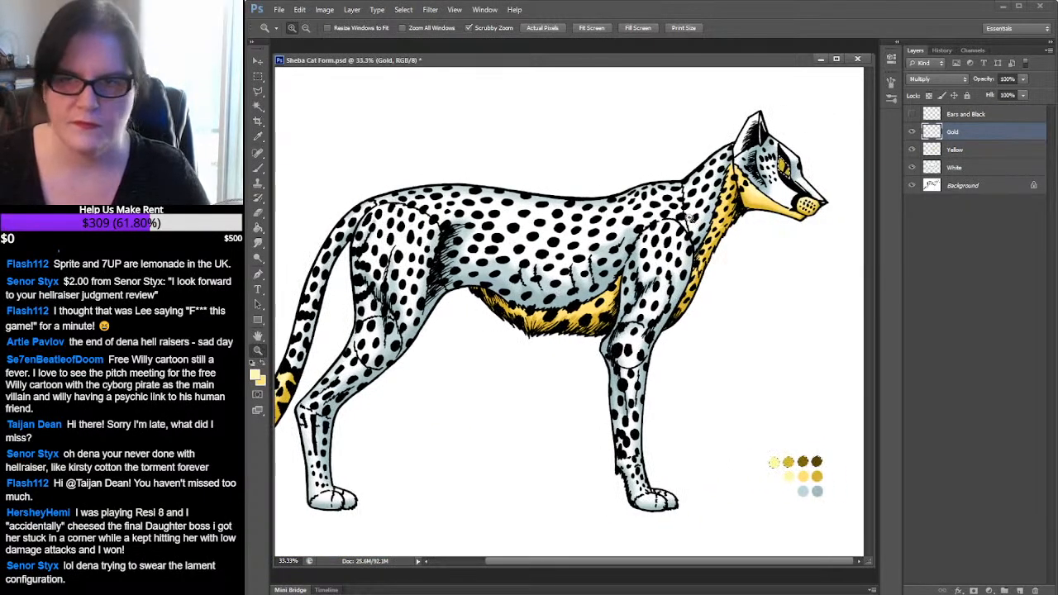
pyautogui.click(782, 168)
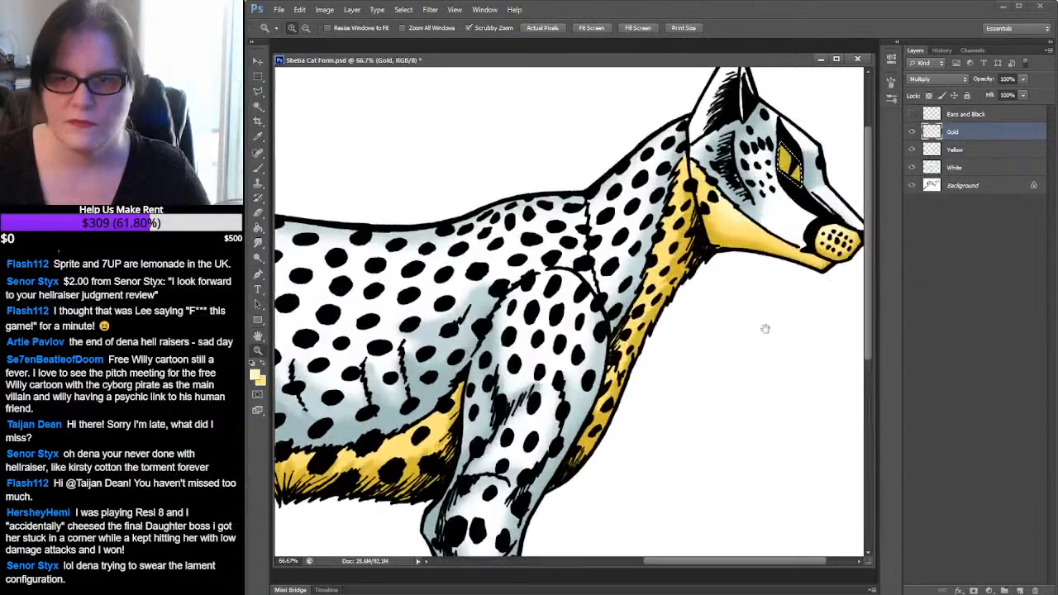
pyautogui.moveTo(765, 329); pyautogui.dragTo(653, 165)
pyautogui.moveTo(637, 305); pyautogui.dragTo(651, 239)
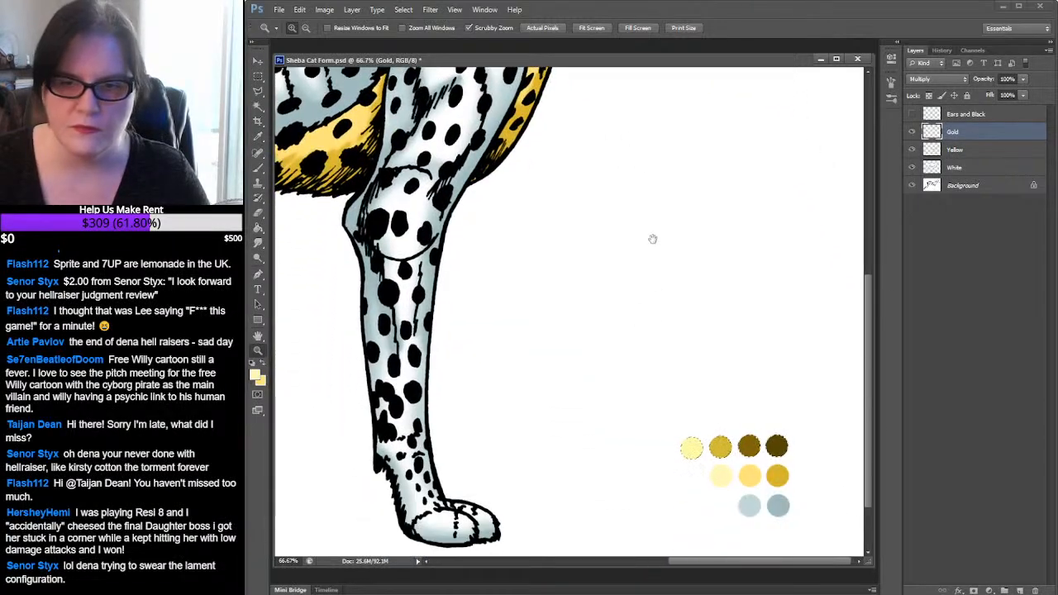
pyautogui.press('i')
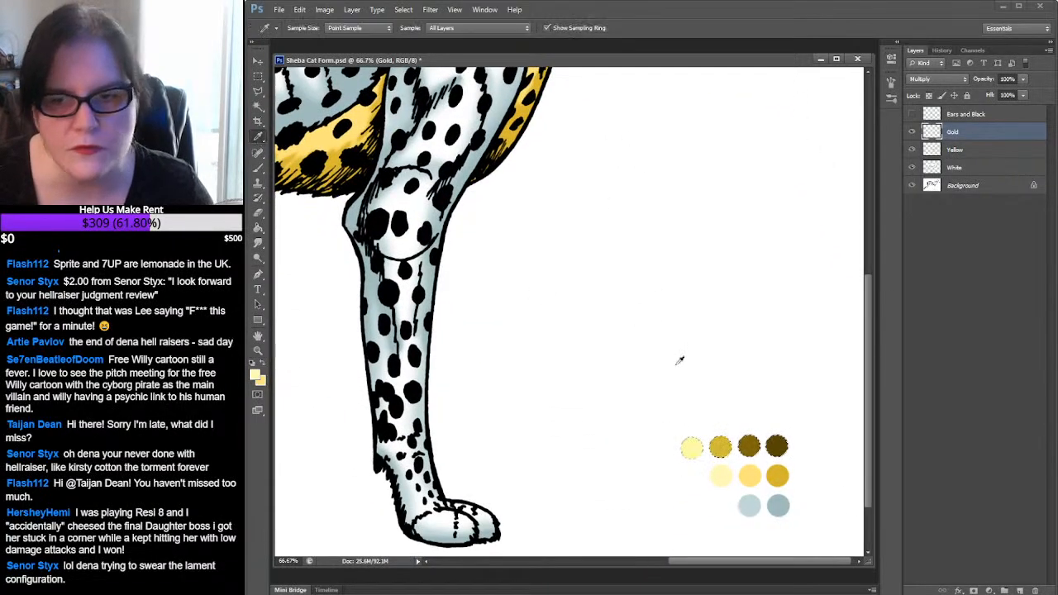
pyautogui.click(721, 446)
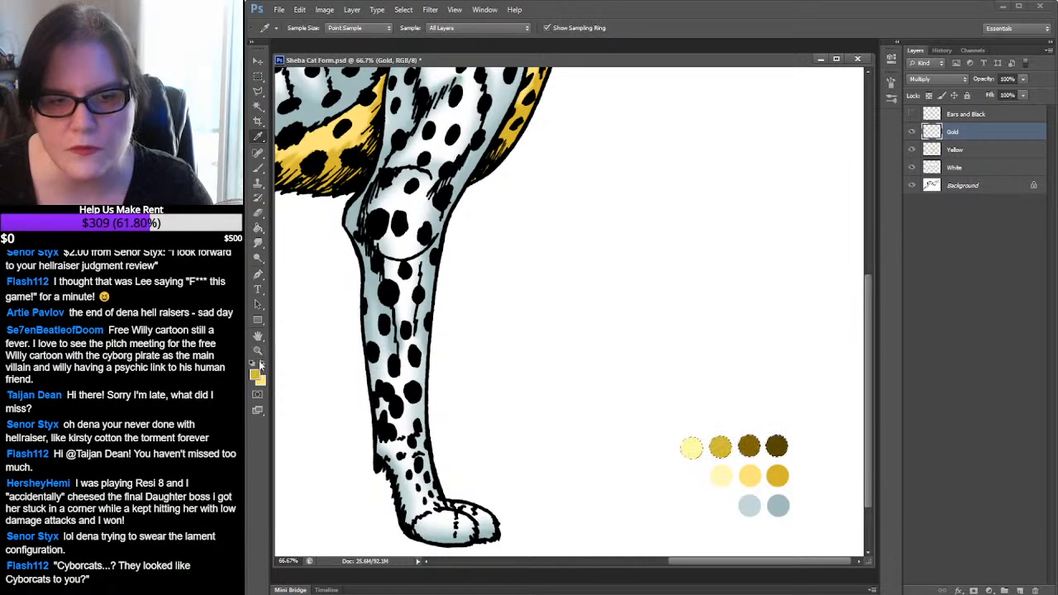
pyautogui.click(748, 446)
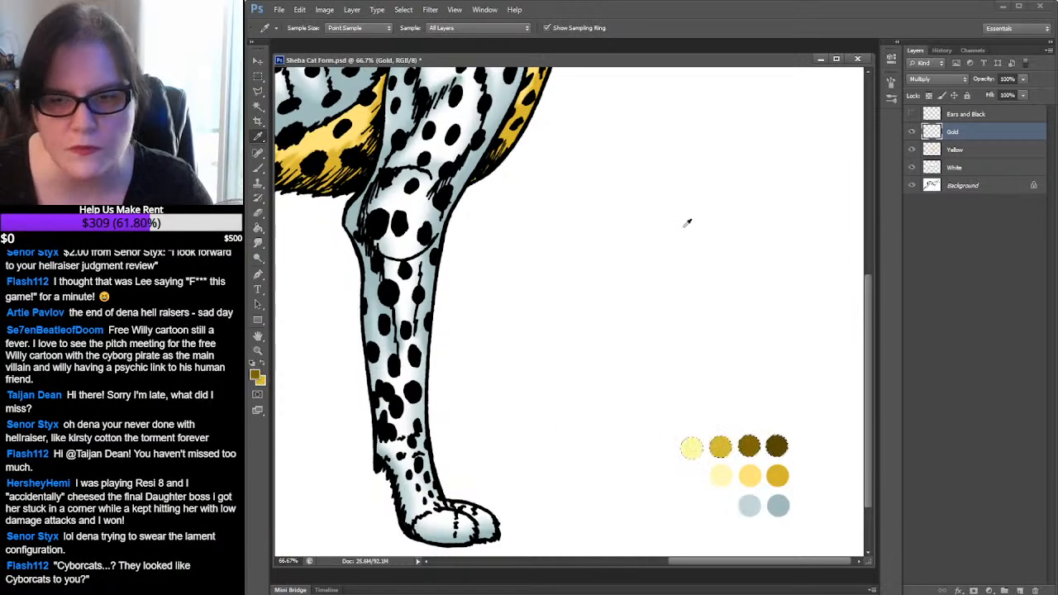
# Choose the 24 px soft brush with 0% hardness for painting the selected eye on the Gold layer
pyautogui.scroll(10, 703, 351)
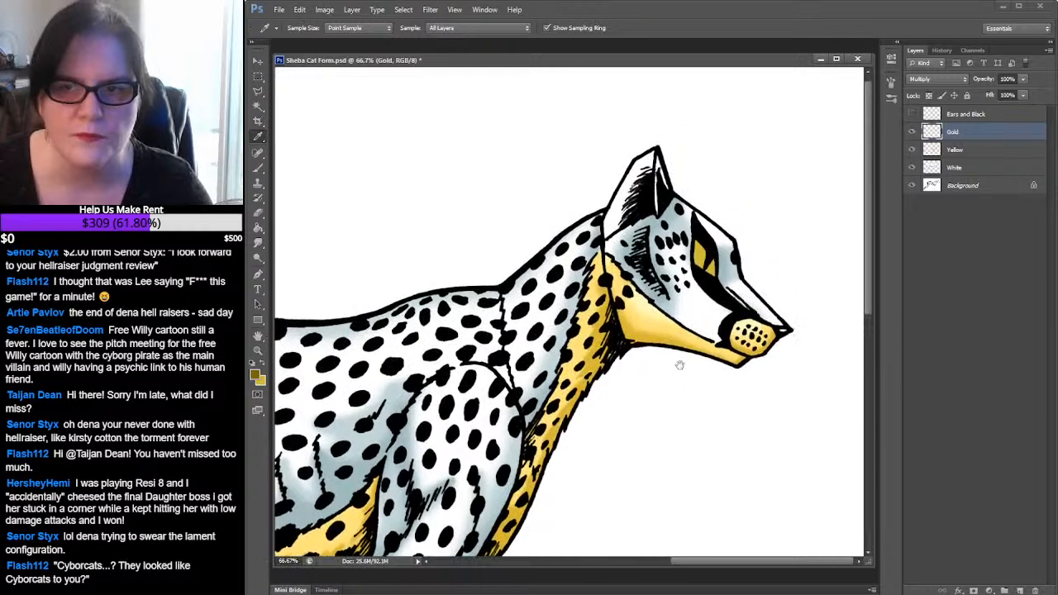
pyautogui.click(257, 350)
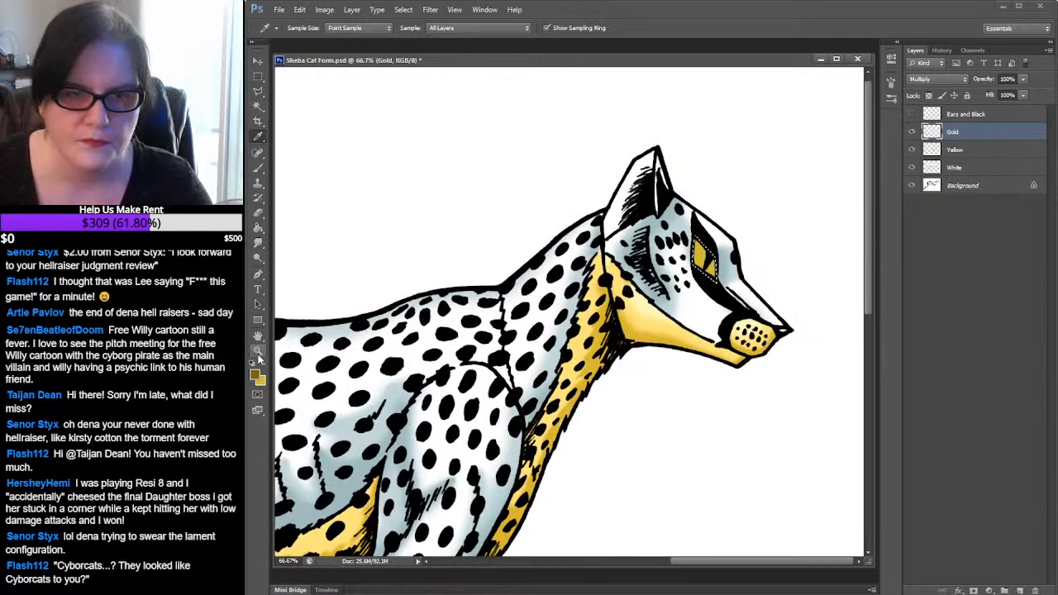
pyautogui.click(730, 267)
pyautogui.click(731, 266)
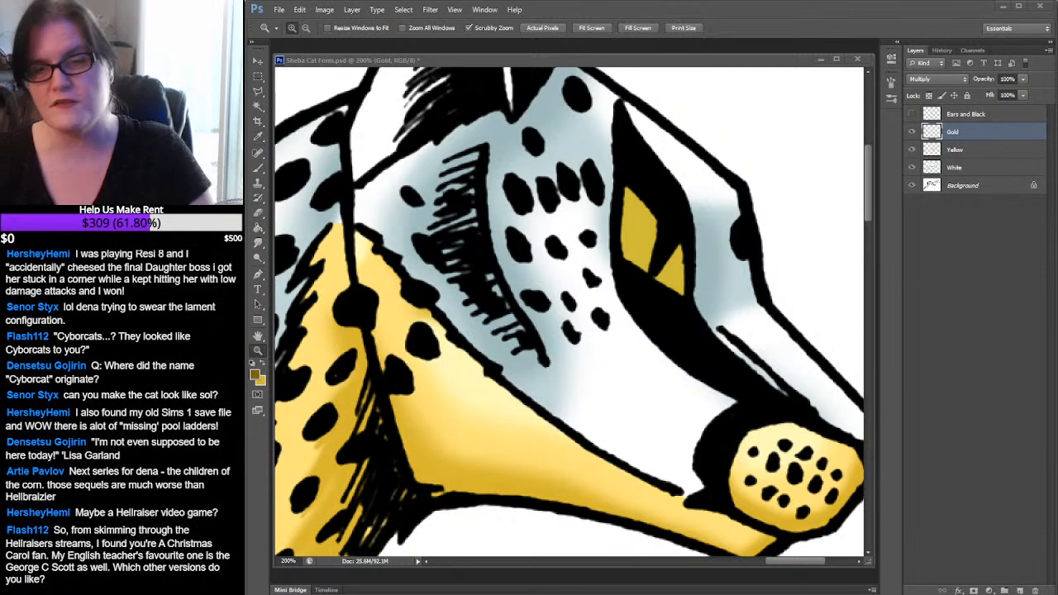
pyautogui.click(788, 60)
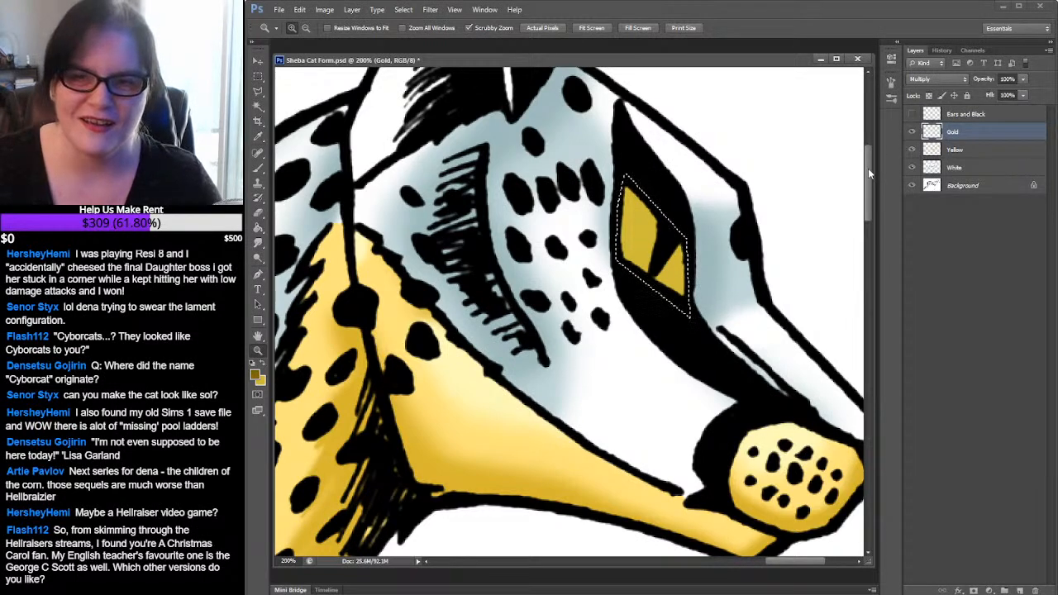
pyautogui.moveTo(868, 170); pyautogui.dragTo(867, 162)
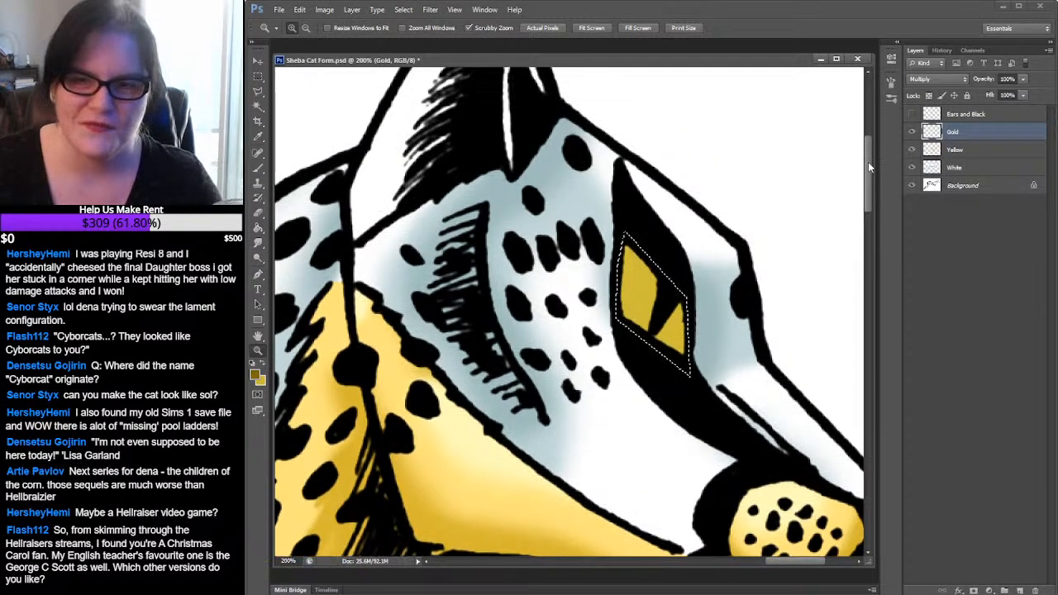
pyautogui.click(258, 168)
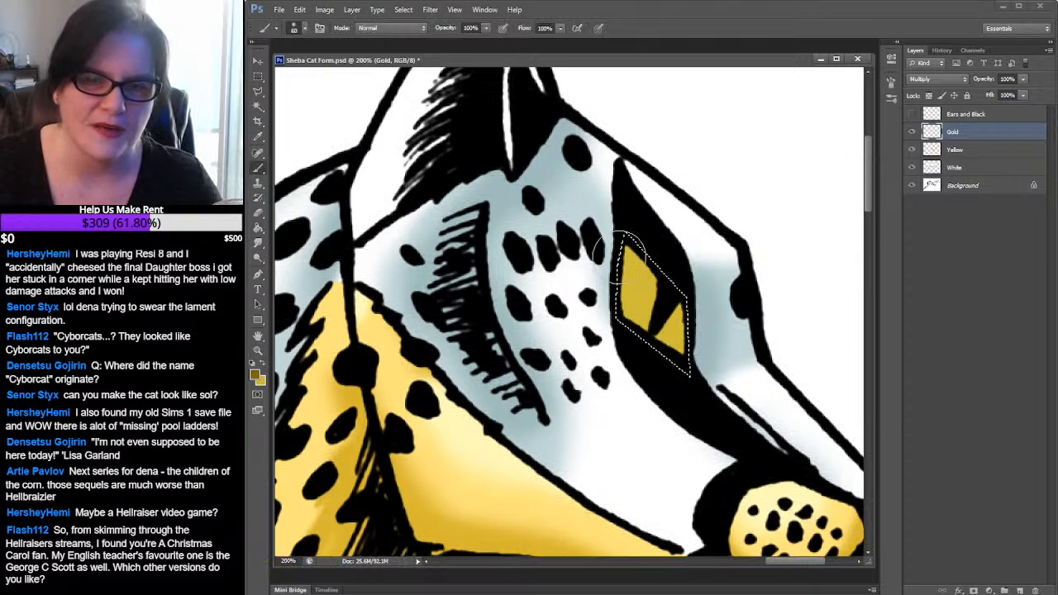
pyautogui.click(305, 28)
pyautogui.click(343, 151)
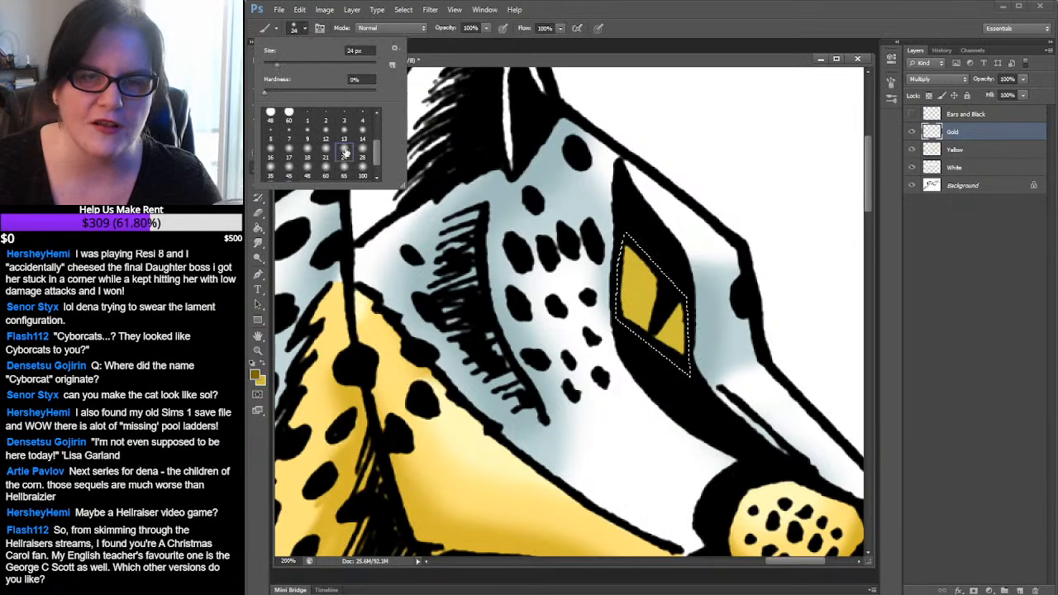
pyautogui.click(646, 70)
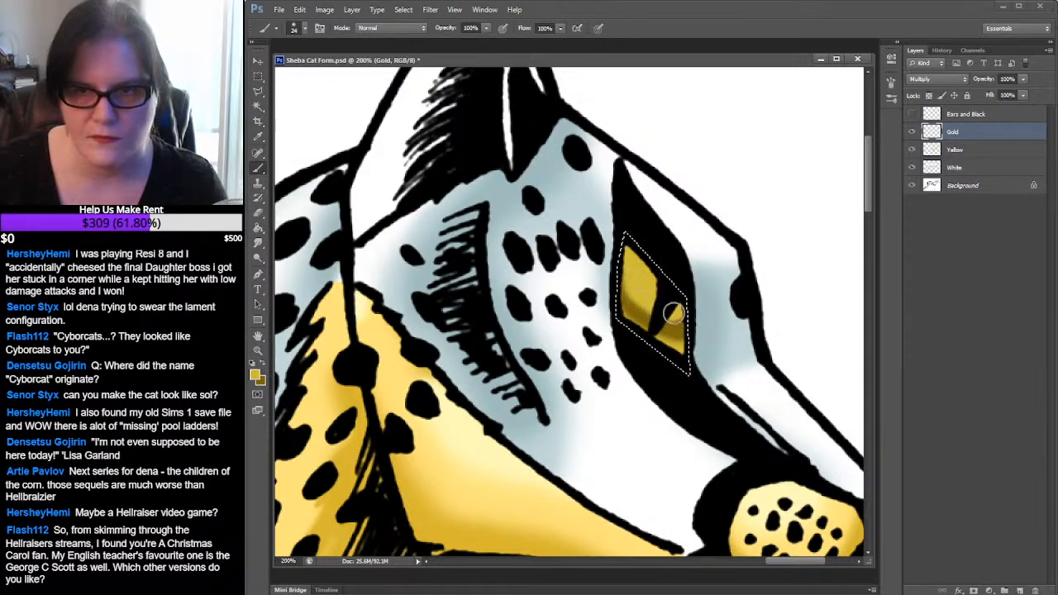
# Shade the rim of the selected eye with brown, switching back to gold to soften the centre
pyautogui.click(263, 362)
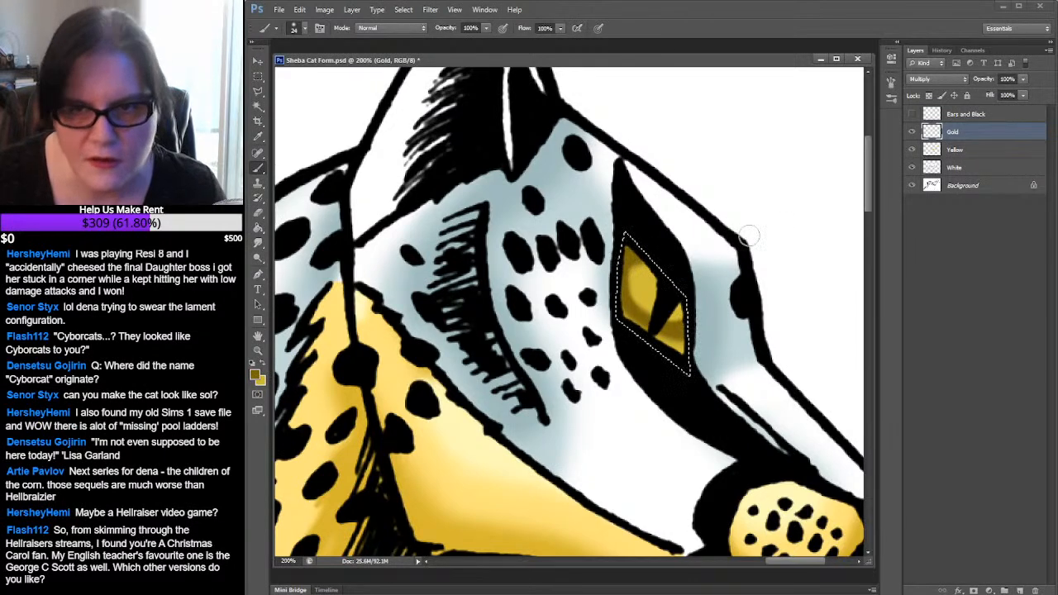
pyautogui.click(266, 363)
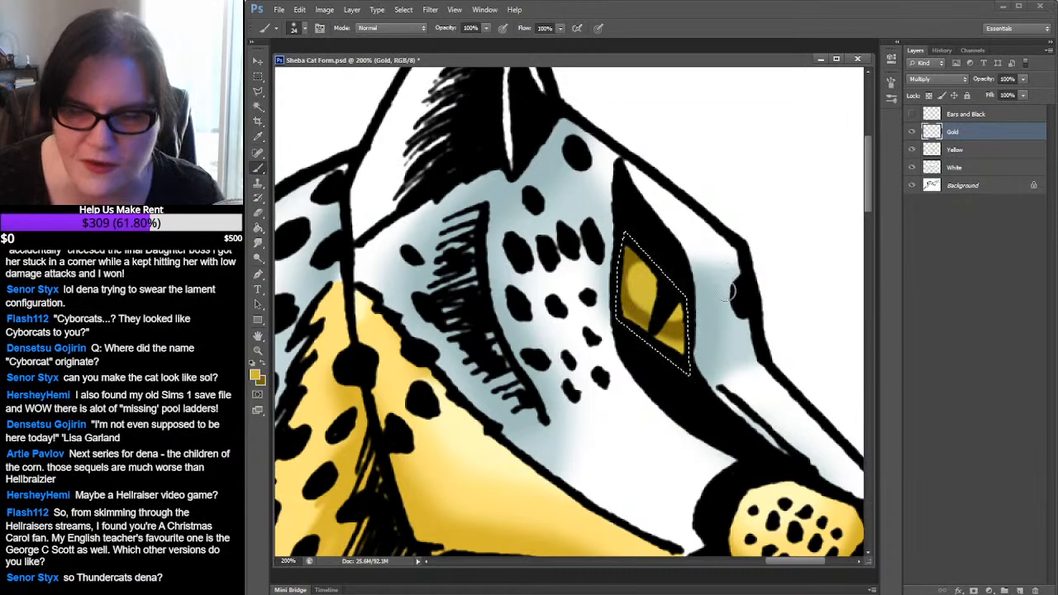
pyautogui.hotkey('ctrl', 'd')
# Sample the darkest brown swatch as the foreground colour and the pale yellow swatch as the background colour
pyautogui.moveTo(743, 320); pyautogui.dragTo(716, 280)
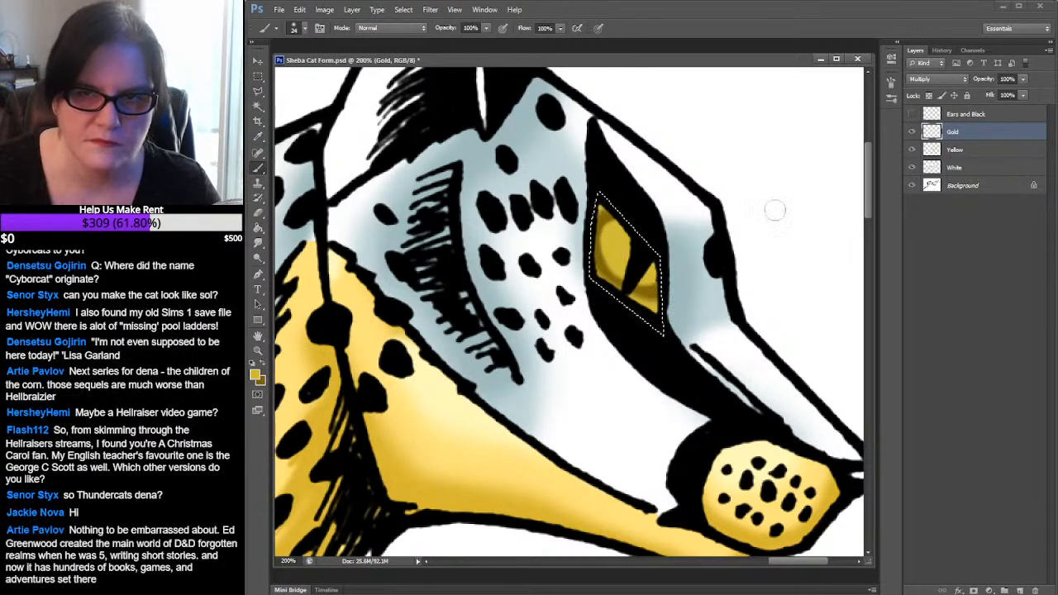
pyautogui.moveTo(751, 329)
pyautogui.mouseDown()
pyautogui.moveTo(693, 246)
pyautogui.moveTo(688, 191)
pyautogui.mouseUp()
pyautogui.moveTo(729, 523); pyautogui.dragTo(748, 168)
pyautogui.moveTo(728, 281); pyautogui.dragTo(699, 161)
pyautogui.moveTo(727, 314)
pyautogui.mouseDown()
pyautogui.moveTo(748, 197)
pyautogui.moveTo(637, 165)
pyautogui.mouseUp()
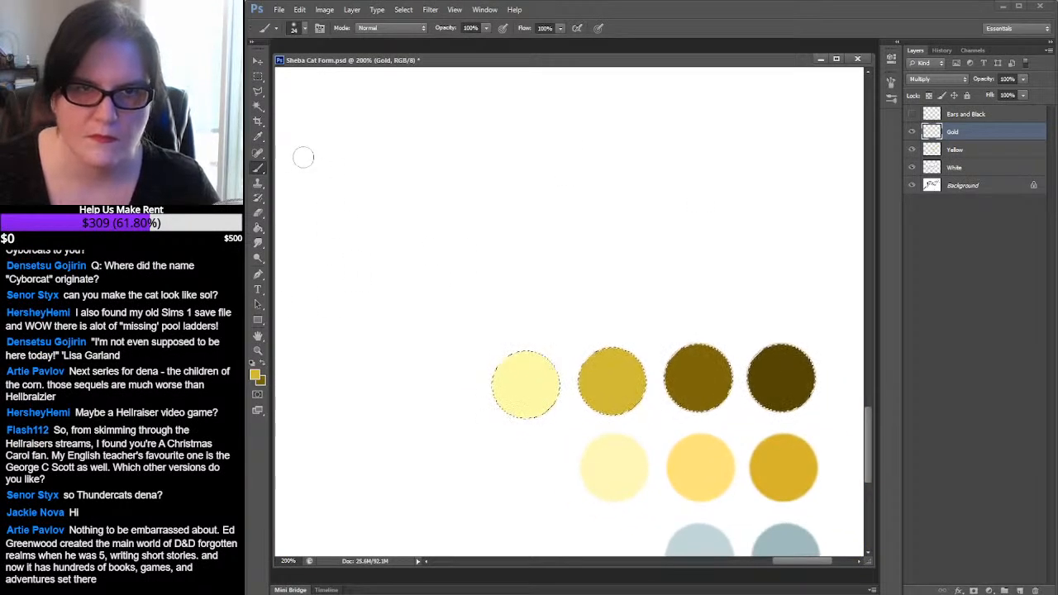
pyautogui.click(258, 136)
pyautogui.click(783, 364)
pyautogui.click(537, 371)
pyautogui.click(263, 364)
# Deepen the eye's outer edges with the darkest brown and brush a pale yellow highlight beside the pupil
pyautogui.scroll(10, 538, 455)
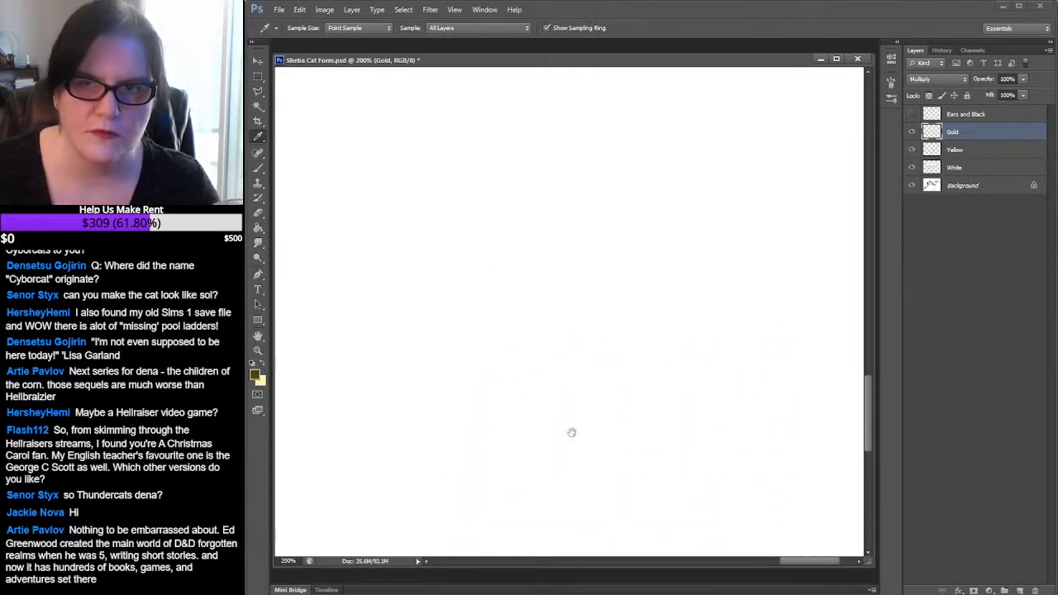
pyautogui.scroll(10, 728, 443)
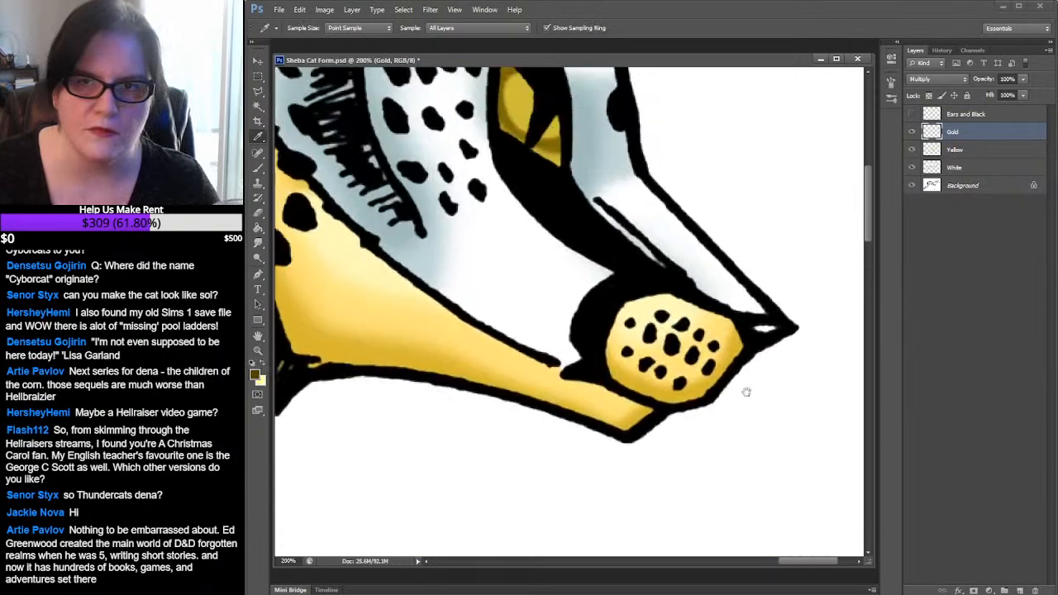
pyautogui.hscroll(-2, 719, 355)
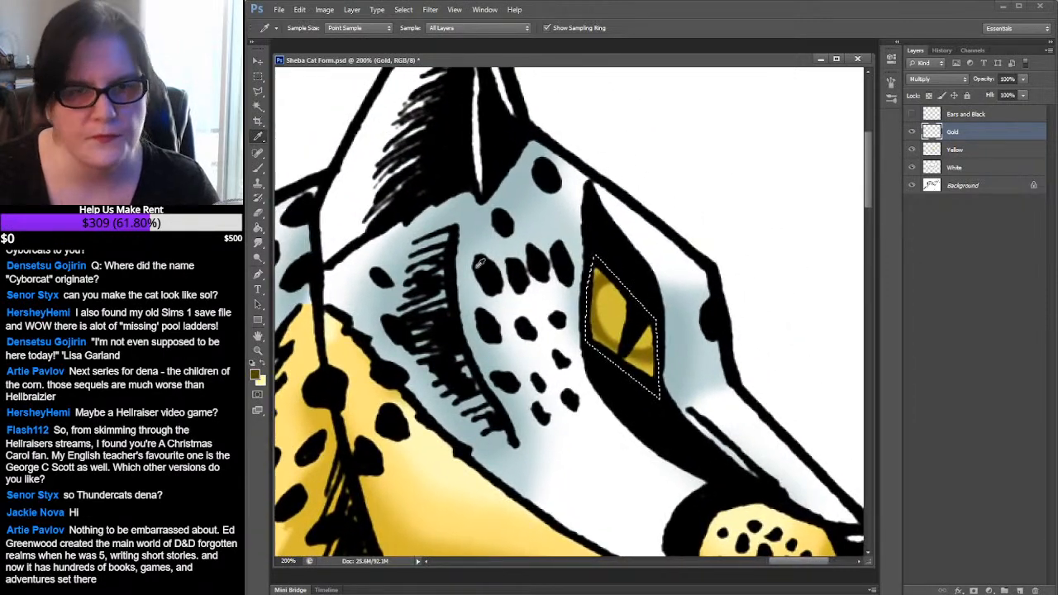
pyautogui.press('b')
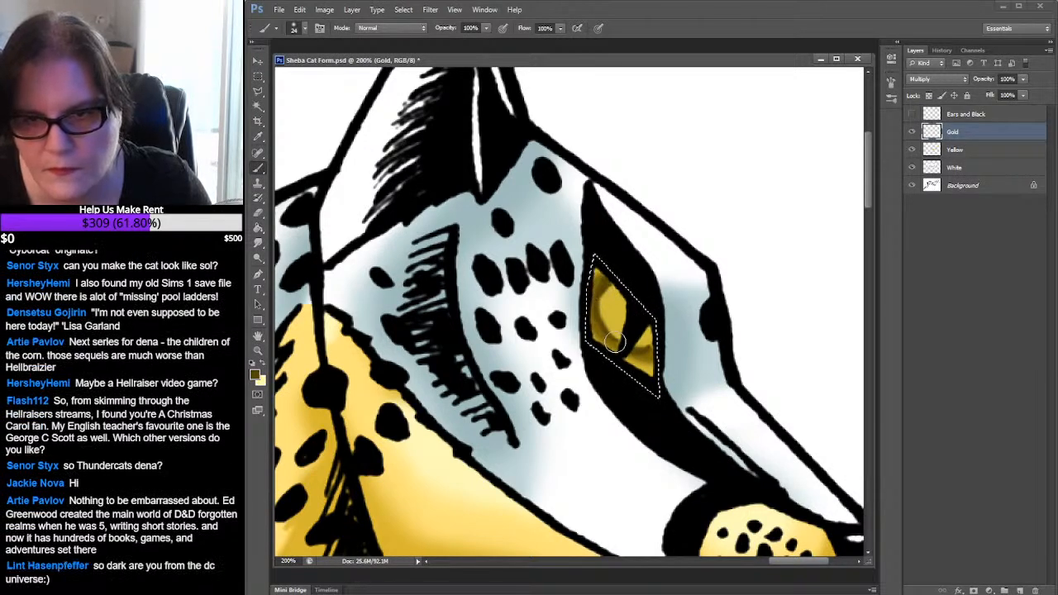
pyautogui.moveTo(596, 322); pyautogui.dragTo(707, 307)
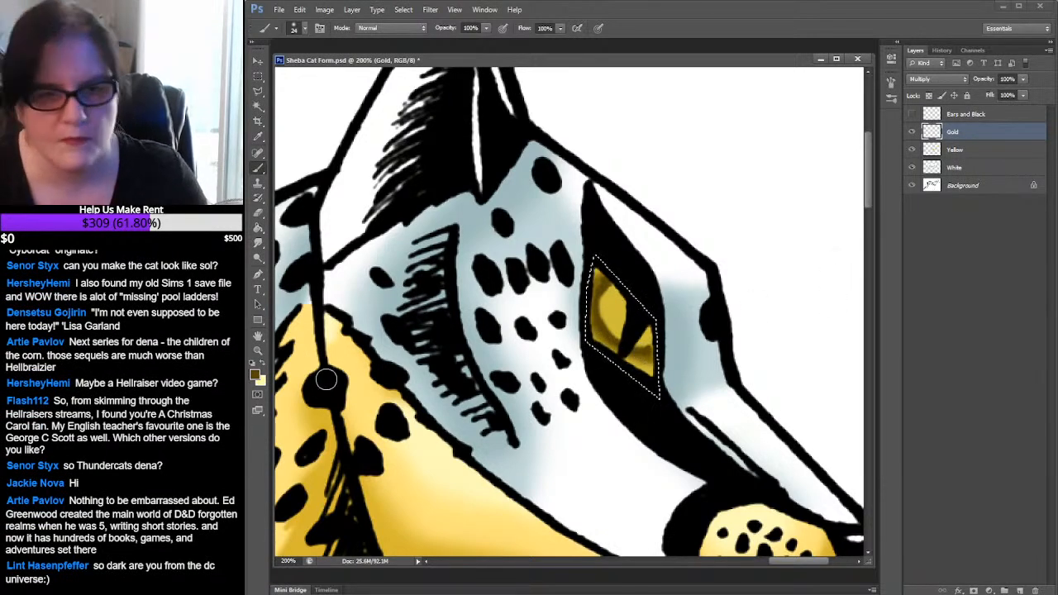
pyautogui.click(262, 364)
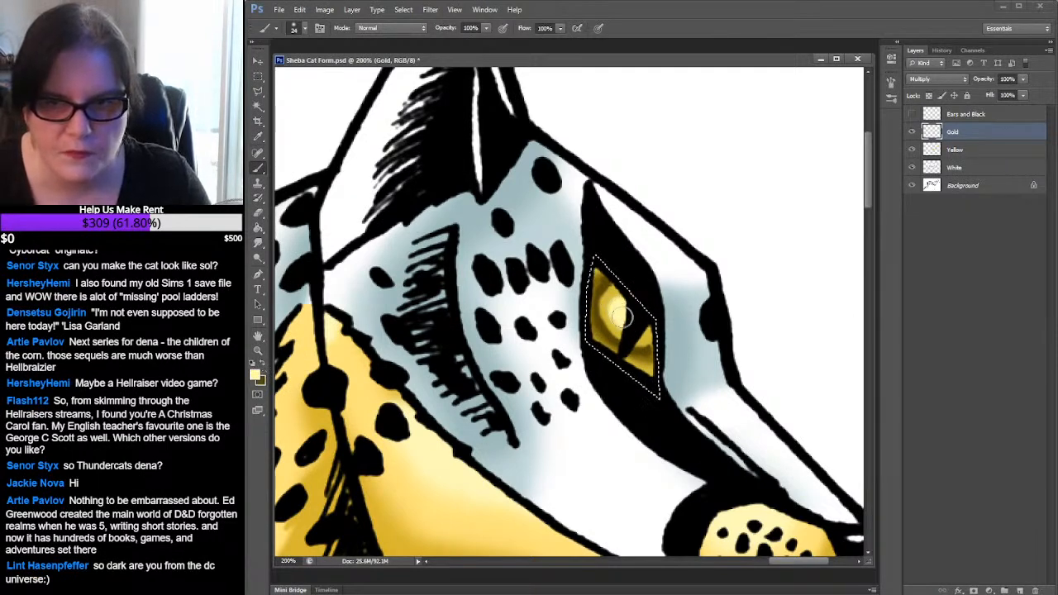
pyautogui.moveTo(635, 331); pyautogui.dragTo(618, 308)
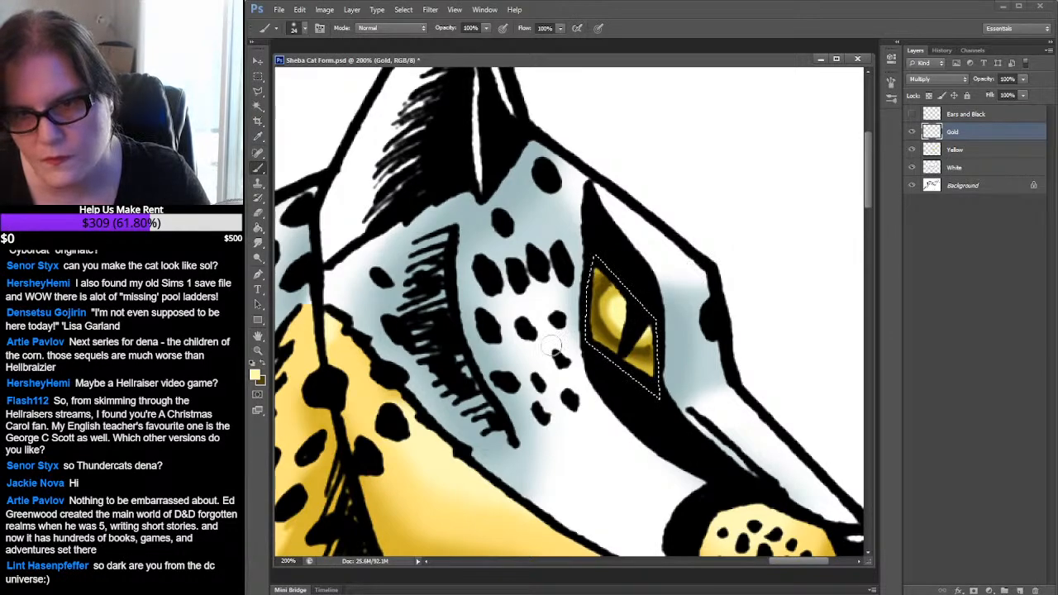
# Review the shaded eye against the head and body at 50%, and up close at 200%
pyautogui.click(258, 350)
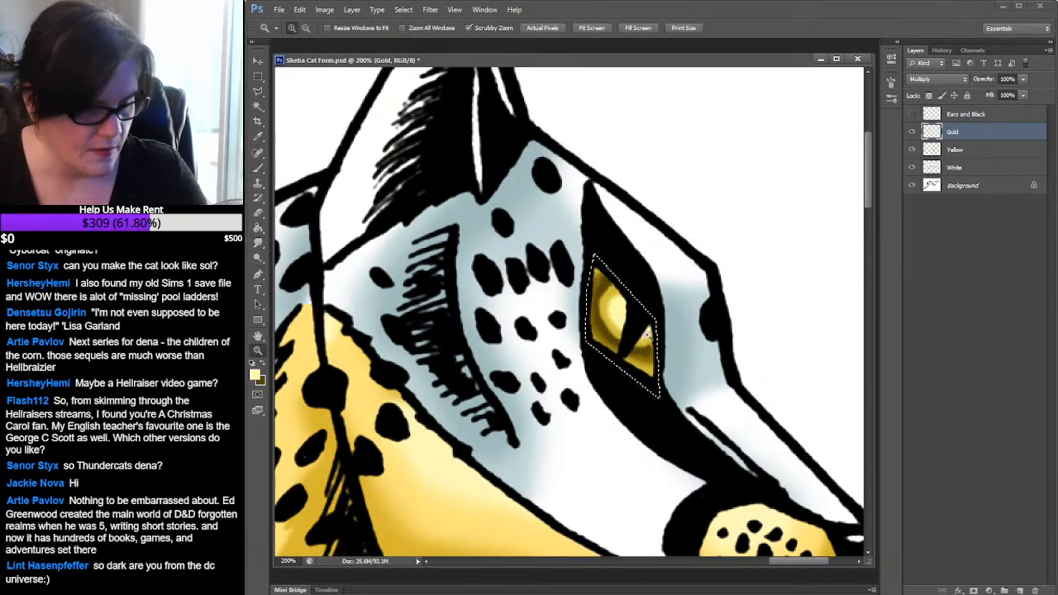
pyautogui.hotkey('ctrl', 'd')
pyautogui.keyDown('alt'); pyautogui.click(640, 329); pyautogui.keyUp('alt')
pyautogui.keyDown('alt'); pyautogui.click(693, 319); pyautogui.keyUp('alt')
pyautogui.keyDown('alt'); pyautogui.click(704, 323); pyautogui.keyUp('alt')
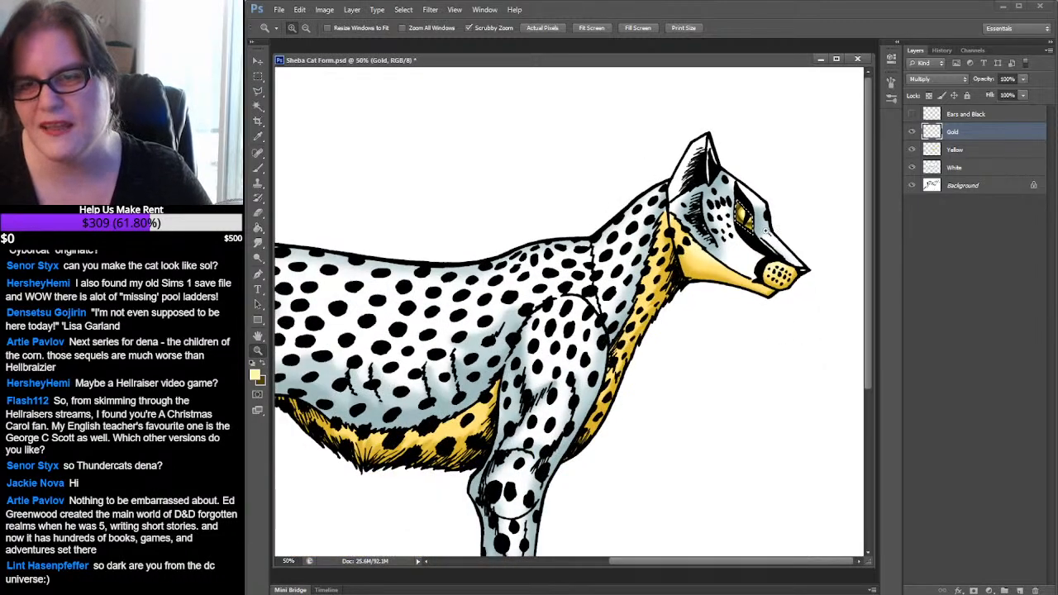
pyautogui.click(768, 232)
pyautogui.click(762, 232)
pyautogui.click(760, 230)
pyautogui.moveTo(732, 181); pyautogui.dragTo(634, 252)
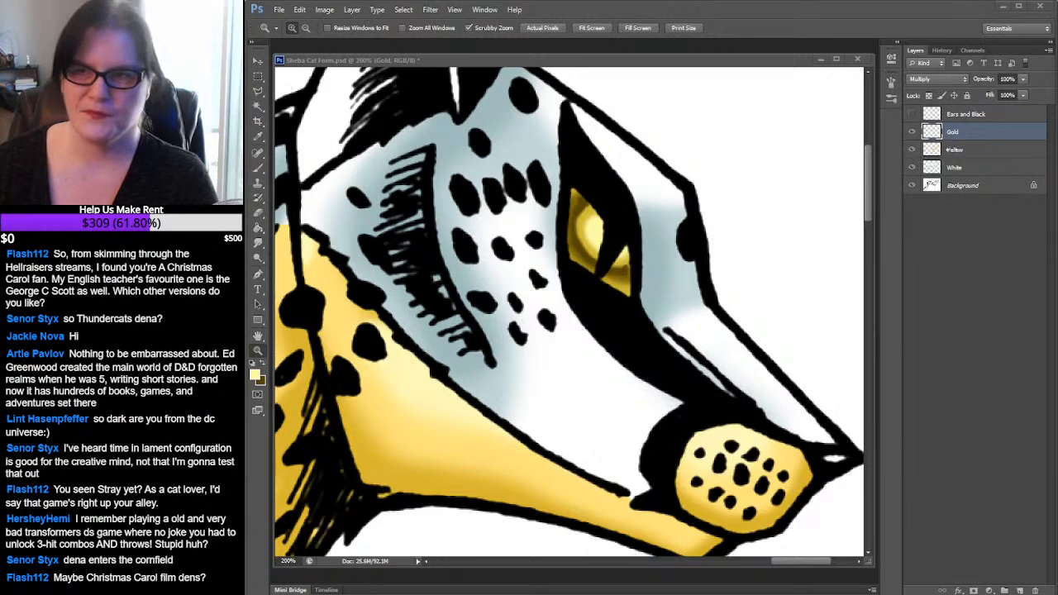
# Load the Gold layer's contents as a selection and paint the whole eye flat brown, sampled from its upper corner
pyautogui.keyDown('ctrl'); pyautogui.click(930, 132); pyautogui.keyUp('ctrl')
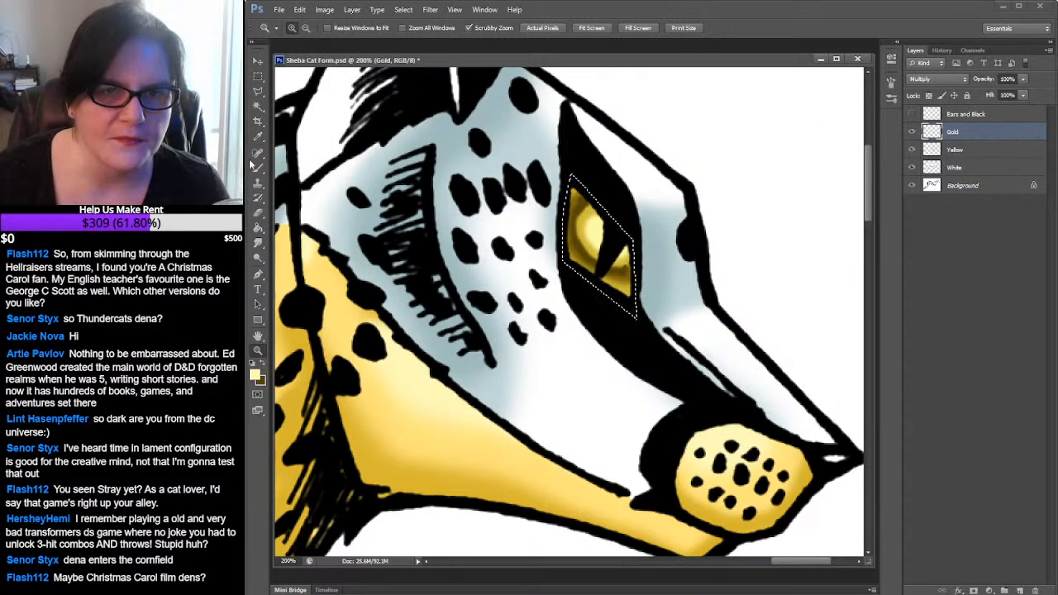
pyautogui.press('i')
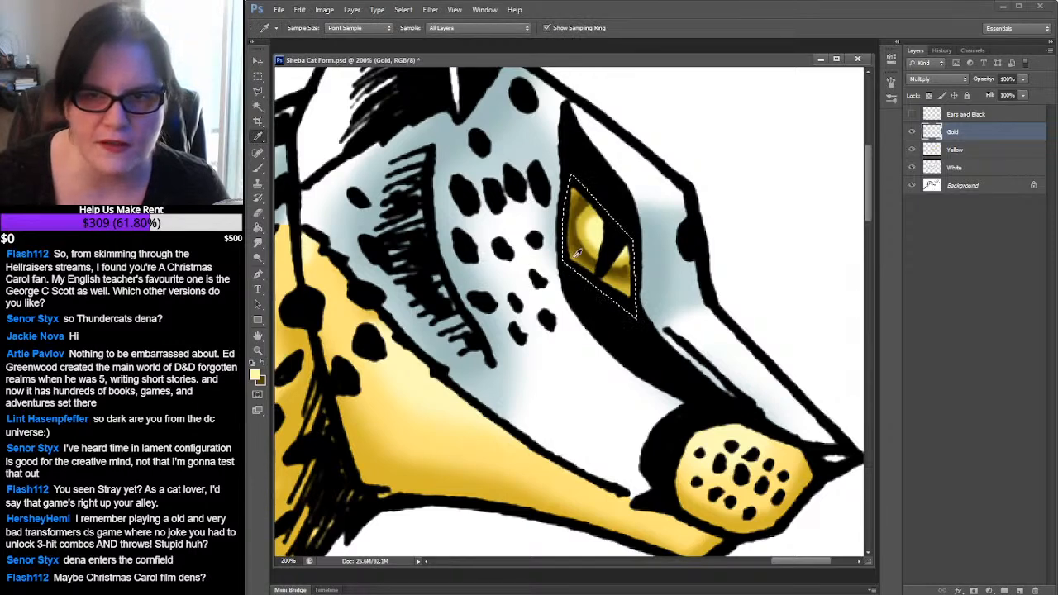
pyautogui.click(577, 197)
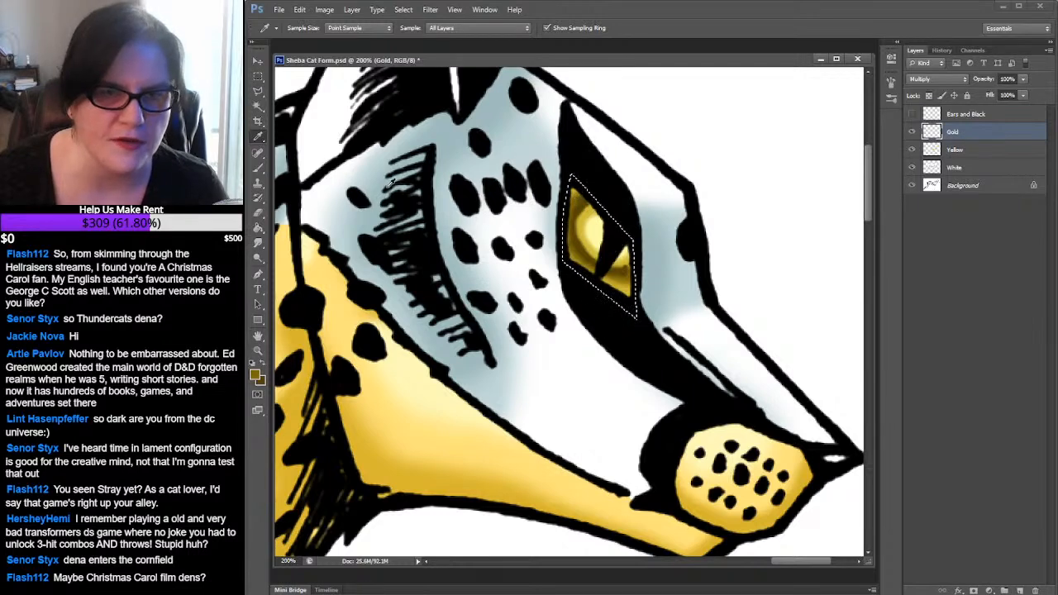
pyautogui.press('b')
pyautogui.moveTo(589, 192)
pyautogui.mouseDown()
pyautogui.moveTo(586, 180)
pyautogui.moveTo(601, 189)
pyautogui.moveTo(626, 281)
pyautogui.mouseUp()
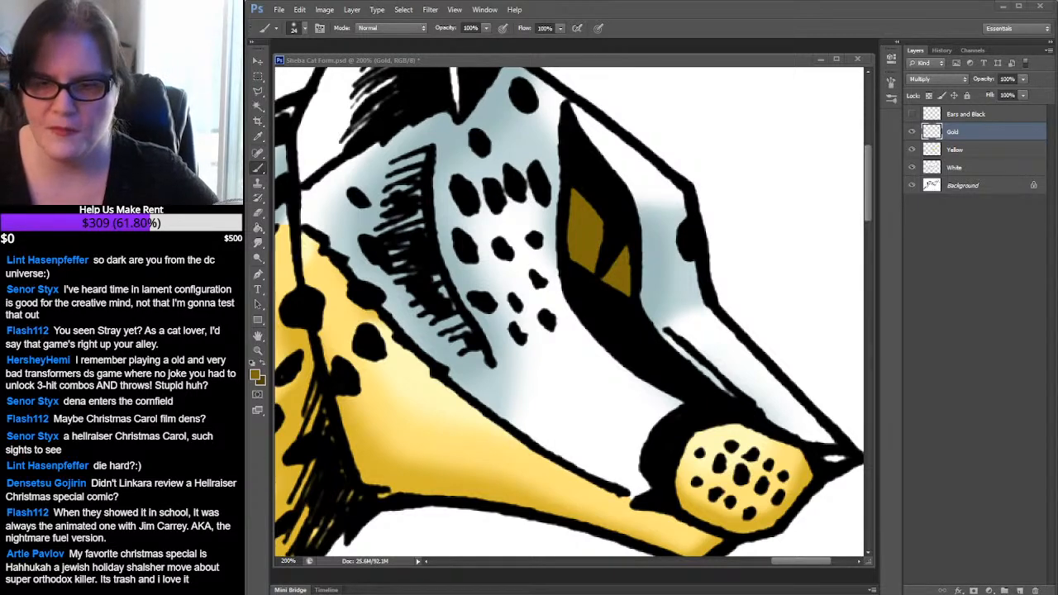
# Sample the medium gold swatch from the upper palette row and paint the whole selected eye flat gold
pyautogui.click(865, 182)
pyautogui.hotkey('ctrl', 'z')
pyautogui.moveTo(867, 202); pyautogui.dragTo(883, 467)
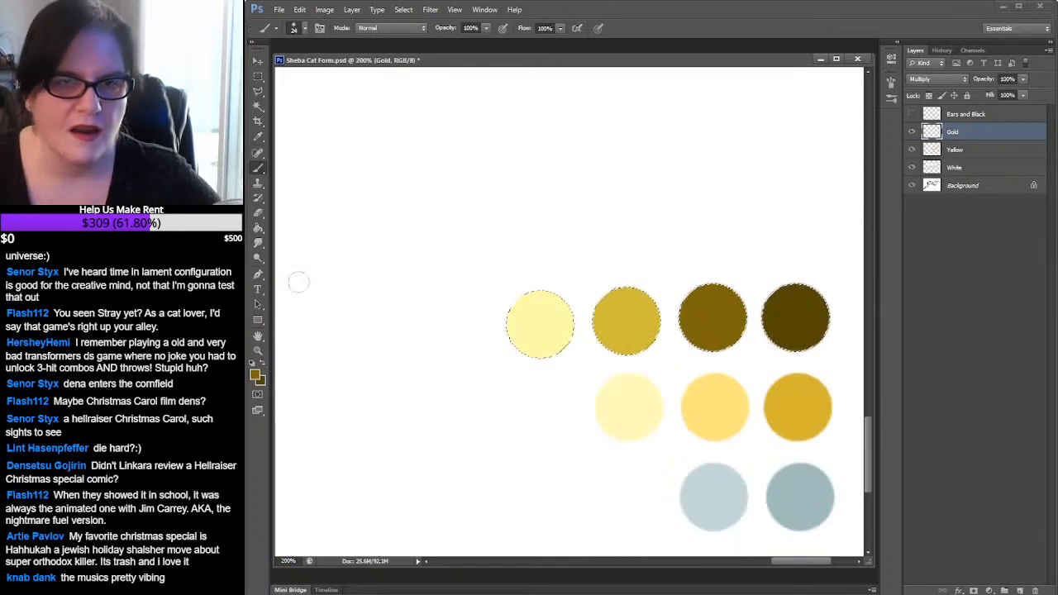
pyautogui.click(258, 137)
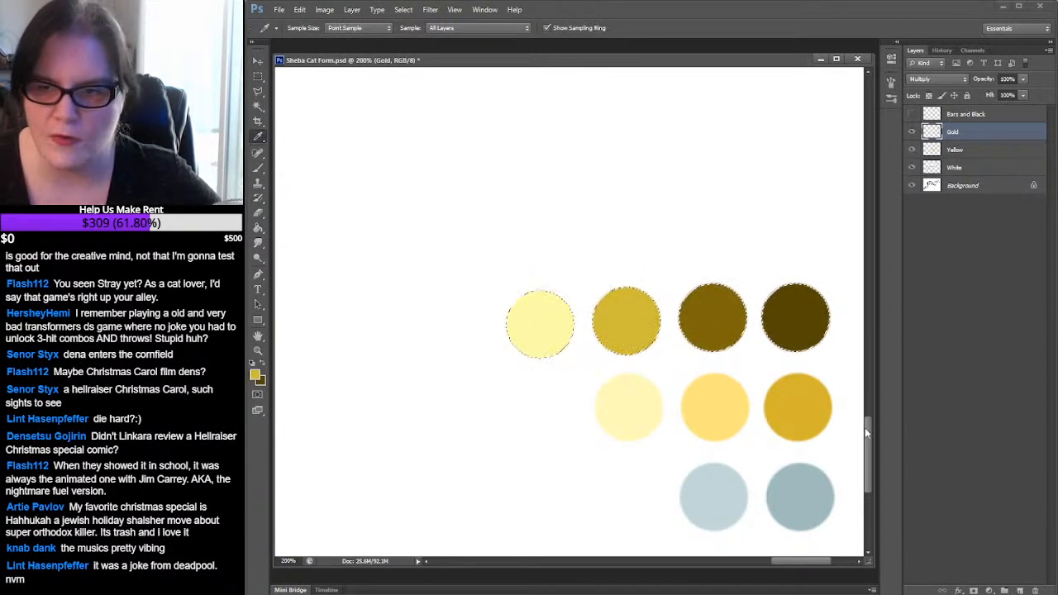
pyautogui.moveTo(865, 432); pyautogui.dragTo(879, 141)
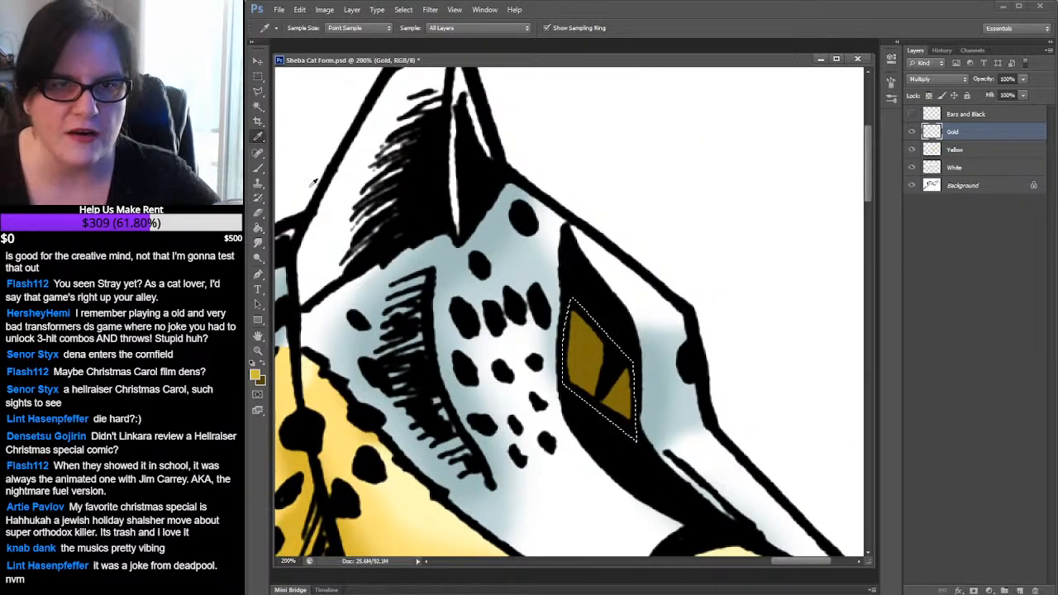
pyautogui.click(259, 168)
pyautogui.moveTo(583, 307)
pyautogui.mouseDown()
pyautogui.moveTo(558, 342)
pyautogui.moveTo(594, 334)
pyautogui.moveTo(554, 373)
pyautogui.mouseUp()
pyautogui.moveTo(622, 366)
pyautogui.mouseDown()
pyautogui.moveTo(593, 394)
pyautogui.moveTo(596, 404)
pyautogui.moveTo(618, 393)
pyautogui.moveTo(614, 420)
pyautogui.moveTo(632, 428)
pyautogui.moveTo(635, 385)
pyautogui.moveTo(620, 410)
pyautogui.moveTo(565, 360)
pyautogui.moveTo(576, 310)
pyautogui.moveTo(645, 408)
pyautogui.moveTo(583, 321)
pyautogui.moveTo(610, 383)
pyautogui.moveTo(566, 331)
pyautogui.moveTo(605, 399)
pyautogui.moveTo(547, 369)
pyautogui.moveTo(606, 400)
pyautogui.mouseUp()
pyautogui.moveTo(867, 166); pyautogui.dragTo(867, 182)
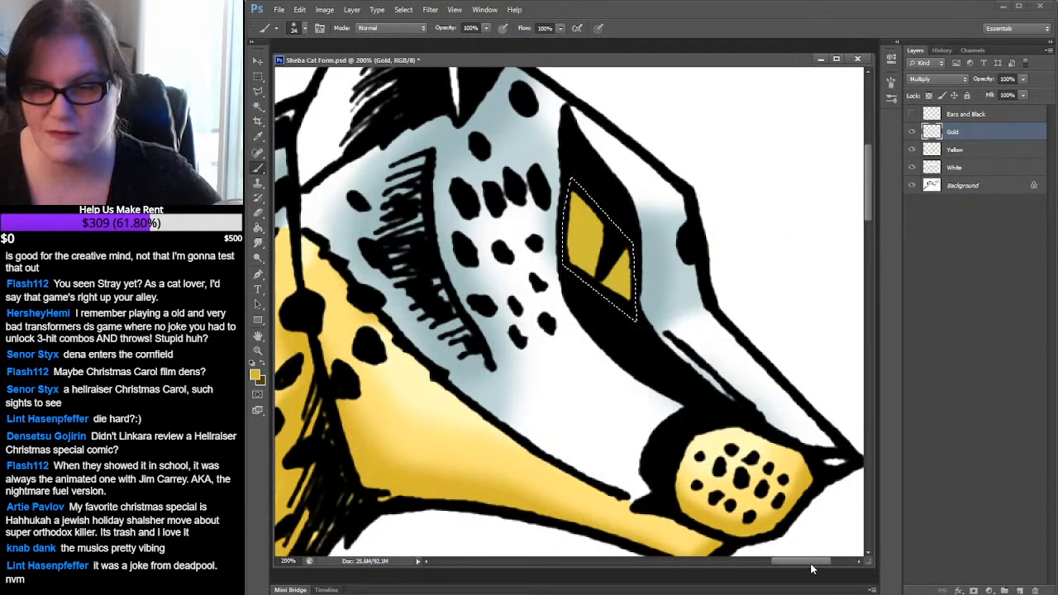
pyautogui.moveTo(809, 562); pyautogui.dragTo(816, 565)
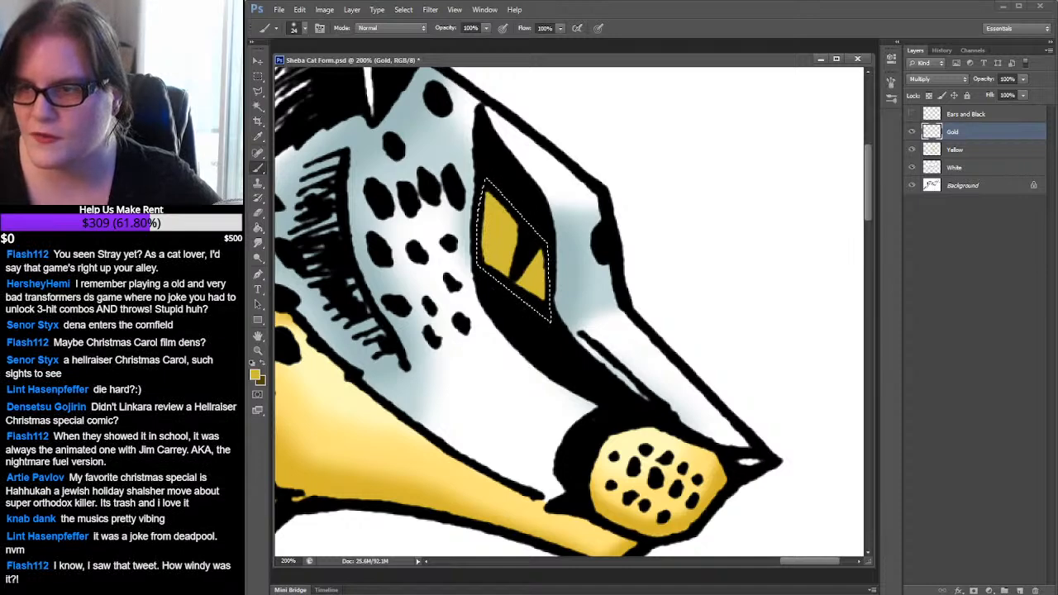
pyautogui.hotkey('ctrl', 'd')
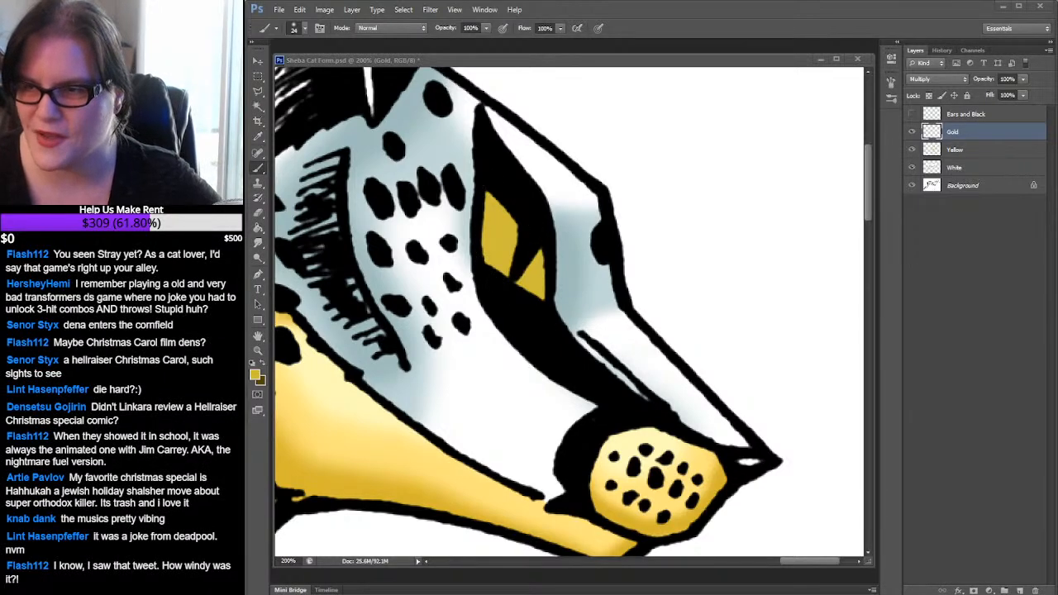
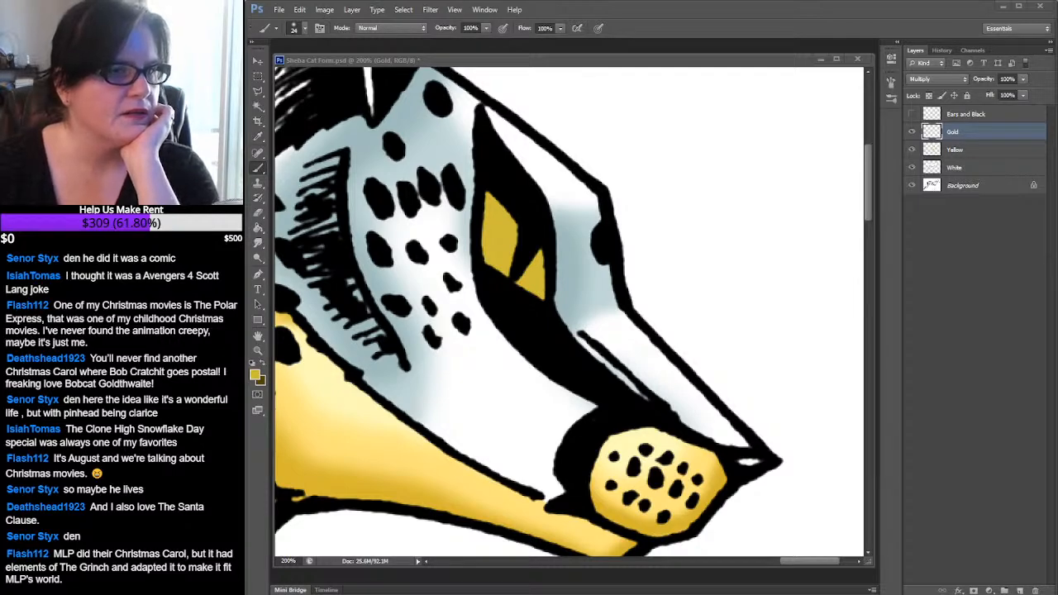
# Switch to the browser, return to the DeviantArt Cyborcats gallery and open Sheba reference sheet 1
pyautogui.moveTo(246, 116); pyautogui.dragTo(758, 35)
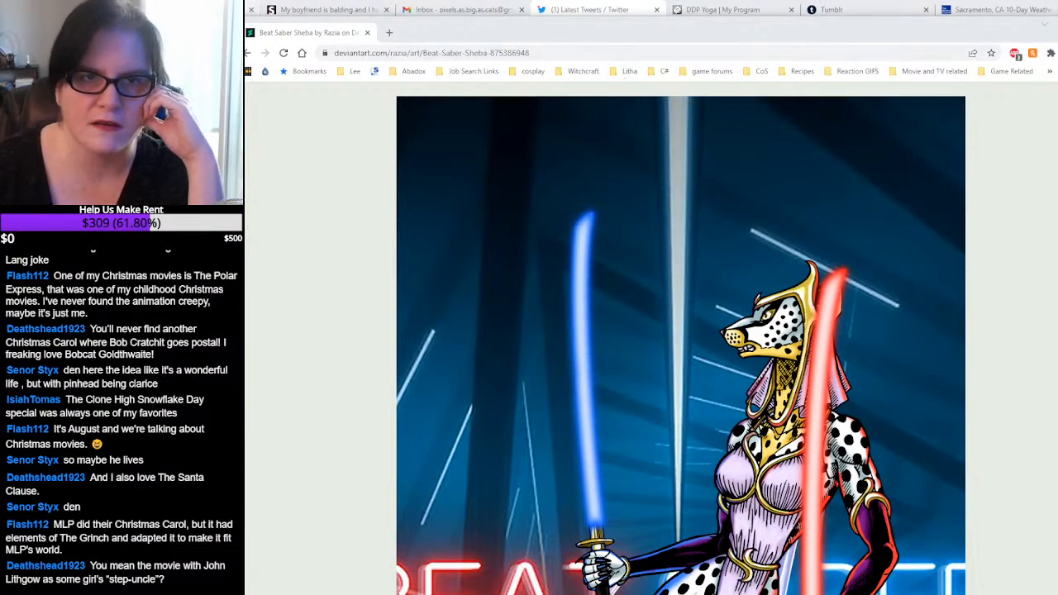
pyautogui.click(246, 52)
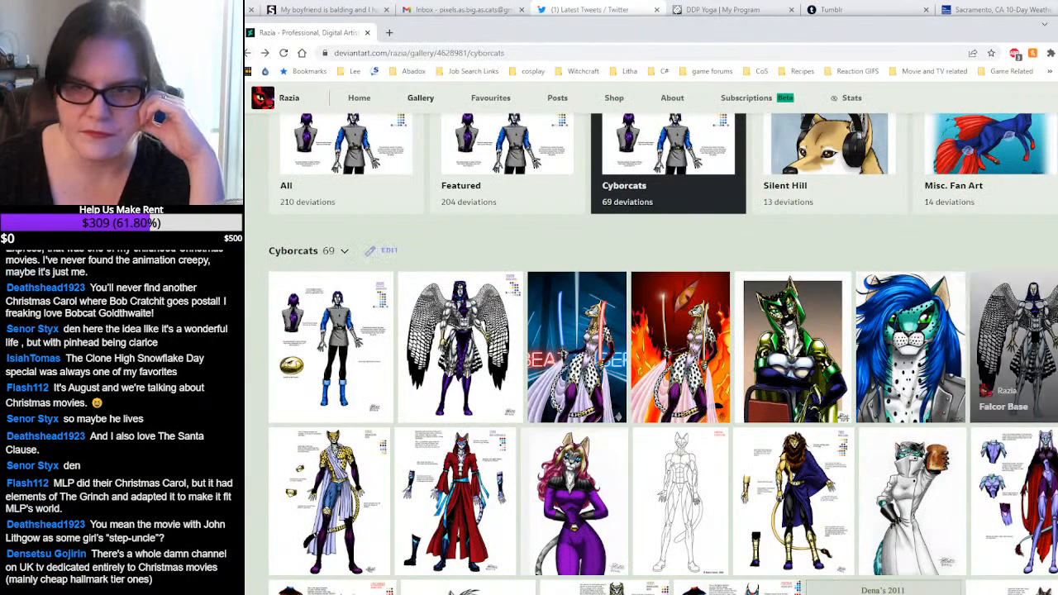
pyautogui.scroll(-3, 1026, 332)
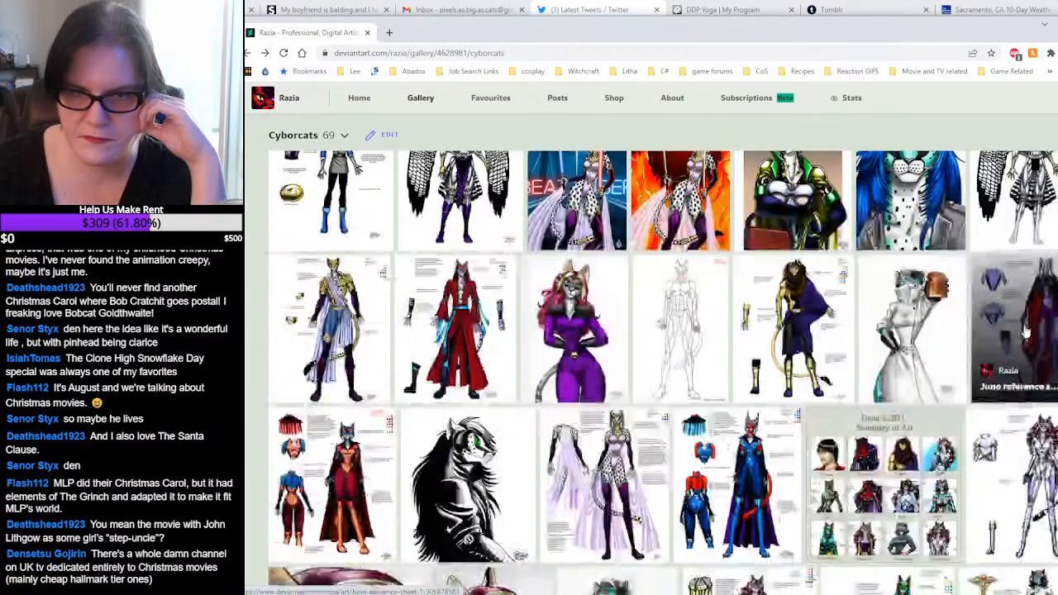
pyautogui.scroll(-2, 1016, 331)
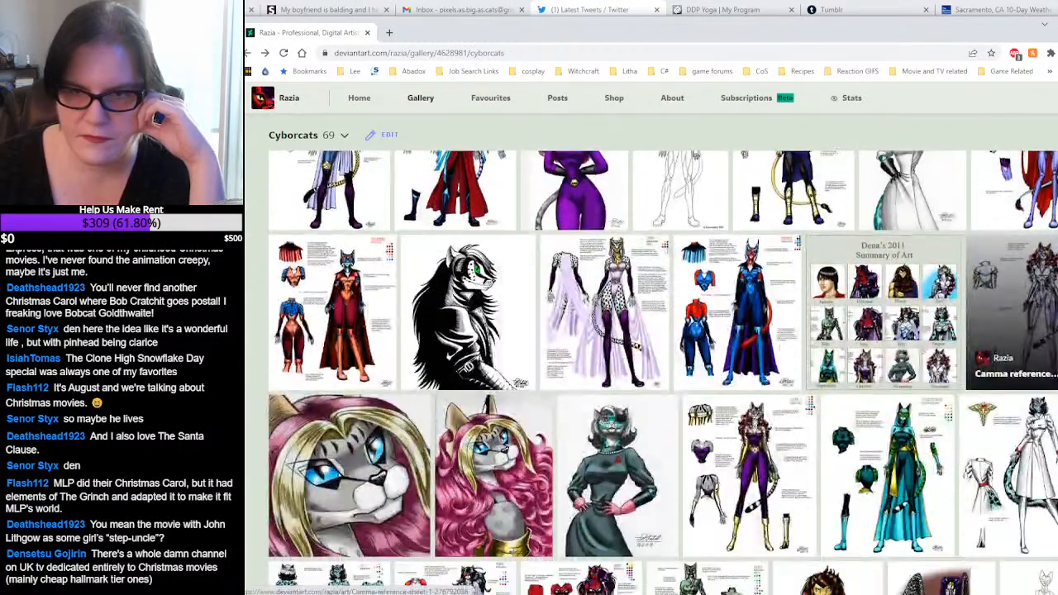
pyautogui.click(642, 228)
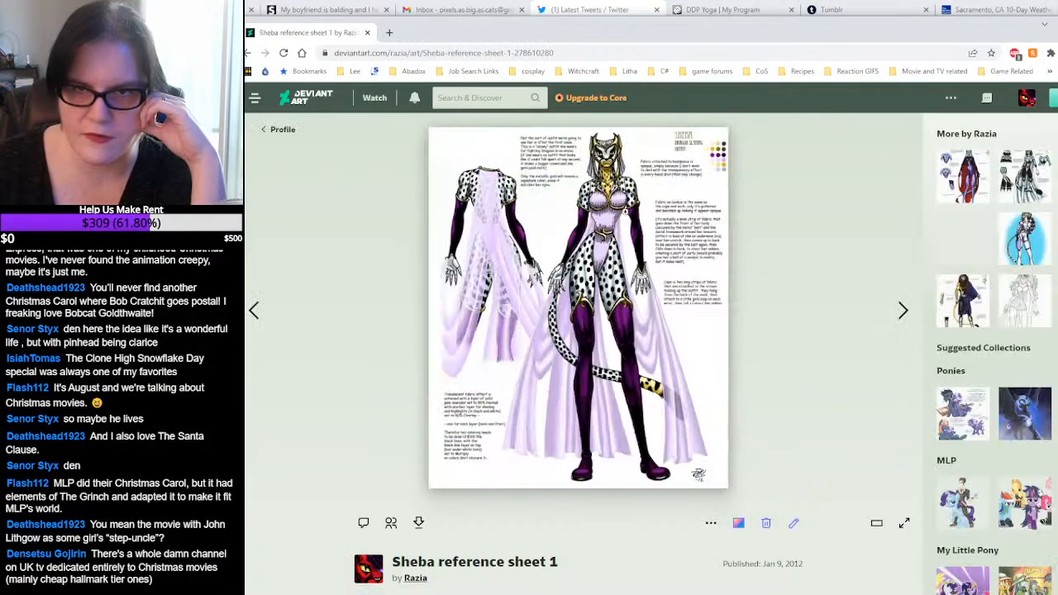
# Examine the enlarged reference sheet's eye and gold colouring, close it and return to Sheba Cat Form.psd in Photoshop
pyautogui.click(628, 215)
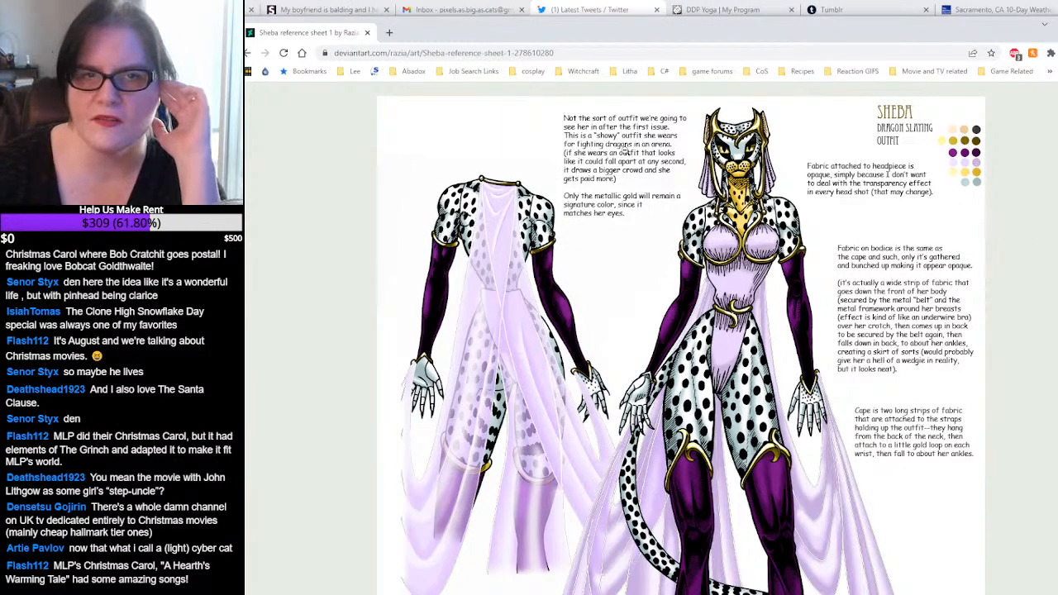
pyautogui.click(367, 33)
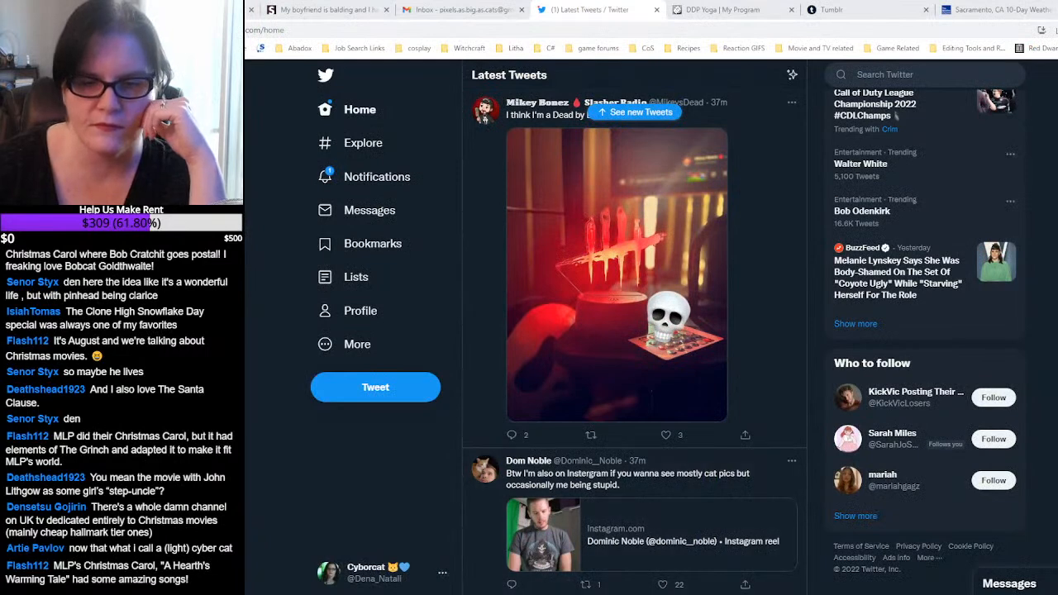
pyautogui.moveTo(546, 593)
pyautogui.click(569, 566)
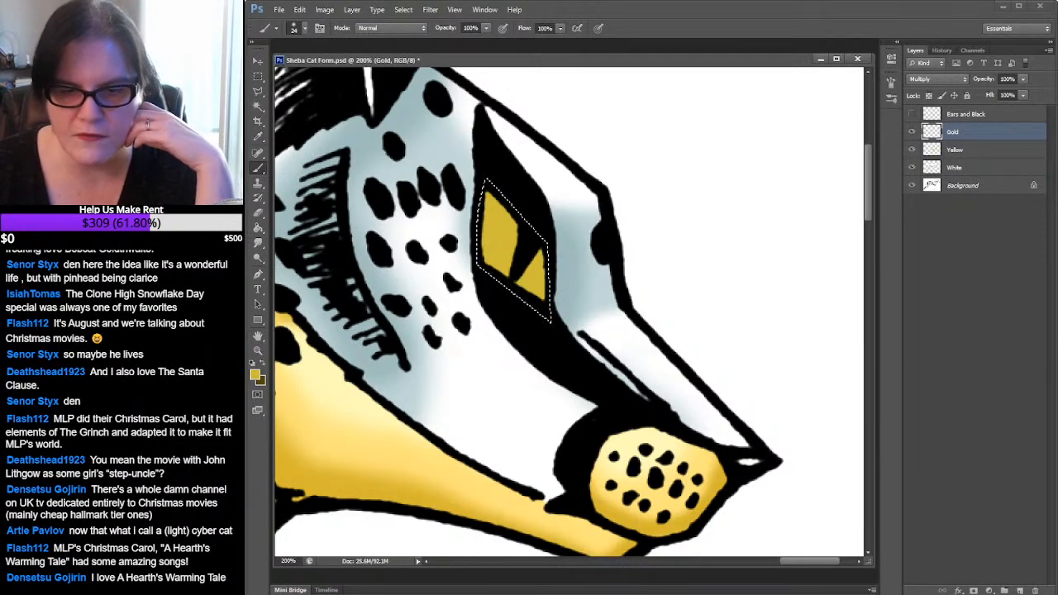
pyautogui.click(662, 575)
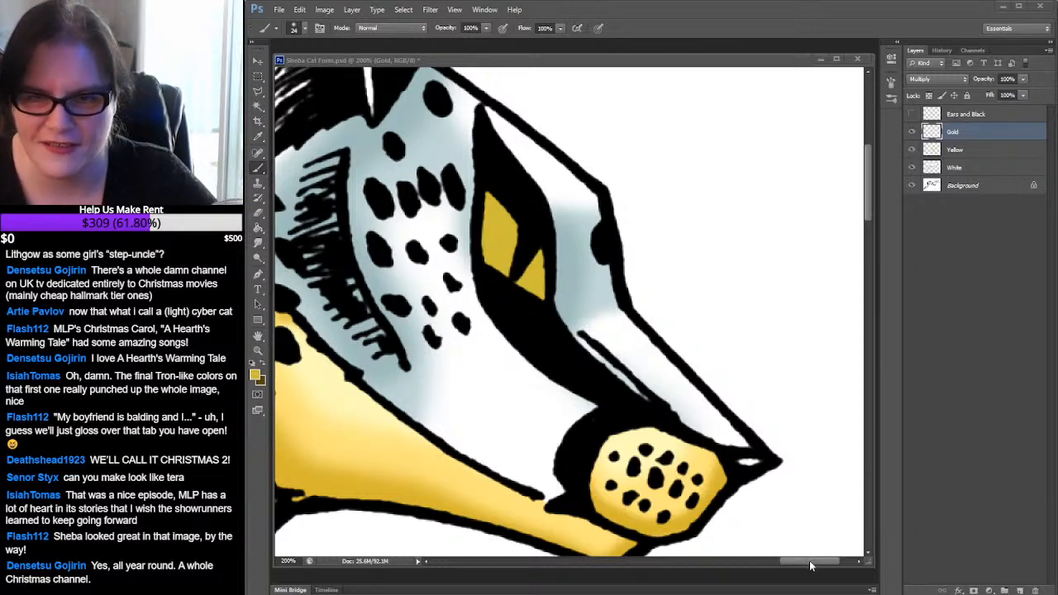
pyautogui.keyDown('ctrl'); pyautogui.click(931, 132); pyautogui.keyUp('ctrl')
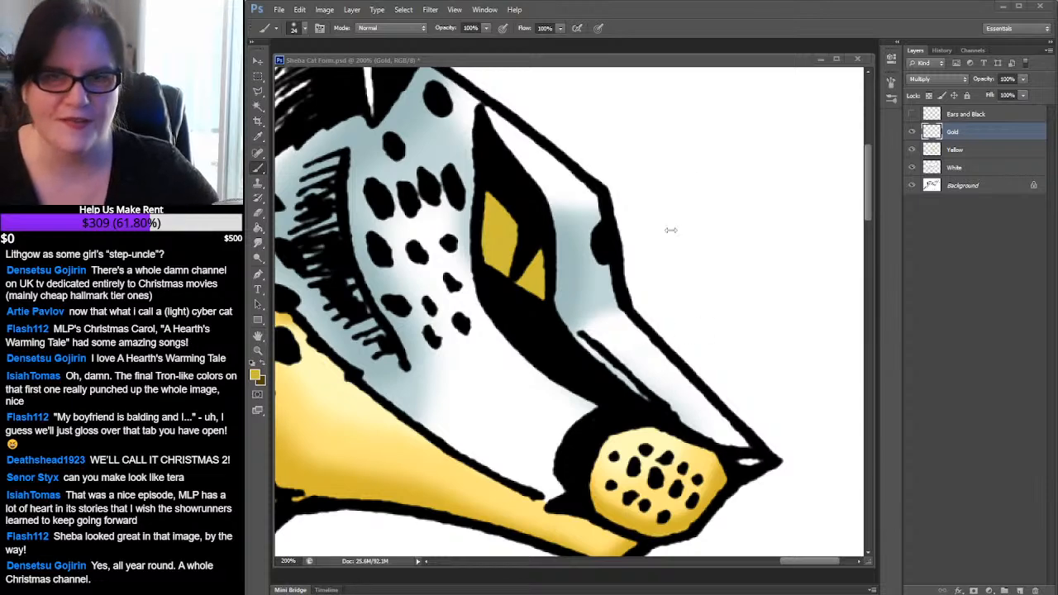
pyautogui.click(738, 61)
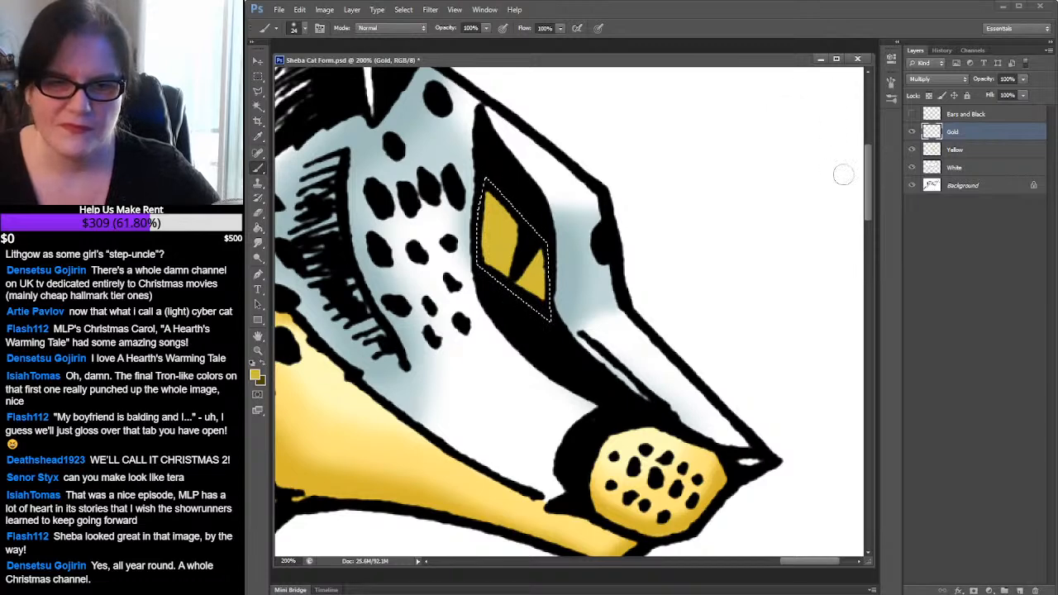
# Sample the medium brown swatch as the foreground colour and the medium gold swatch as the background colour
pyautogui.moveTo(869, 171); pyautogui.dragTo(873, 432)
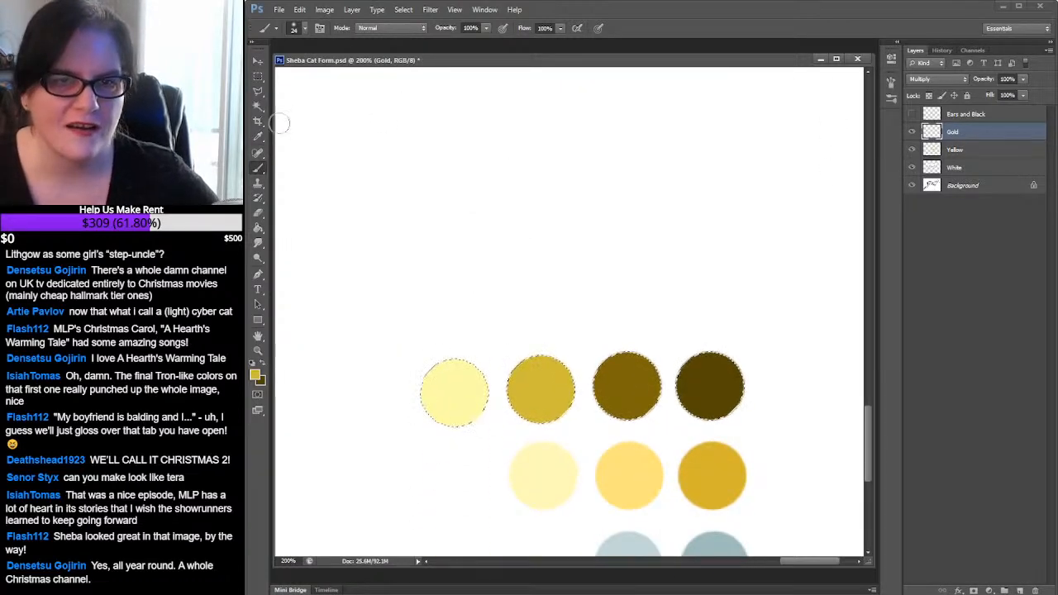
pyautogui.click(258, 137)
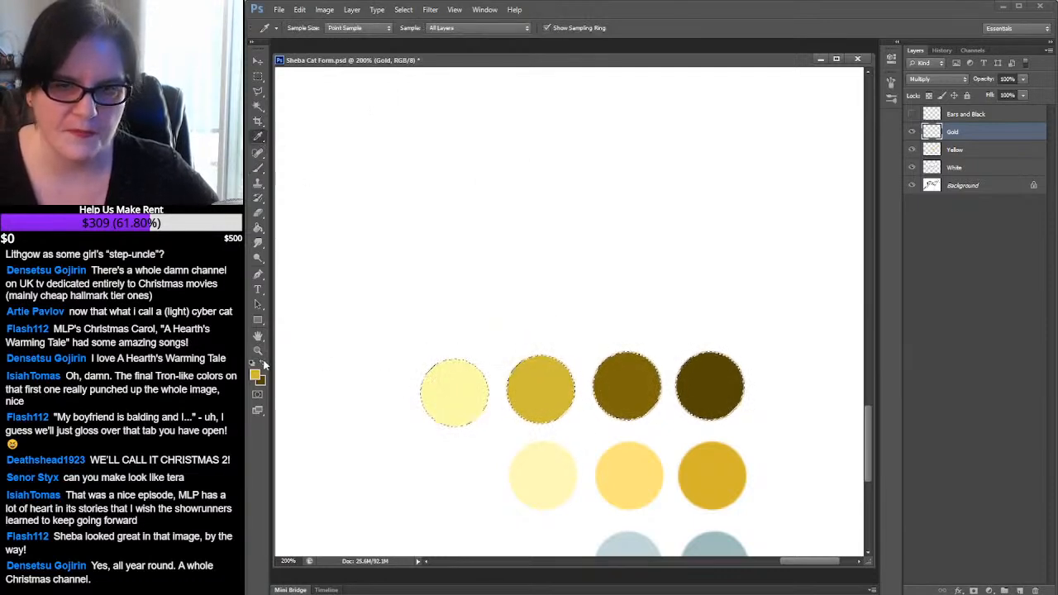
pyautogui.click(636, 376)
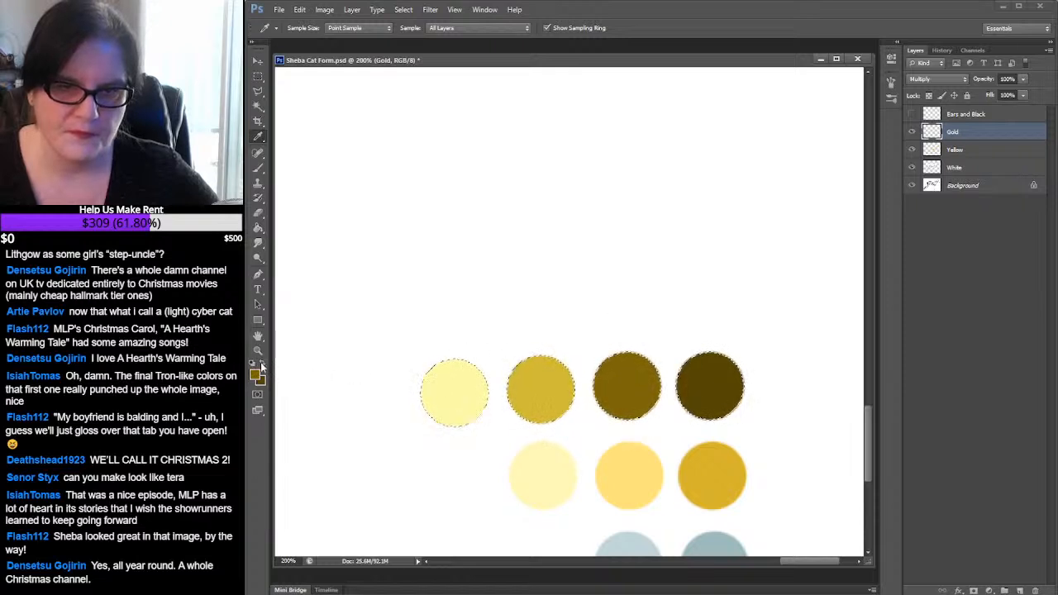
pyautogui.click(464, 382)
pyautogui.click(261, 364)
pyautogui.click(263, 365)
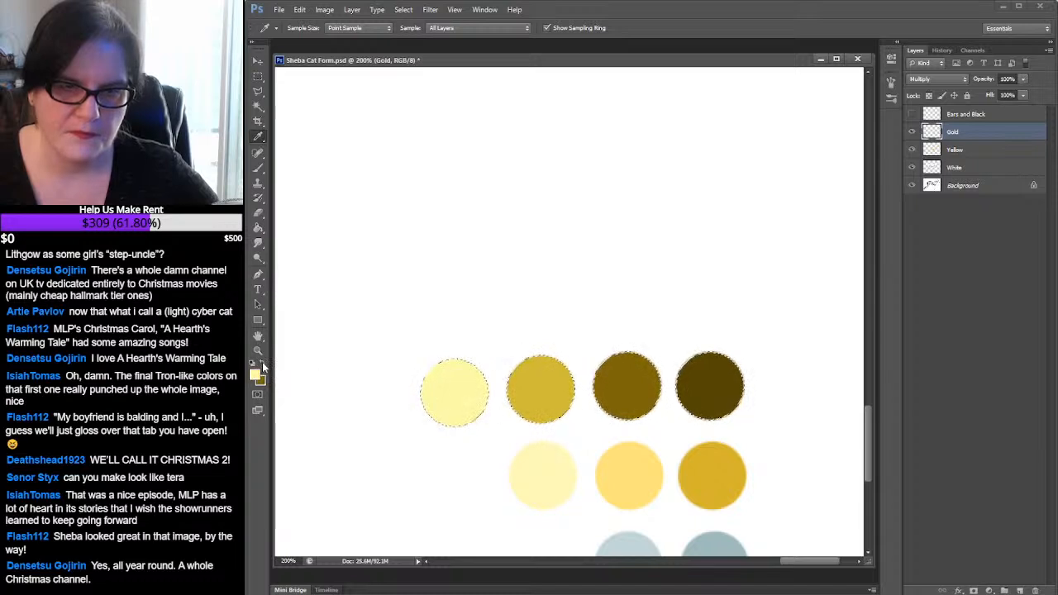
pyautogui.click(542, 374)
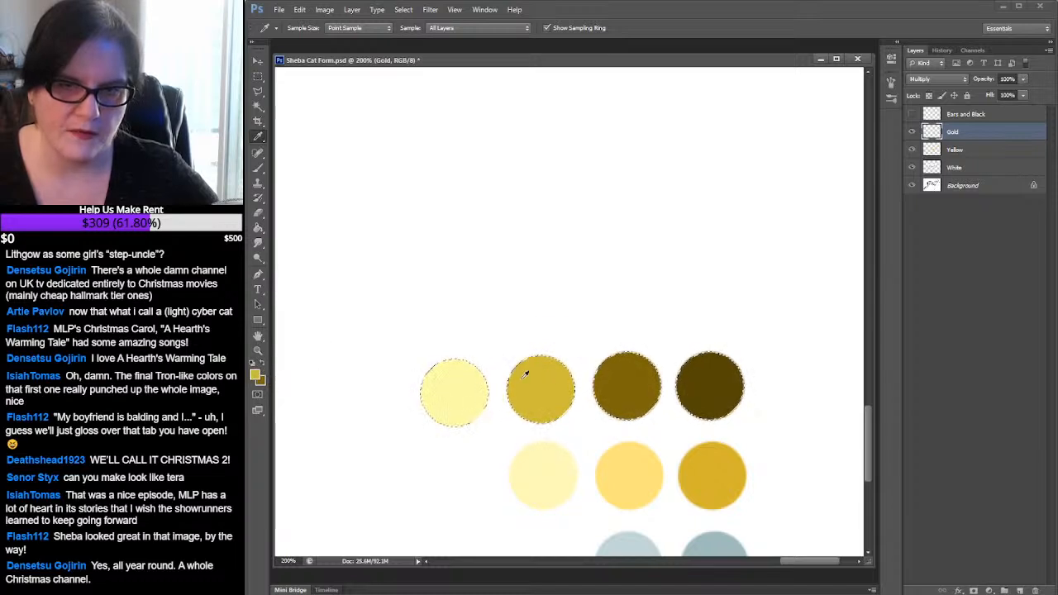
pyautogui.moveTo(867, 405); pyautogui.dragTo(888, 149)
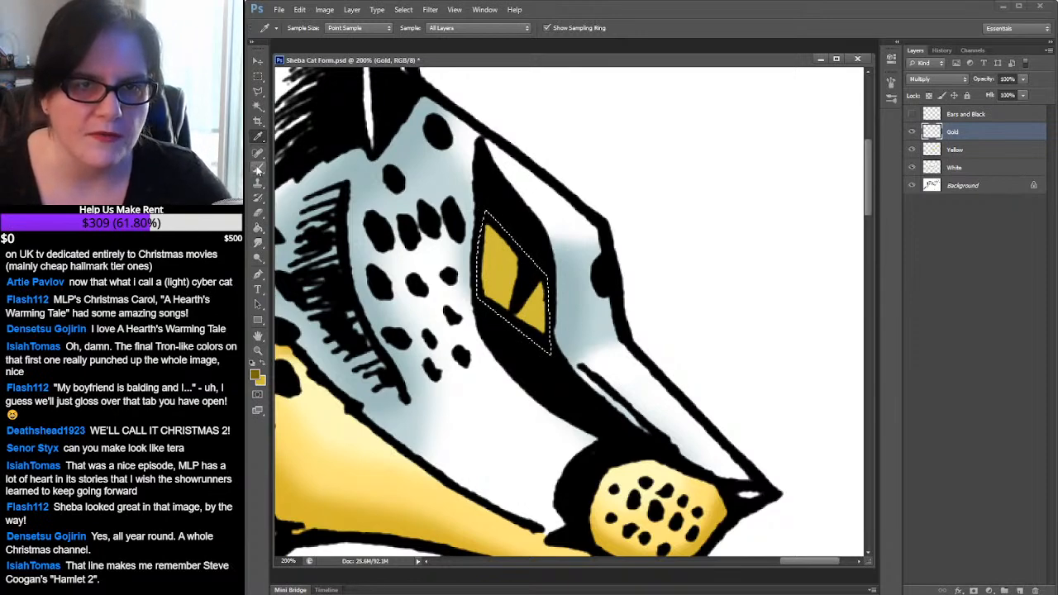
# Brush medium brown shading over the upper part of the eye on both sides of the pupil
pyautogui.press('b')
pyautogui.moveTo(518, 263); pyautogui.dragTo(500, 260)
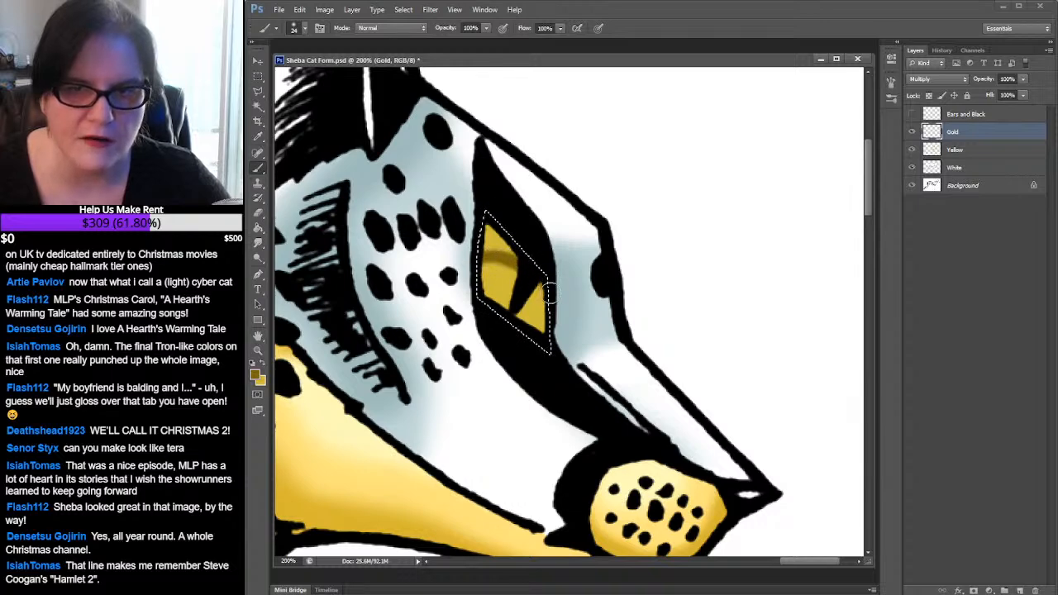
pyautogui.moveTo(541, 290); pyautogui.dragTo(497, 258)
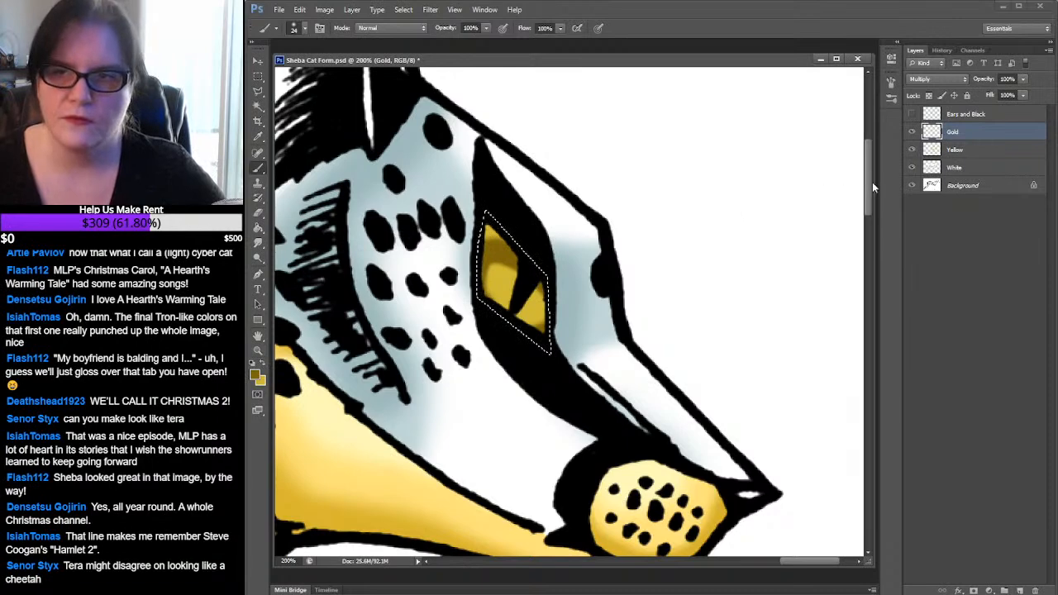
# Sample the darkest brown swatch and deepen the shadow along the eye's upper edge
pyautogui.moveTo(870, 191); pyautogui.dragTo(867, 464)
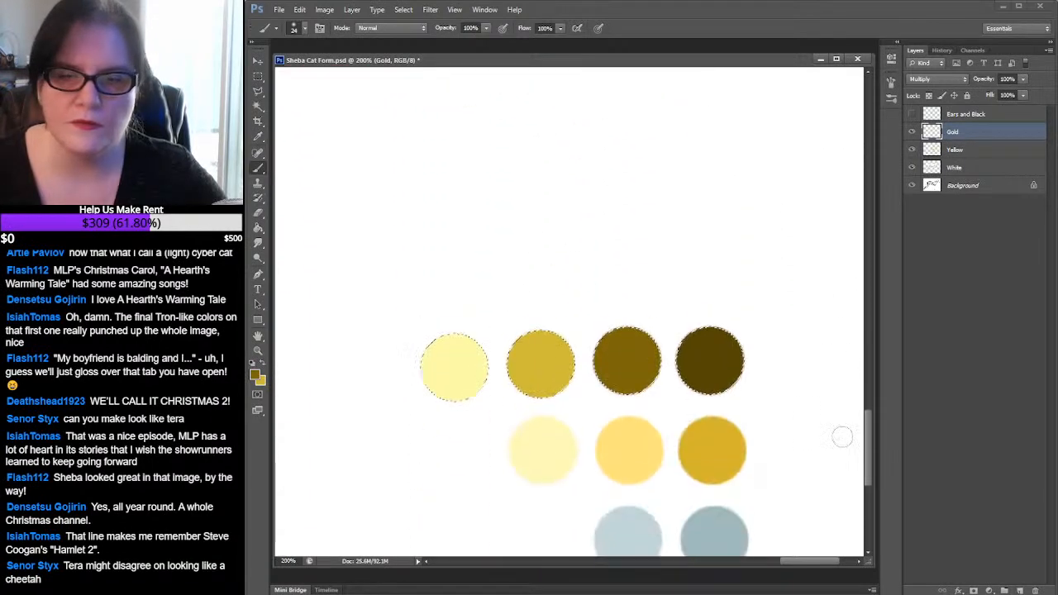
pyautogui.click(258, 138)
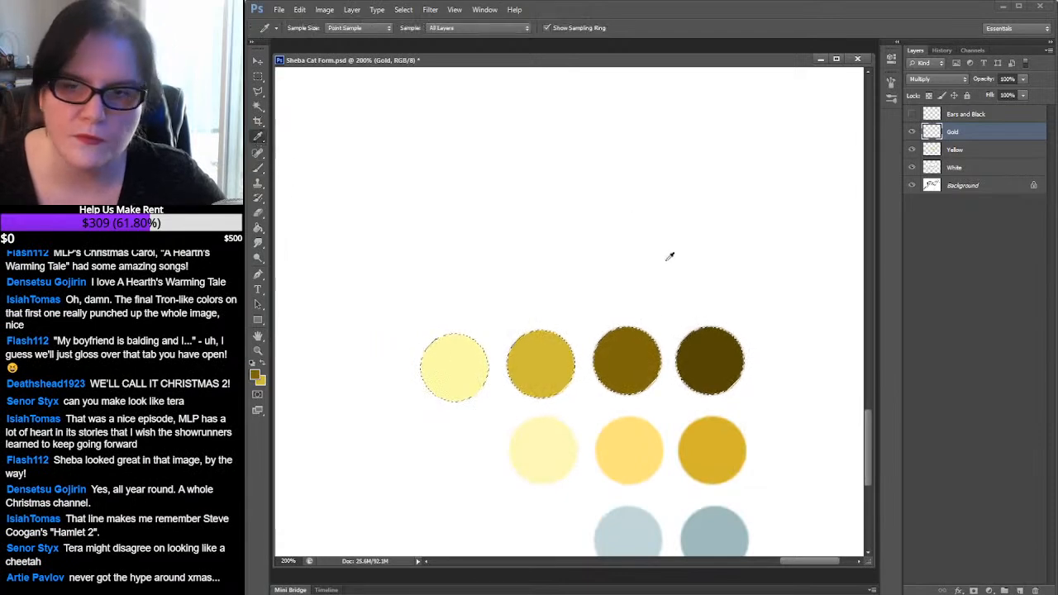
pyautogui.click(707, 351)
pyautogui.moveTo(866, 440); pyautogui.dragTo(927, 175)
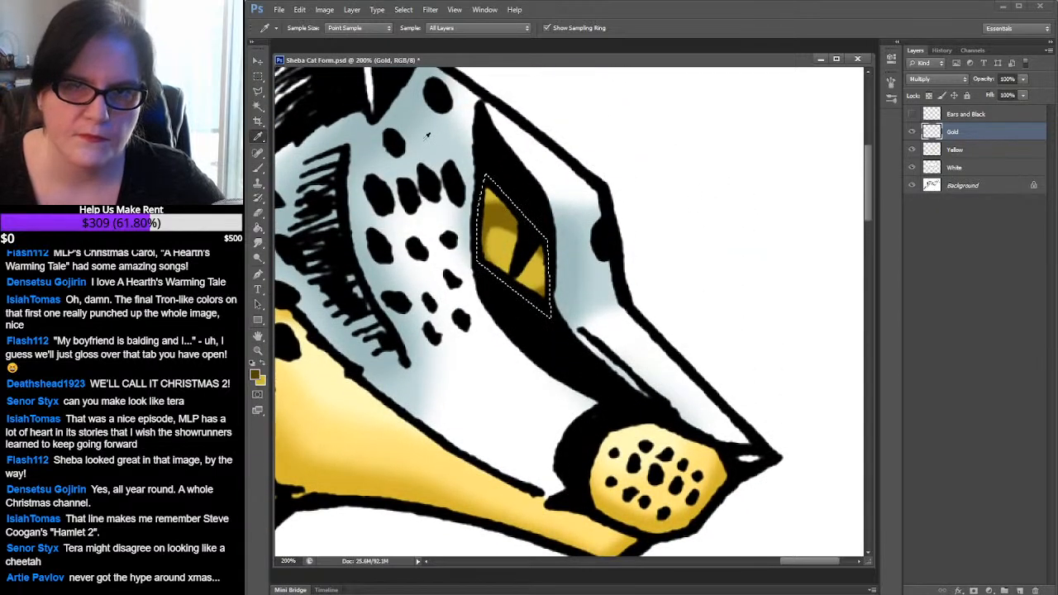
pyautogui.click(262, 362)
pyautogui.click(258, 168)
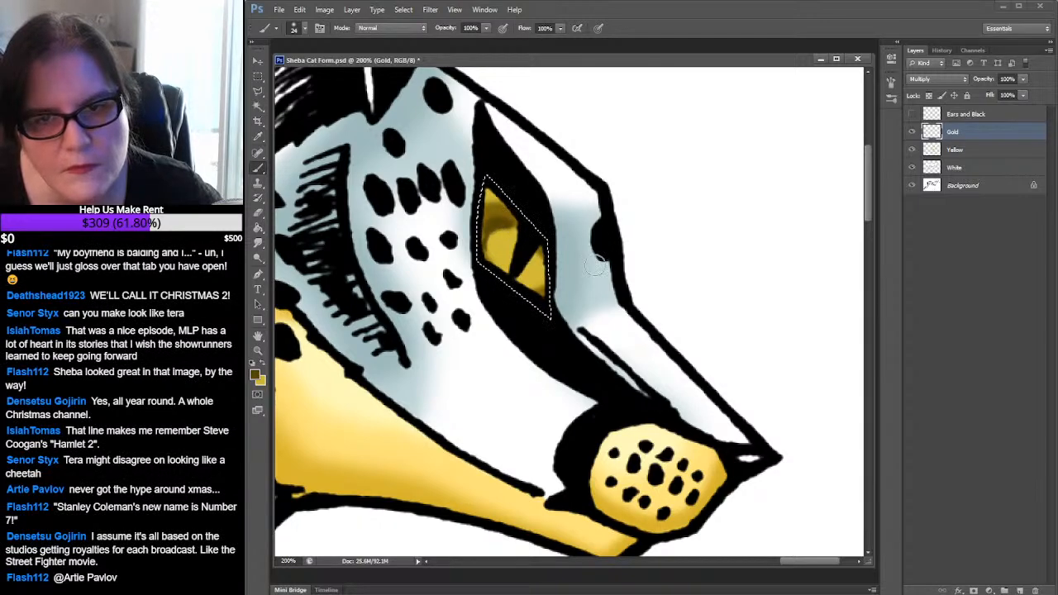
pyautogui.click(258, 242)
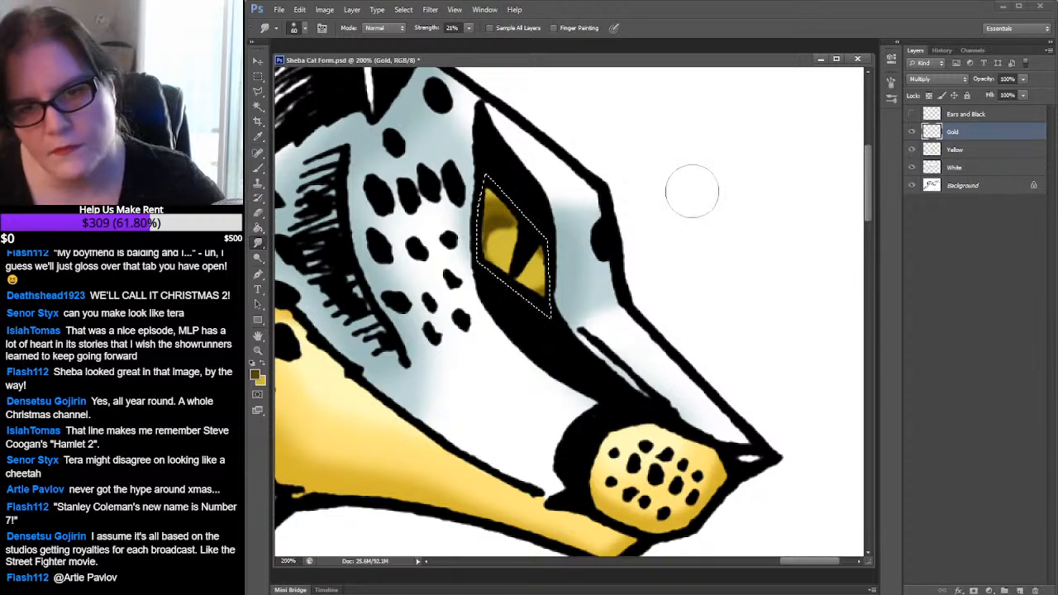
# Sample the pale yellow swatch, brush highlights on the lower eye beside the pupil, and deselect the eye
pyautogui.moveTo(870, 178); pyautogui.dragTo(899, 443)
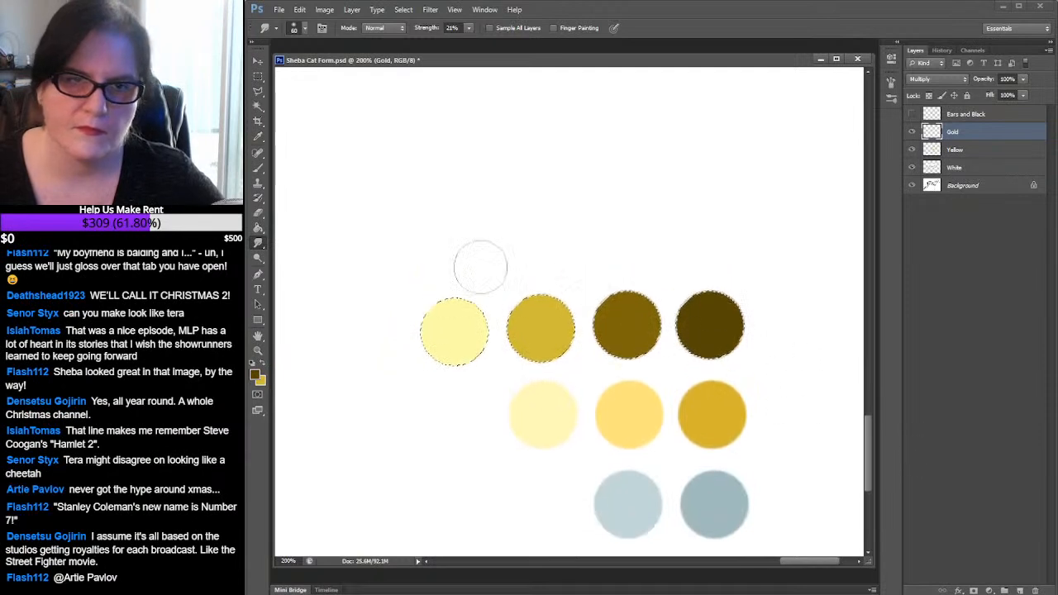
pyautogui.click(259, 137)
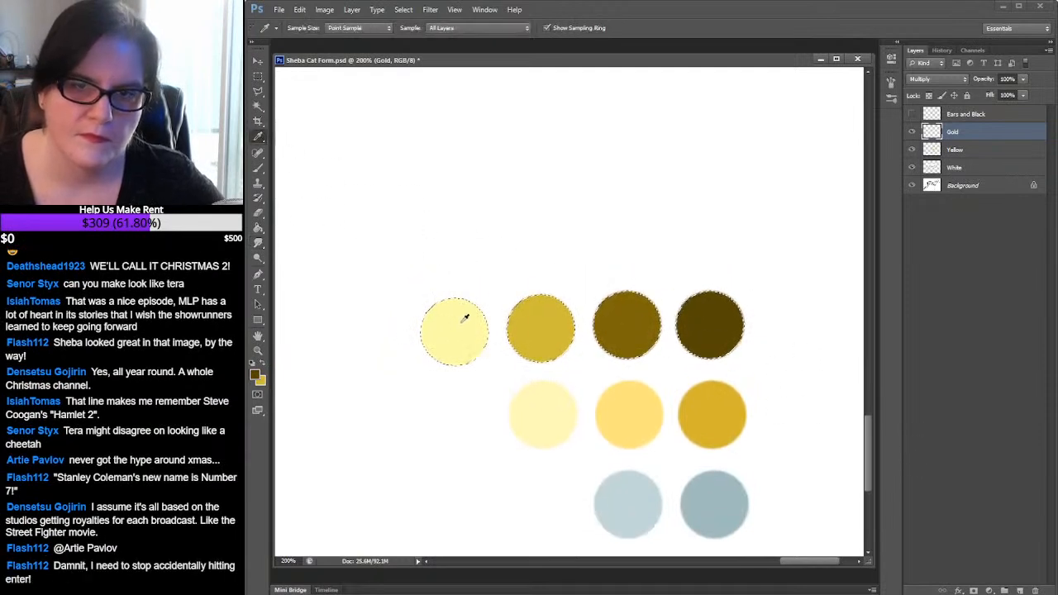
pyautogui.moveTo(866, 415); pyautogui.dragTo(876, 142)
pyautogui.press('b')
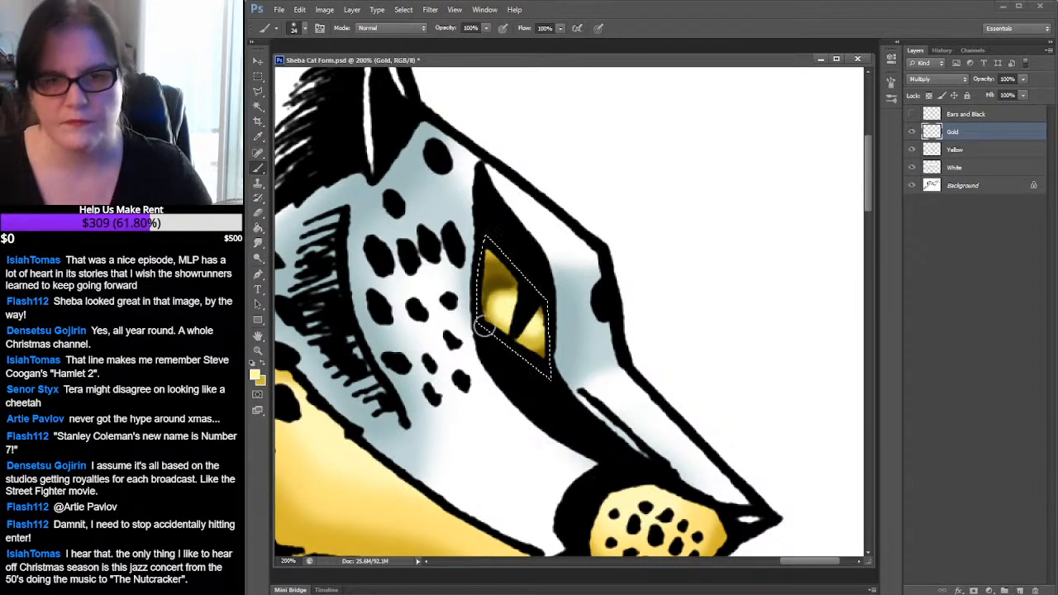
pyautogui.click(258, 350)
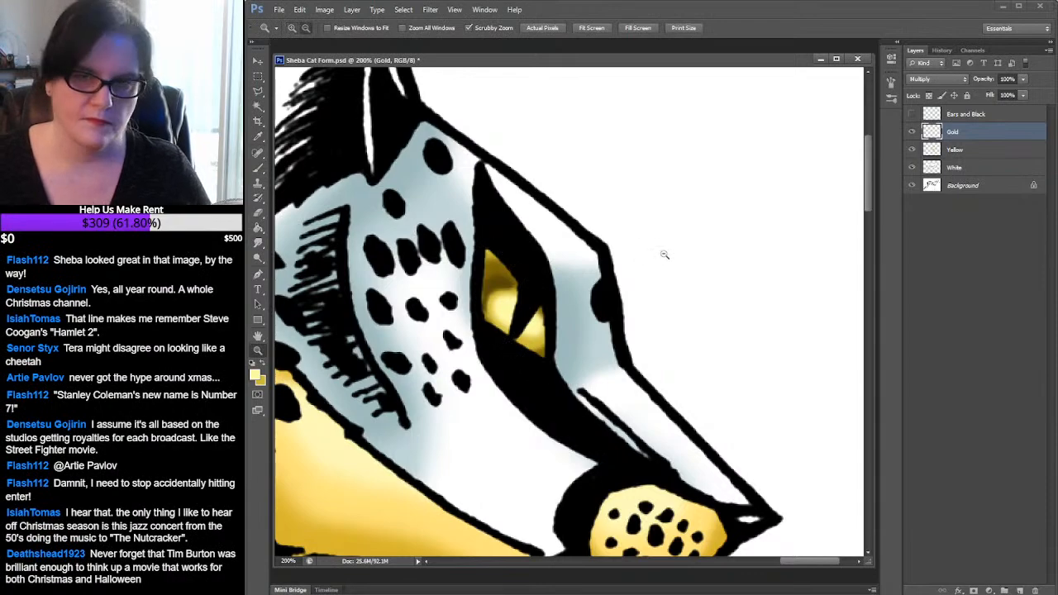
# Check the shaded eye against the whole cat figure and return to a close view of the head
pyautogui.keyDown('alt'); pyautogui.click(660, 254); pyautogui.keyUp('alt')
pyautogui.keyDown('alt'); pyautogui.click(630, 261); pyautogui.keyUp('alt')
pyautogui.keyDown('alt'); pyautogui.click(748, 265); pyautogui.keyUp('alt')
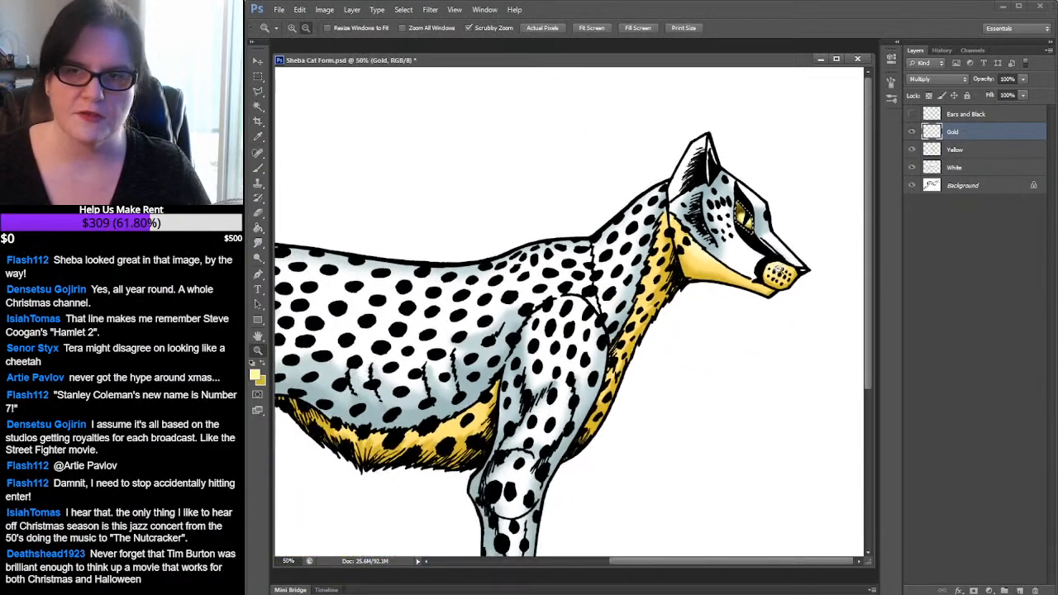
pyautogui.keyDown('alt'); pyautogui.click(769, 257); pyautogui.keyUp('alt')
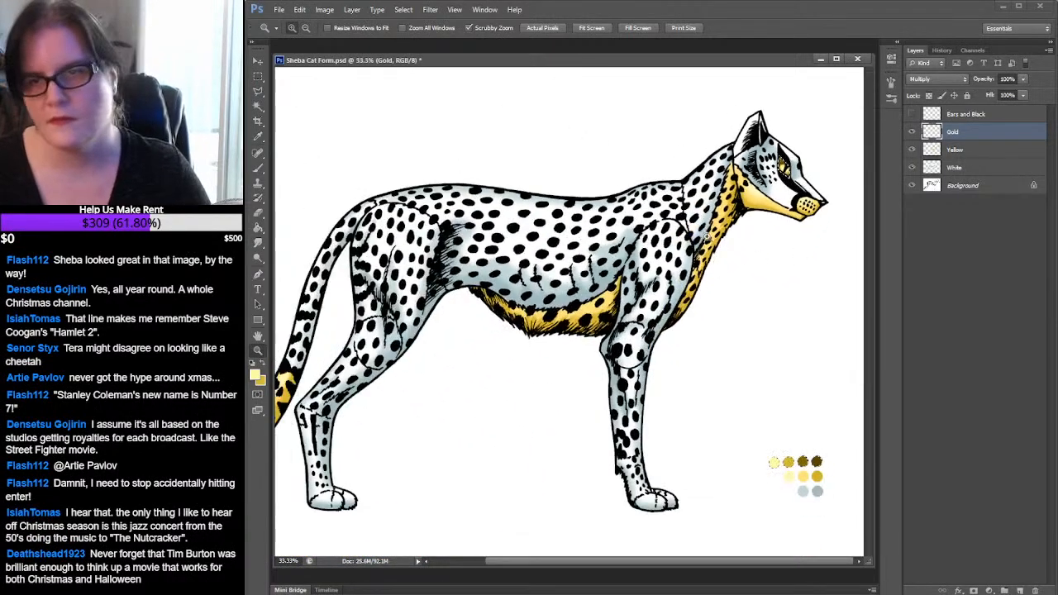
pyautogui.click(798, 206)
pyautogui.click(795, 178)
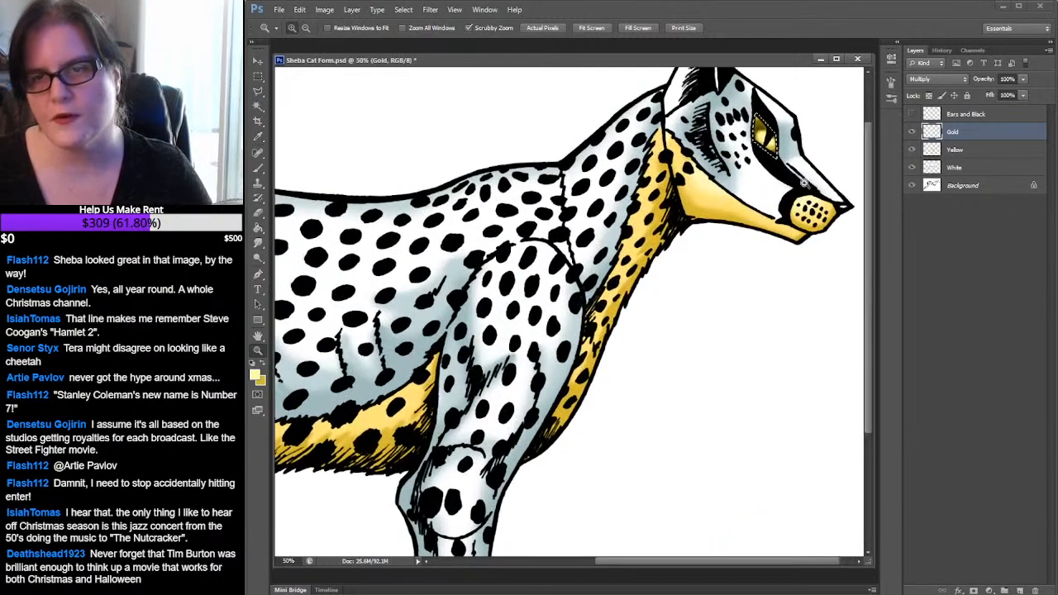
pyautogui.click(785, 170)
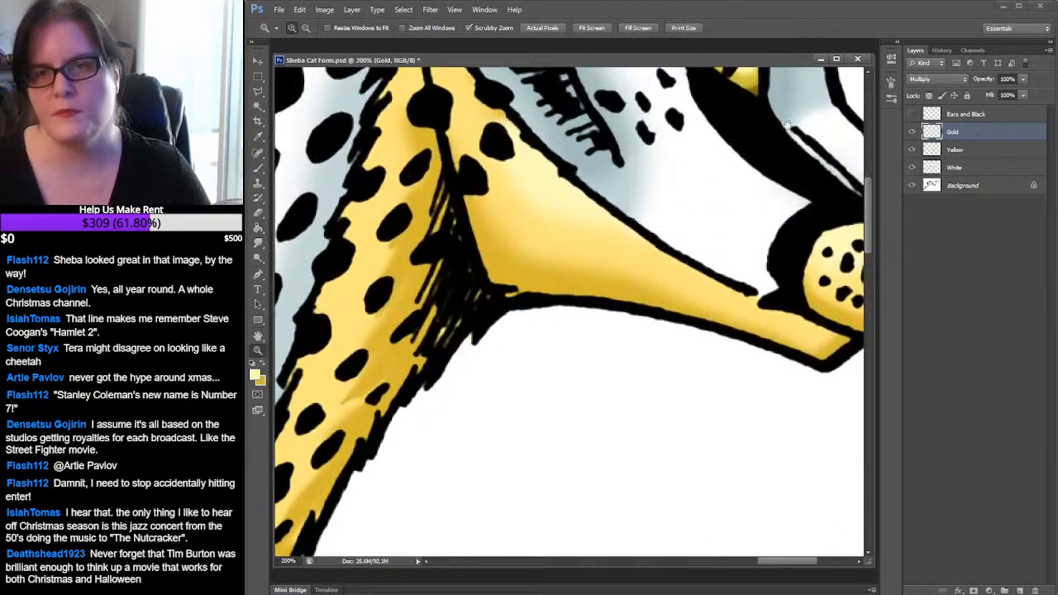
pyautogui.moveTo(787, 126); pyautogui.dragTo(670, 309)
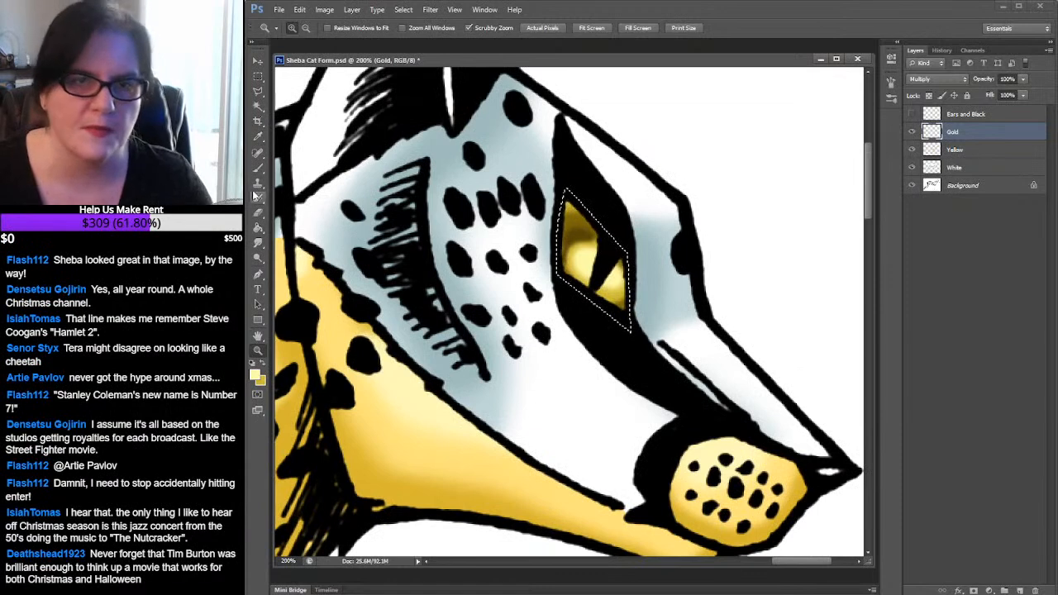
# Revert the first broad smudges on the eye and set the Smudge tool to 68% strength with a 21 px soft brush
pyautogui.click(258, 242)
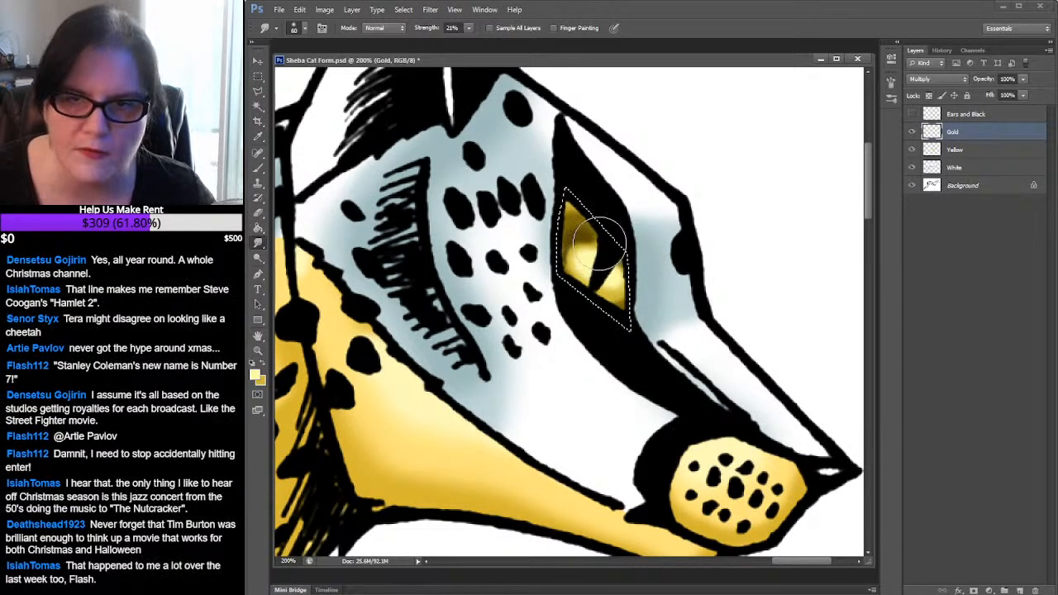
pyautogui.click(943, 51)
pyautogui.click(952, 306)
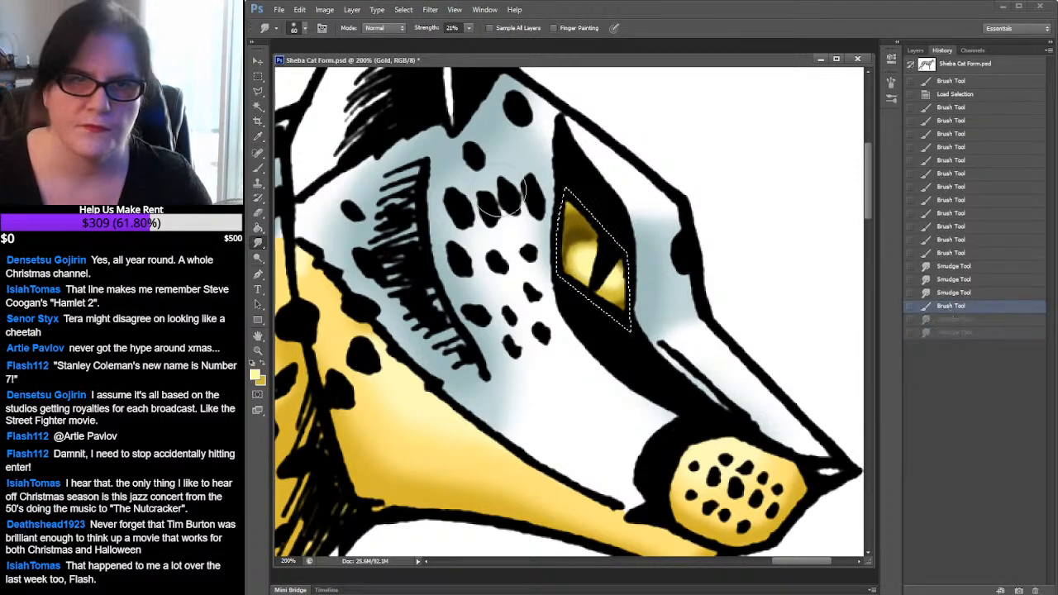
pyautogui.click(468, 29)
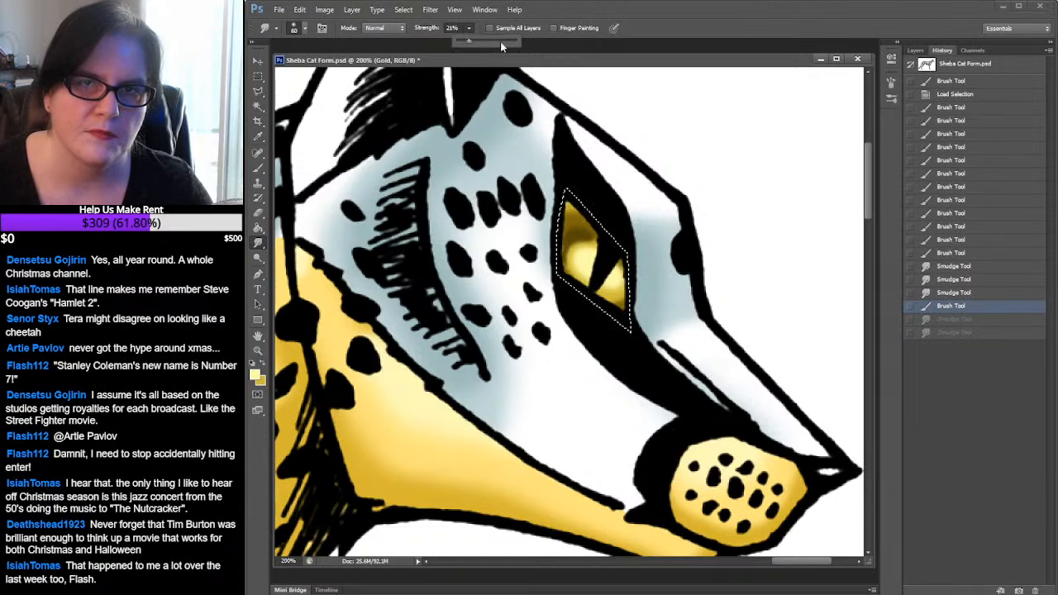
pyautogui.click(642, 29)
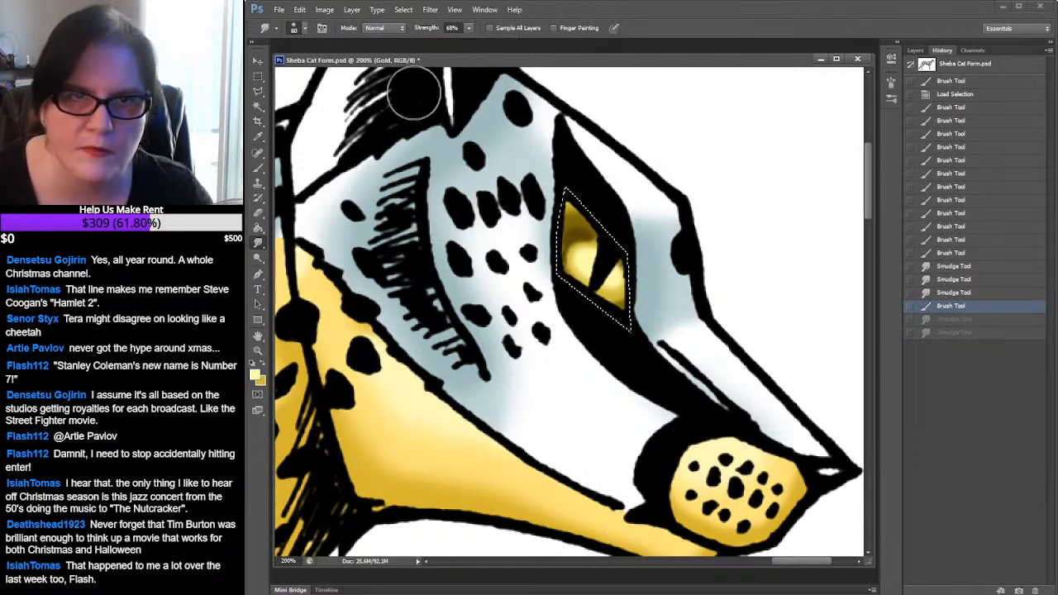
pyautogui.click(305, 28)
pyautogui.click(270, 173)
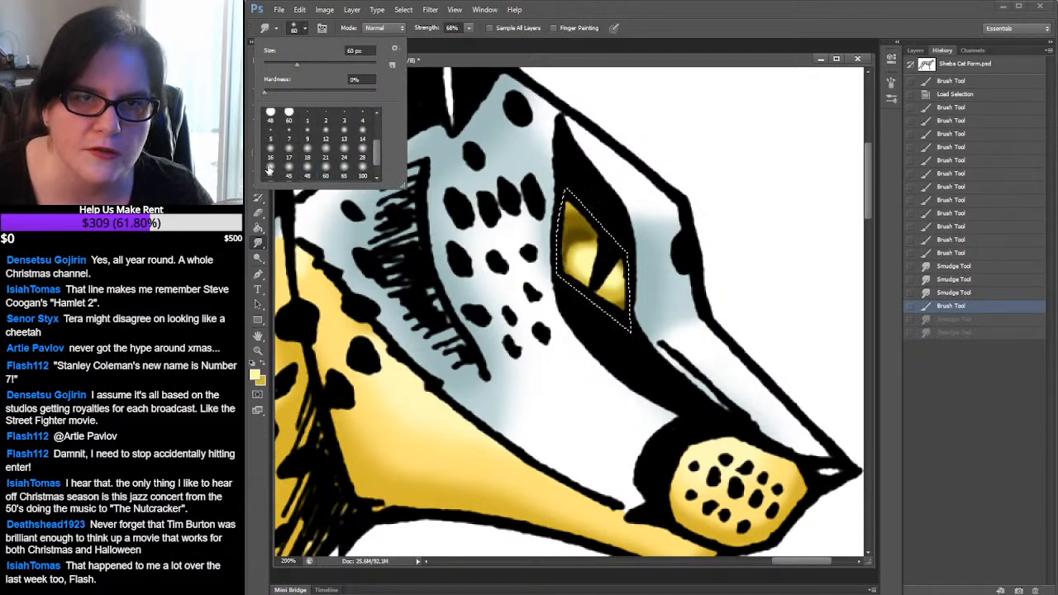
pyautogui.click(325, 154)
pyautogui.press('Return')
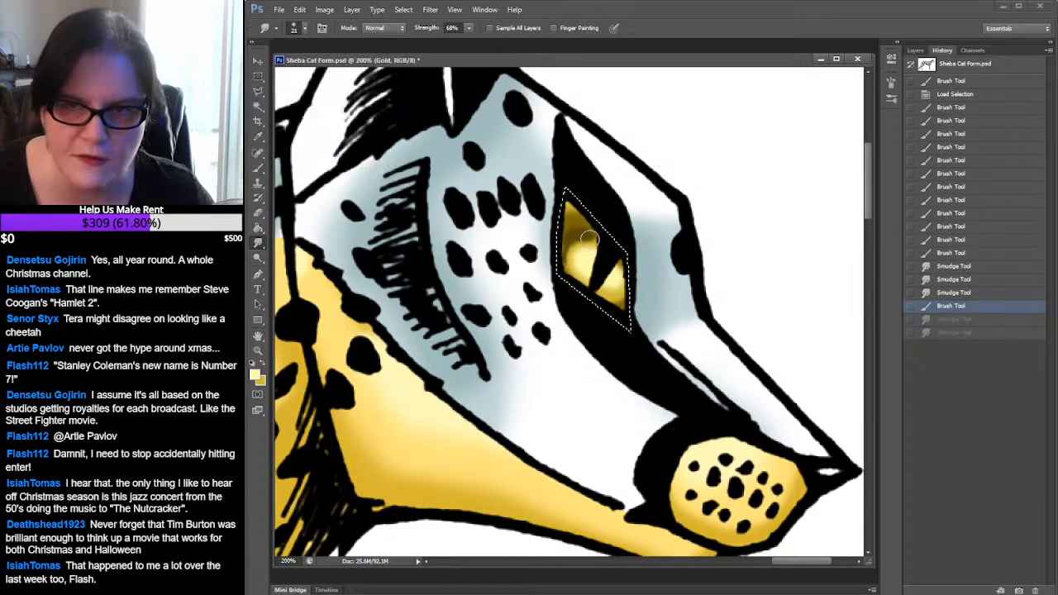
# Try smudging the pale highlight into the brown shadow of the upper eye, and revert to the state before those strokes
pyautogui.moveTo(592, 246)
pyautogui.mouseDown()
pyautogui.moveTo(578, 240)
pyautogui.moveTo(589, 223)
pyautogui.mouseUp()
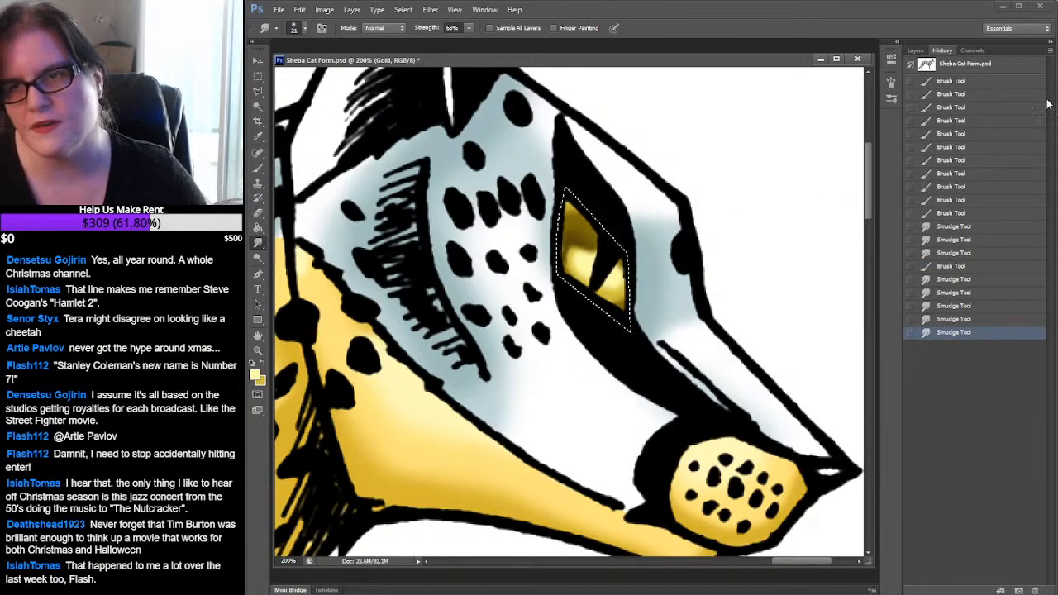
pyautogui.click(914, 50)
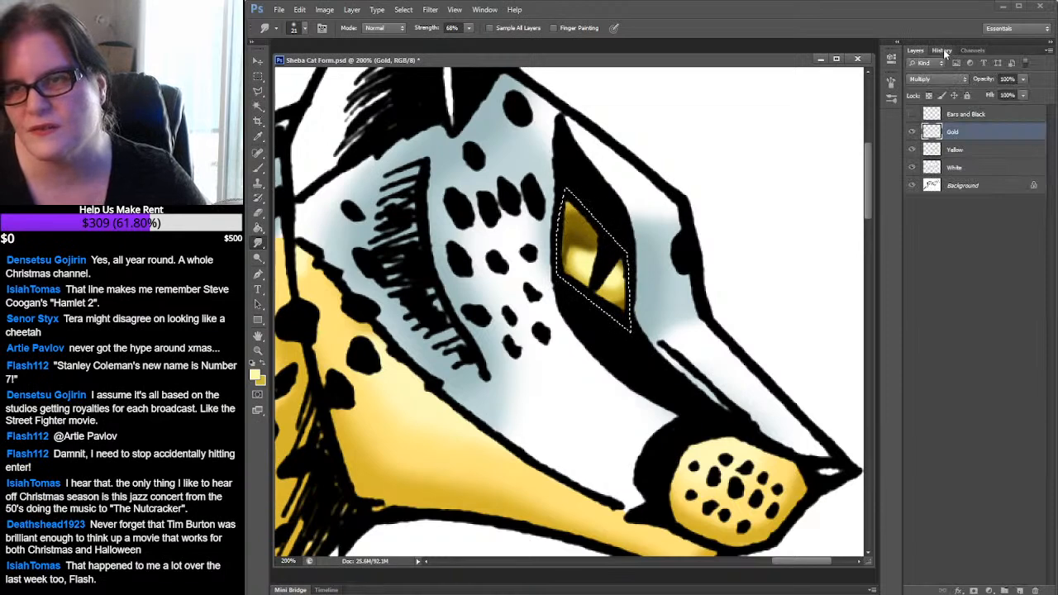
pyautogui.click(943, 51)
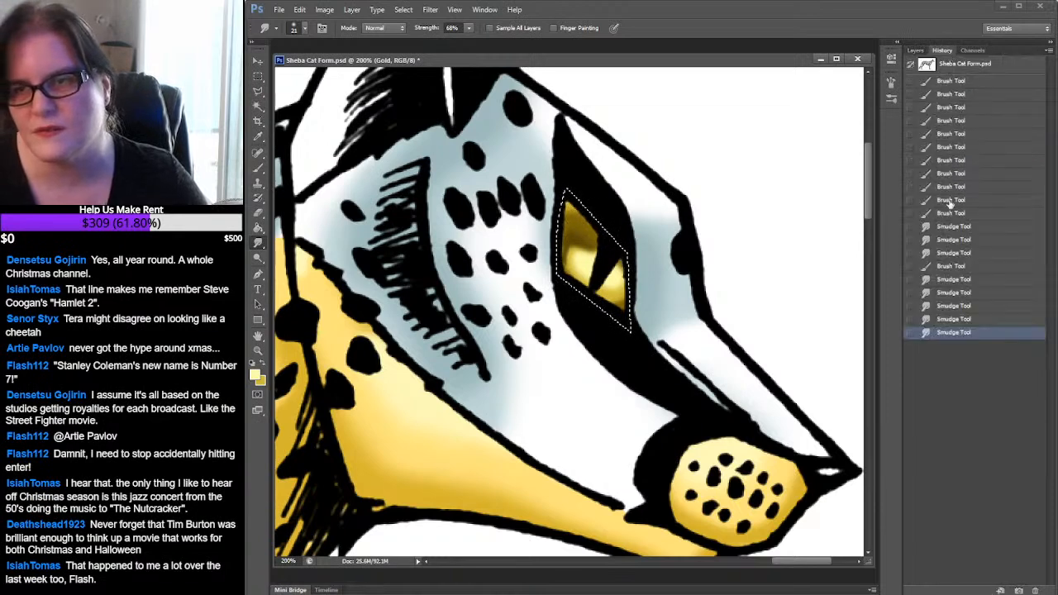
pyautogui.click(962, 266)
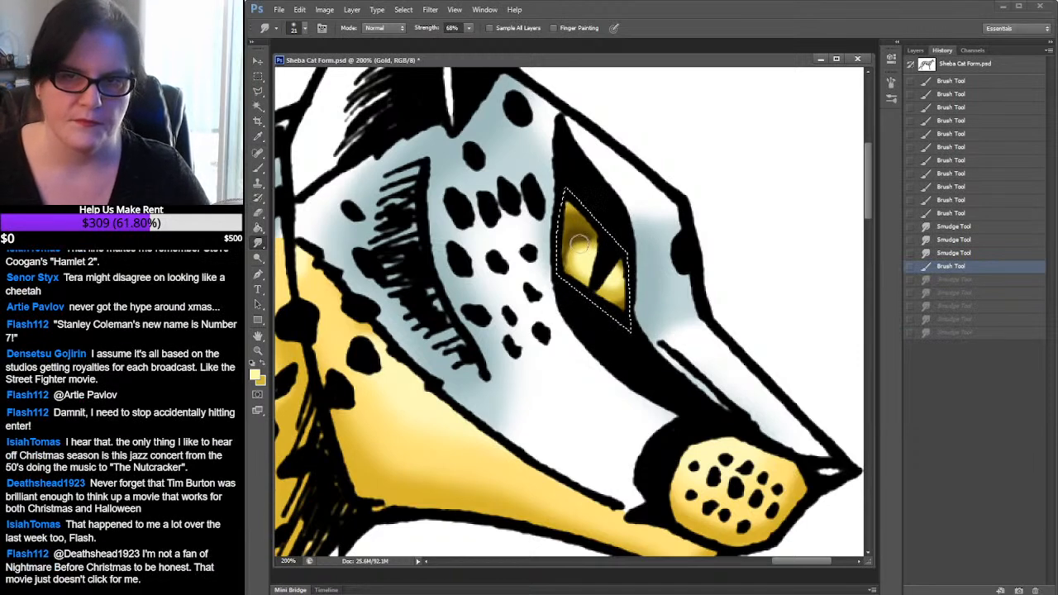
# Smudge the pale highlight upward into the brown shadow beside the pupil and review the blend from a distance and up close
pyautogui.moveTo(582, 239)
pyautogui.mouseDown()
pyautogui.moveTo(592, 238)
pyautogui.moveTo(583, 244)
pyautogui.moveTo(587, 214)
pyautogui.mouseUp()
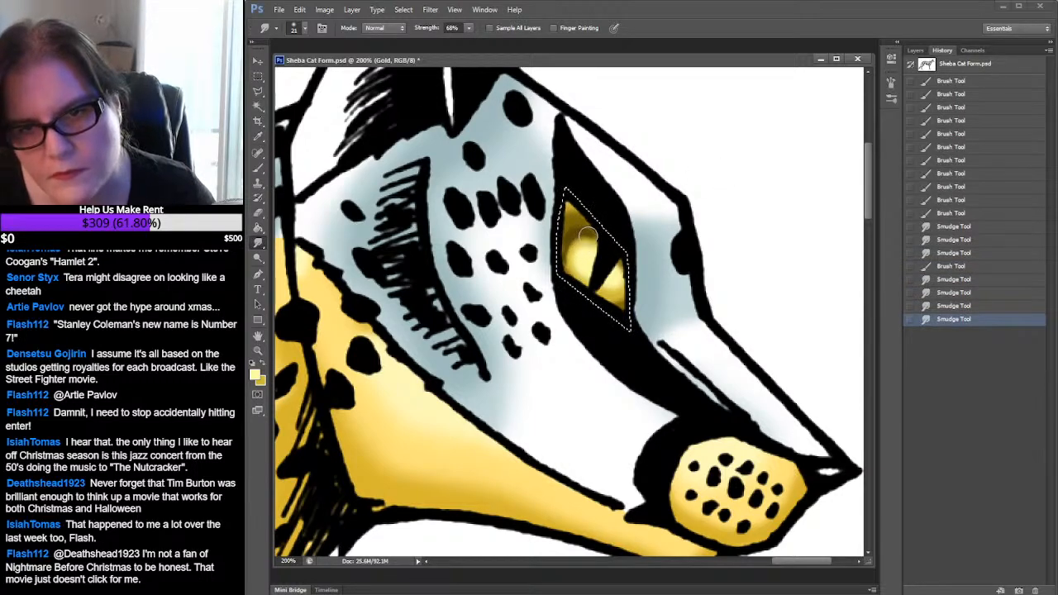
pyautogui.moveTo(590, 239); pyautogui.dragTo(593, 233)
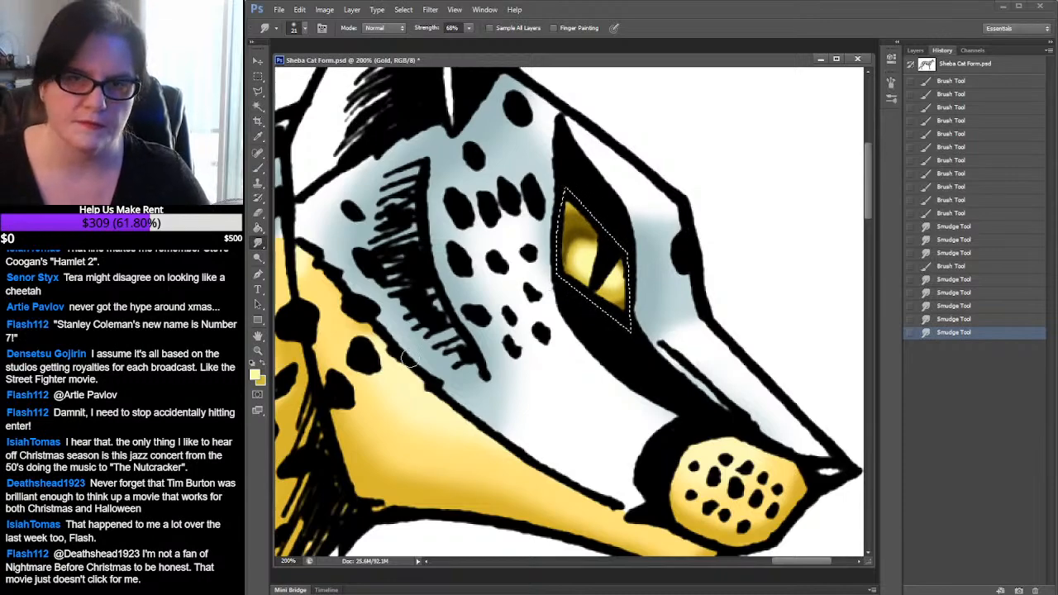
pyautogui.click(257, 352)
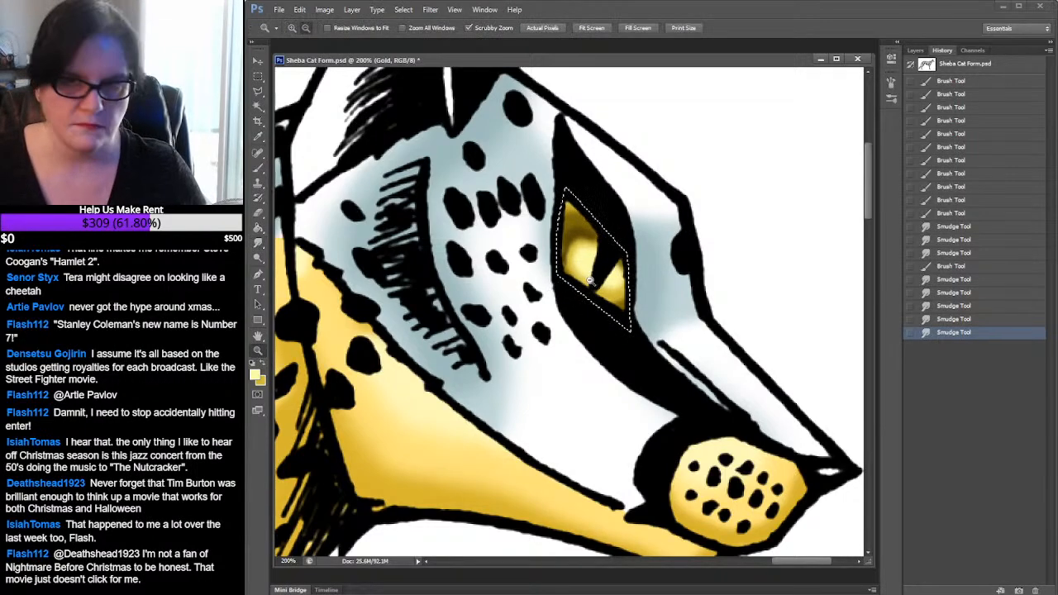
pyautogui.keyDown('alt'); pyautogui.click(666, 279); pyautogui.keyUp('alt')
pyautogui.keyDown('alt'); pyautogui.click(679, 279); pyautogui.keyUp('alt')
pyautogui.keyDown('alt'); pyautogui.click(678, 279); pyautogui.keyUp('alt')
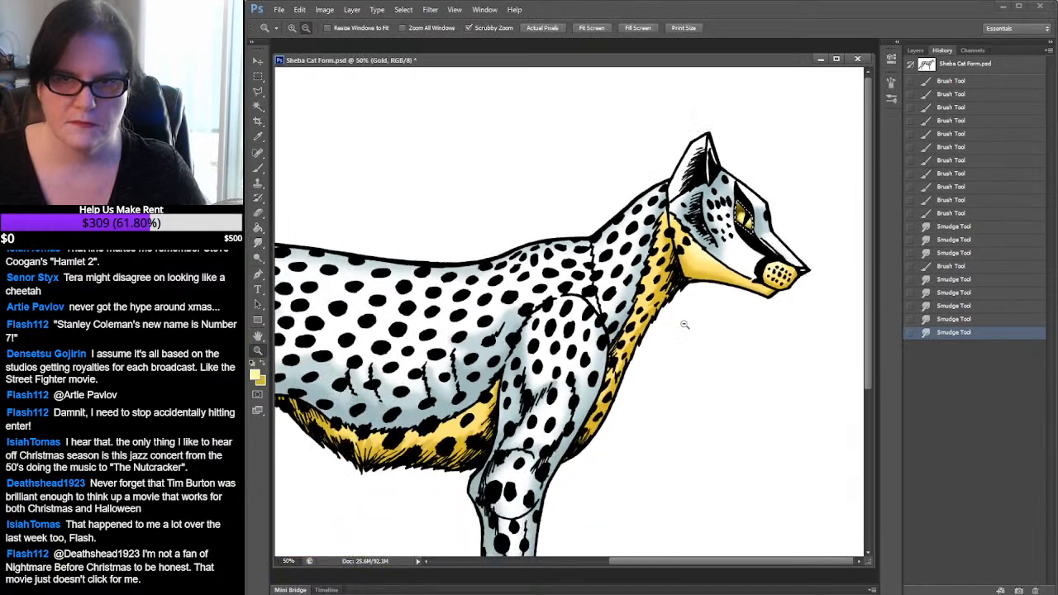
pyautogui.click(762, 257)
pyautogui.click(760, 246)
pyautogui.click(738, 217)
pyautogui.moveTo(729, 213); pyautogui.dragTo(655, 308)
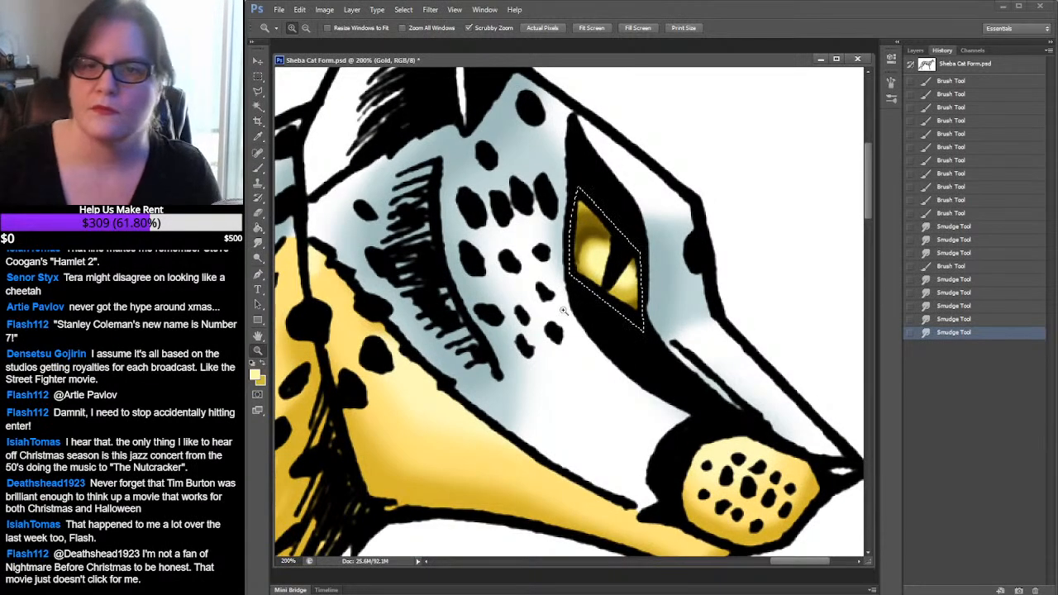
# Create a new layer named "highlight" above the Ears and Black layer
pyautogui.click(915, 50)
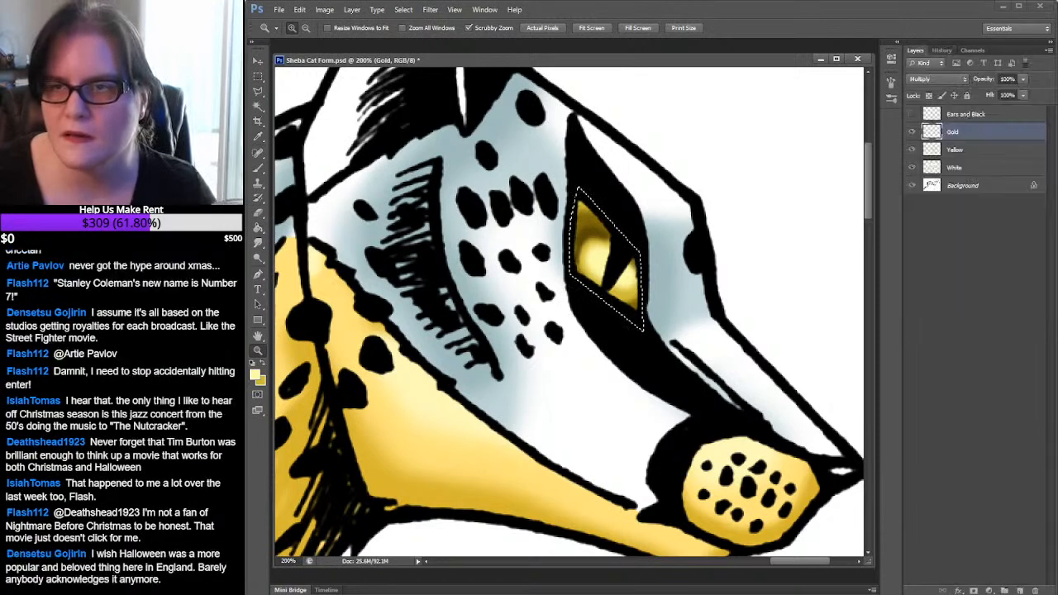
pyautogui.click(968, 115)
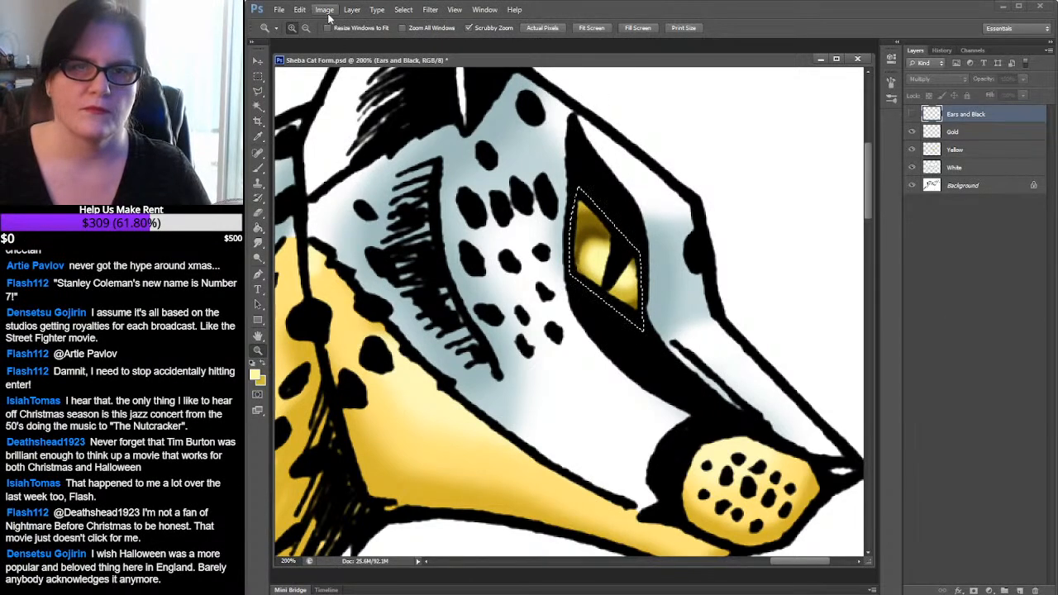
pyautogui.click(352, 9)
pyautogui.moveTo(463, 23)
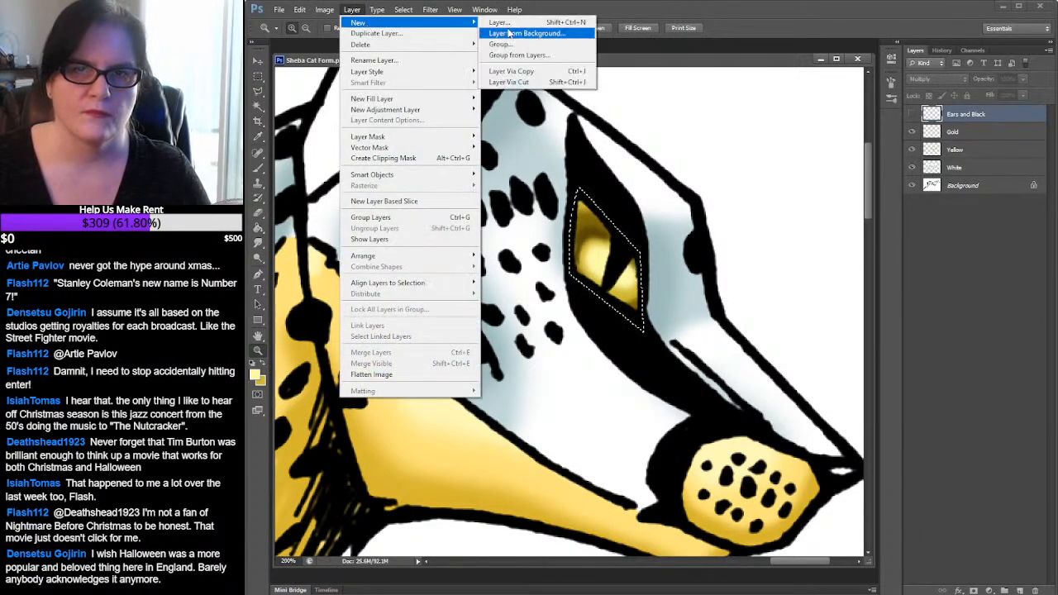
pyautogui.click(513, 23)
pyautogui.write('high')
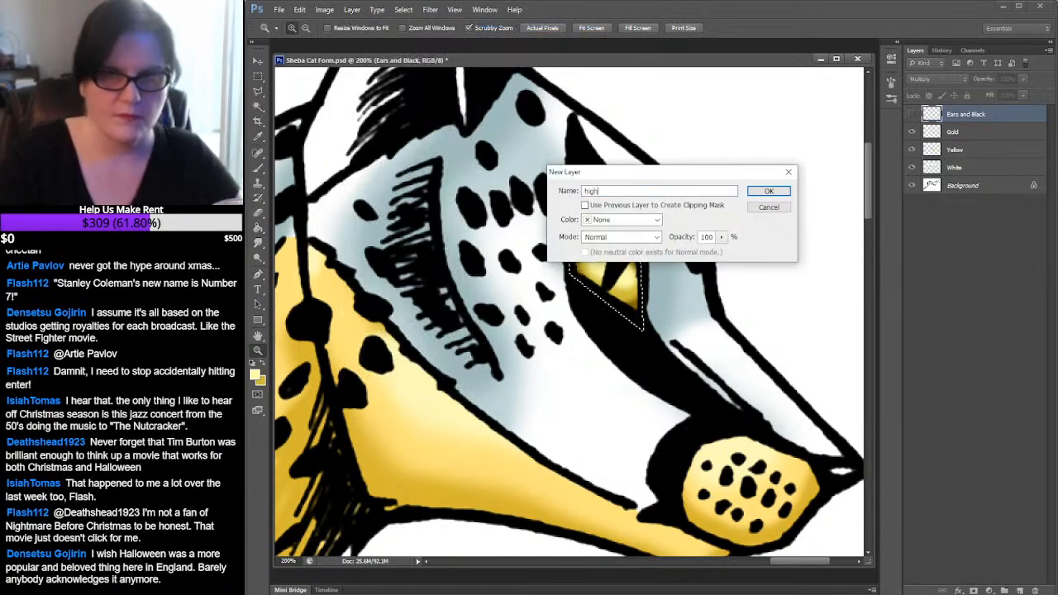
pyautogui.write('light')
pyautogui.press('Return')
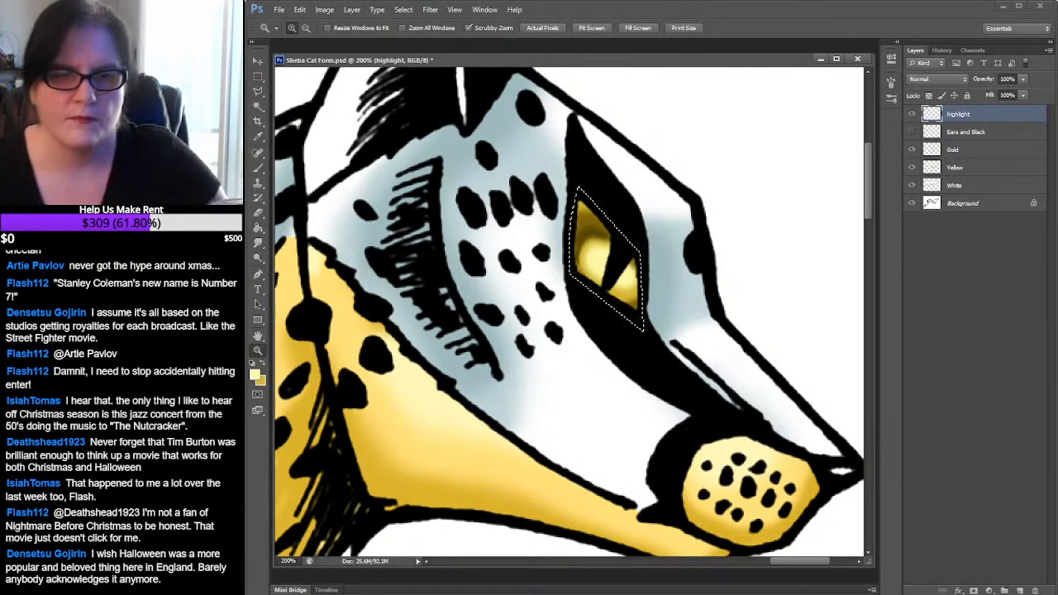
# Set the foreground colour to white and brush bright glints on the eye on both sides of the pupil
pyautogui.click(255, 377)
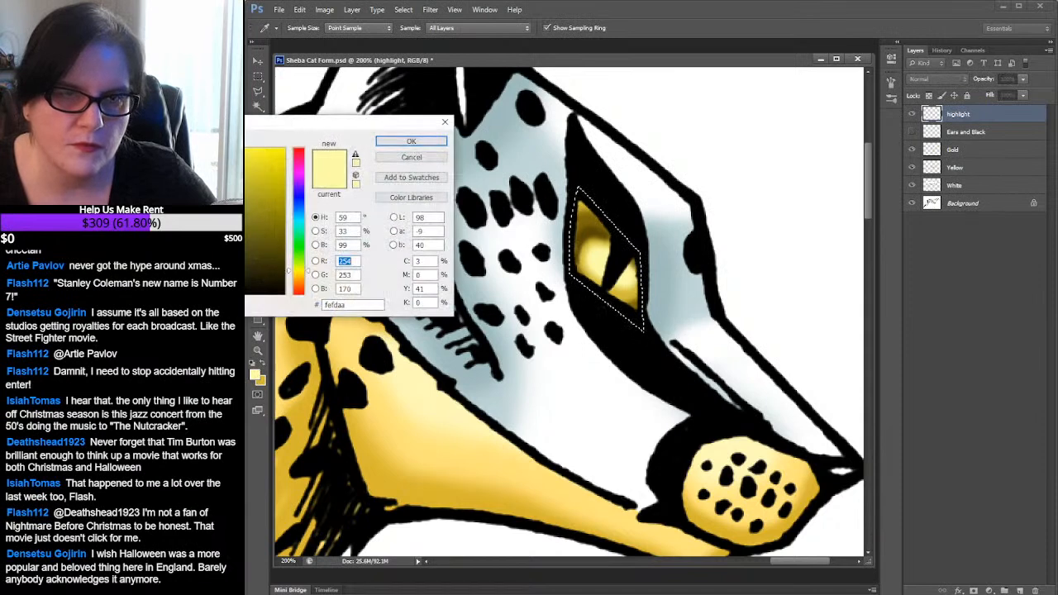
pyautogui.click(411, 147)
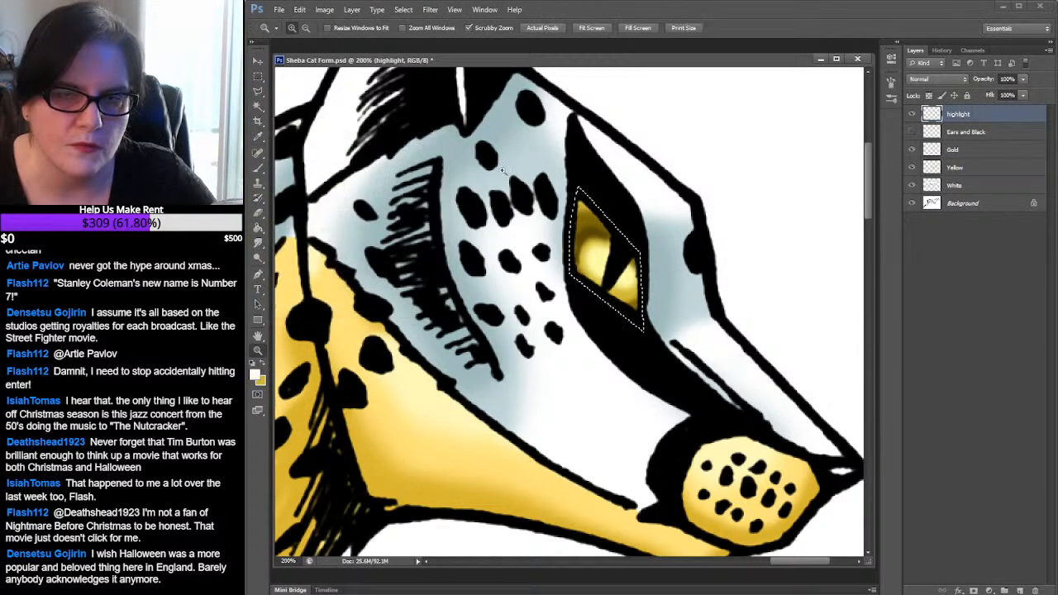
pyautogui.click(259, 168)
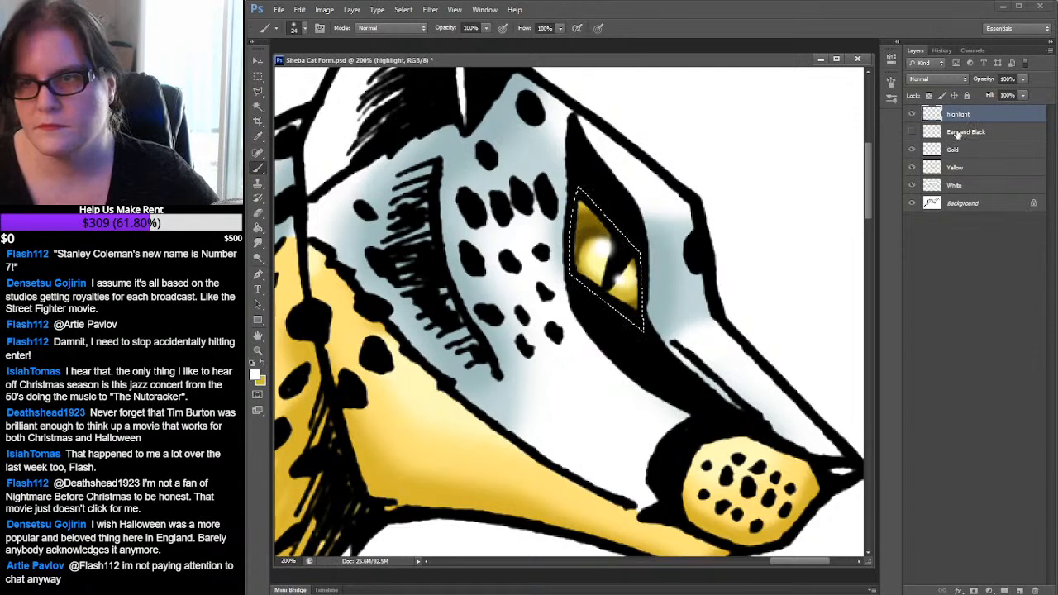
# Make the Ears and Black layer active and visible, and load its painted pixels as a selection
pyautogui.click(957, 134)
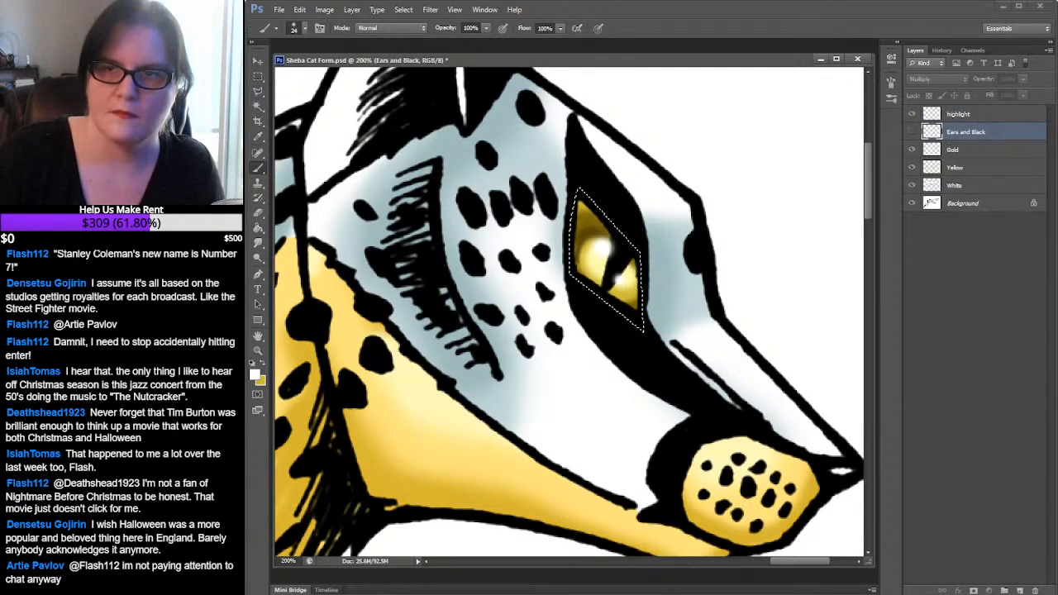
pyautogui.click(911, 132)
pyautogui.keyDown('ctrl'); pyautogui.click(931, 135); pyautogui.keyUp('ctrl')
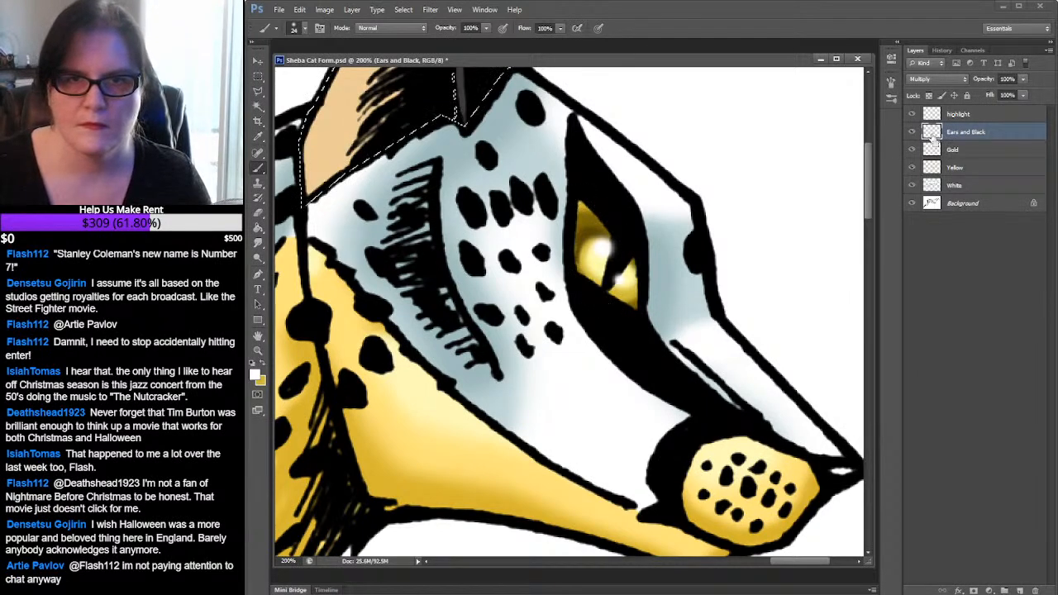
# Sample the pale cream swatch from the colour palette beside the cat as the foreground colour
pyautogui.click(256, 351)
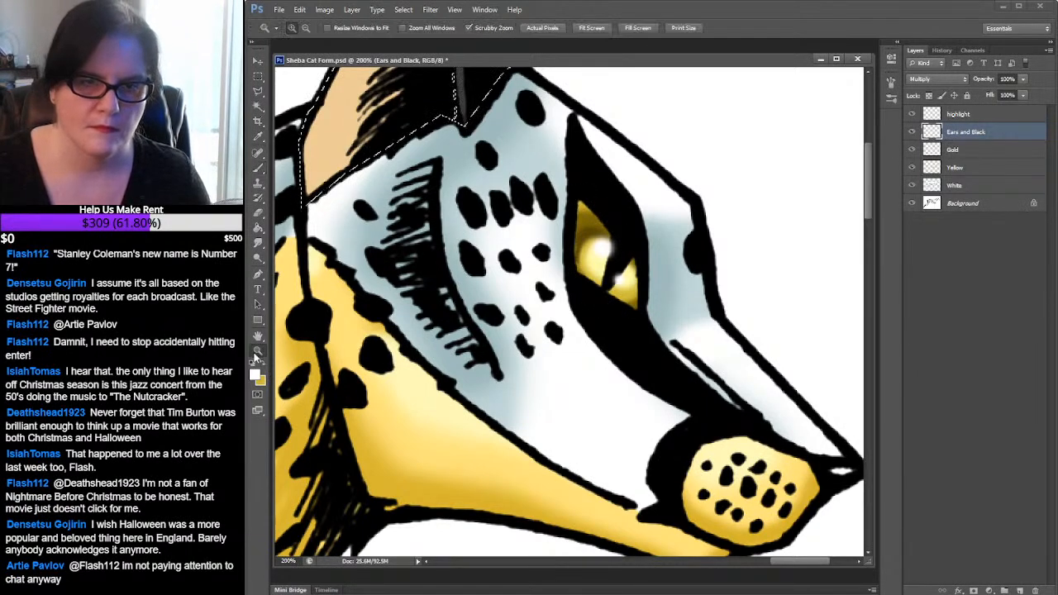
pyautogui.keyDown('alt'); pyautogui.click(734, 308); pyautogui.keyUp('alt')
pyautogui.keyDown('alt'); pyautogui.click(734, 308); pyautogui.keyUp('alt')
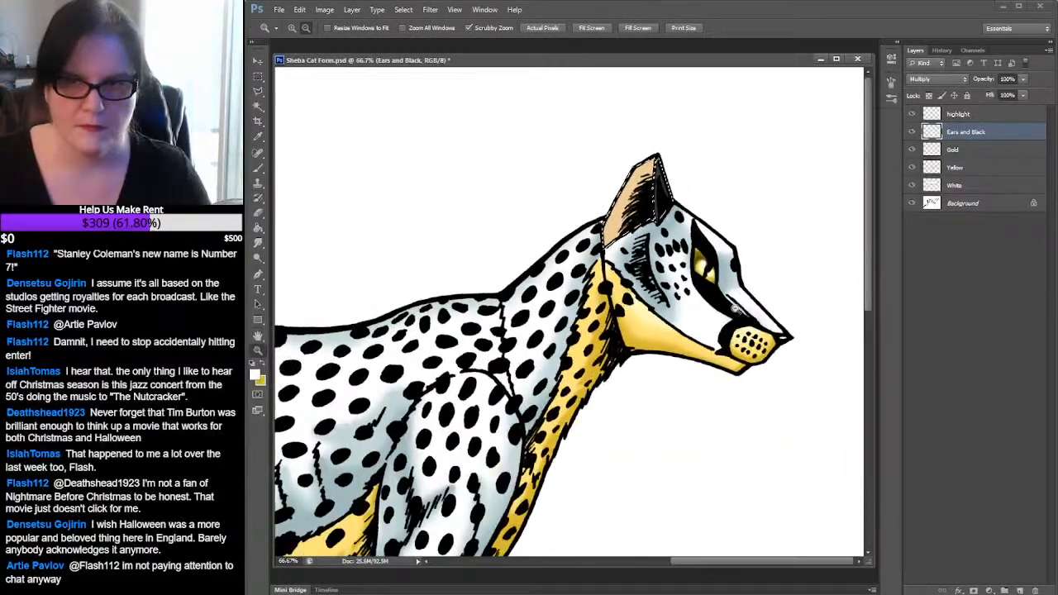
pyautogui.keyDown('alt'); pyautogui.click(734, 309); pyautogui.keyUp('alt')
pyautogui.keyDown('alt'); pyautogui.click(735, 308); pyautogui.keyUp('alt')
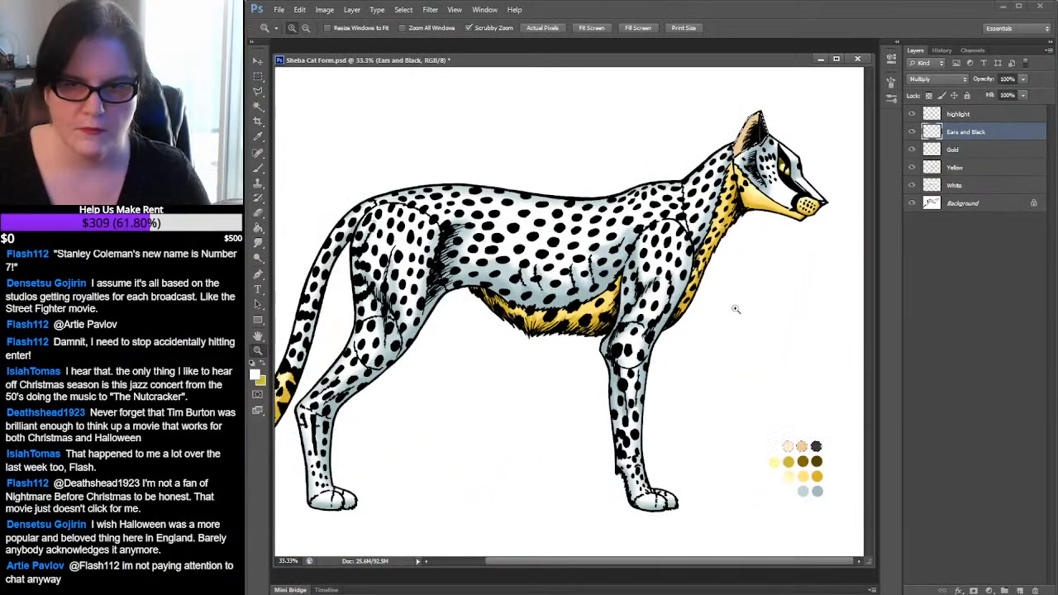
pyautogui.click(759, 157)
pyautogui.click(764, 127)
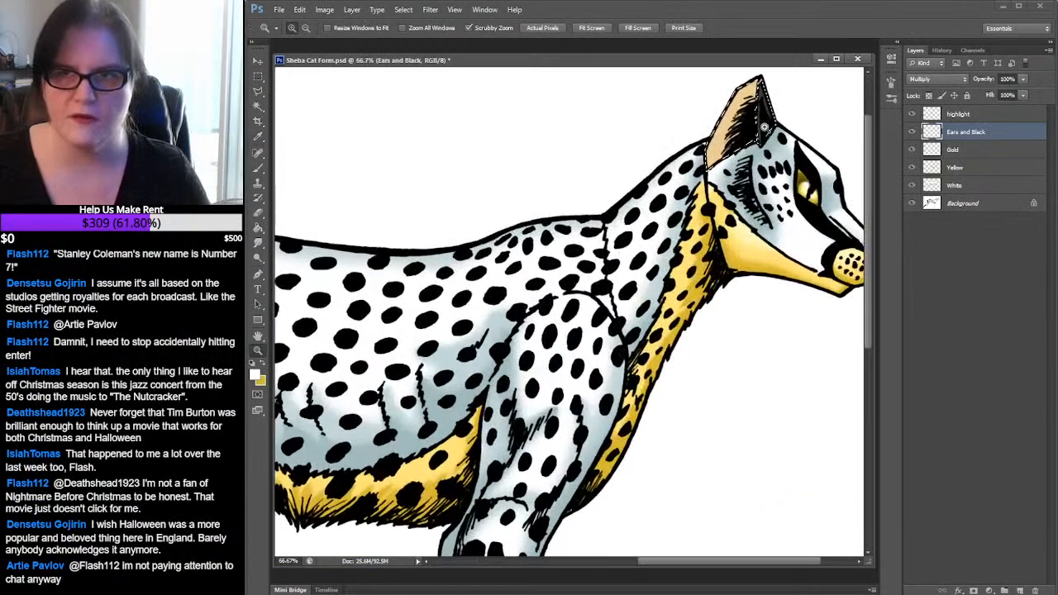
pyautogui.moveTo(709, 274); pyautogui.dragTo(614, 48)
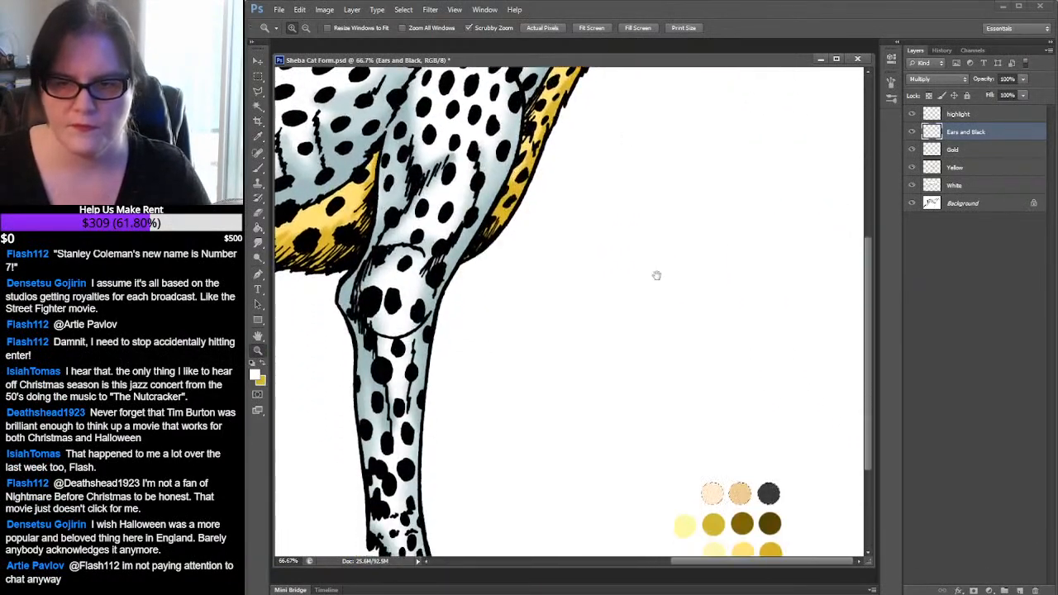
pyautogui.press('i')
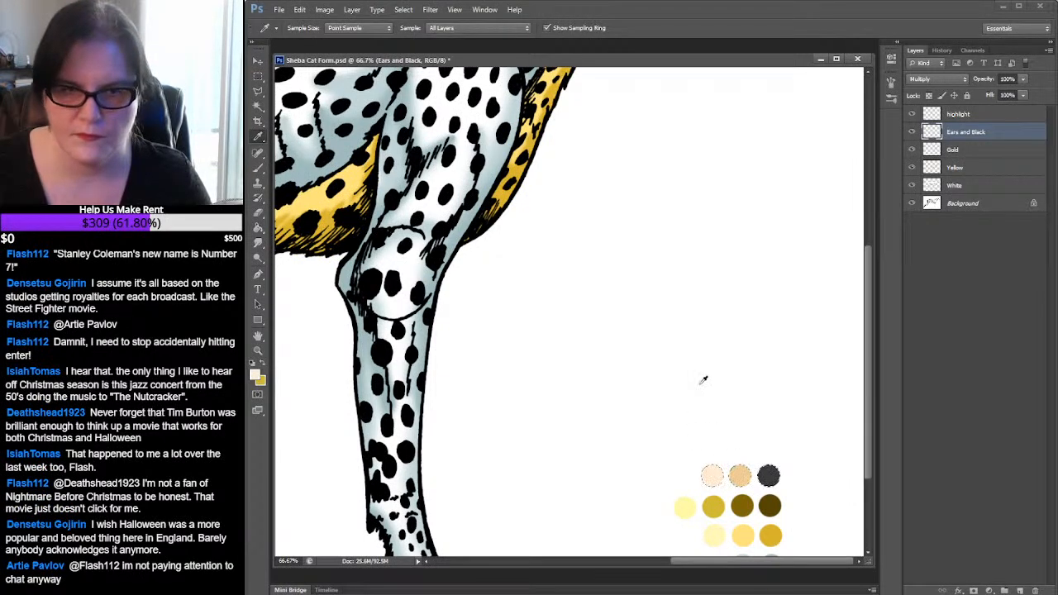
pyautogui.moveTo(723, 220); pyautogui.dragTo(724, 494)
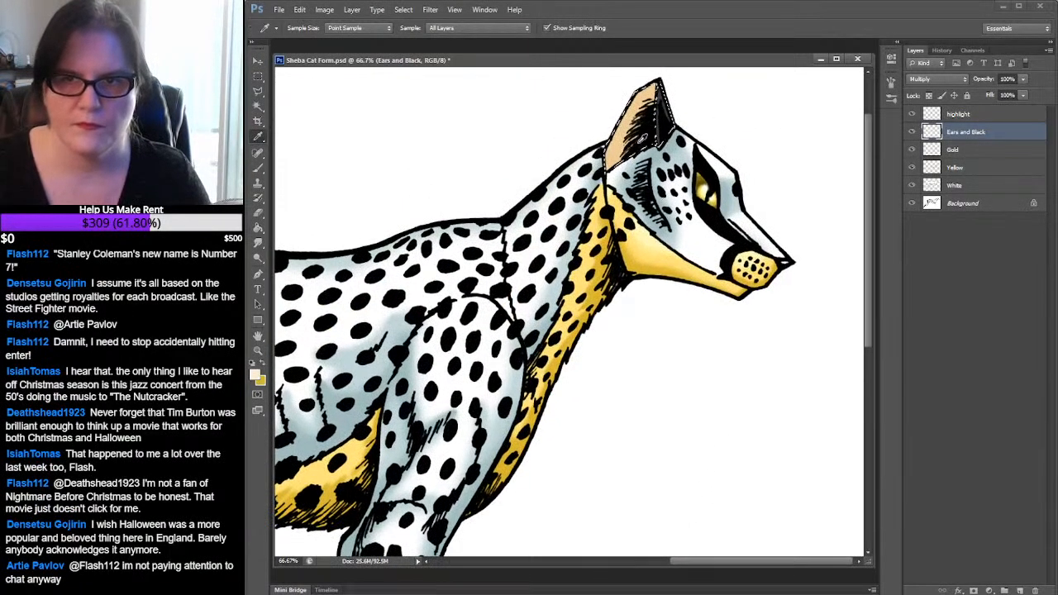
# Drop the current selection and select only the tan section of the ear with the Magic Wand
pyautogui.click(258, 350)
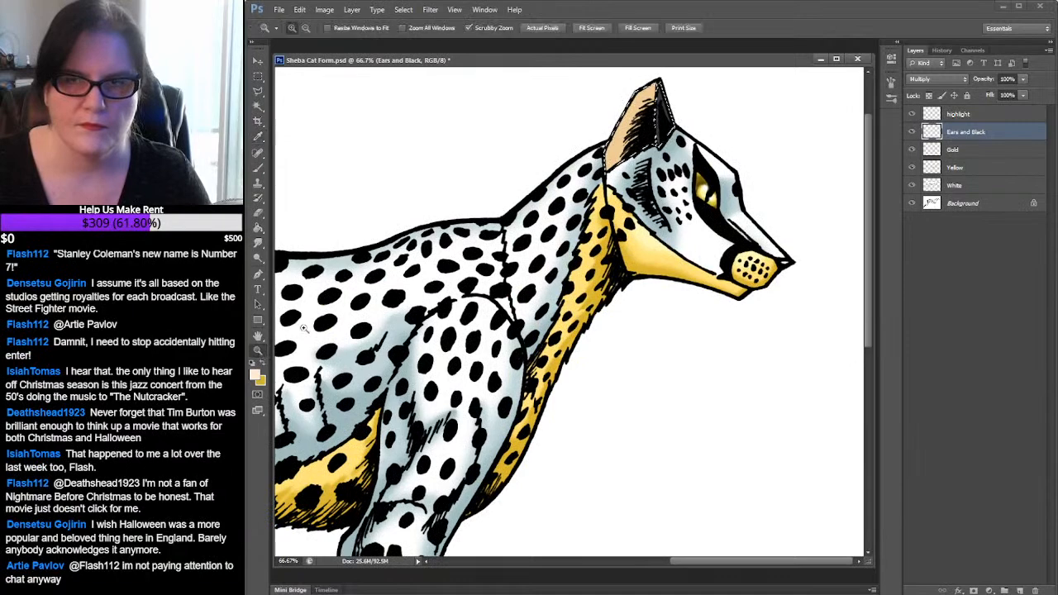
pyautogui.click(641, 119)
pyautogui.click(641, 119)
pyautogui.scroll(3, 641, 119)
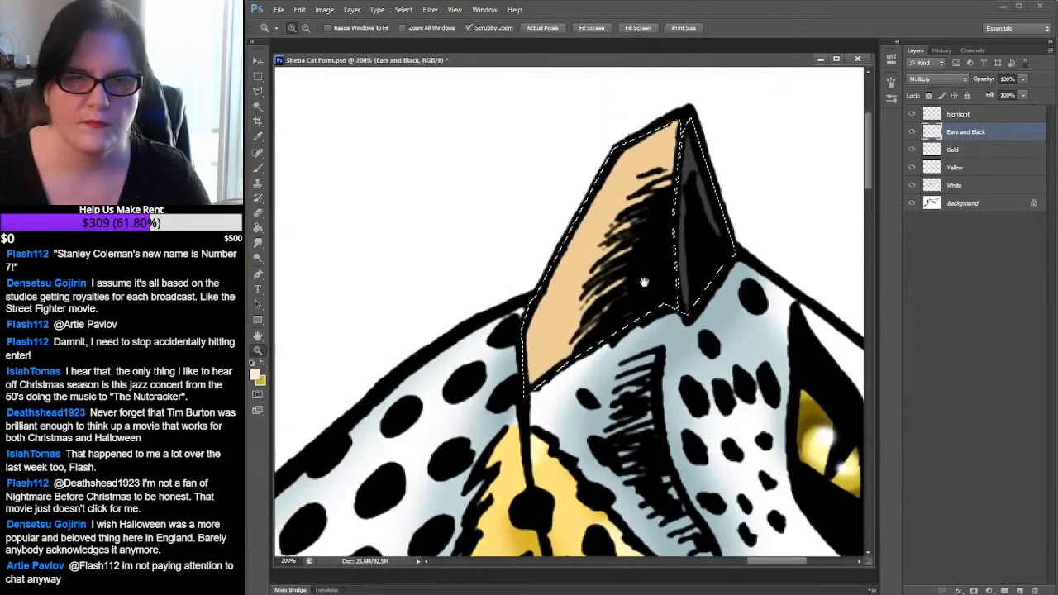
pyautogui.click(258, 107)
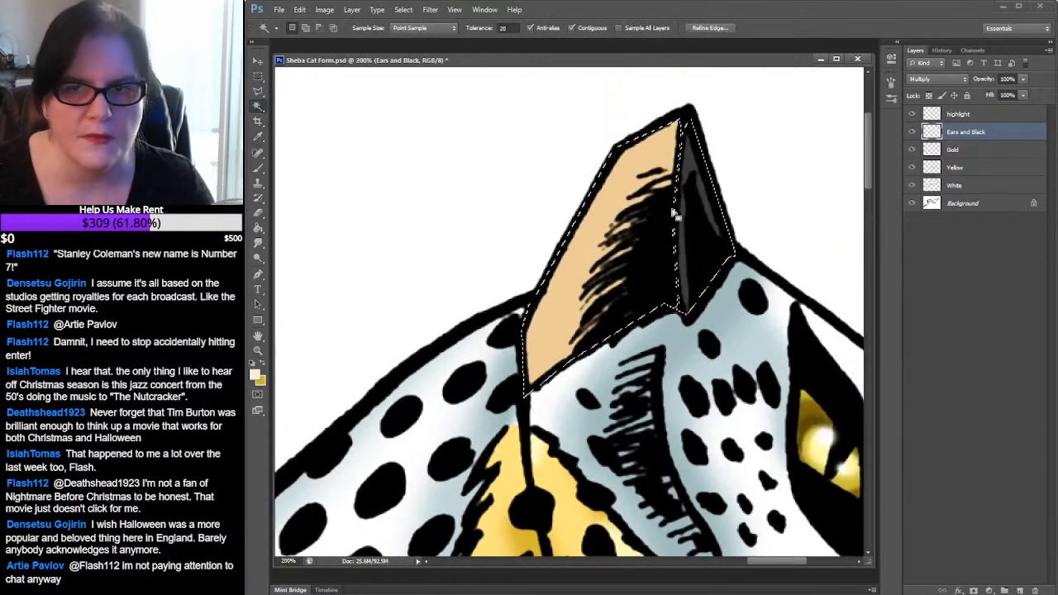
pyautogui.hotkey('ctrl', 'd')
pyautogui.click(626, 185)
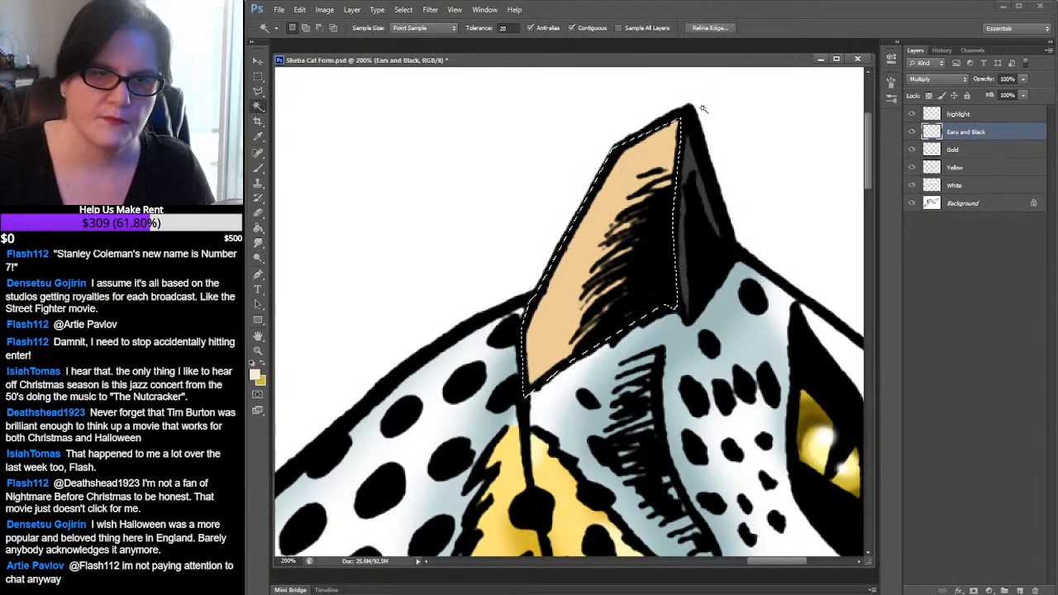
# Brush pale cream along the outer edge of the tan ear section with a larger soft round brush, and deselect
pyautogui.press('b')
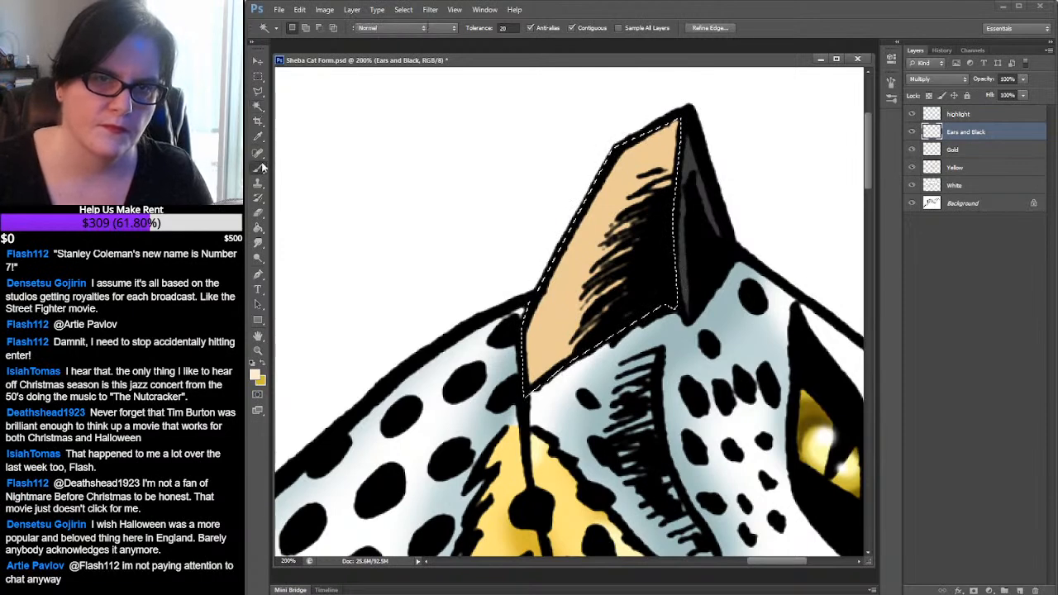
pyautogui.click(304, 28)
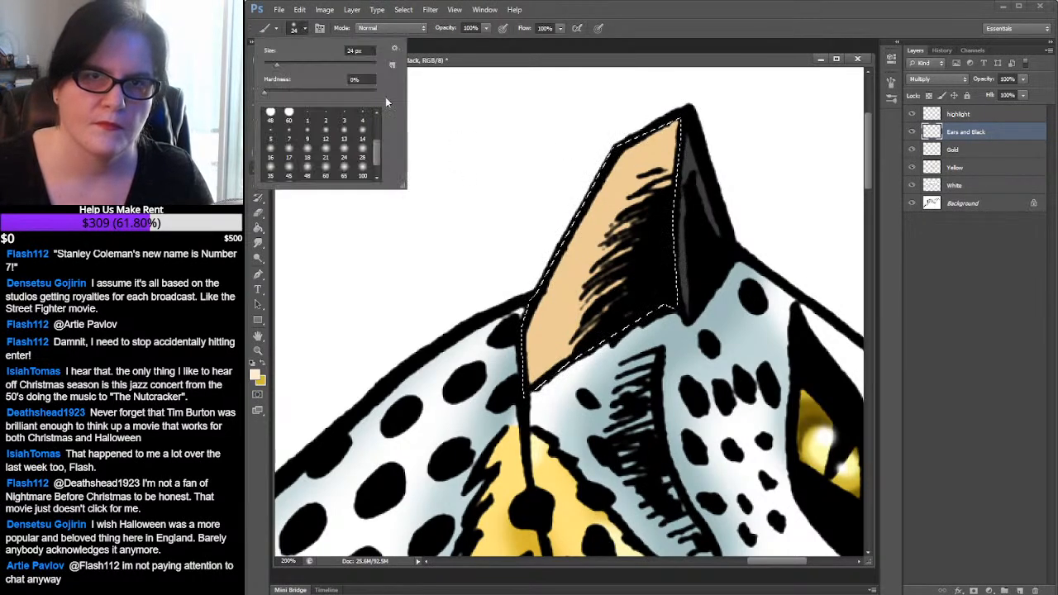
pyautogui.click(362, 171)
pyautogui.click(344, 171)
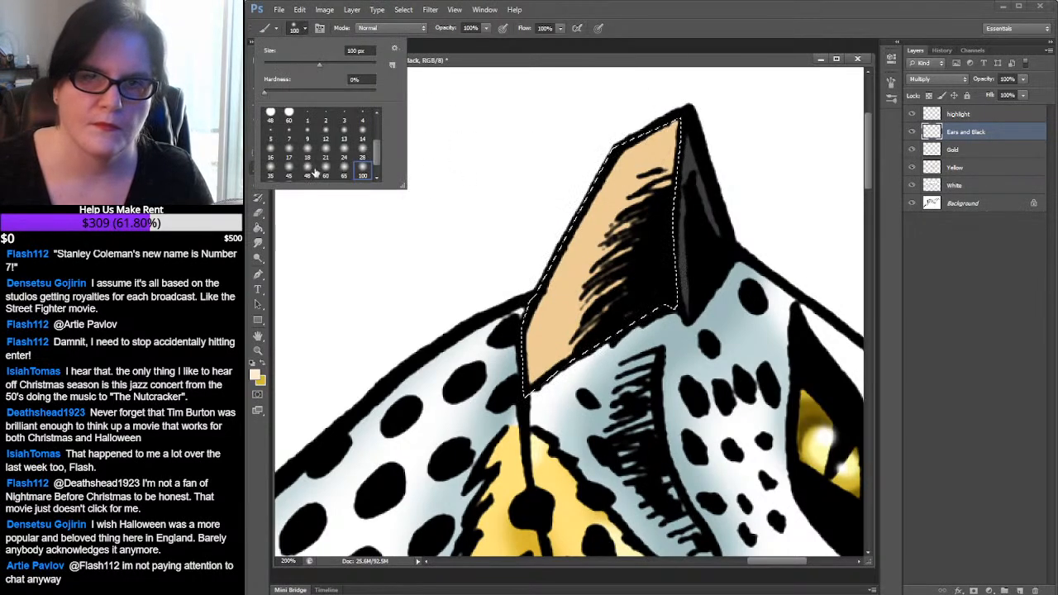
pyautogui.press('Return')
pyautogui.moveTo(633, 124)
pyautogui.mouseDown()
pyautogui.moveTo(675, 130)
pyautogui.moveTo(647, 130)
pyautogui.moveTo(608, 172)
pyautogui.moveTo(541, 284)
pyautogui.mouseUp()
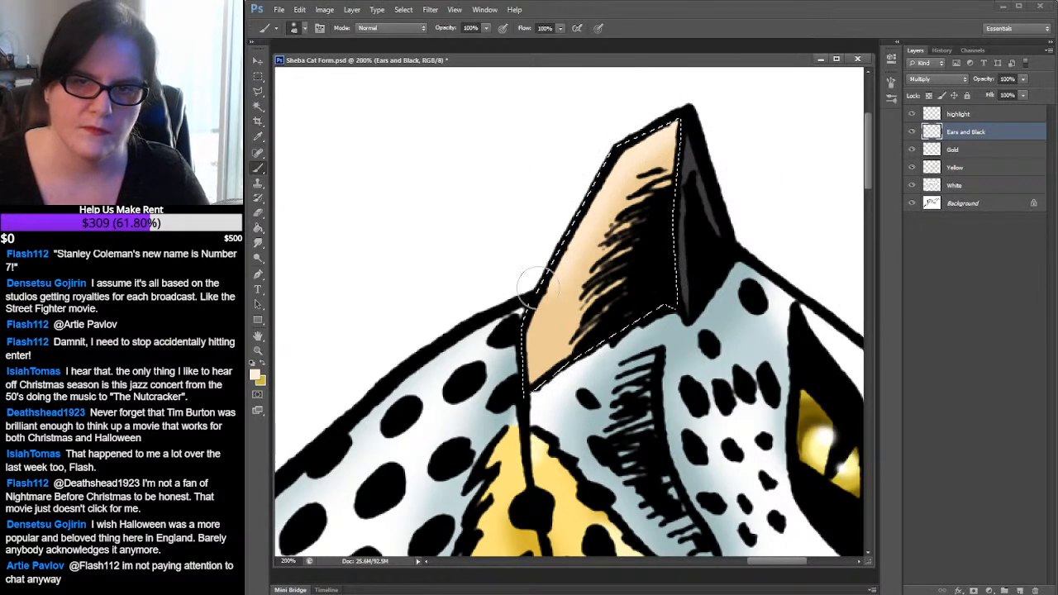
pyautogui.hotkey('ctrl', 'd')
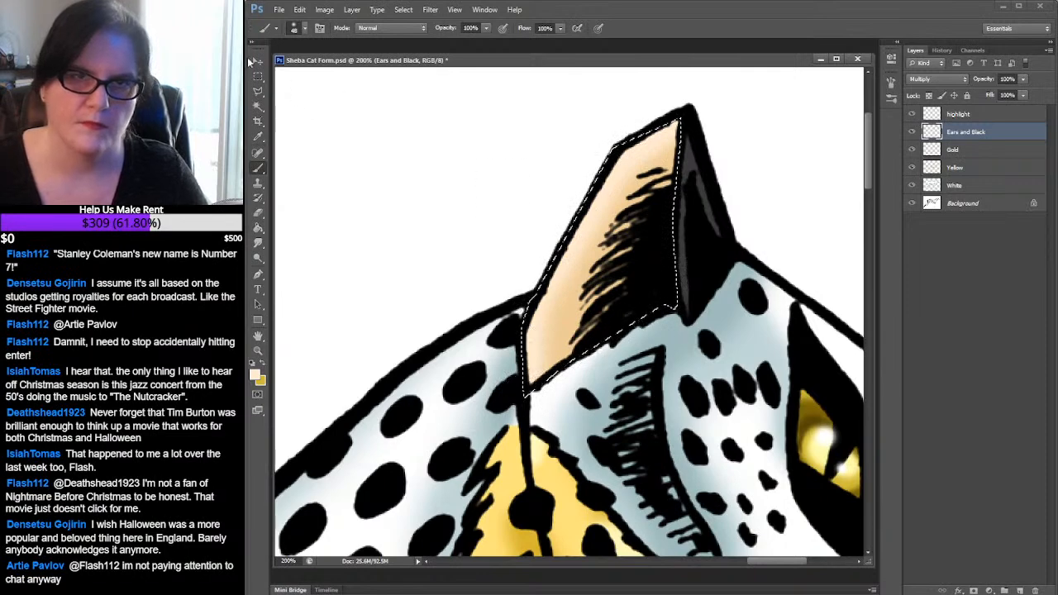
pyautogui.click(258, 75)
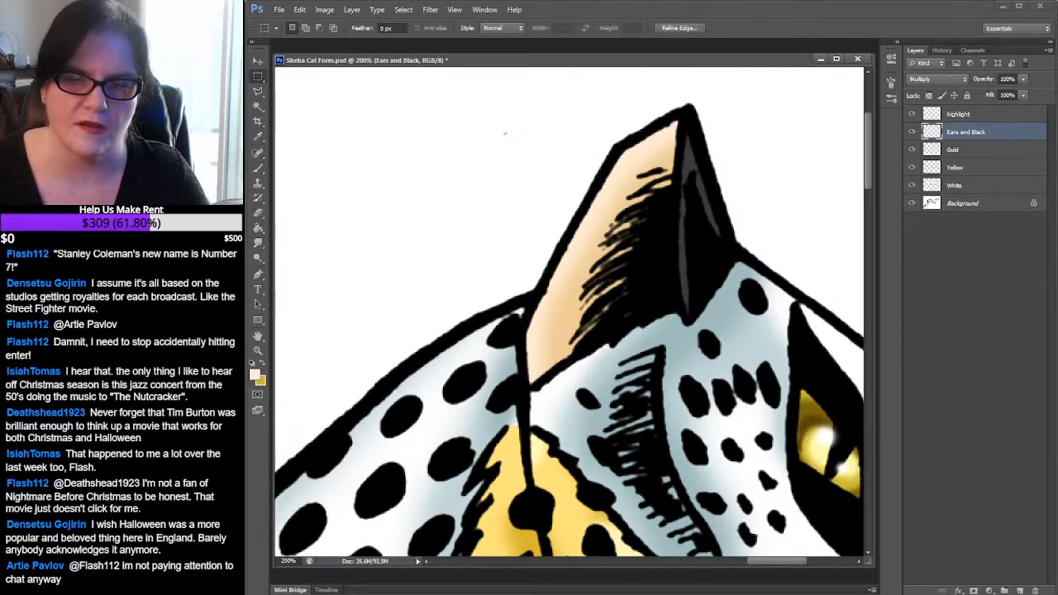
# Examine the ear shading up close and the whole cat from a distance
pyautogui.press('z')
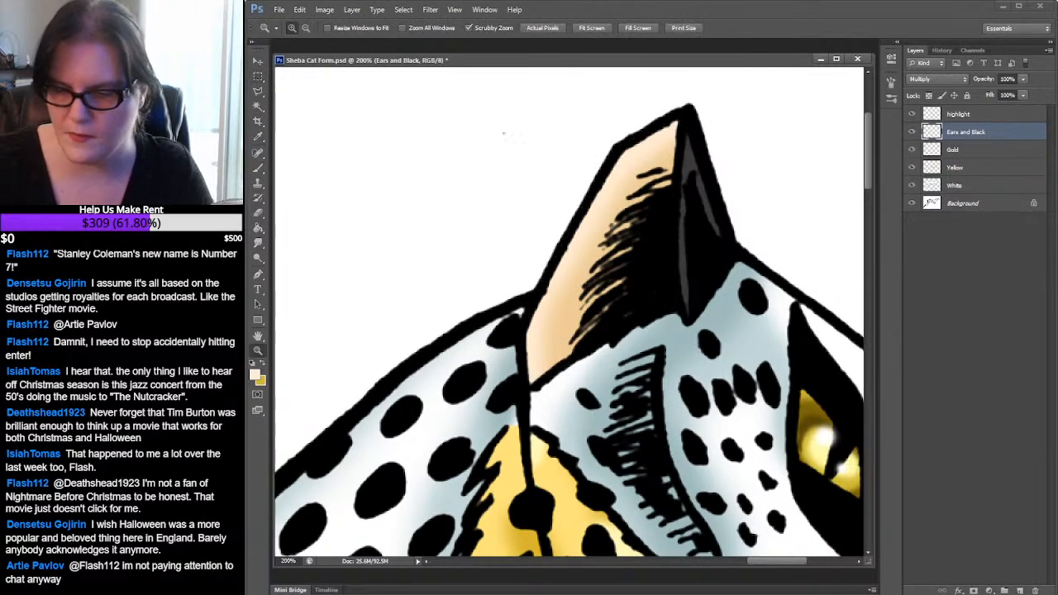
pyautogui.rightClick(312, 275)
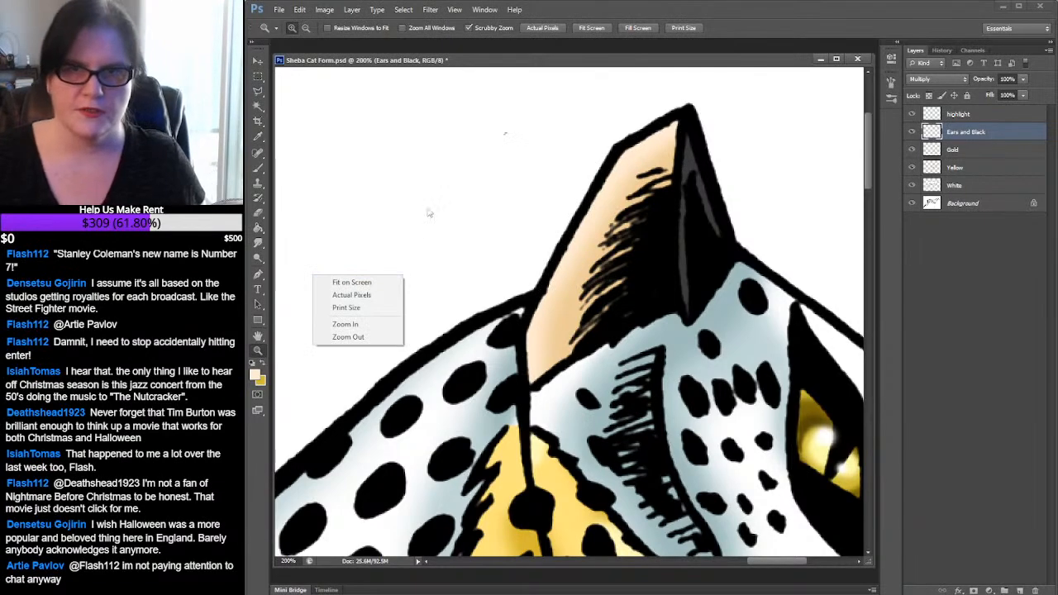
pyautogui.press('Escape')
pyautogui.click(398, 123)
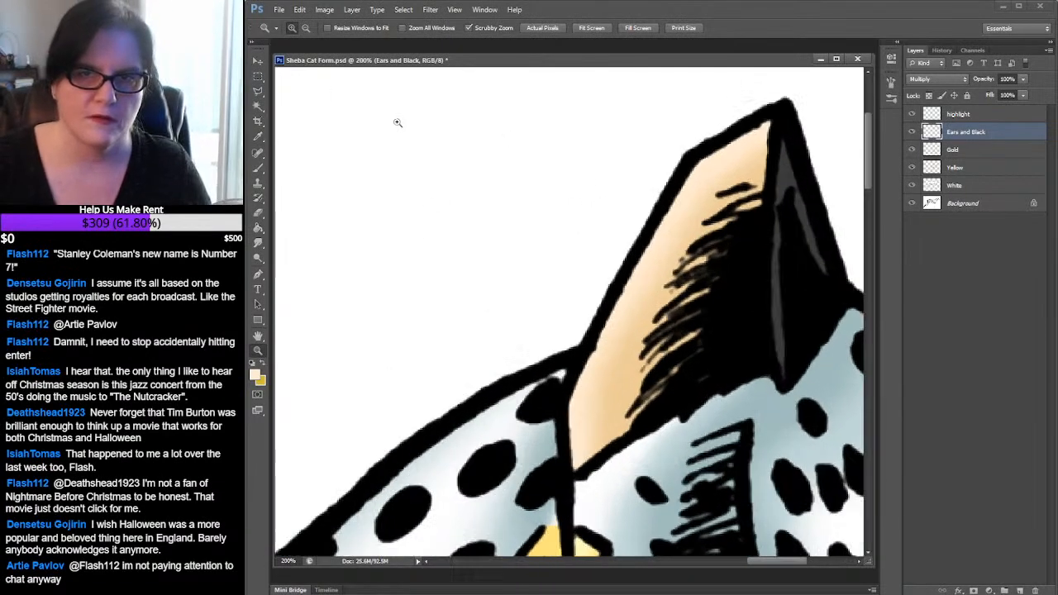
pyautogui.click(258, 75)
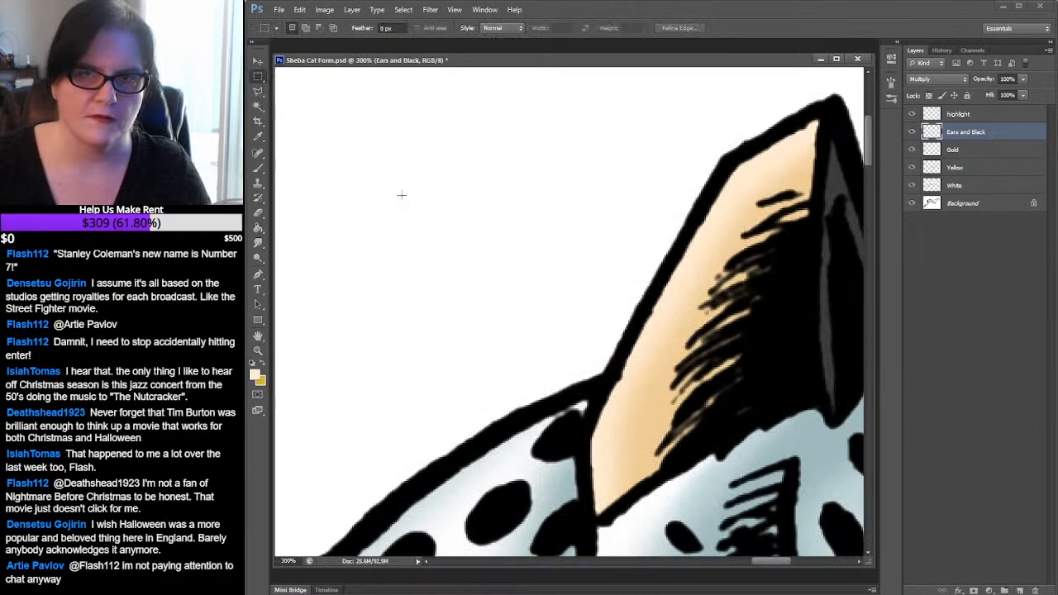
pyautogui.click(258, 351)
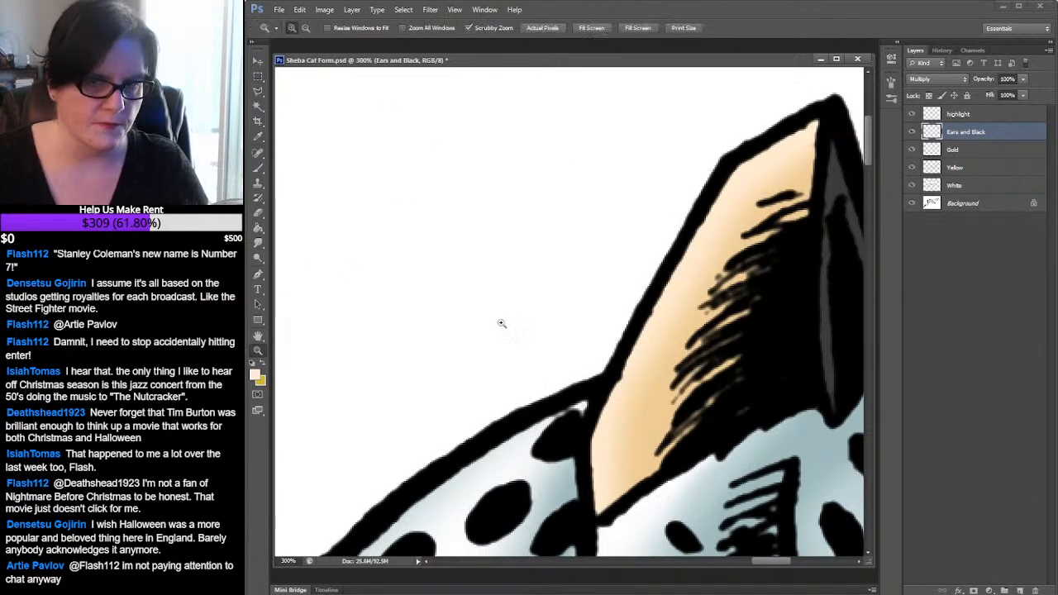
pyautogui.keyDown('alt'); pyautogui.click(584, 296); pyautogui.keyUp('alt')
pyautogui.keyDown('alt'); pyautogui.click(584, 295); pyautogui.keyUp('alt')
pyautogui.keyDown('alt'); pyautogui.click(584, 296); pyautogui.keyUp('alt')
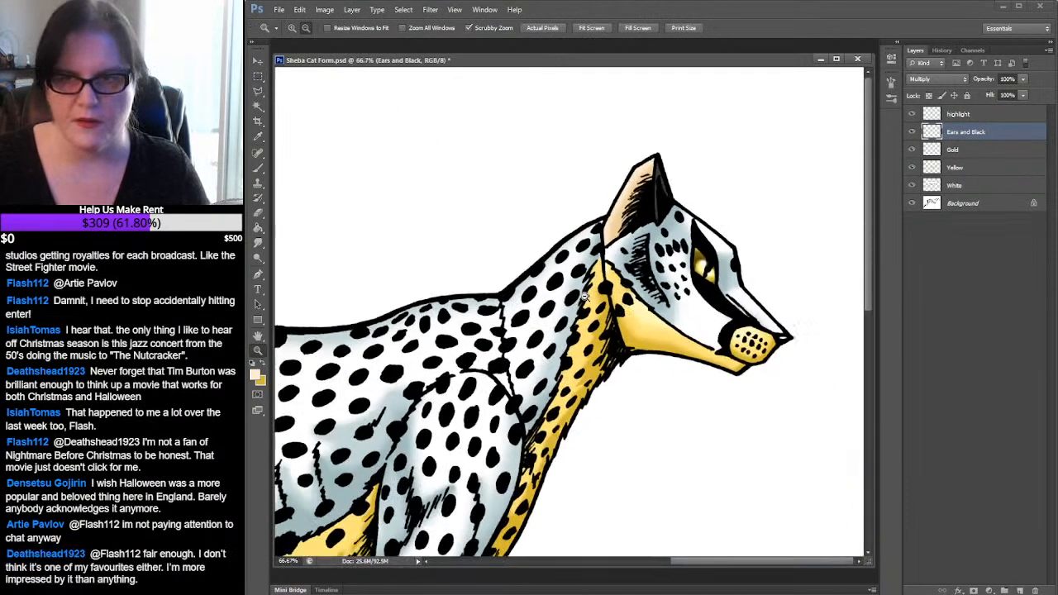
pyautogui.keyDown('alt'); pyautogui.click(584, 296); pyautogui.keyUp('alt')
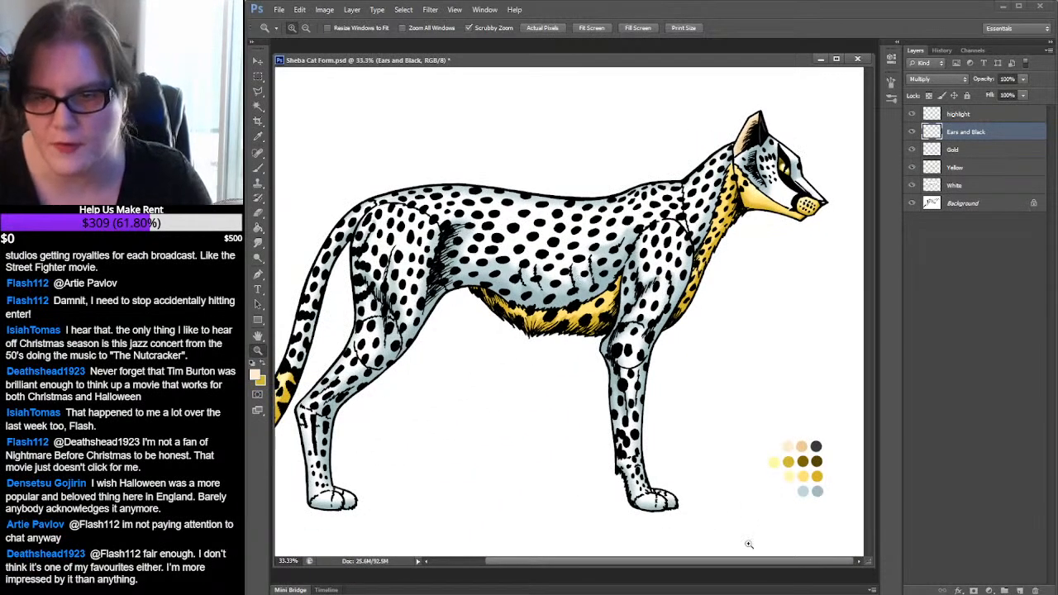
pyautogui.moveTo(762, 564)
pyautogui.mouseDown()
pyautogui.moveTo(681, 566)
pyautogui.moveTo(767, 576)
pyautogui.mouseUp()
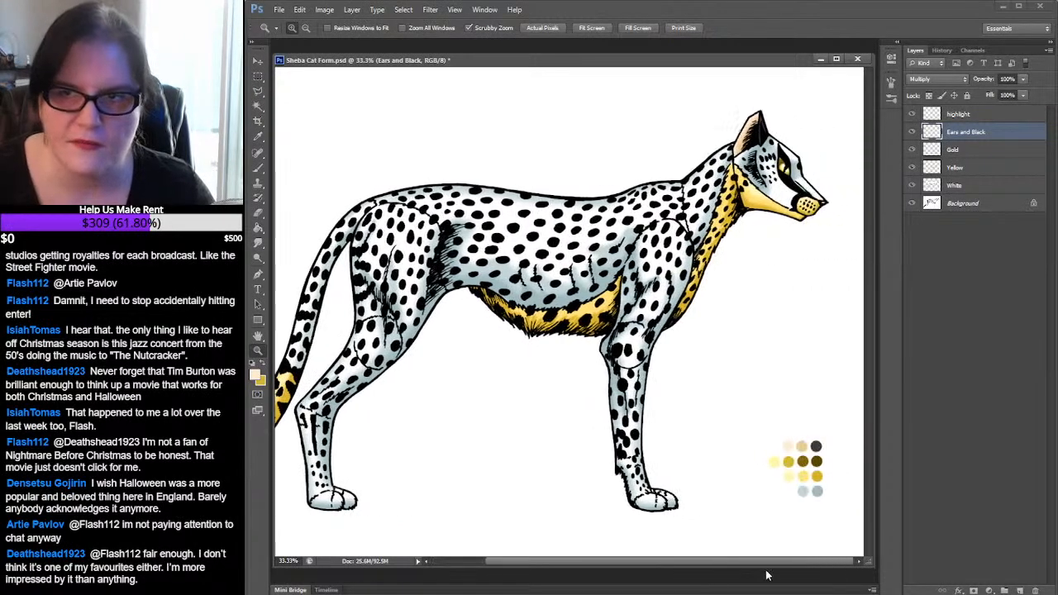
# Save Sheba Cat Form.psd and close the document
pyautogui.hotkey('ctrl', 's')
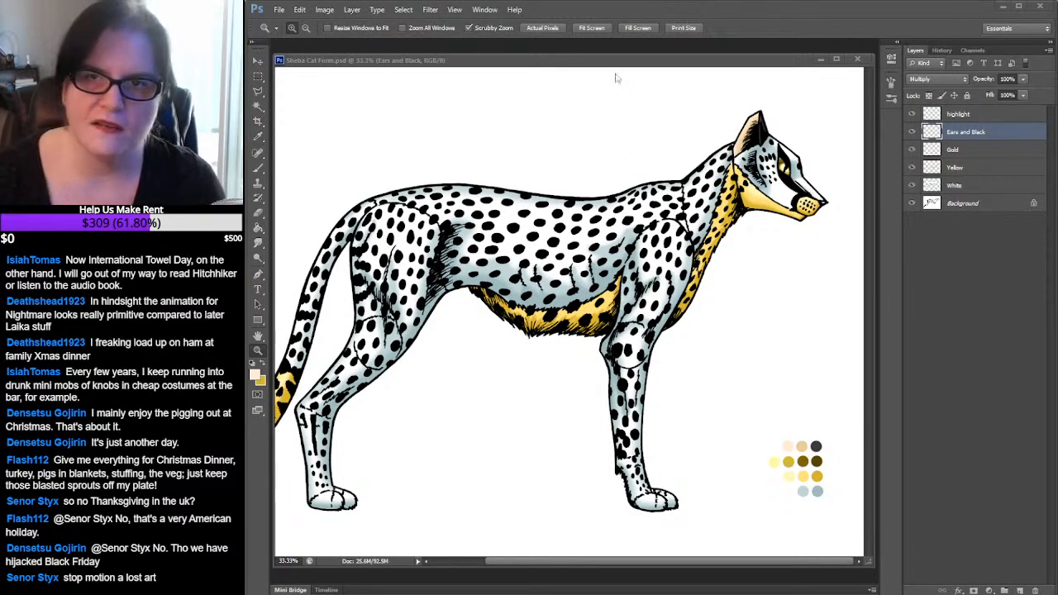
pyautogui.keyDown('alt'); pyautogui.click(667, 324); pyautogui.keyUp('alt')
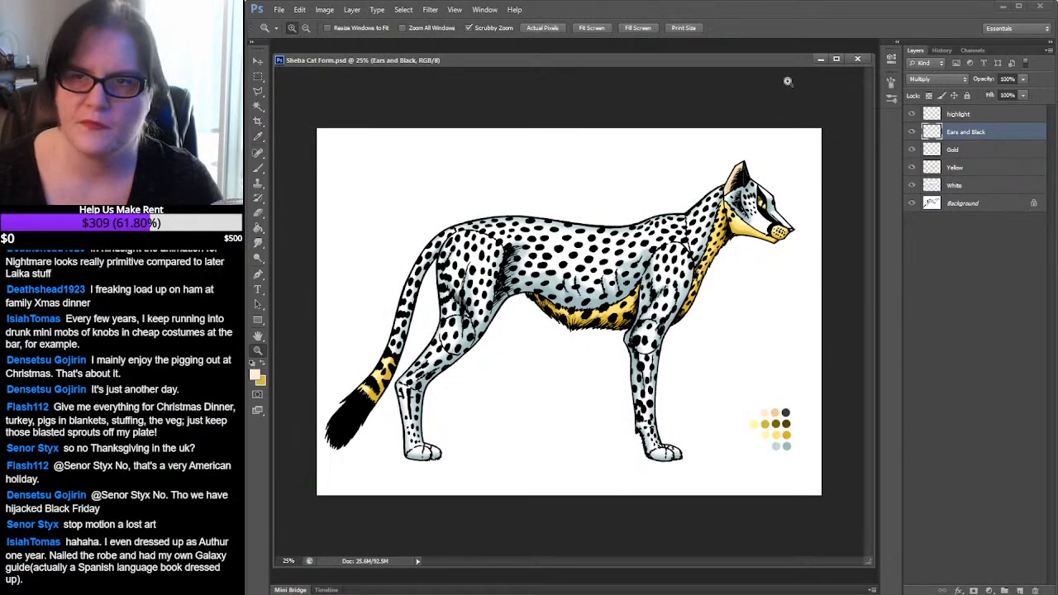
pyautogui.click(857, 59)
# Open the recent file Minerva Cat Form.psd
pyautogui.click(280, 9)
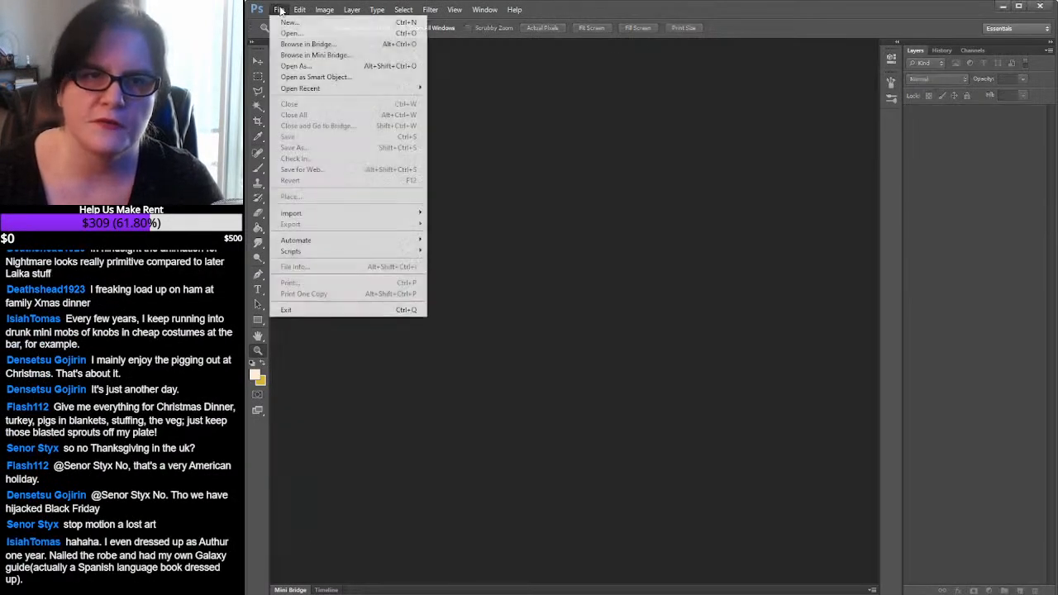
pyautogui.moveTo(331, 88)
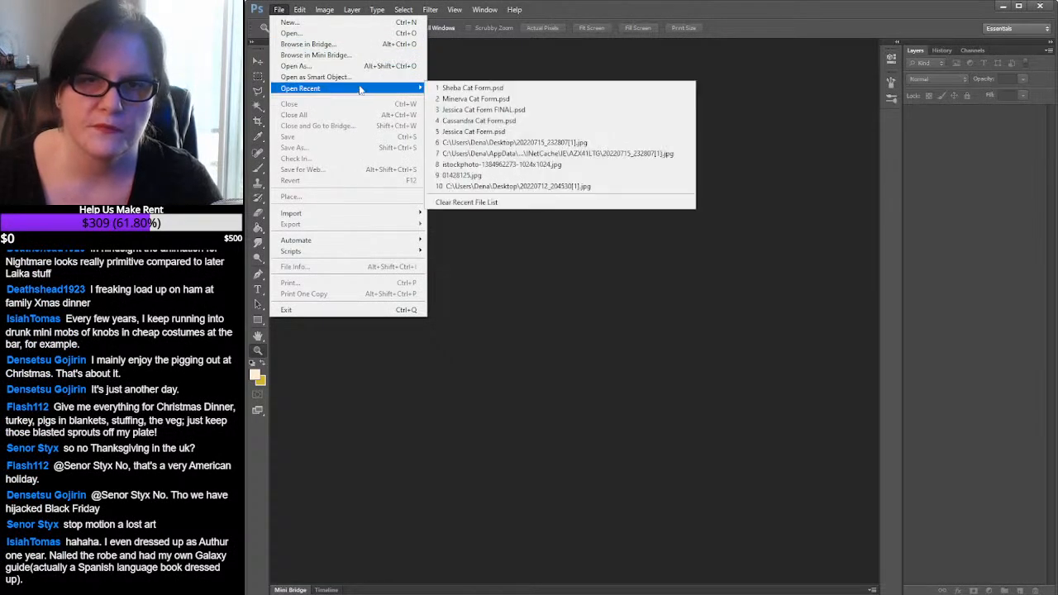
pyautogui.click(479, 99)
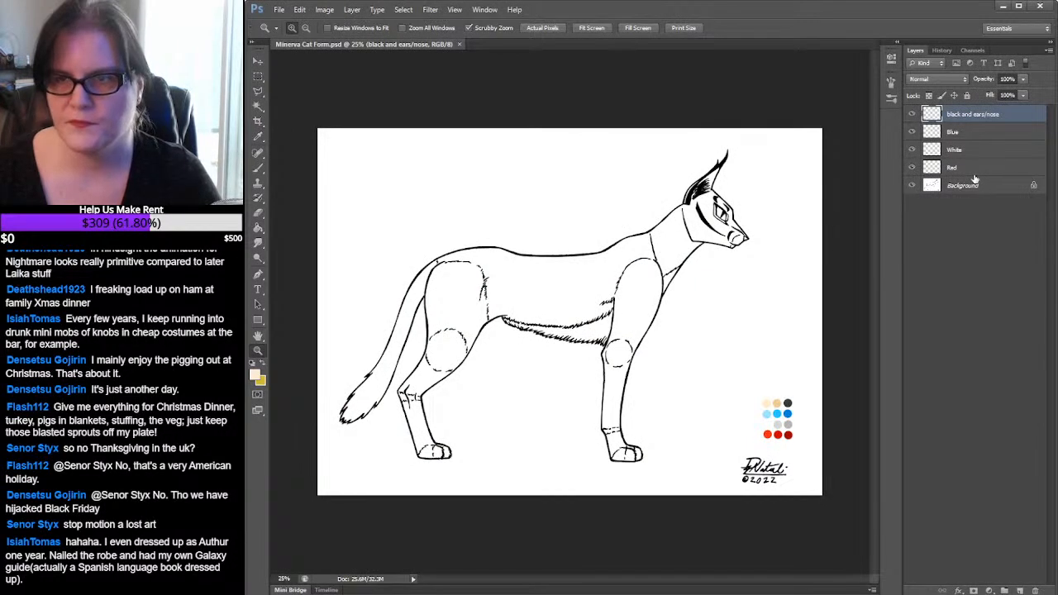
# Make the Red layer active and sample the middle red swatch of the palette as the foreground colour
pyautogui.click(932, 169)
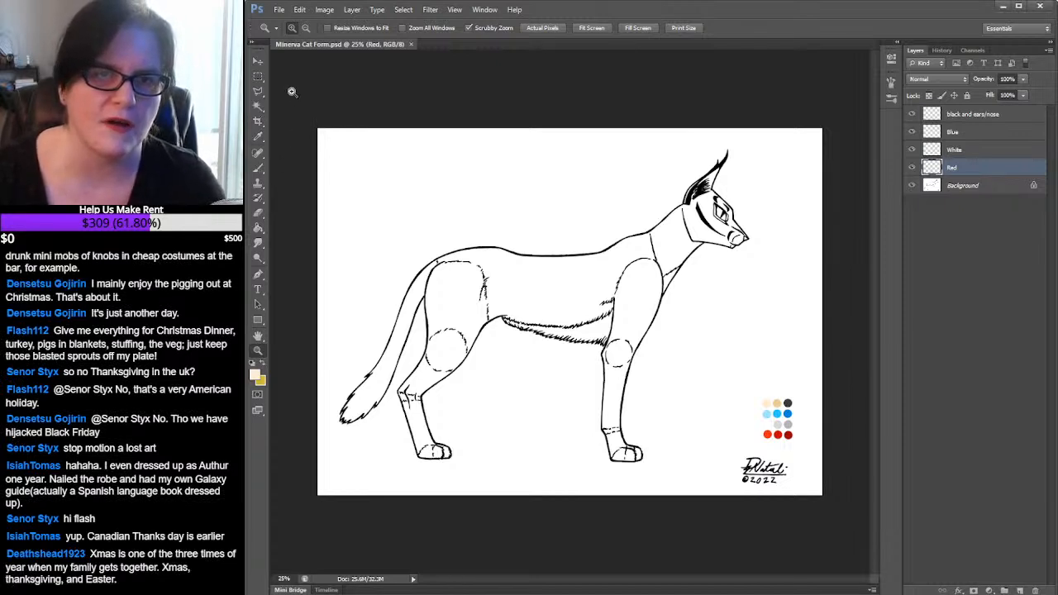
pyautogui.click(256, 136)
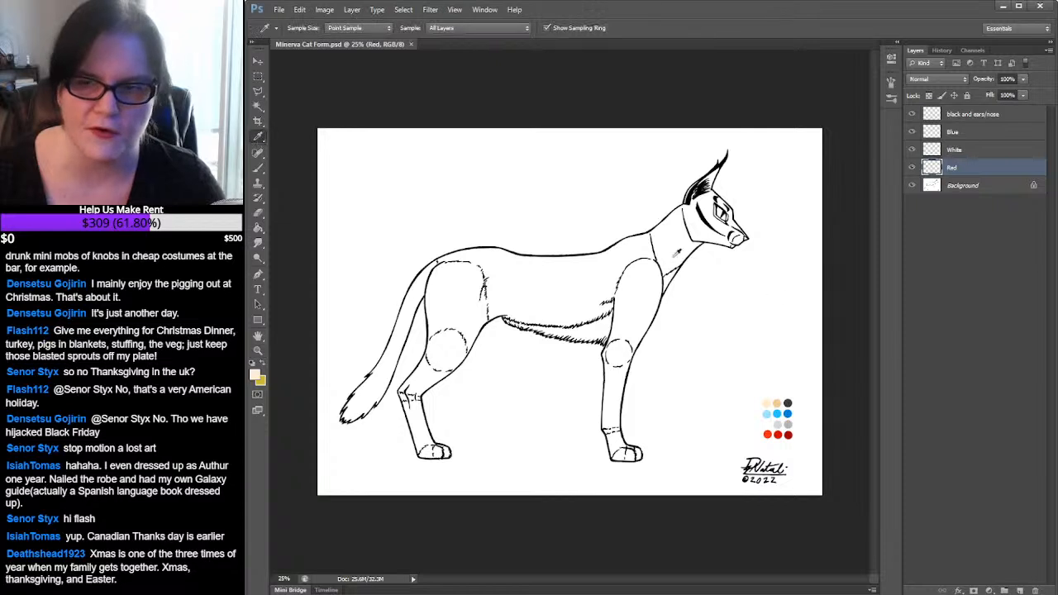
pyautogui.click(779, 433)
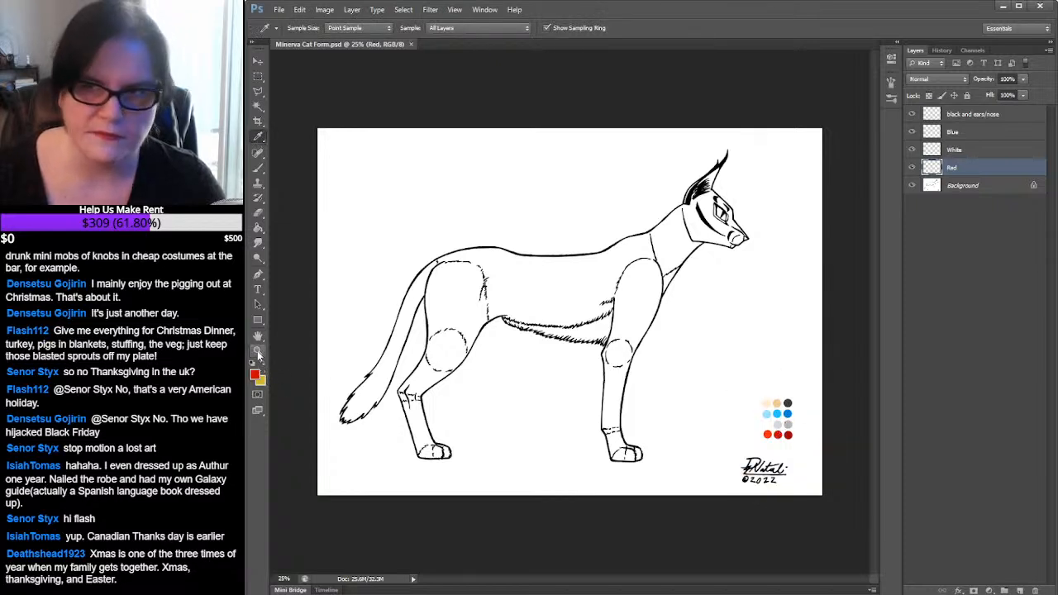
pyautogui.click(258, 351)
pyautogui.click(459, 360)
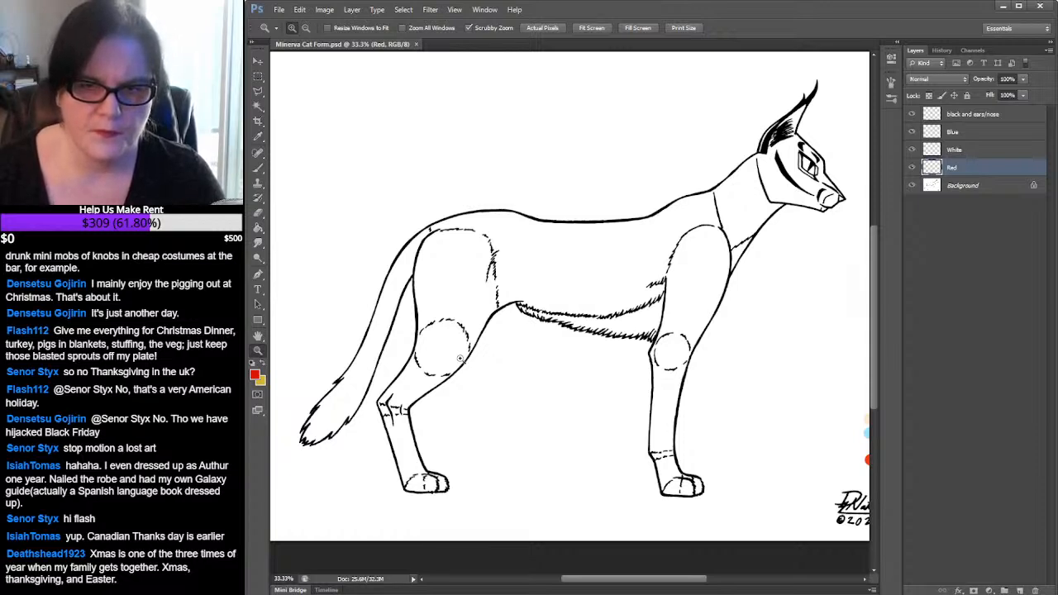
pyautogui.click(460, 360)
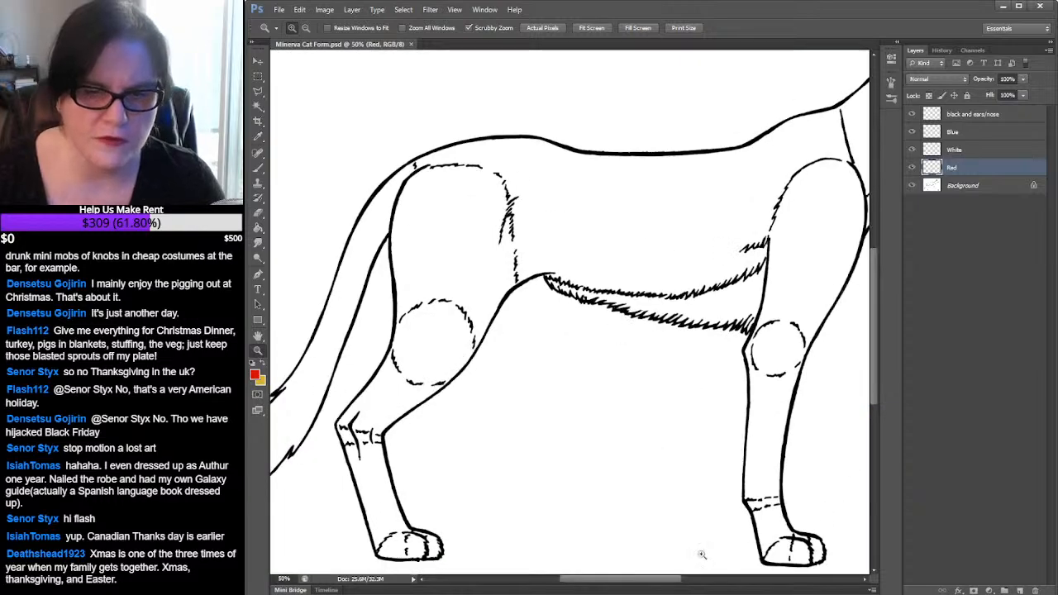
pyautogui.rightClick(413, 594)
pyautogui.click(413, 395)
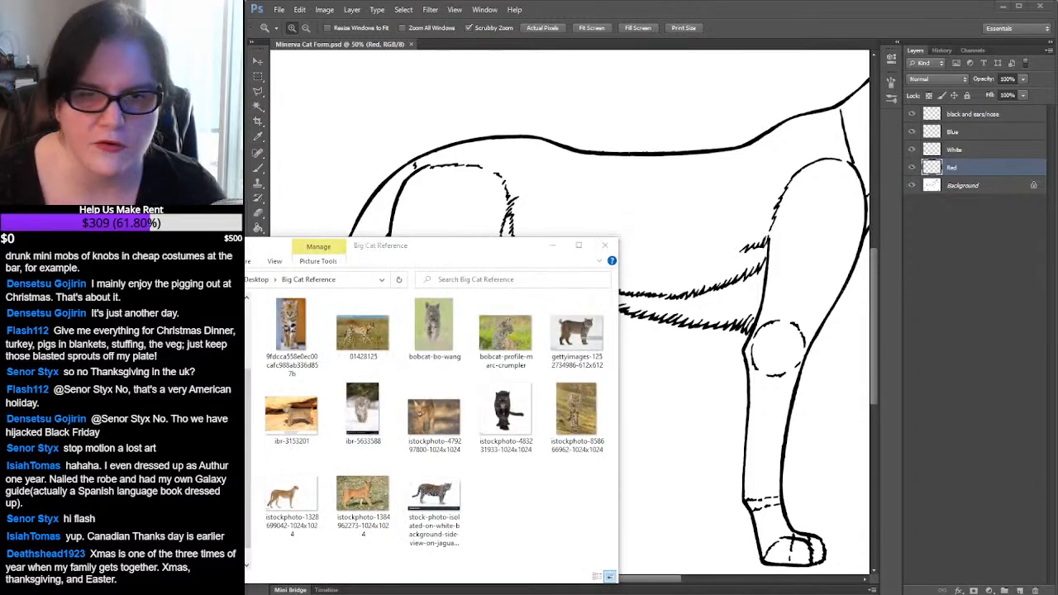
pyautogui.doubleClick(429, 417)
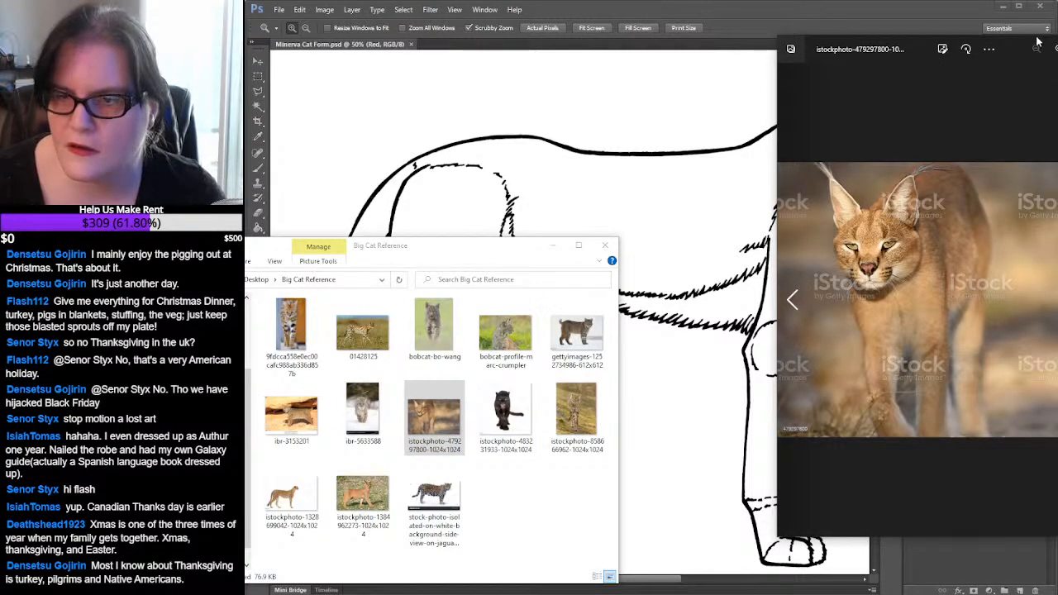
pyautogui.hotkey('alt', 'F4')
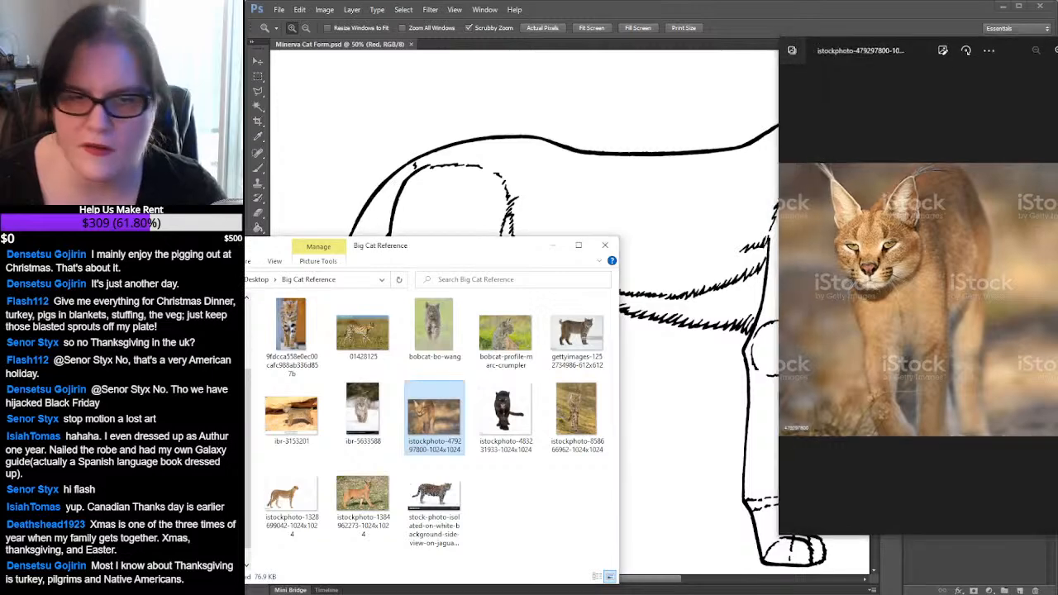
pyautogui.doubleClick(355, 496)
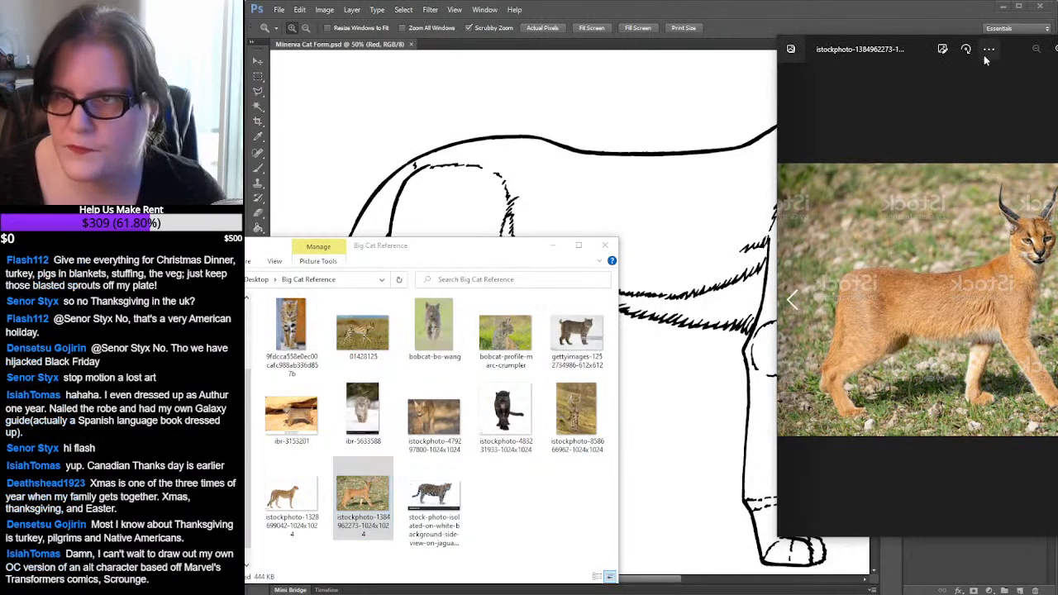
pyautogui.moveTo(1008, 39); pyautogui.dragTo(677, 27)
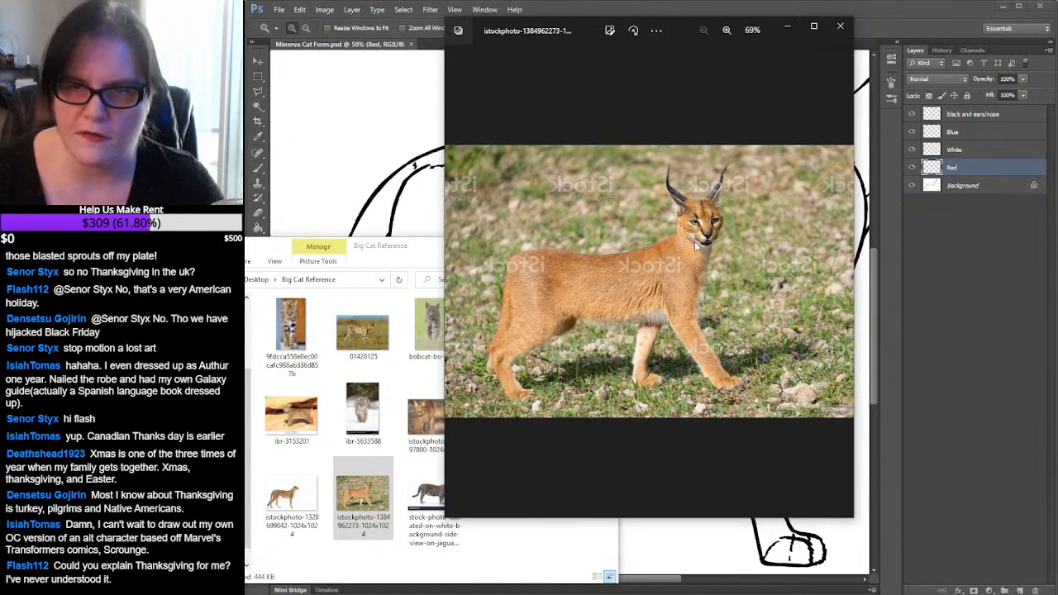
pyautogui.click(842, 27)
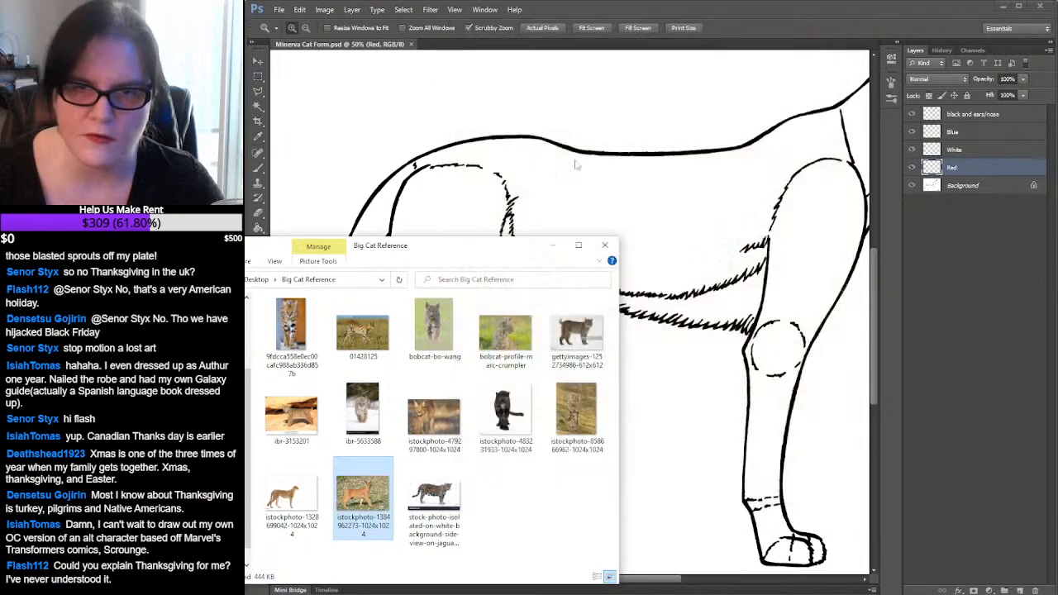
pyautogui.click(553, 248)
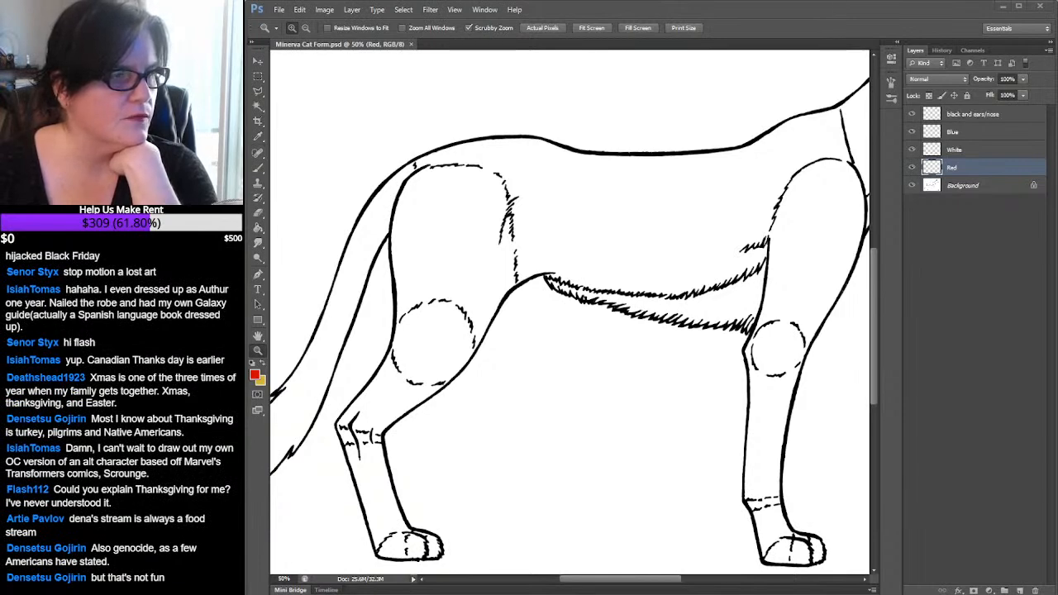
# Switch to the browser and examine the enlarged Minerva reference sheet for her colours and markings
pyautogui.moveTo(0, 115); pyautogui.dragTo(689, 43)
pyautogui.click(550, 265)
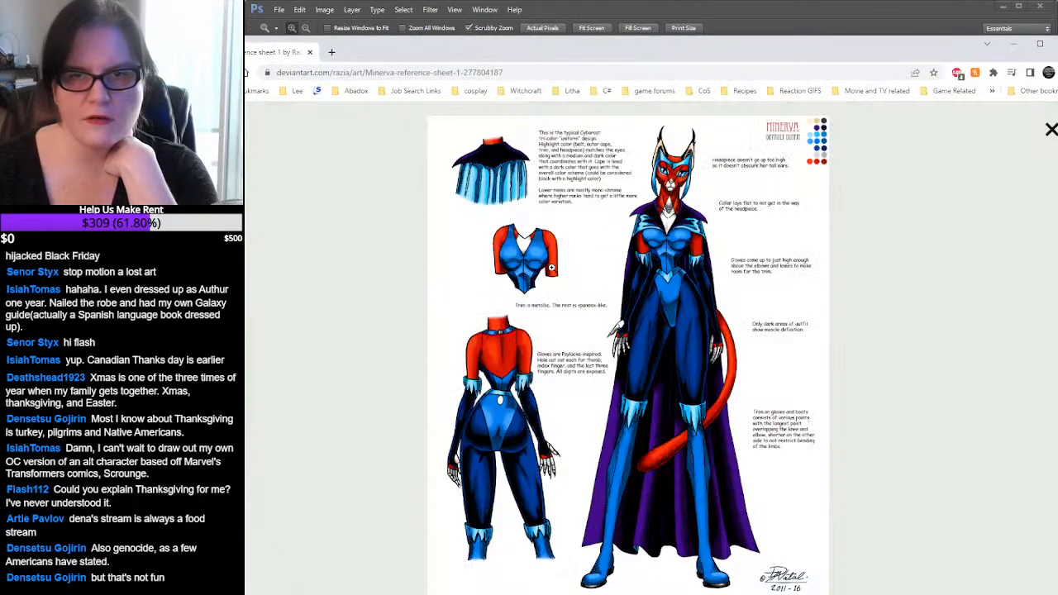
pyautogui.click(669, 282)
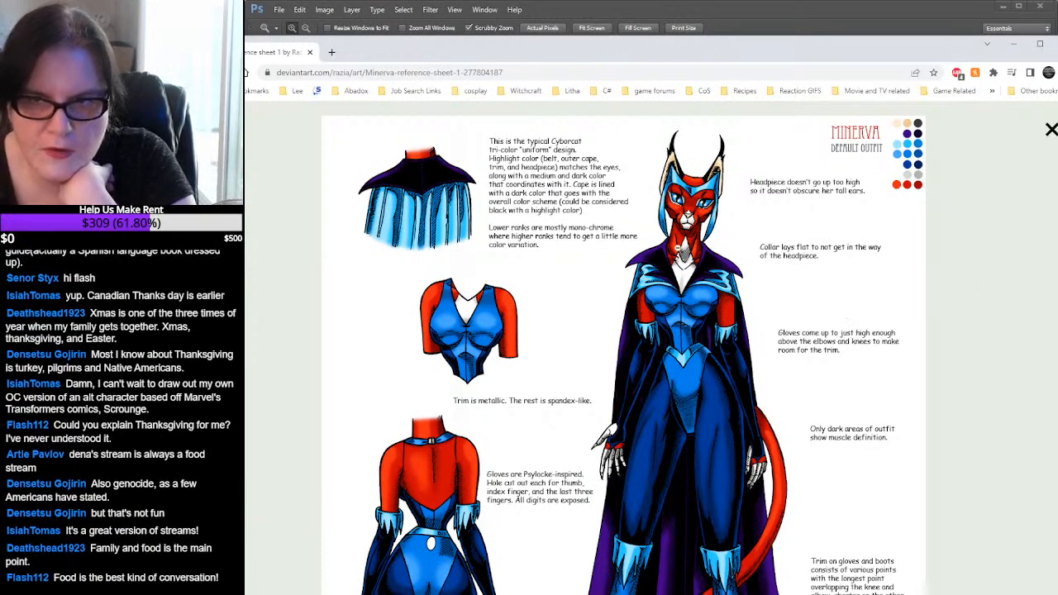
pyautogui.scroll(-3, 1055, 299)
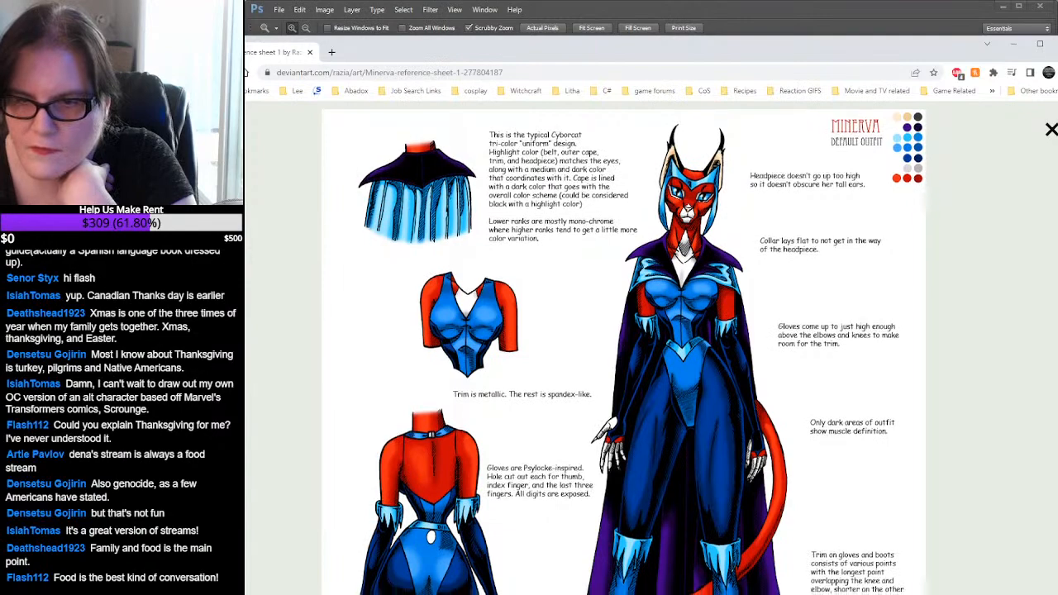
pyautogui.scroll(2, 627, 348)
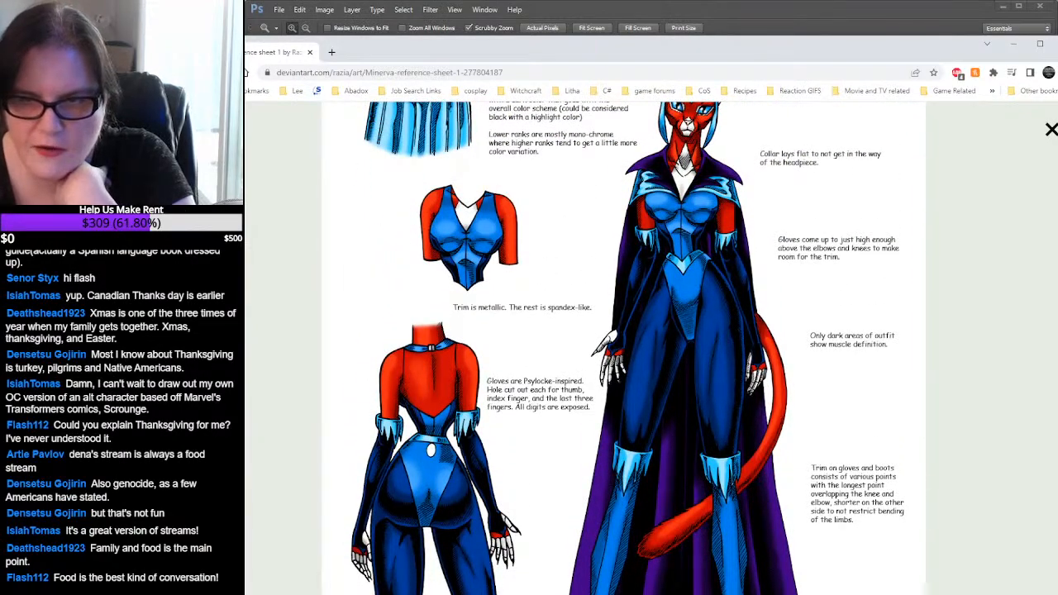
pyautogui.scroll(1, 639, 347)
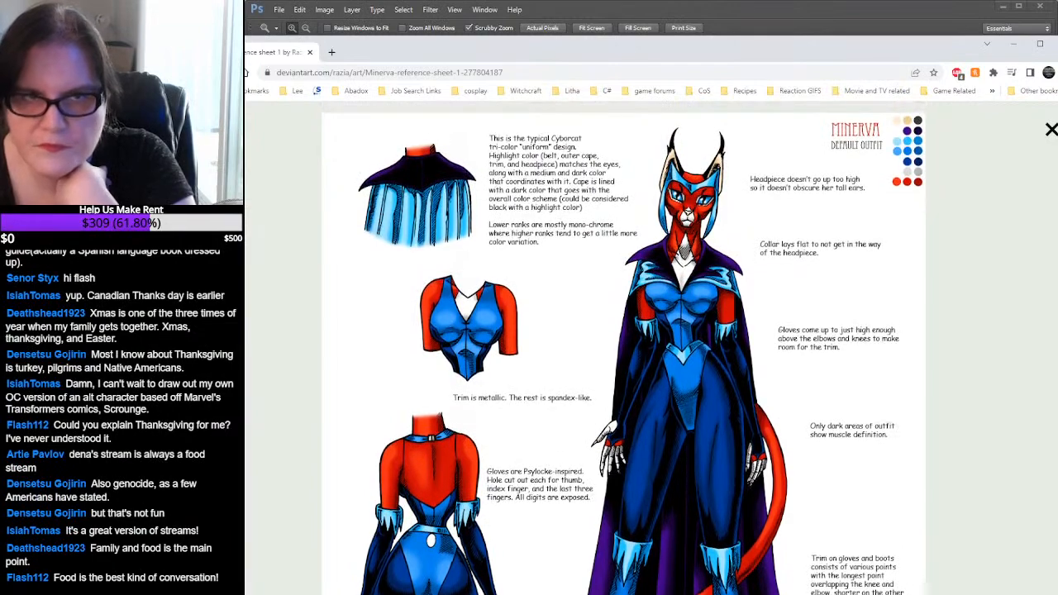
pyautogui.moveTo(256, 52)
pyautogui.mouseDown()
pyautogui.moveTo(45, 72)
pyautogui.moveTo(0, 35)
pyautogui.mouseUp()
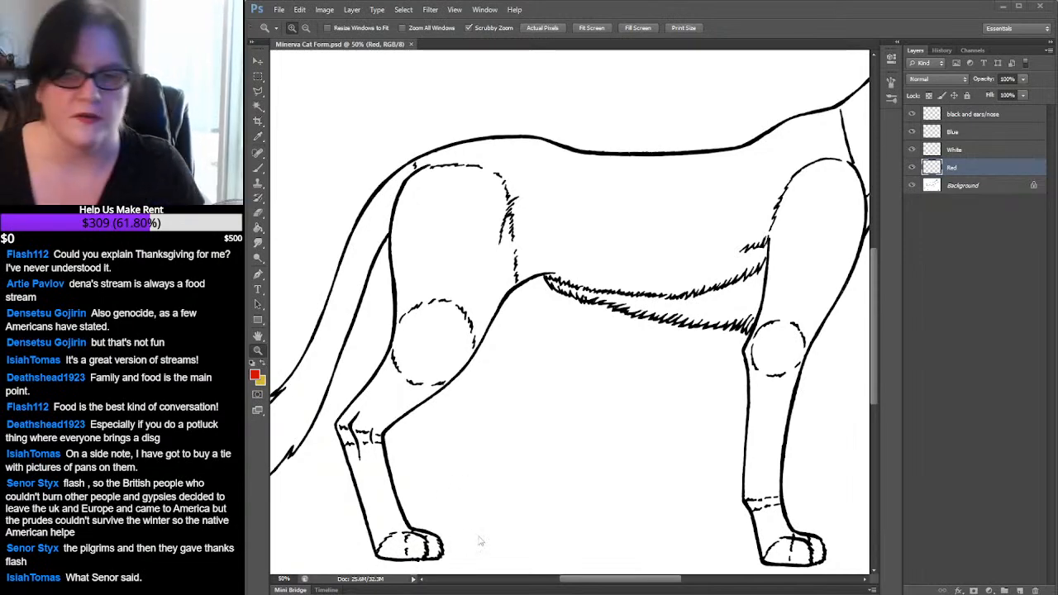
# On the Red layer, start a Polygonal Lasso outline along the tail's underside and down the hind leg's rear edge to the paw
pyautogui.moveTo(500, 378)
pyautogui.mouseDown()
pyautogui.moveTo(489, 330)
pyautogui.moveTo(538, 314)
pyautogui.moveTo(498, 358)
pyautogui.moveTo(547, 330)
pyautogui.mouseUp()
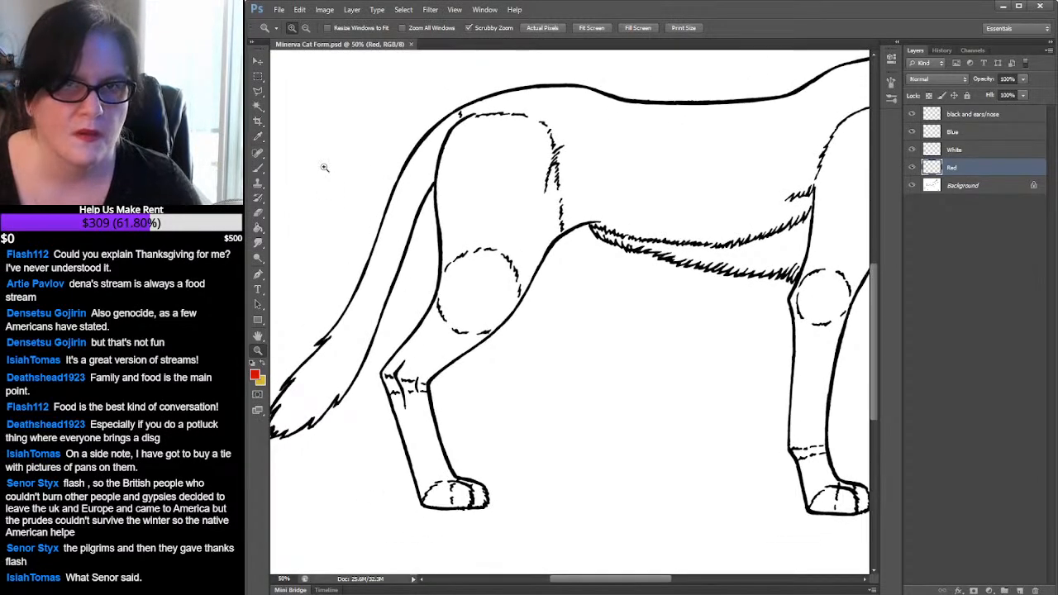
pyautogui.click(258, 90)
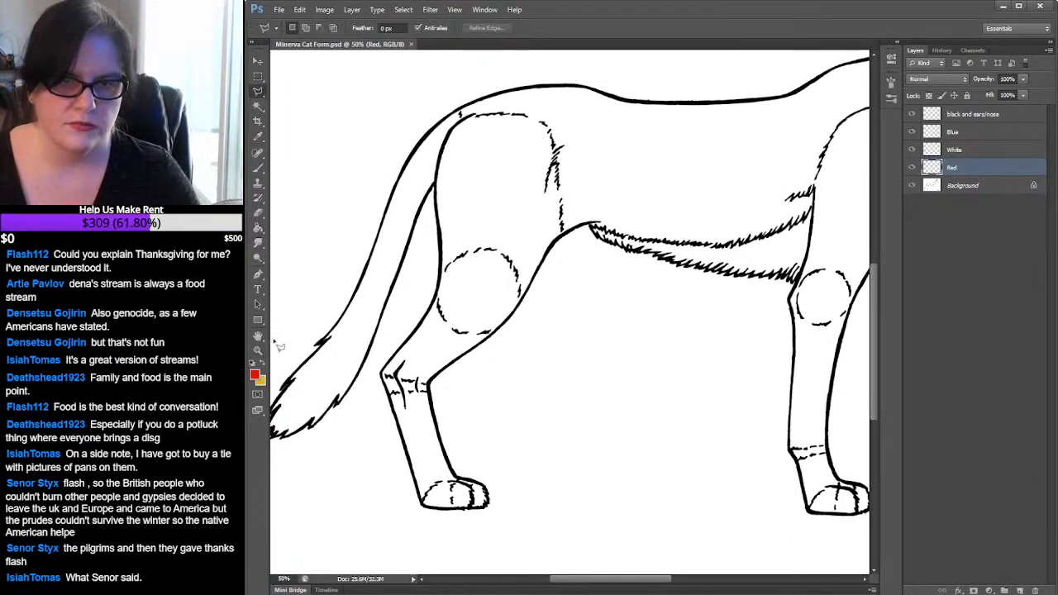
pyautogui.click(259, 351)
pyautogui.click(405, 460)
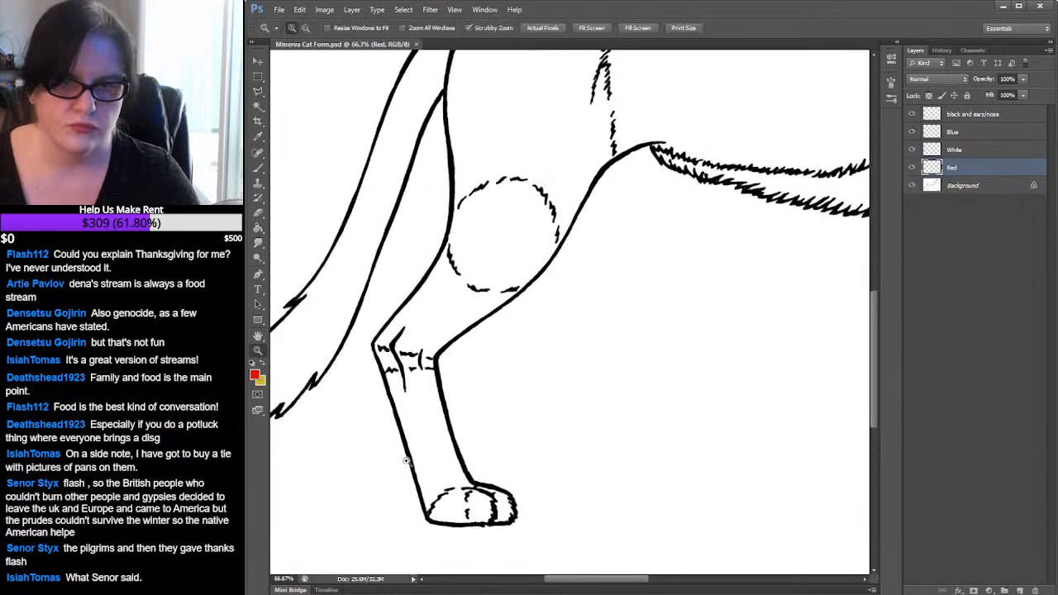
pyautogui.click(598, 458)
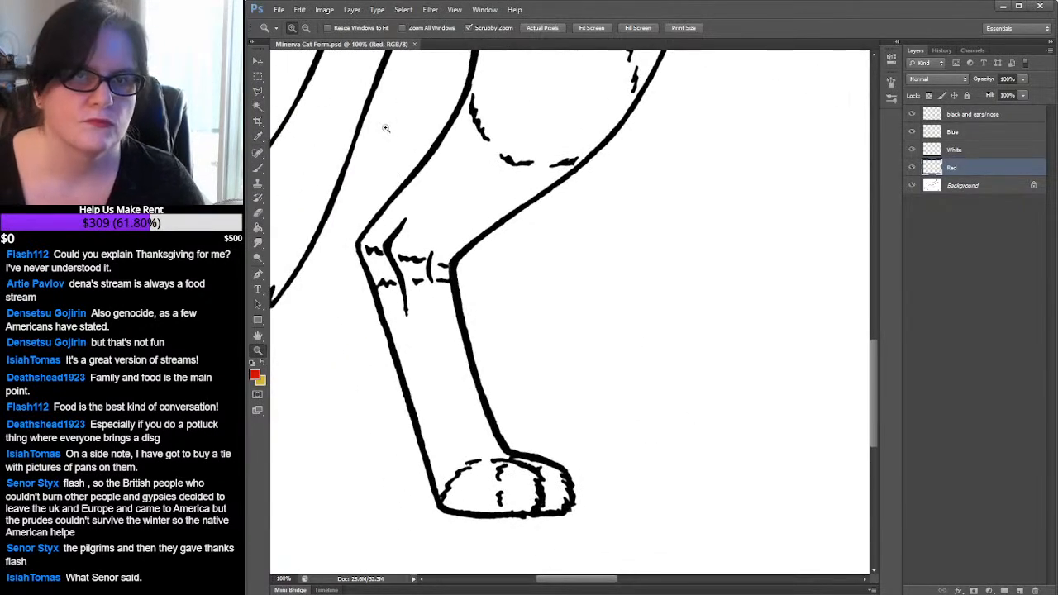
pyautogui.click(259, 89)
pyautogui.moveTo(657, 180)
pyautogui.mouseDown()
pyautogui.moveTo(677, 324)
pyautogui.moveTo(661, 388)
pyautogui.mouseUp()
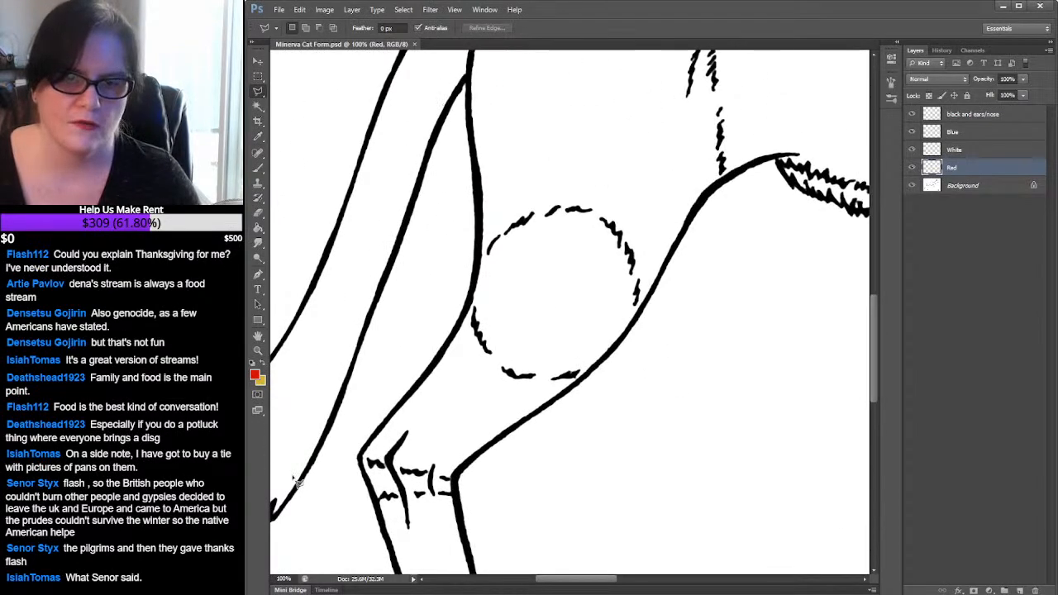
pyautogui.moveTo(278, 512)
pyautogui.mouseDown()
pyautogui.moveTo(355, 408)
pyautogui.moveTo(350, 373)
pyautogui.moveTo(404, 234)
pyautogui.moveTo(452, 176)
pyautogui.moveTo(439, 129)
pyautogui.moveTo(469, 80)
pyautogui.moveTo(465, 147)
pyautogui.moveTo(472, 159)
pyautogui.moveTo(473, 129)
pyautogui.moveTo(486, 209)
pyautogui.moveTo(474, 285)
pyautogui.moveTo(453, 339)
pyautogui.moveTo(461, 333)
pyautogui.moveTo(376, 432)
pyautogui.moveTo(362, 457)
pyautogui.moveTo(367, 480)
pyautogui.moveTo(360, 469)
pyautogui.moveTo(418, 286)
pyautogui.moveTo(428, 223)
pyautogui.mouseUp()
pyautogui.moveTo(452, 298)
pyautogui.mouseDown()
pyautogui.moveTo(508, 475)
pyautogui.moveTo(531, 442)
pyautogui.mouseUp()
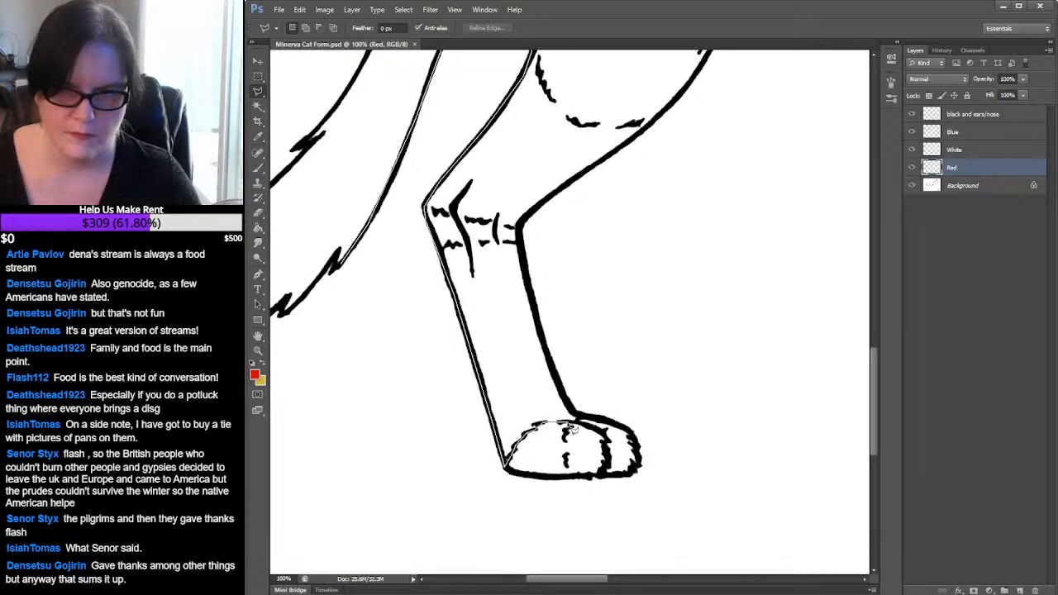
# Continue the lasso outline from the hind paw up the leg's front edge and onto the upper belly fur line
pyautogui.moveTo(581, 427)
pyautogui.mouseDown()
pyautogui.moveTo(544, 315)
pyautogui.moveTo(534, 318)
pyautogui.moveTo(522, 223)
pyautogui.moveTo(599, 153)
pyautogui.moveTo(602, 163)
pyautogui.moveTo(624, 154)
pyautogui.moveTo(662, 120)
pyautogui.moveTo(628, 124)
pyautogui.mouseUp()
pyautogui.moveTo(711, 124); pyautogui.dragTo(556, 335)
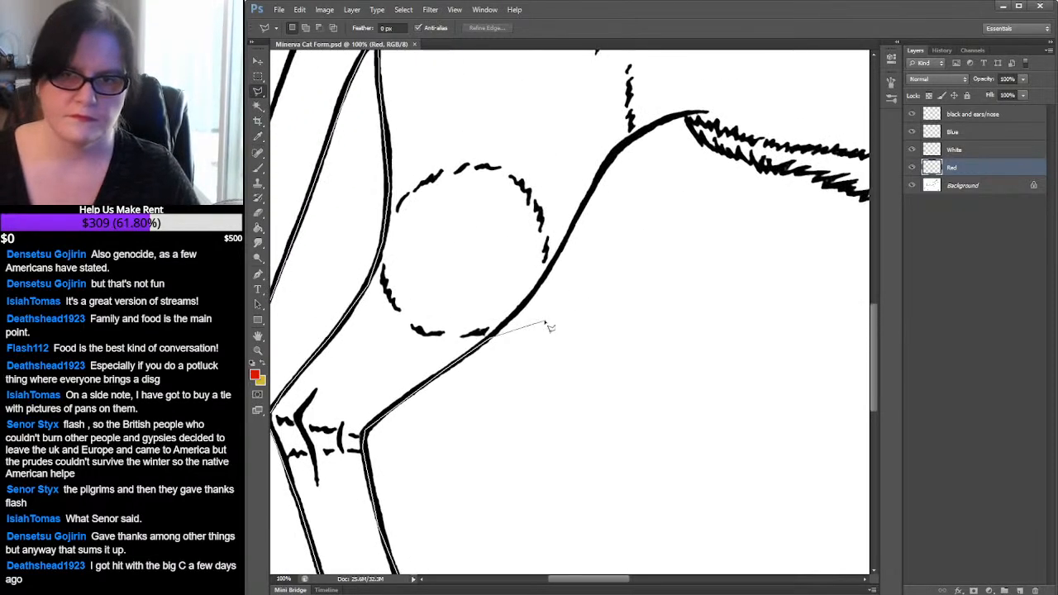
pyautogui.click(524, 306)
pyautogui.click(550, 270)
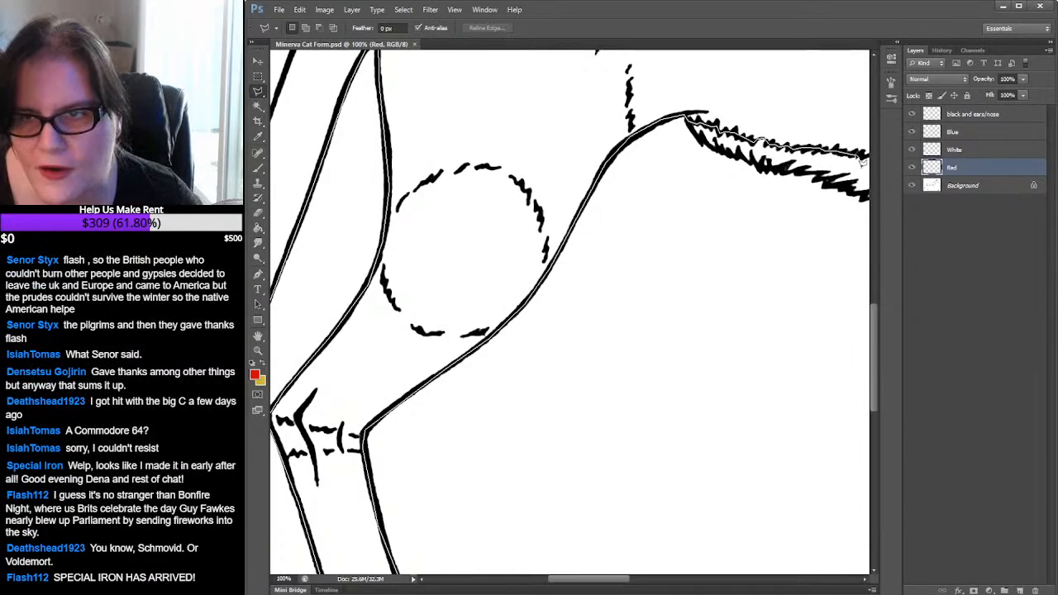
# Continue the lasso outline along the upper belly fur line and around the front leg, leaving out the paw
pyautogui.moveTo(862, 154)
pyautogui.mouseDown()
pyautogui.moveTo(716, 201)
pyautogui.moveTo(461, 245)
pyautogui.mouseUp()
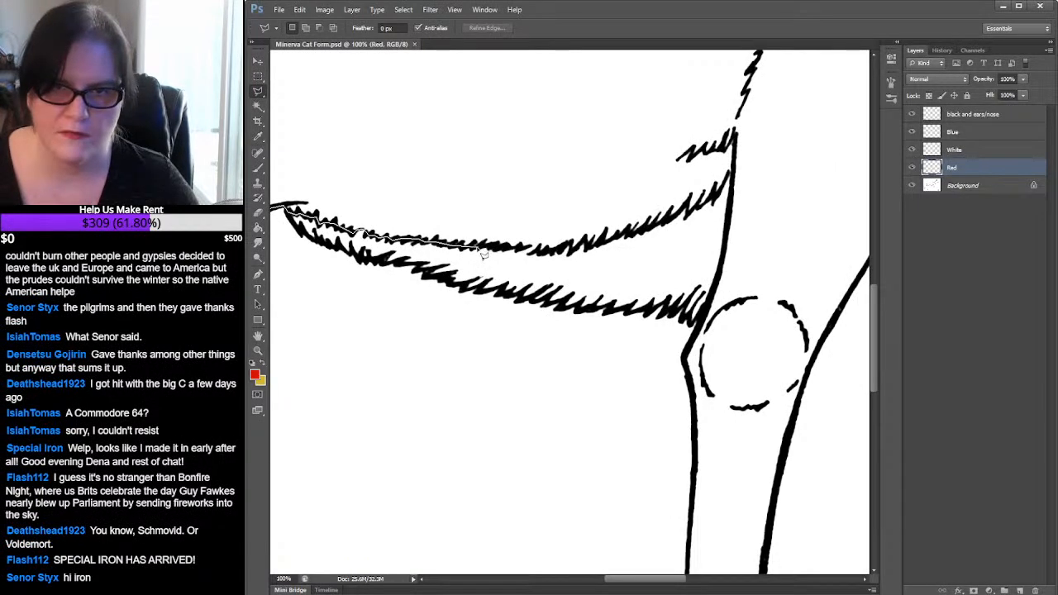
pyautogui.moveTo(484, 256); pyautogui.dragTo(588, 252)
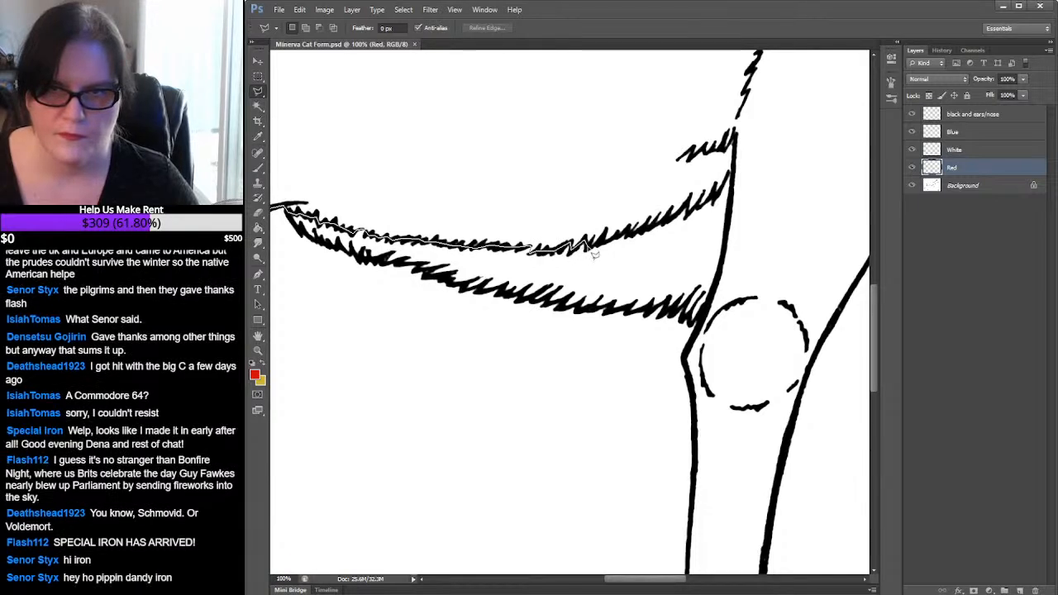
pyautogui.moveTo(612, 251)
pyautogui.mouseDown()
pyautogui.moveTo(703, 214)
pyautogui.moveTo(728, 195)
pyautogui.moveTo(735, 167)
pyautogui.moveTo(739, 211)
pyautogui.moveTo(719, 296)
pyautogui.moveTo(686, 363)
pyautogui.moveTo(695, 442)
pyautogui.moveTo(668, 133)
pyautogui.mouseUp()
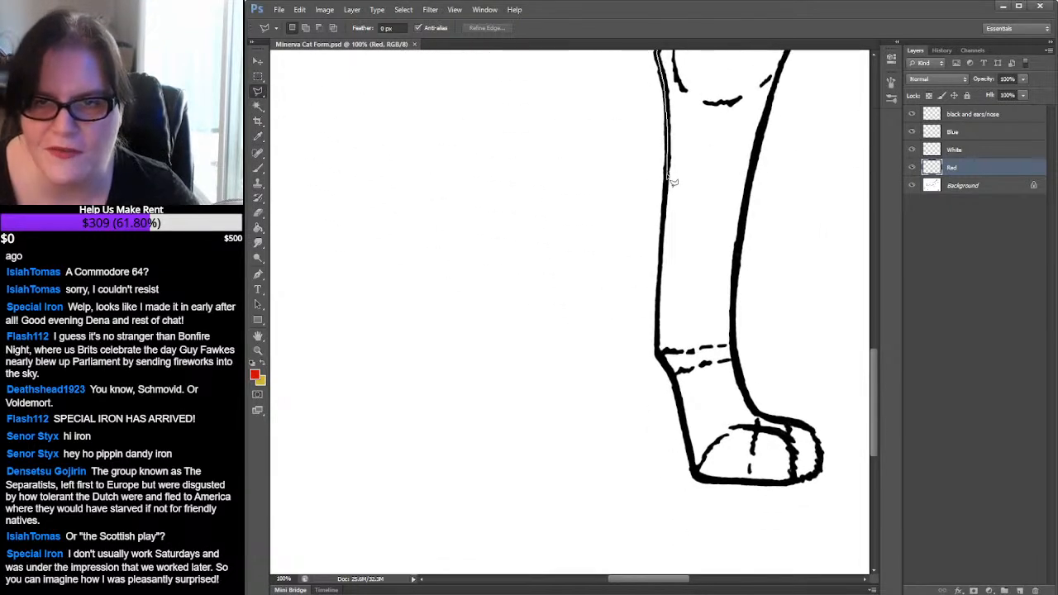
pyautogui.moveTo(671, 182)
pyautogui.mouseDown()
pyautogui.moveTo(658, 347)
pyautogui.moveTo(682, 418)
pyautogui.moveTo(683, 396)
pyautogui.moveTo(696, 477)
pyautogui.moveTo(708, 468)
pyautogui.mouseUp()
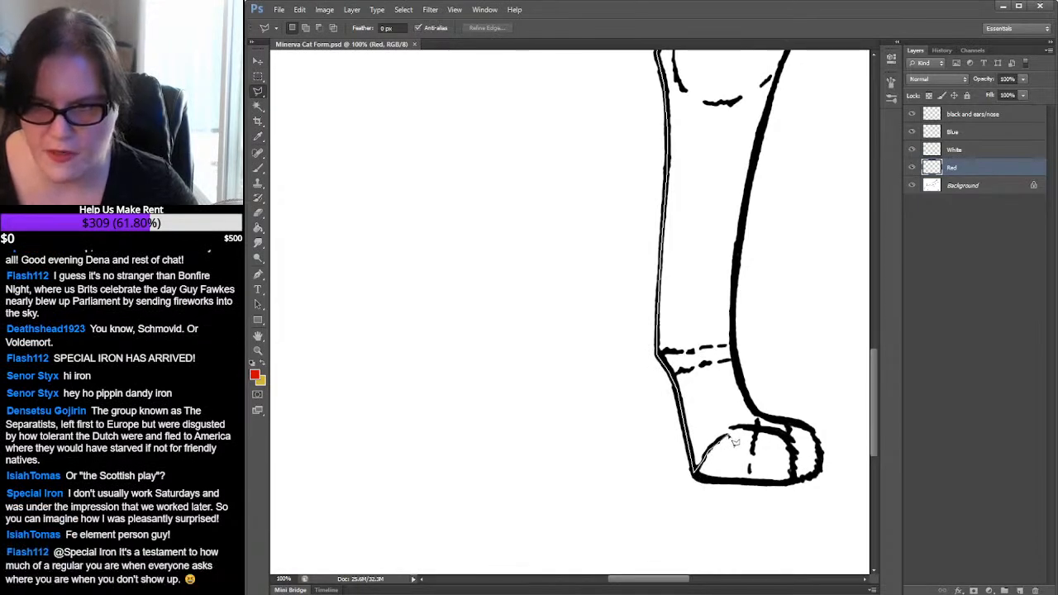
pyautogui.moveTo(732, 443)
pyautogui.mouseDown()
pyautogui.moveTo(765, 433)
pyautogui.moveTo(734, 363)
pyautogui.moveTo(731, 313)
pyautogui.moveTo(776, 127)
pyautogui.moveTo(769, 109)
pyautogui.moveTo(593, 458)
pyautogui.mouseUp()
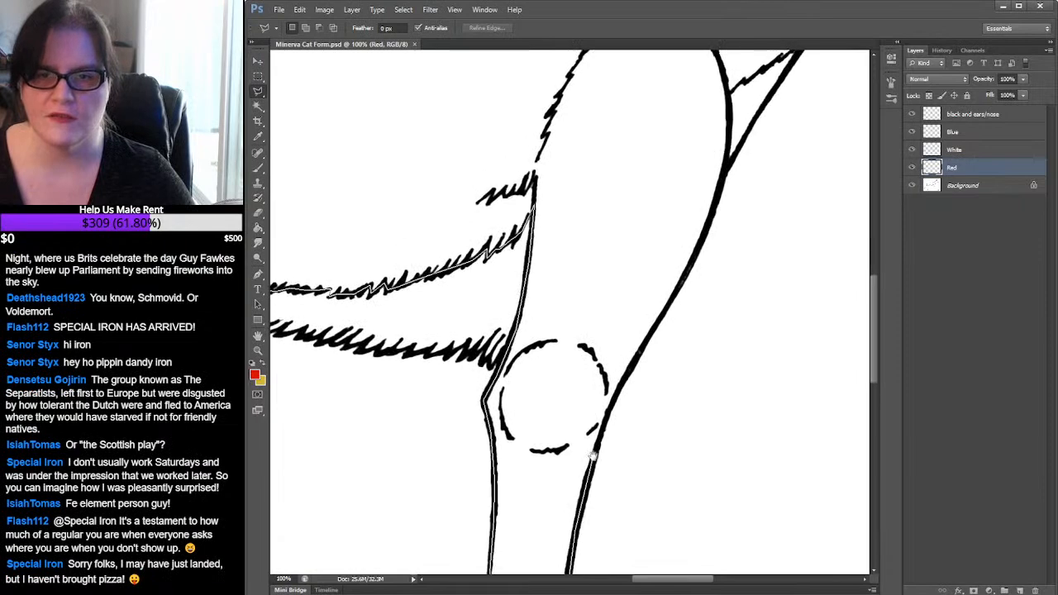
# Continue the lasso outline up the chest and throat and around the head to the back of the neck, leaving out the muzzle patch
pyautogui.moveTo(626, 403)
pyautogui.mouseDown()
pyautogui.moveTo(709, 238)
pyautogui.moveTo(729, 165)
pyautogui.mouseUp()
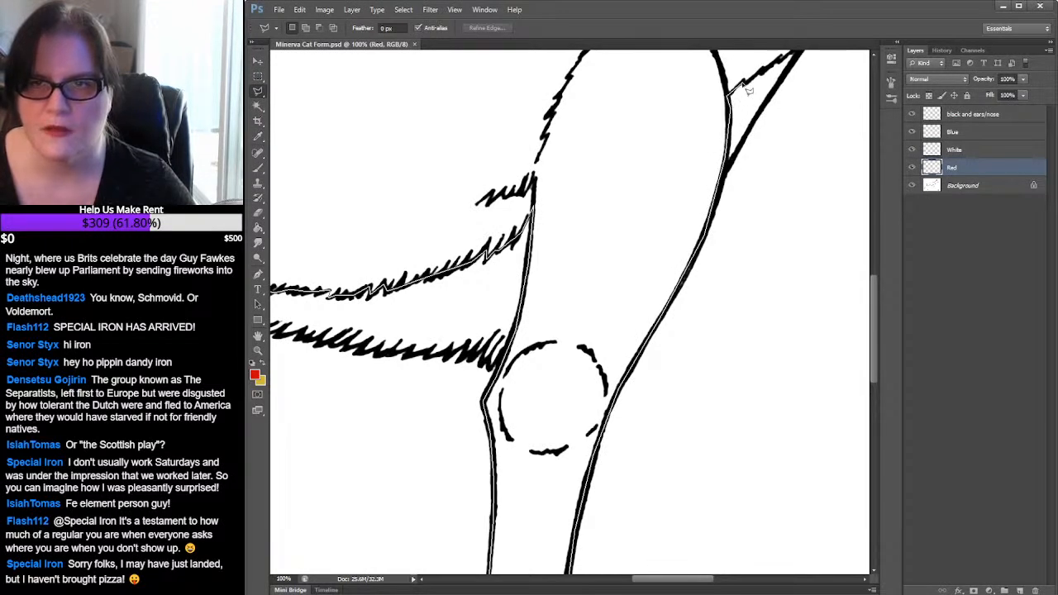
pyautogui.moveTo(761, 68); pyautogui.dragTo(623, 281)
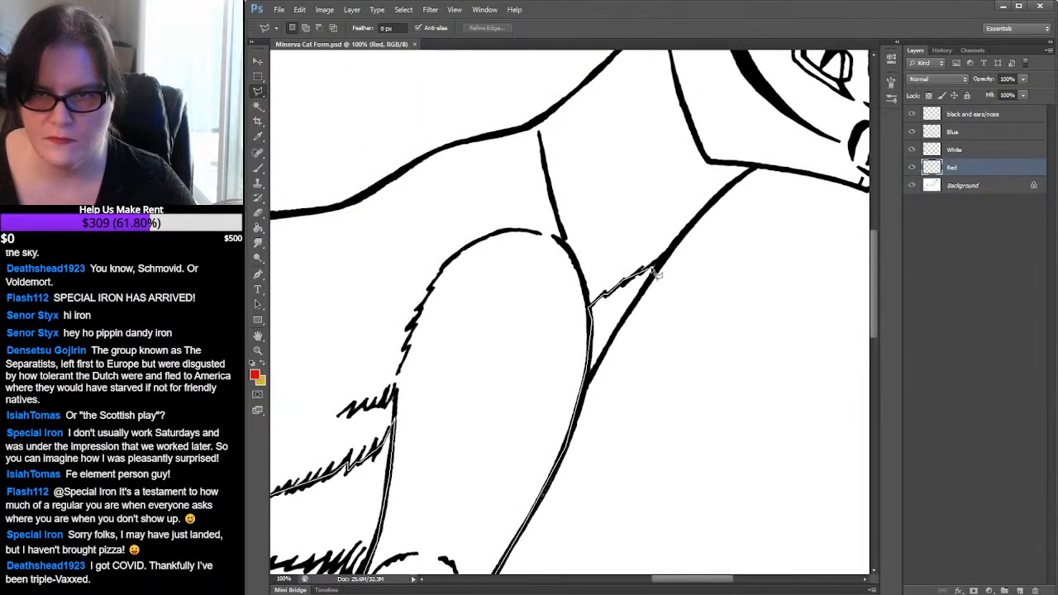
pyautogui.click(645, 271)
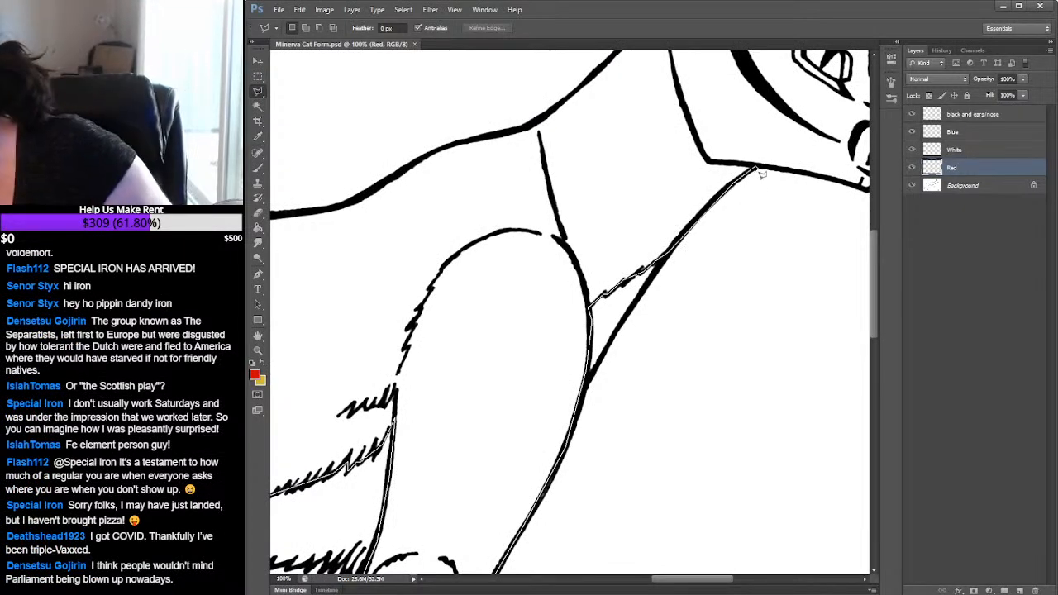
pyautogui.moveTo(761, 173); pyautogui.dragTo(584, 295)
pyautogui.click(585, 295)
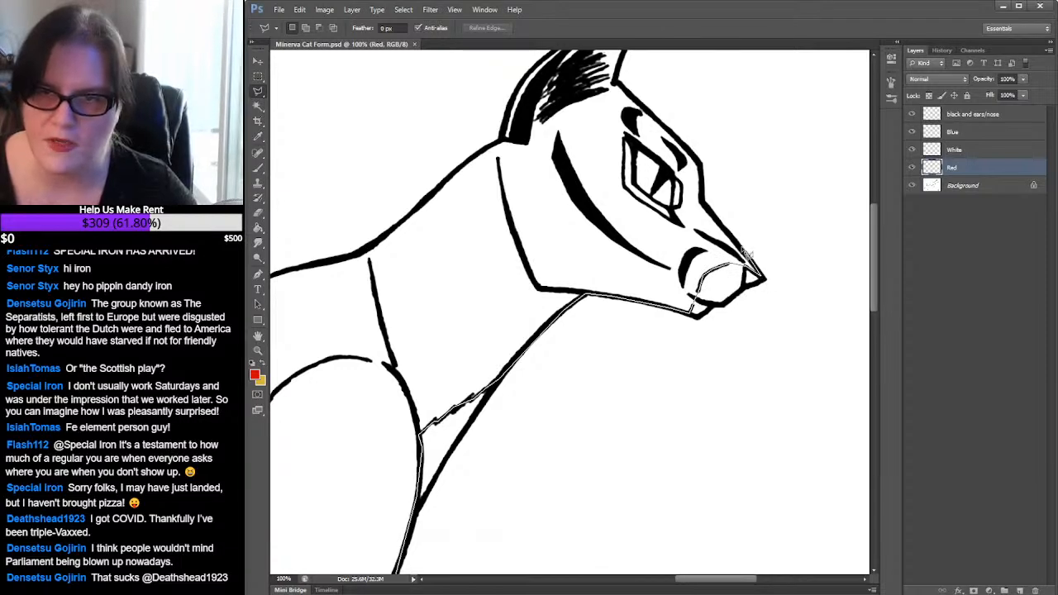
pyautogui.click(700, 163)
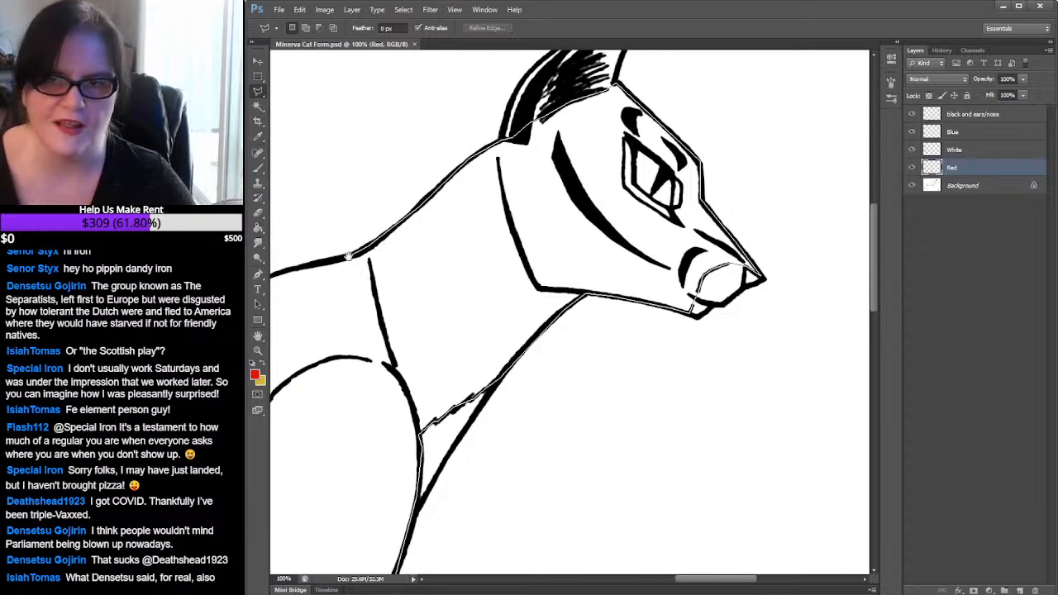
# Continue the lasso outline along the cat's back and around the jagged tail tip to the outline's starting point
pyautogui.moveTo(348, 255); pyautogui.dragTo(720, 210)
pyautogui.click(662, 224)
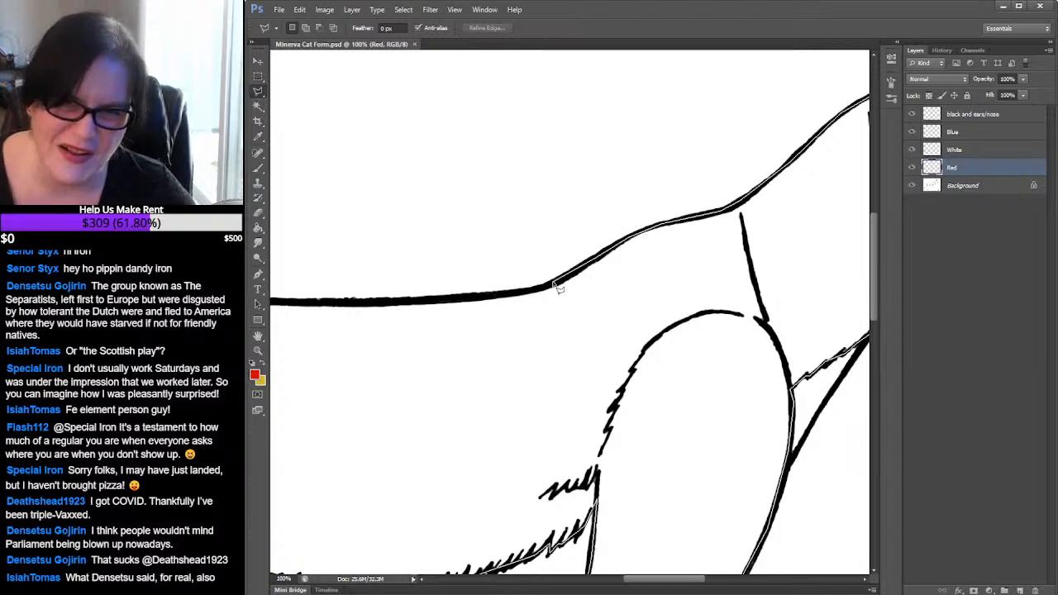
pyautogui.click(375, 305)
pyautogui.moveTo(304, 302); pyautogui.dragTo(671, 293)
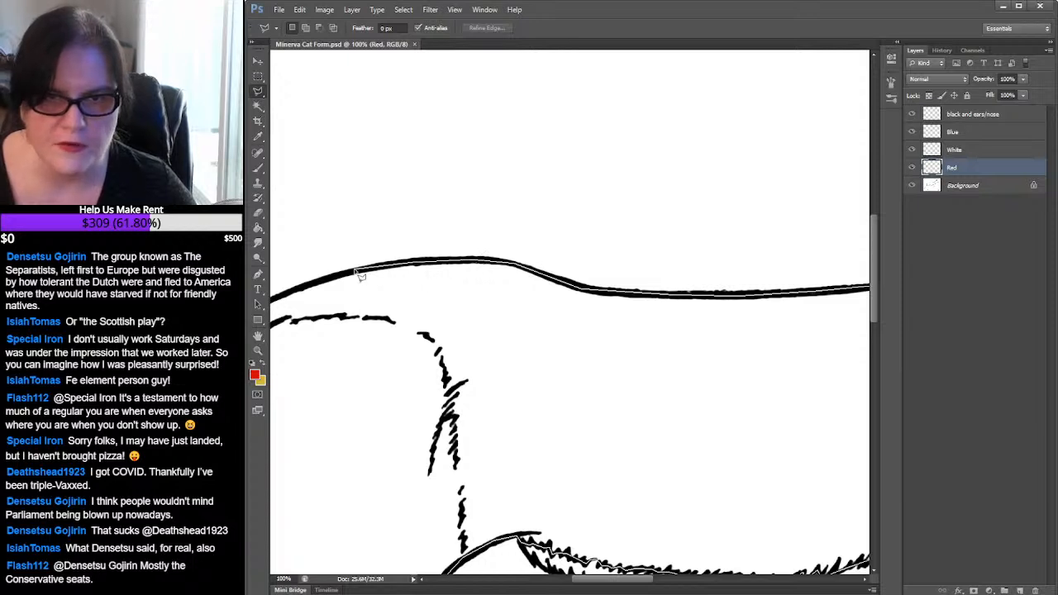
pyautogui.moveTo(354, 268); pyautogui.dragTo(677, 217)
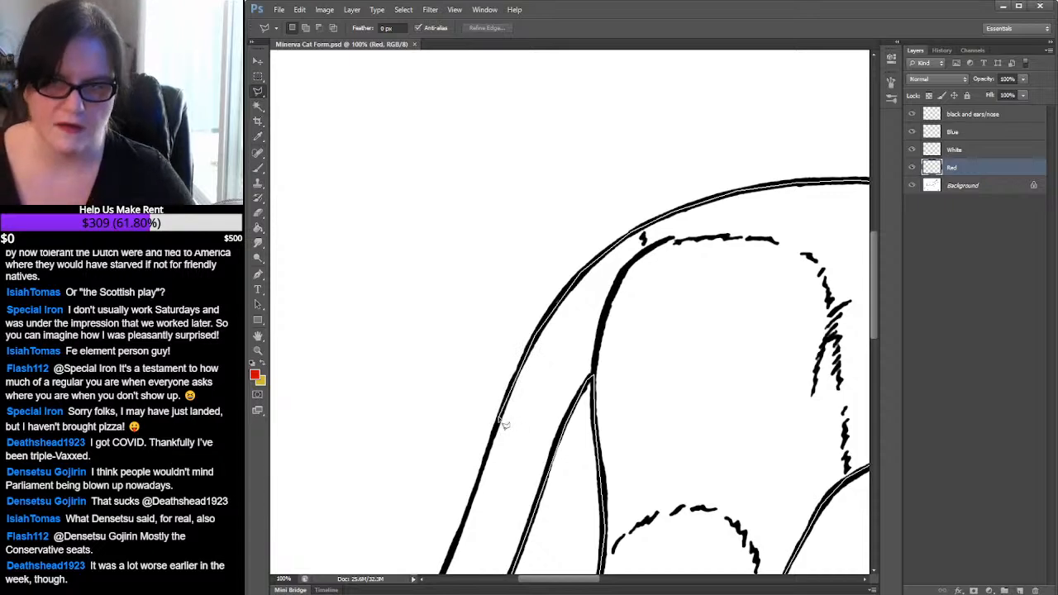
pyautogui.moveTo(496, 417)
pyautogui.mouseDown()
pyautogui.moveTo(626, 233)
pyautogui.moveTo(630, 178)
pyautogui.mouseUp()
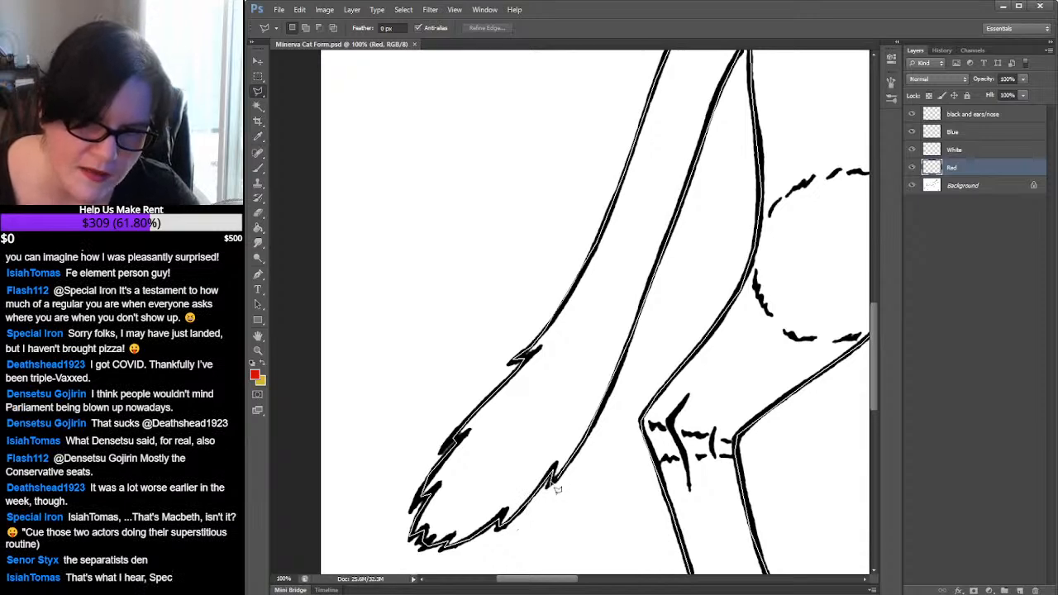
# Close the lasso selection around the red fur areas at the tail and detach the document into a floating window
pyautogui.doubleClick(557, 489)
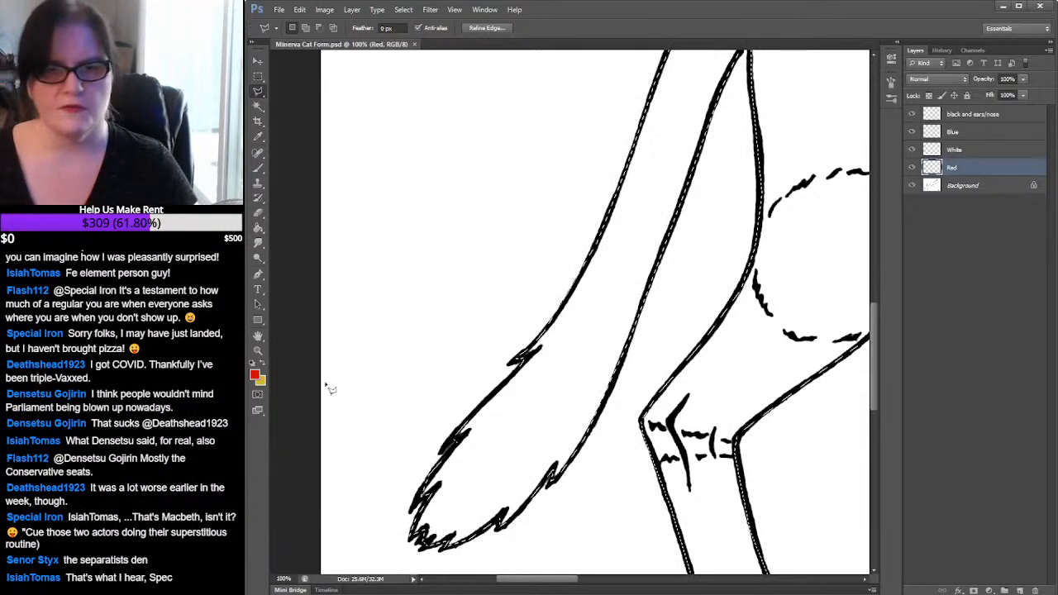
pyautogui.click(258, 350)
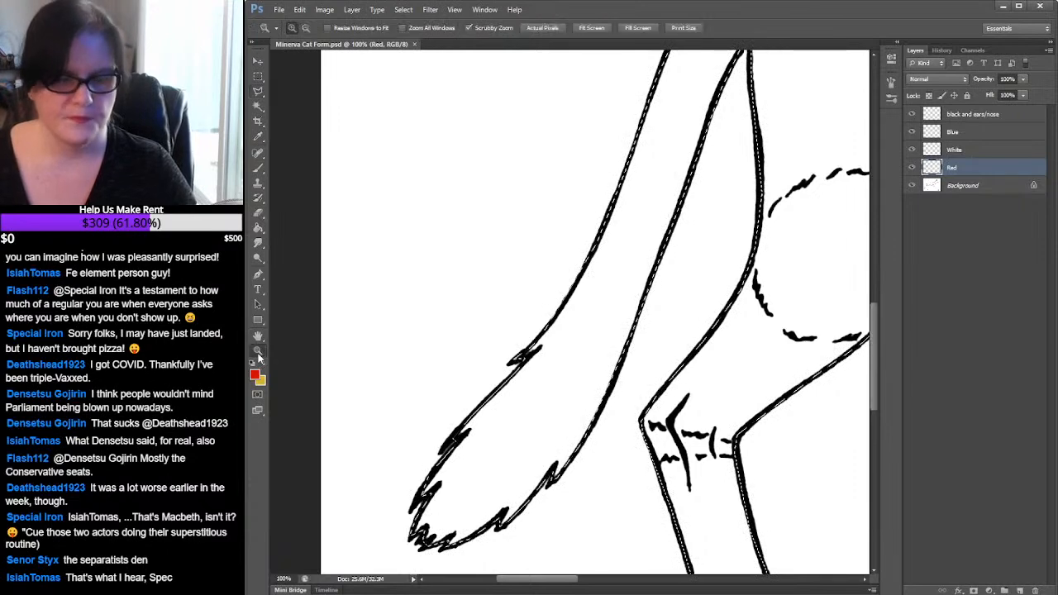
pyautogui.keyDown('alt'); pyautogui.click(759, 288); pyautogui.keyUp('alt')
pyautogui.keyDown('alt'); pyautogui.click(759, 288); pyautogui.keyUp('alt')
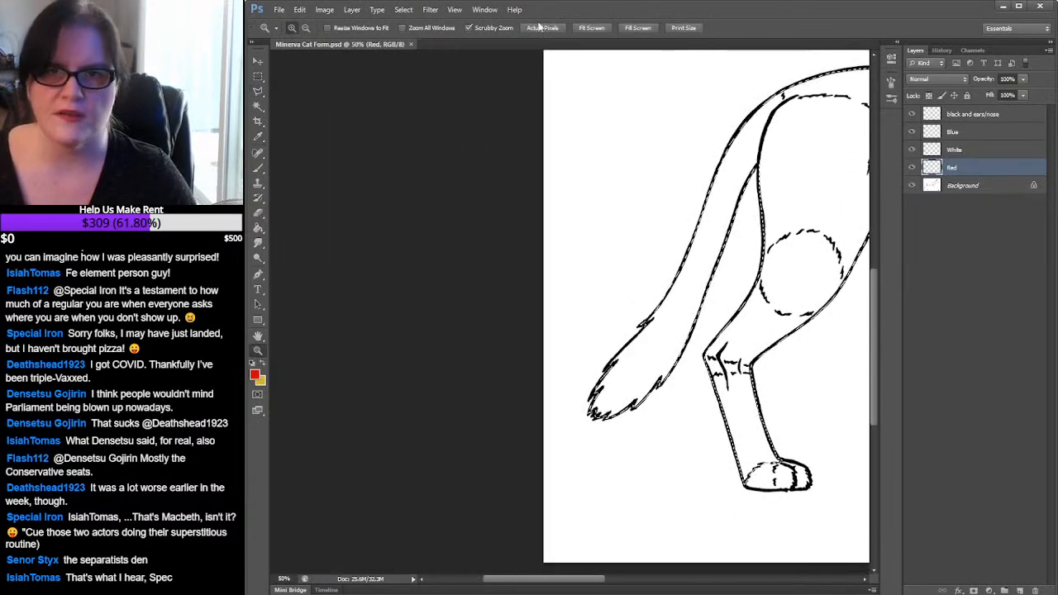
pyautogui.moveTo(396, 43); pyautogui.dragTo(406, 58)
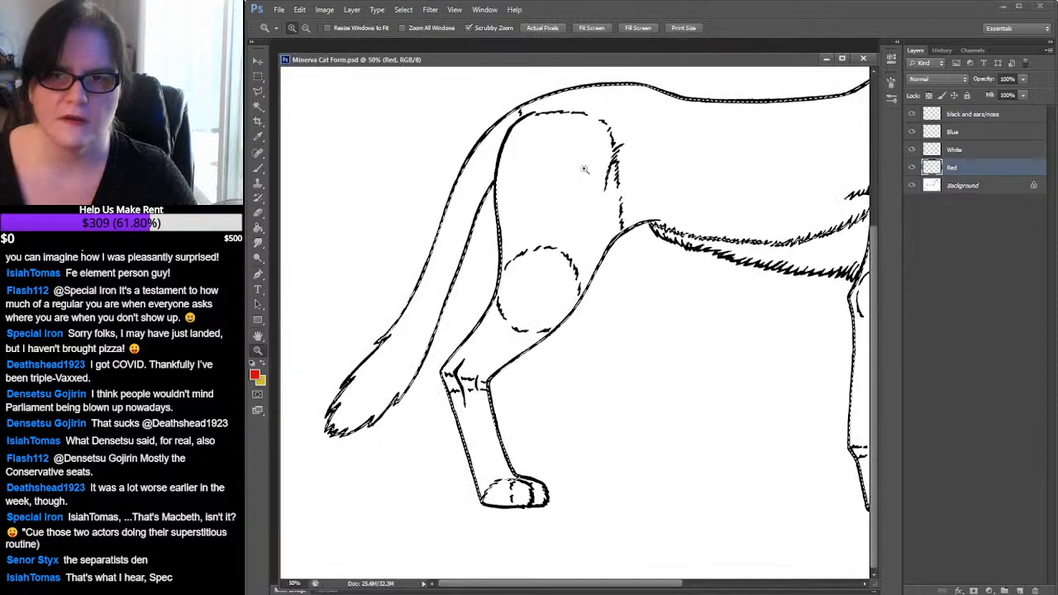
# Subtract the cat's eye from the red fur selection with a polygonal lasso outline around the eye's edge
pyautogui.moveTo(791, 259); pyautogui.dragTo(572, 316)
pyautogui.moveTo(796, 229); pyautogui.dragTo(646, 370)
pyautogui.moveTo(710, 227); pyautogui.dragTo(710, 227)
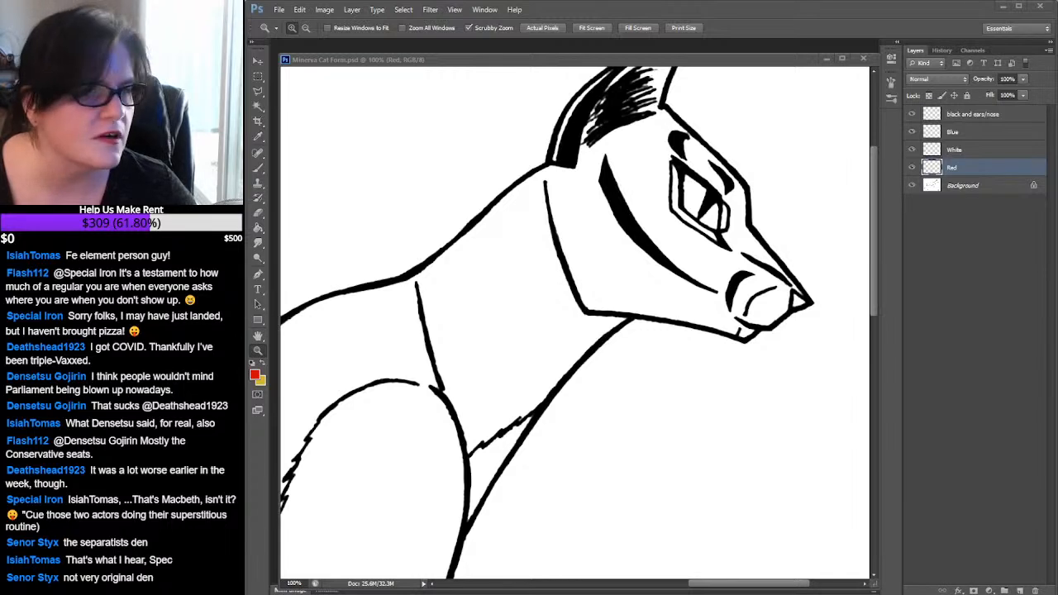
pyautogui.click(681, 60)
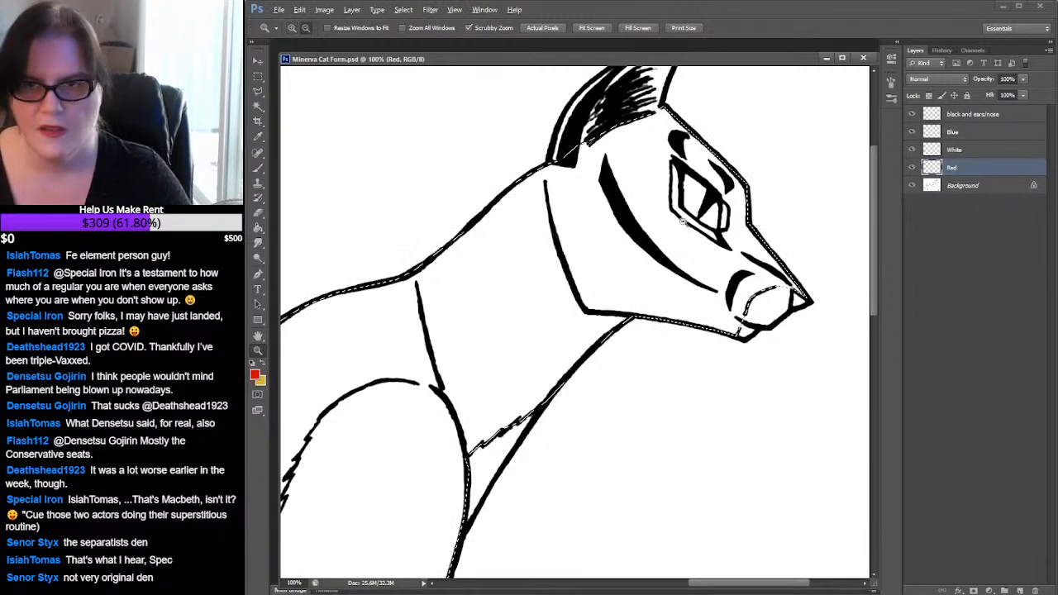
pyautogui.press('l')
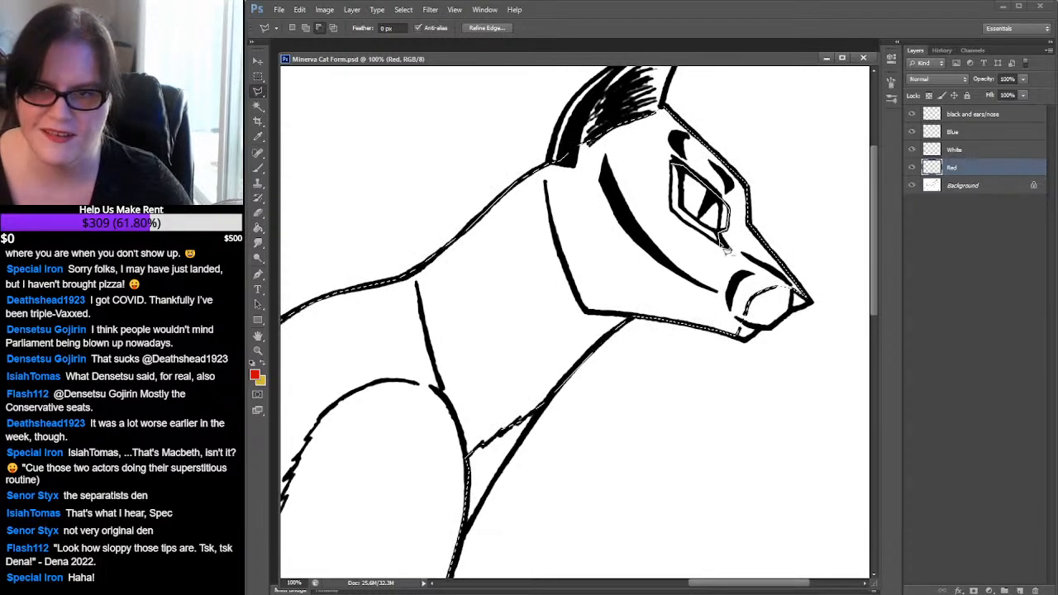
pyautogui.click(676, 217)
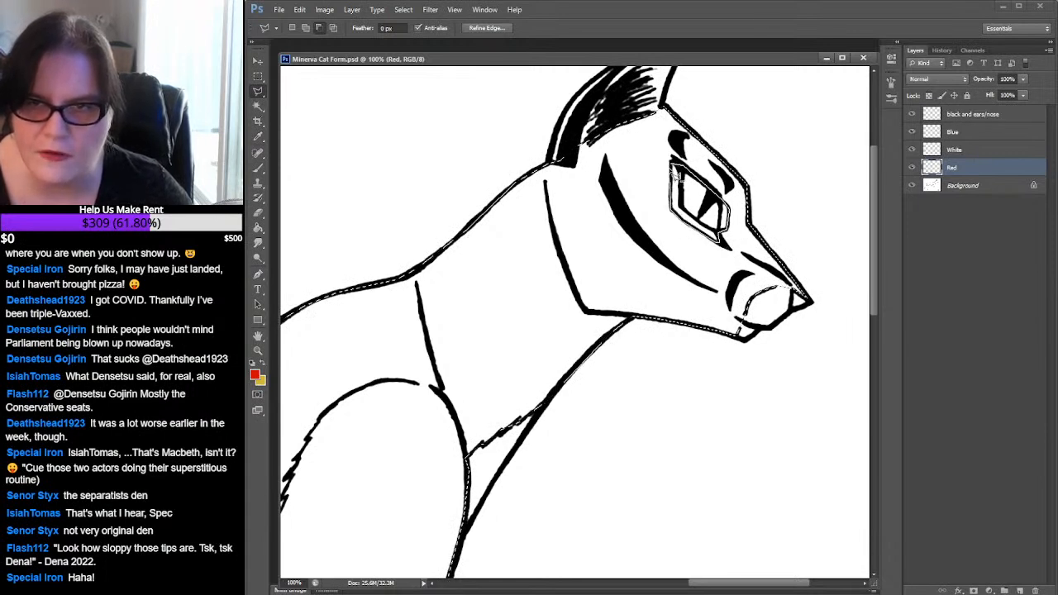
pyautogui.click(676, 171)
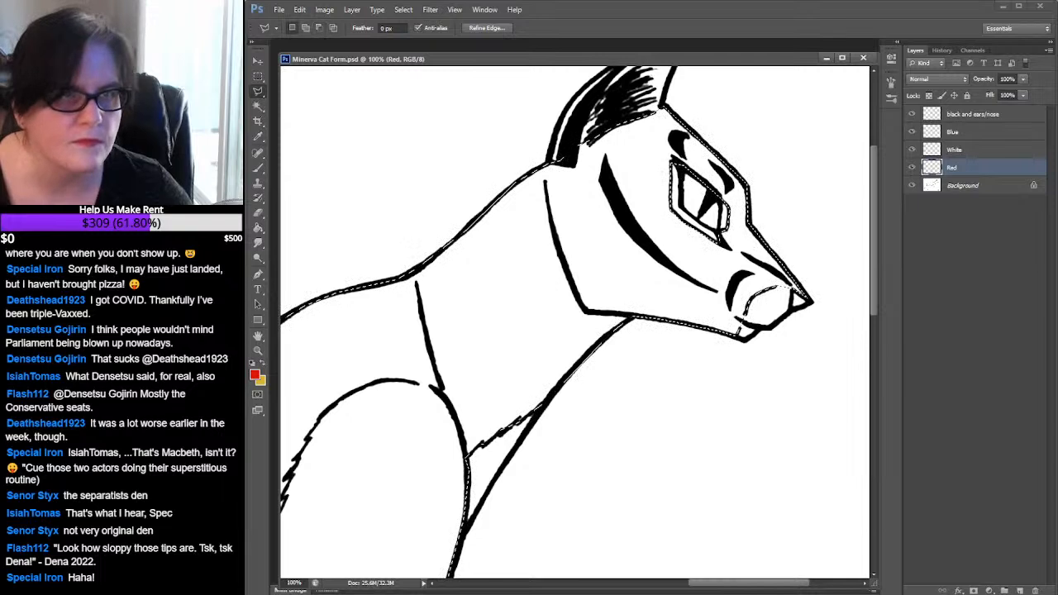
pyautogui.hotkey('ctrl', 'd')
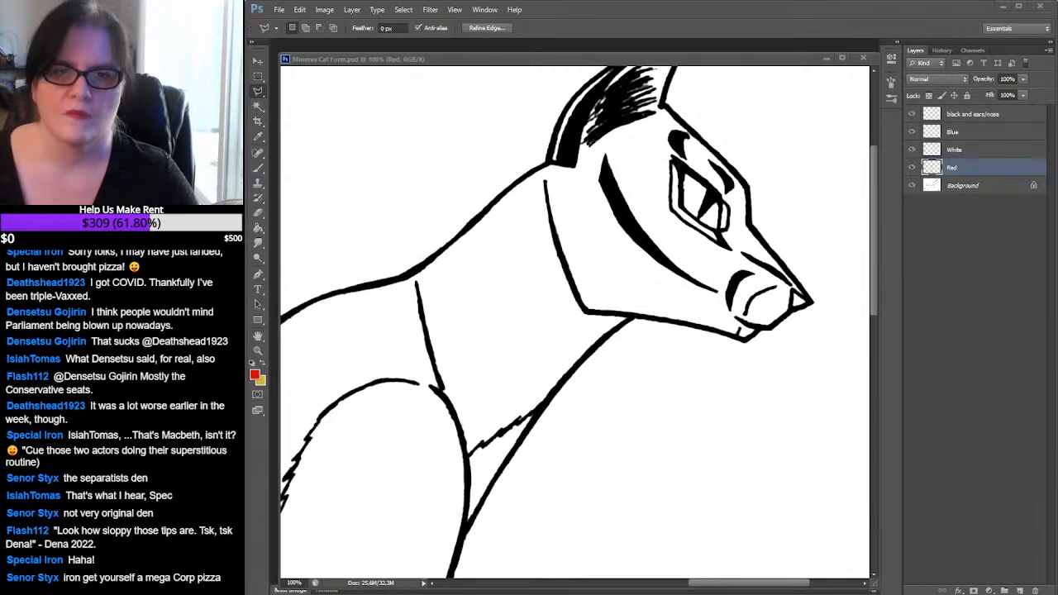
# Fill the selected body, legs, tail and head with the red foreground colour and set the Red layer's blend mode to Multiply
pyautogui.click(257, 350)
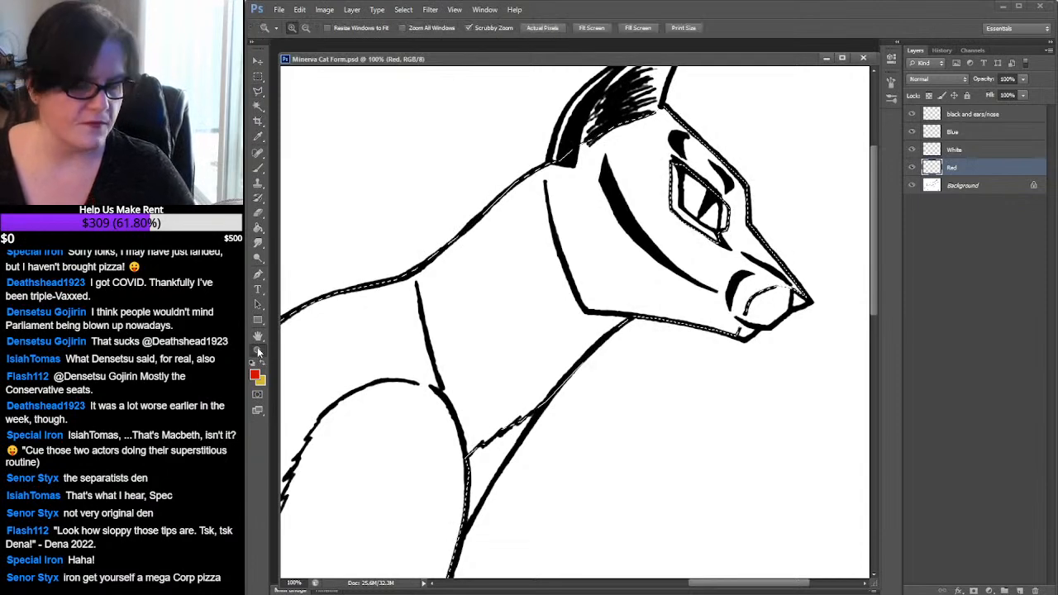
pyautogui.keyDown('alt'); pyautogui.click(639, 314); pyautogui.keyUp('alt')
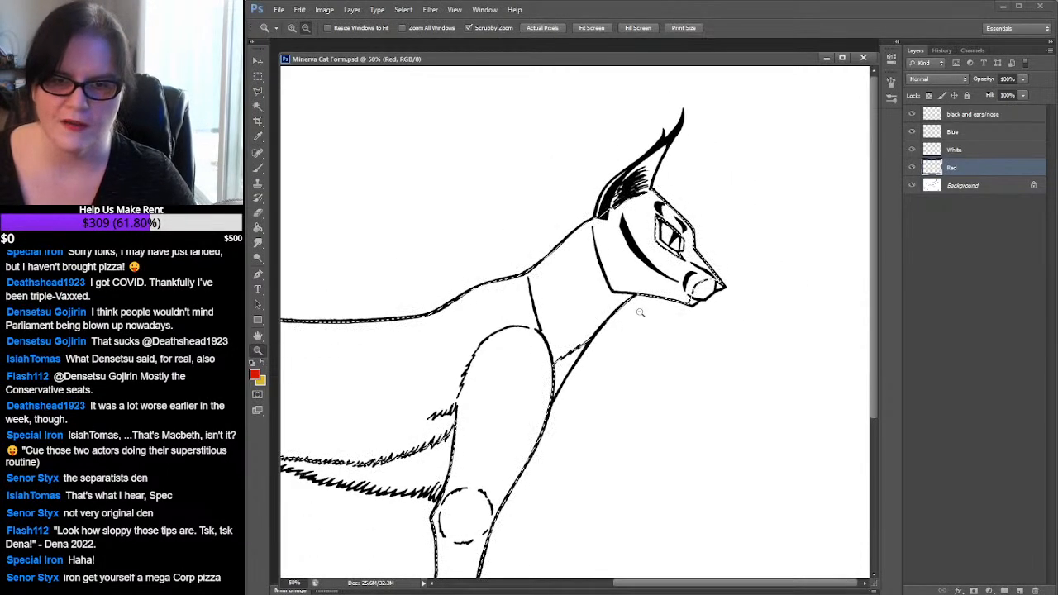
pyautogui.keyDown('alt'); pyautogui.click(640, 312); pyautogui.keyUp('alt')
pyautogui.moveTo(639, 312); pyautogui.dragTo(702, 310)
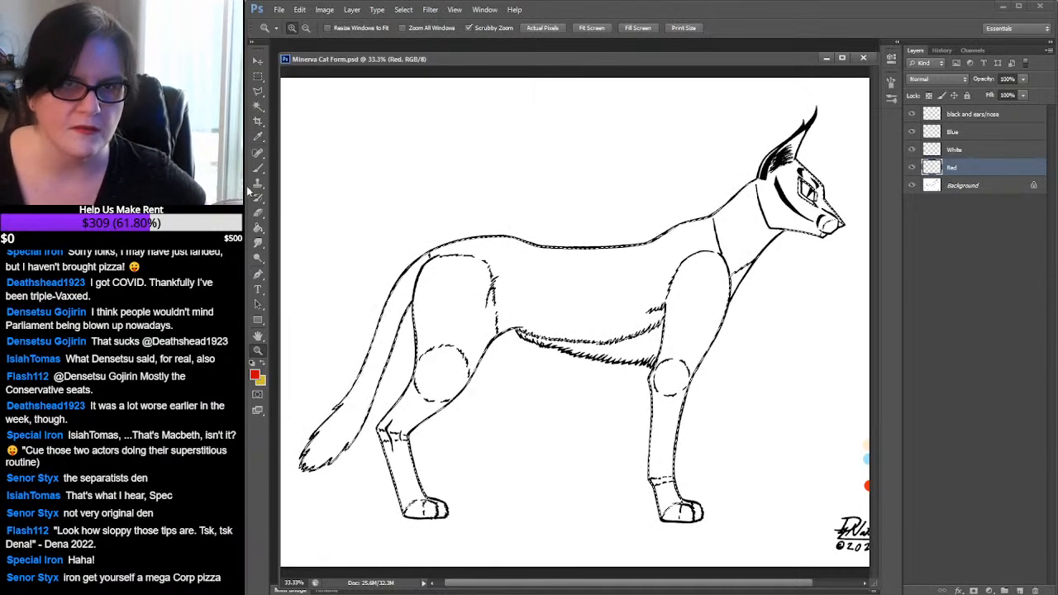
pyautogui.click(258, 228)
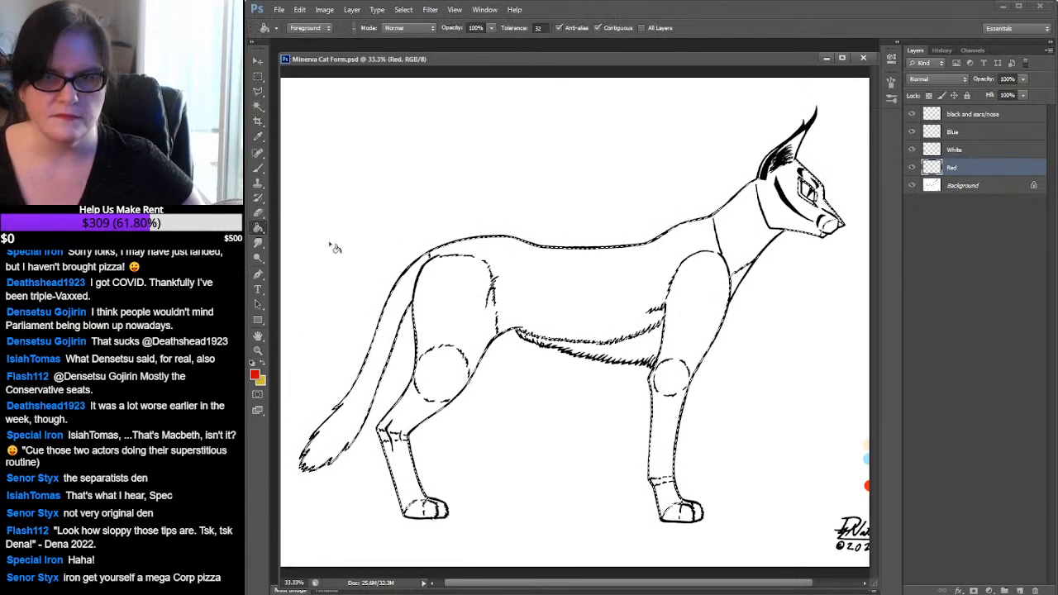
pyautogui.click(608, 266)
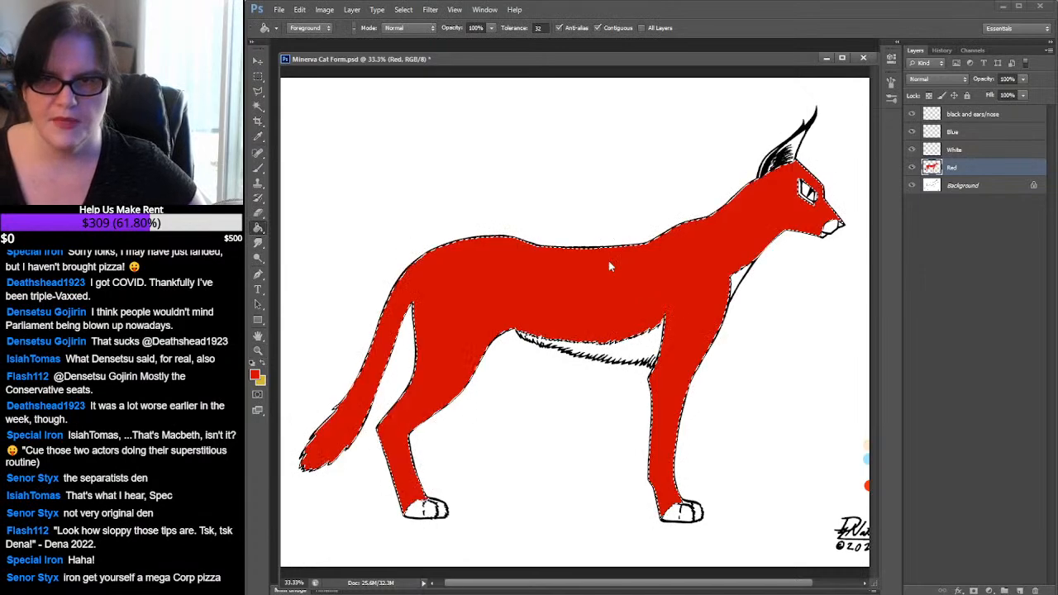
pyautogui.click(963, 78)
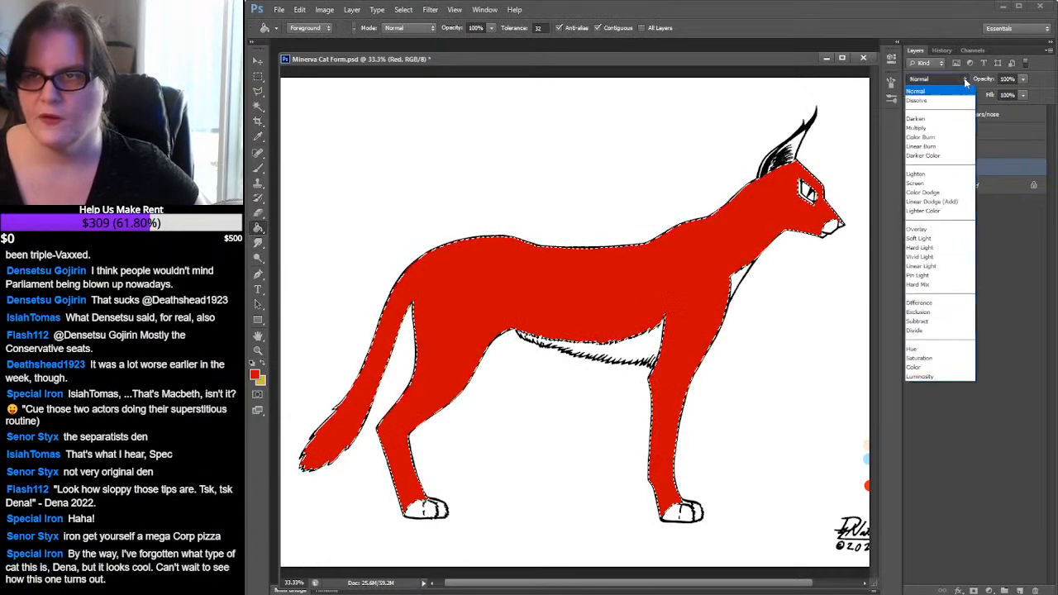
pyautogui.click(938, 128)
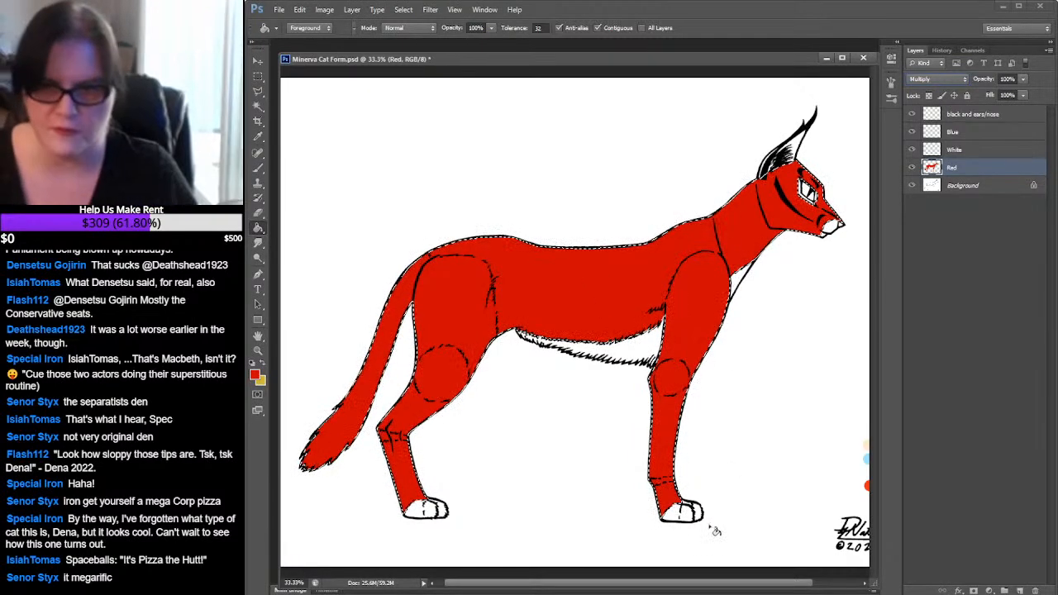
# Make the White layer active and set the foreground colour to white (ffffff)
pyautogui.moveTo(716, 581); pyautogui.dragTo(763, 589)
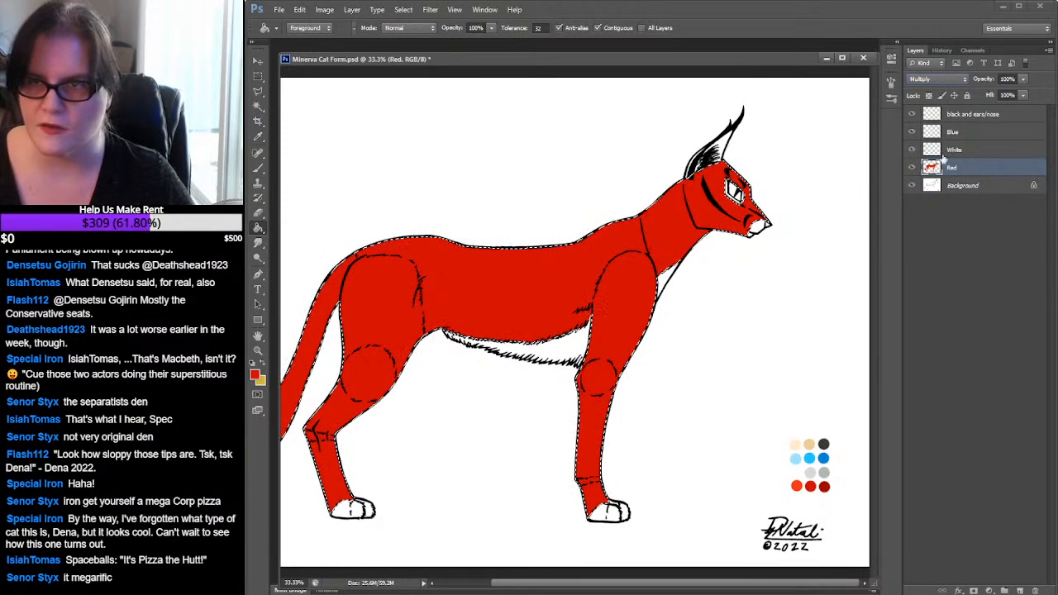
pyautogui.click(931, 153)
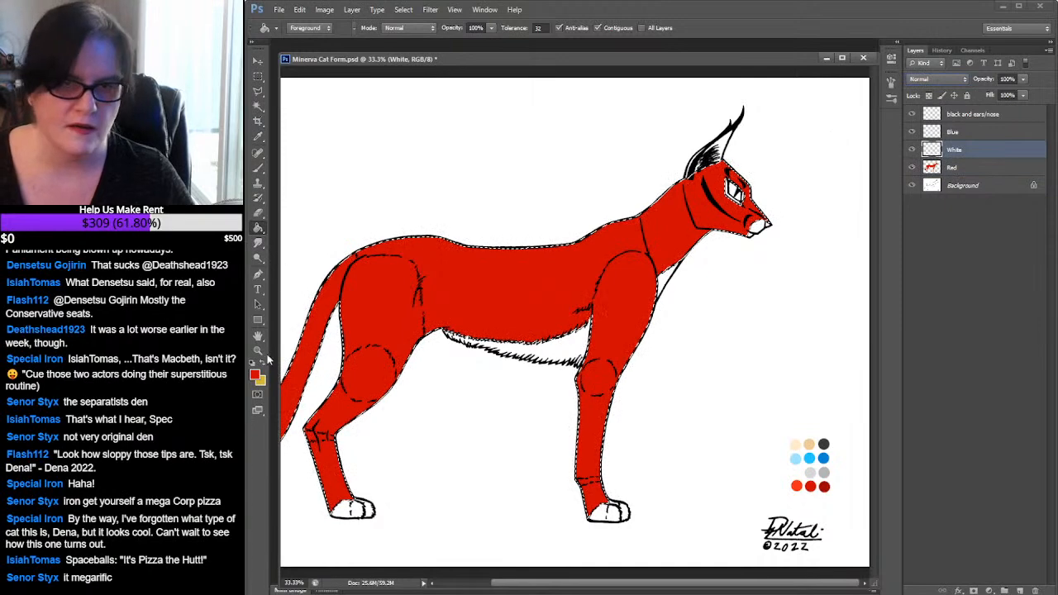
pyautogui.click(255, 376)
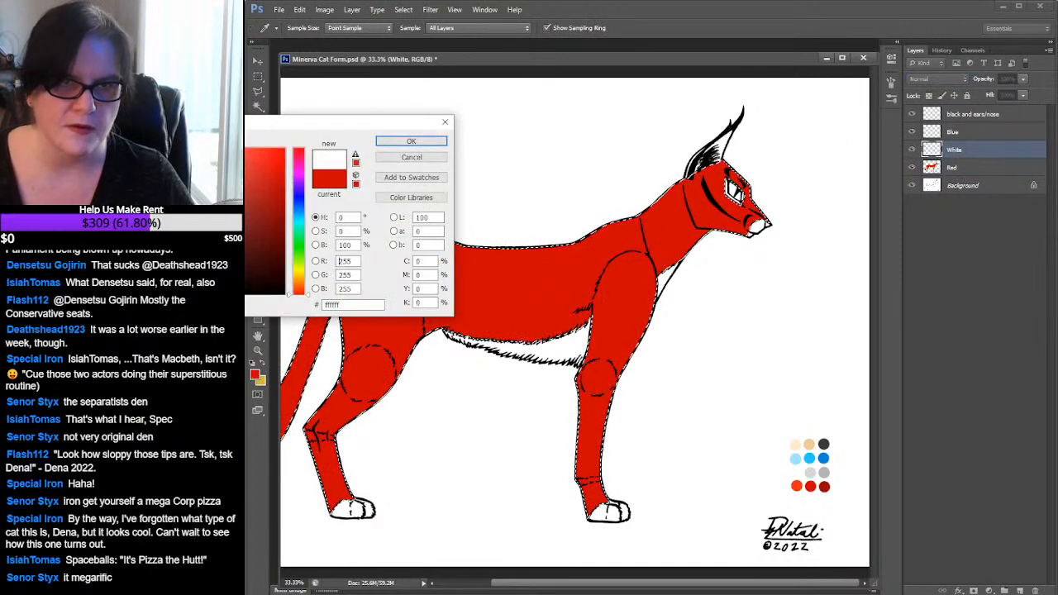
pyautogui.click(397, 141)
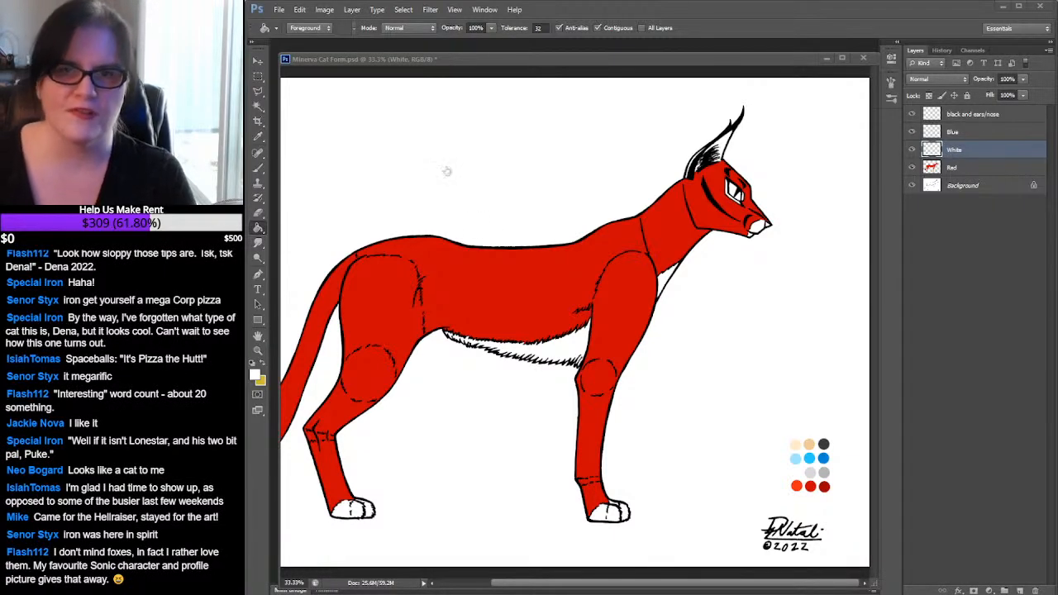
# Select the white hind paw with a polygonal lasso outline, overlapping the red fur above it
pyautogui.click(445, 60)
pyautogui.moveTo(448, 281); pyautogui.dragTo(480, 281)
pyautogui.click(692, 241)
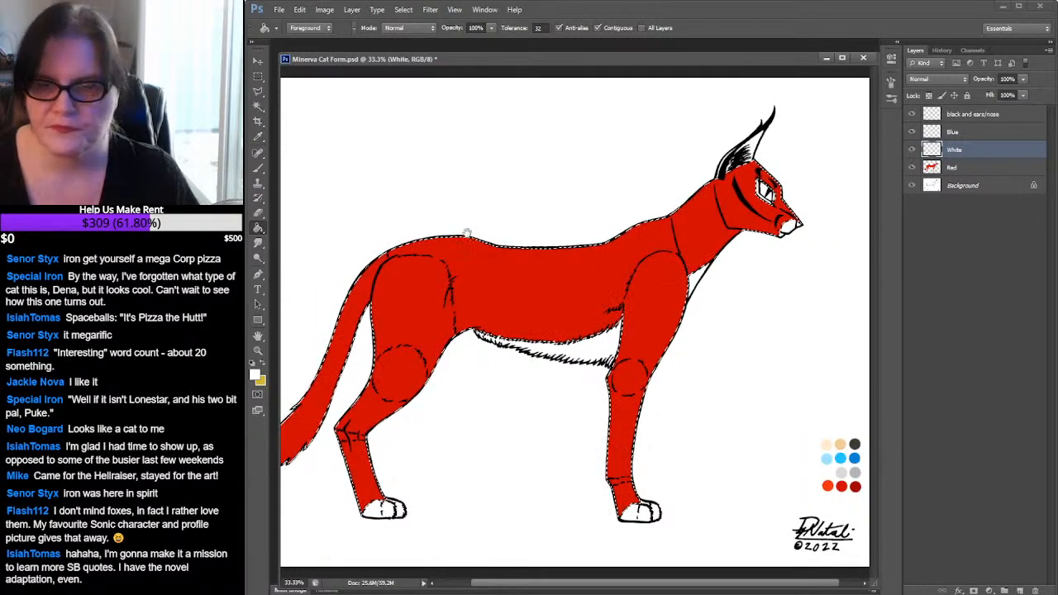
pyautogui.click(257, 350)
pyautogui.click(401, 528)
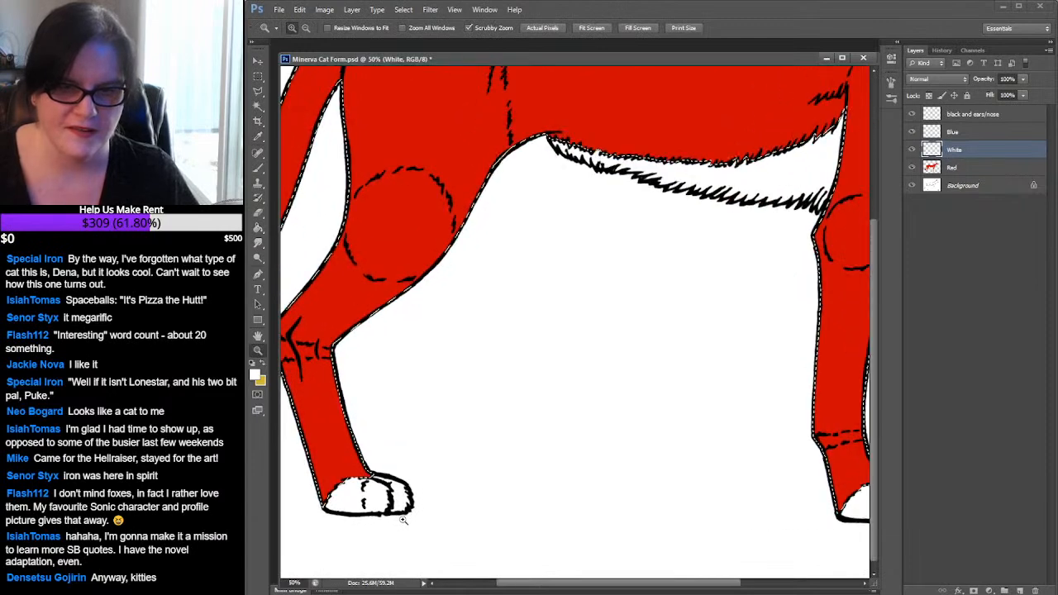
pyautogui.click(403, 518)
pyautogui.moveTo(460, 482); pyautogui.dragTo(559, 372)
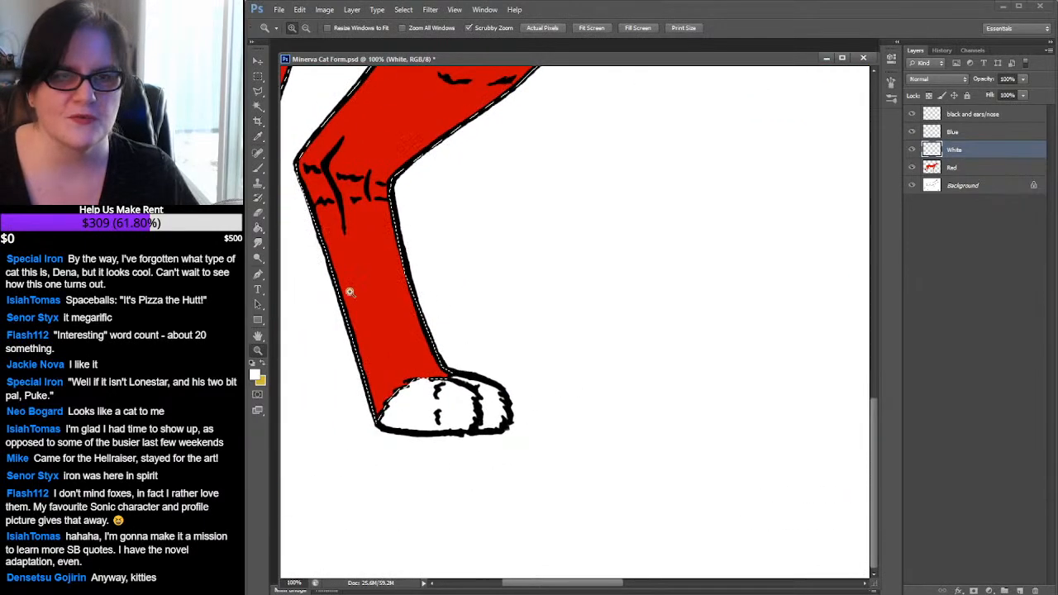
pyautogui.click(258, 91)
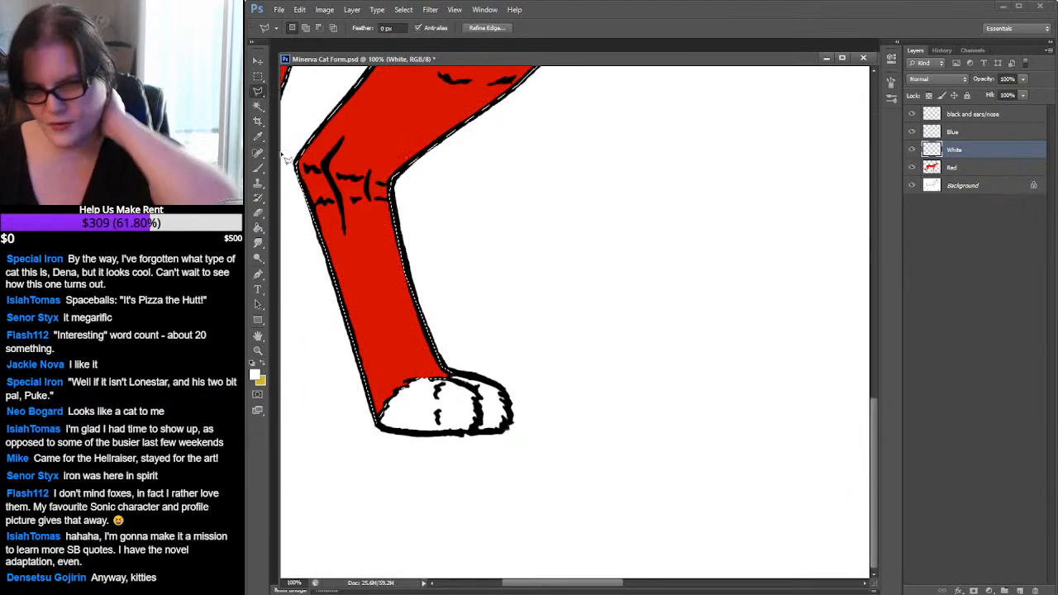
pyautogui.click(380, 417)
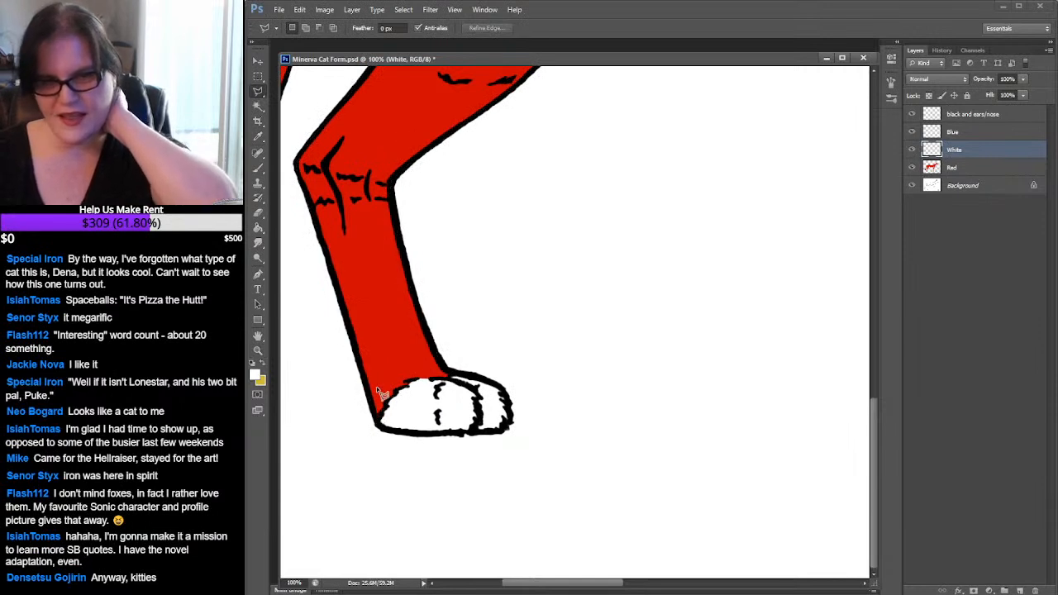
pyautogui.moveTo(384, 435)
pyautogui.mouseDown()
pyautogui.moveTo(464, 439)
pyautogui.moveTo(516, 427)
pyautogui.moveTo(506, 397)
pyautogui.moveTo(467, 374)
pyautogui.moveTo(413, 374)
pyautogui.mouseUp()
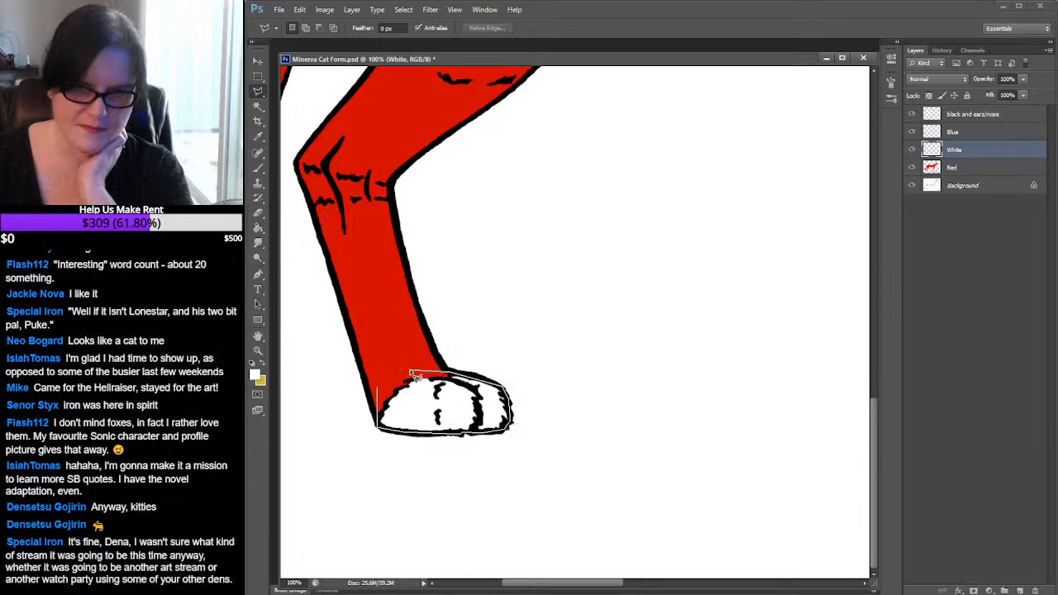
pyautogui.doubleClick(411, 372)
# Add the white front paw to the selection with a polygonal lasso outline along its sole, toes and upper edge
pyautogui.moveTo(679, 265)
pyautogui.mouseDown()
pyautogui.moveTo(554, 248)
pyautogui.moveTo(495, 260)
pyautogui.mouseUp()
pyautogui.moveTo(717, 288); pyautogui.dragTo(564, 283)
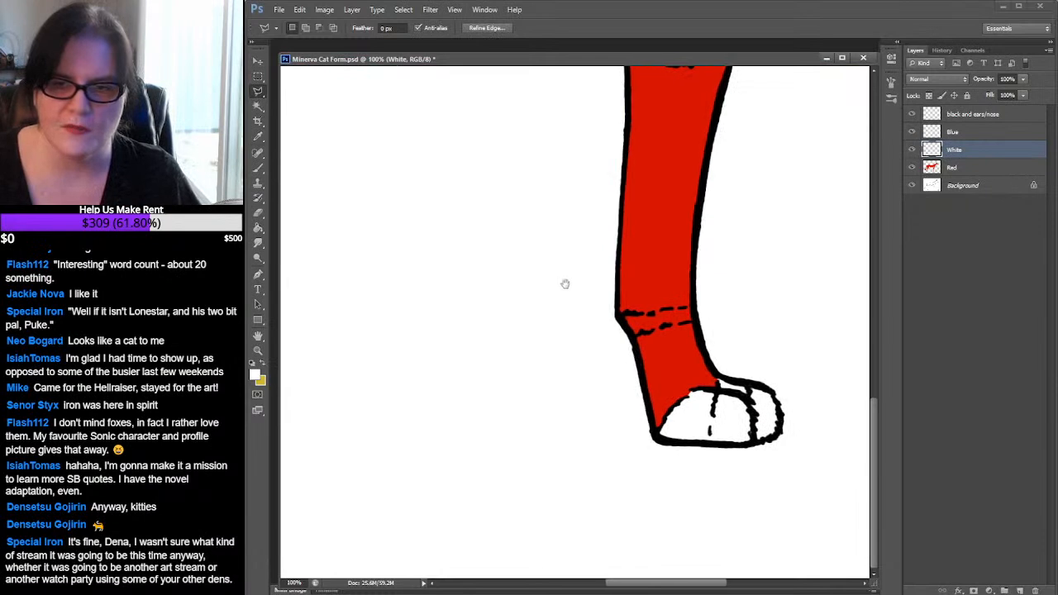
pyautogui.click(670, 371)
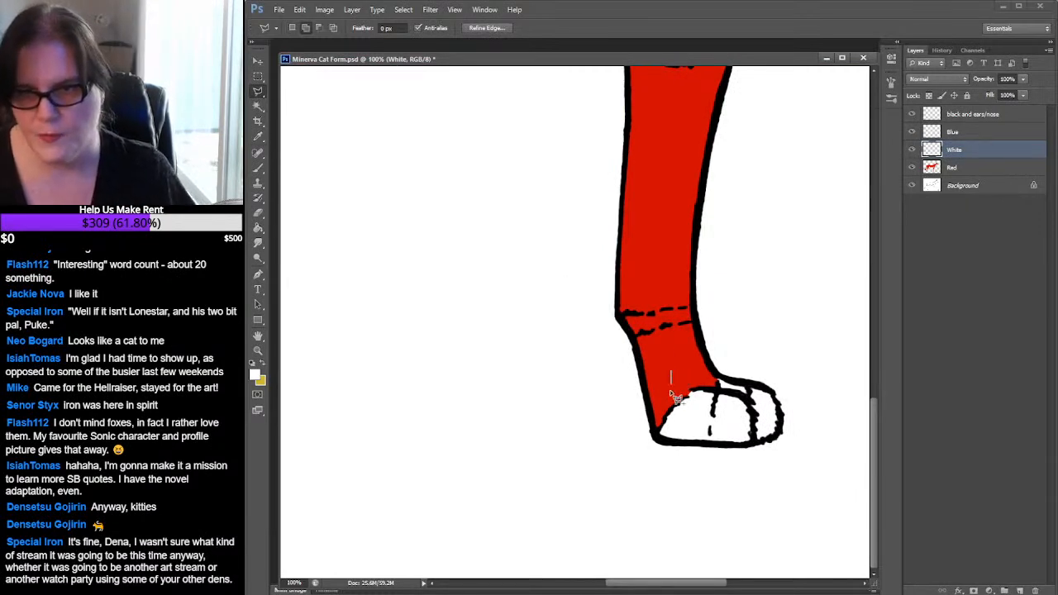
pyautogui.click(656, 439)
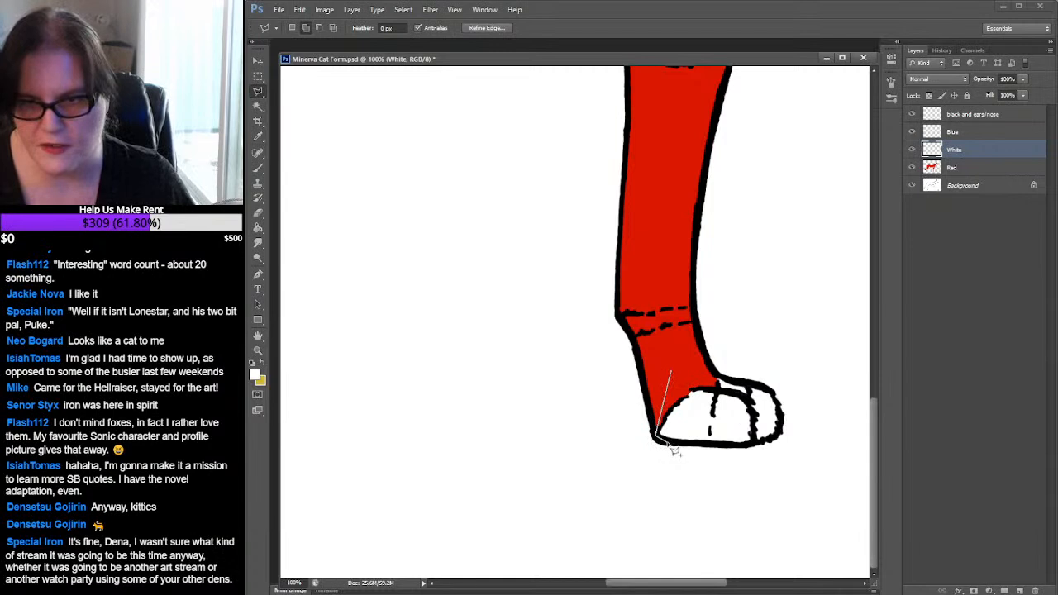
pyautogui.click(747, 447)
pyautogui.click(776, 436)
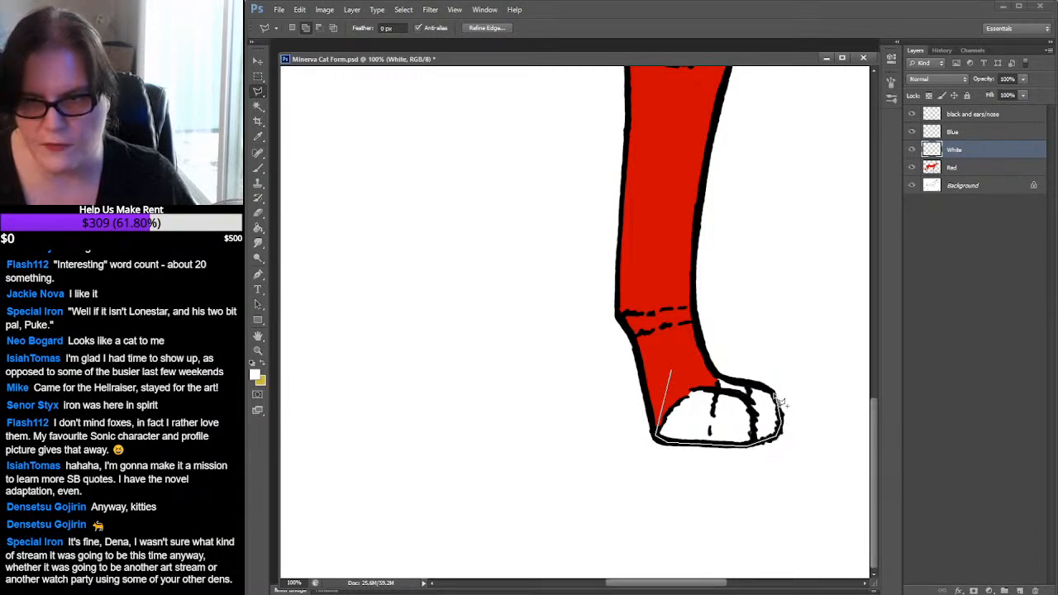
pyautogui.click(776, 394)
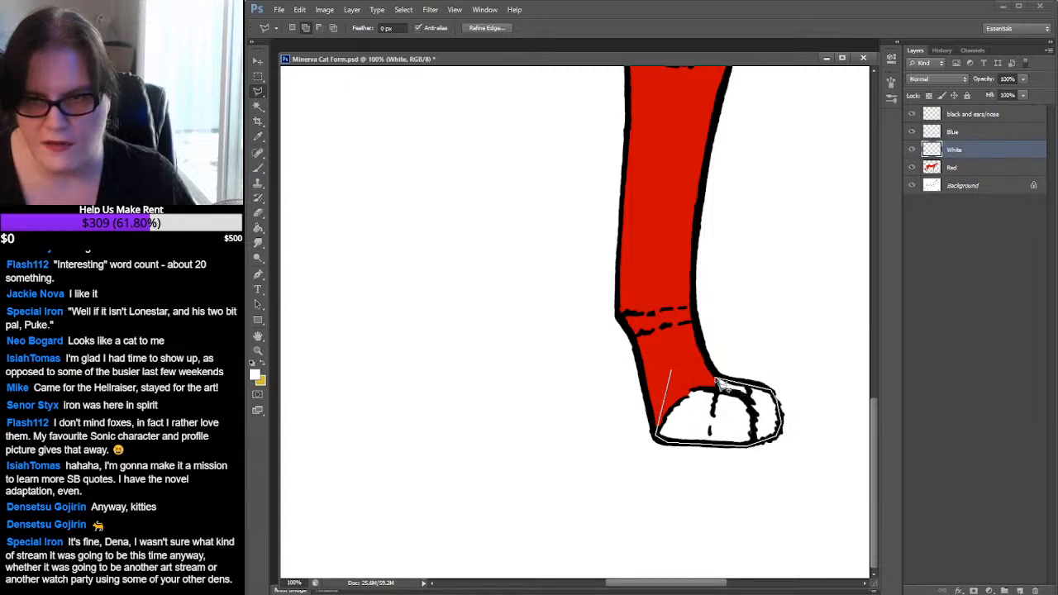
# Add the white belly strip to the selection with a polygonal lasso outline along its lower fur edge, overlapping the red body and front leg
pyautogui.moveTo(744, 158); pyautogui.dragTo(581, 388)
pyautogui.moveTo(704, 195); pyautogui.dragTo(801, 364)
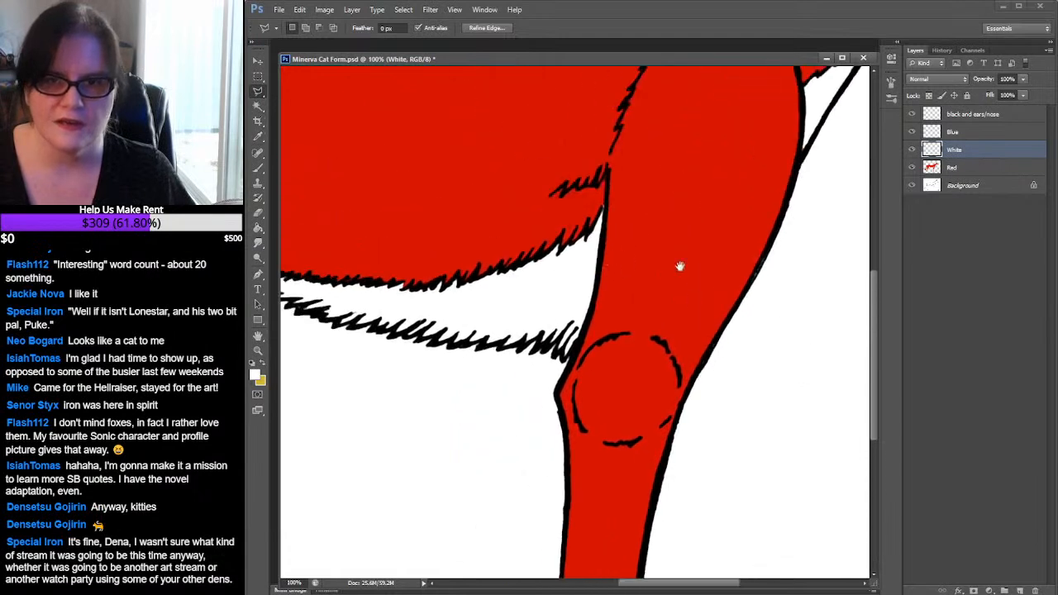
pyautogui.moveTo(615, 265); pyautogui.dragTo(786, 274)
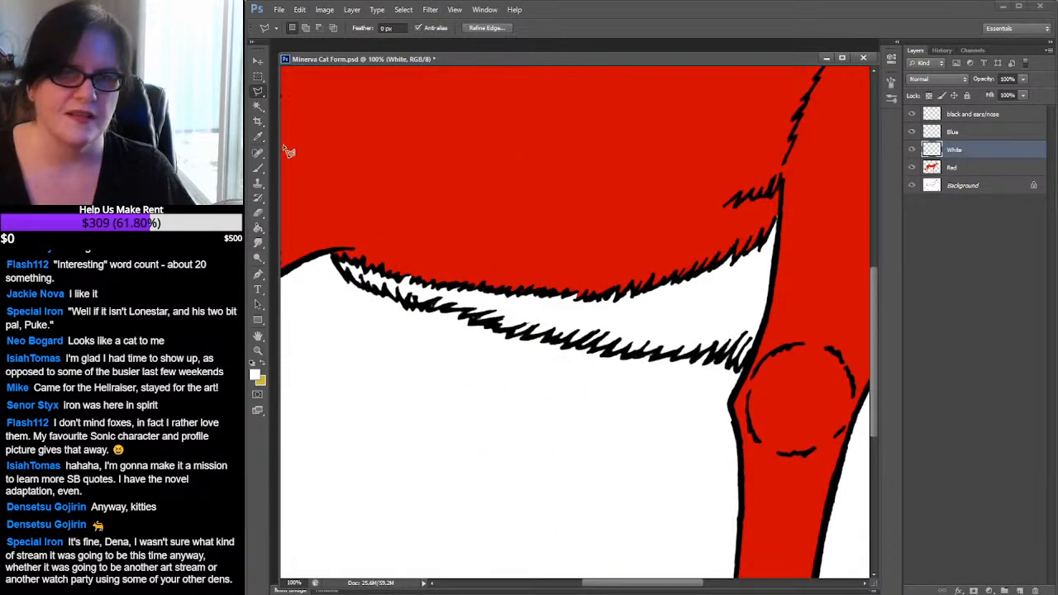
pyautogui.click(469, 216)
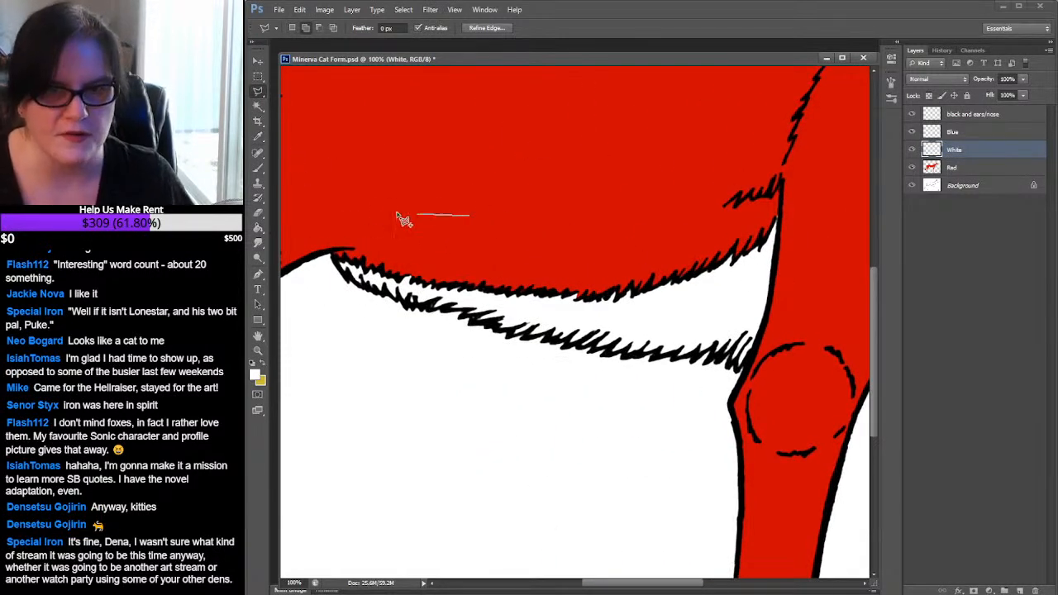
pyautogui.click(328, 220)
pyautogui.click(331, 248)
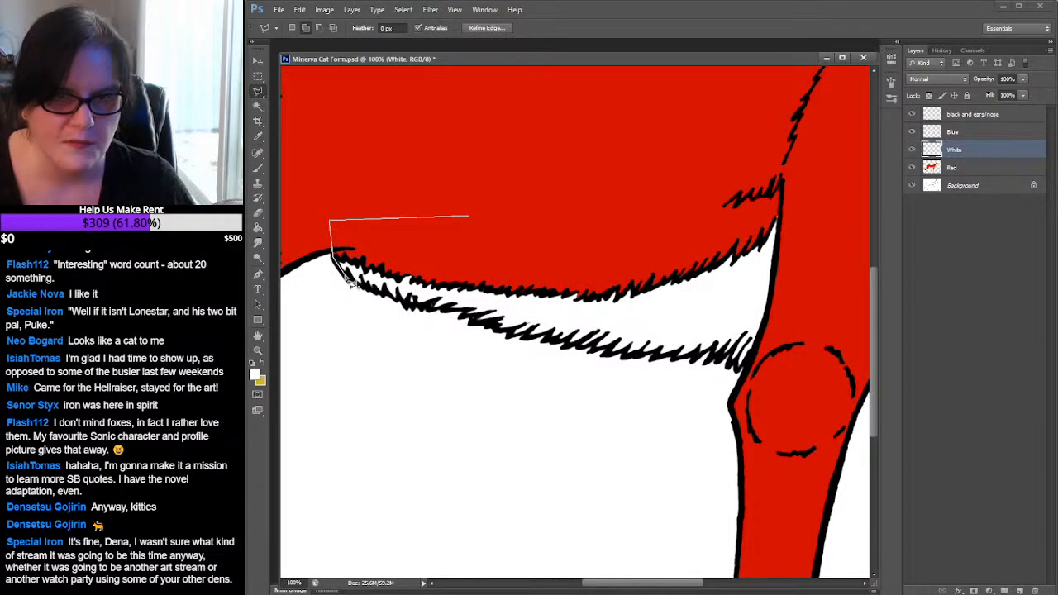
pyautogui.click(361, 287)
pyautogui.click(369, 289)
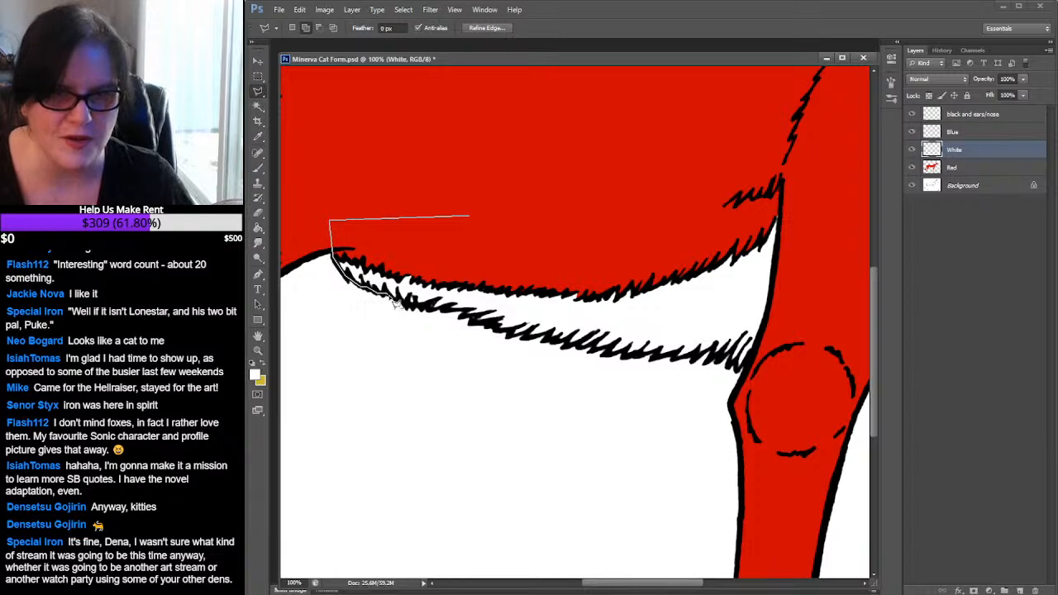
pyautogui.click(409, 306)
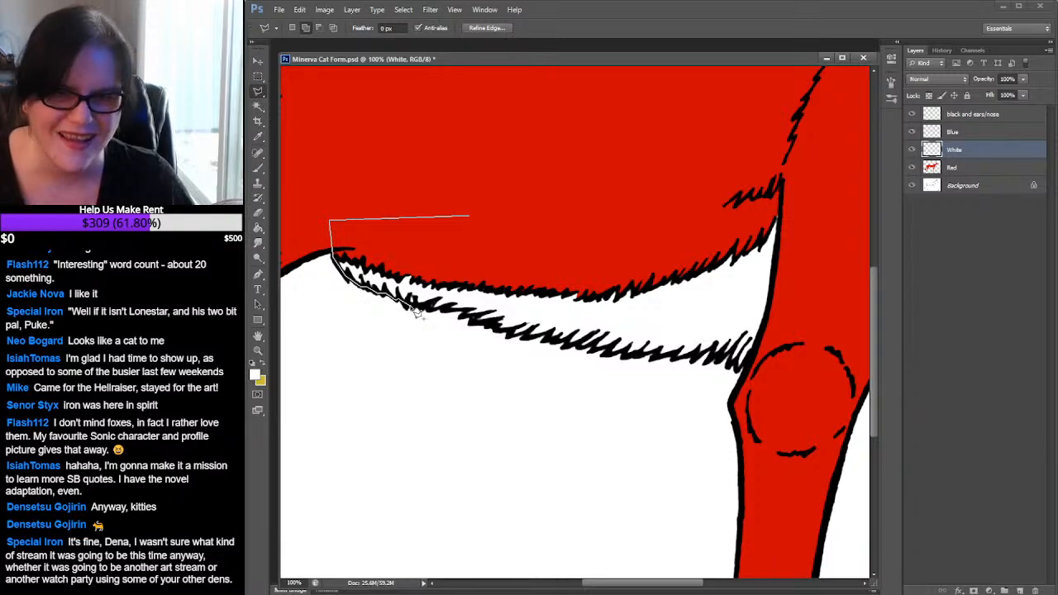
pyautogui.click(427, 306)
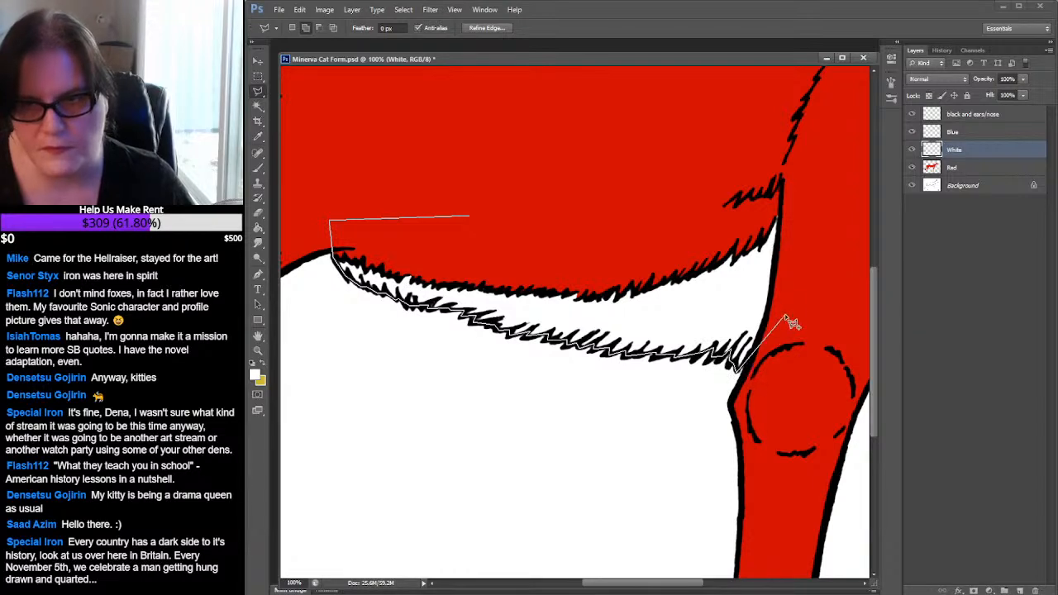
pyautogui.doubleClick(801, 188)
# Add the white chest patch between the neck and front leg to the selection with a polygonal lasso outline overlapping the red fur
pyautogui.moveTo(829, 179); pyautogui.dragTo(537, 272)
pyautogui.moveTo(685, 206); pyautogui.dragTo(495, 372)
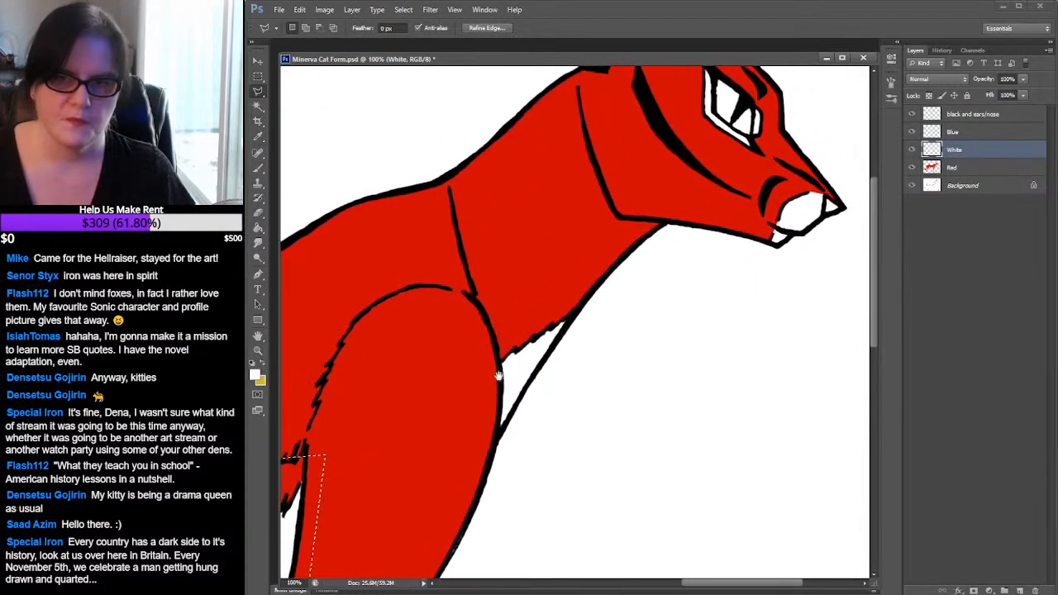
pyautogui.keyDown('shift'); pyautogui.click(494, 278); pyautogui.keyUp('shift')
pyautogui.click(571, 311)
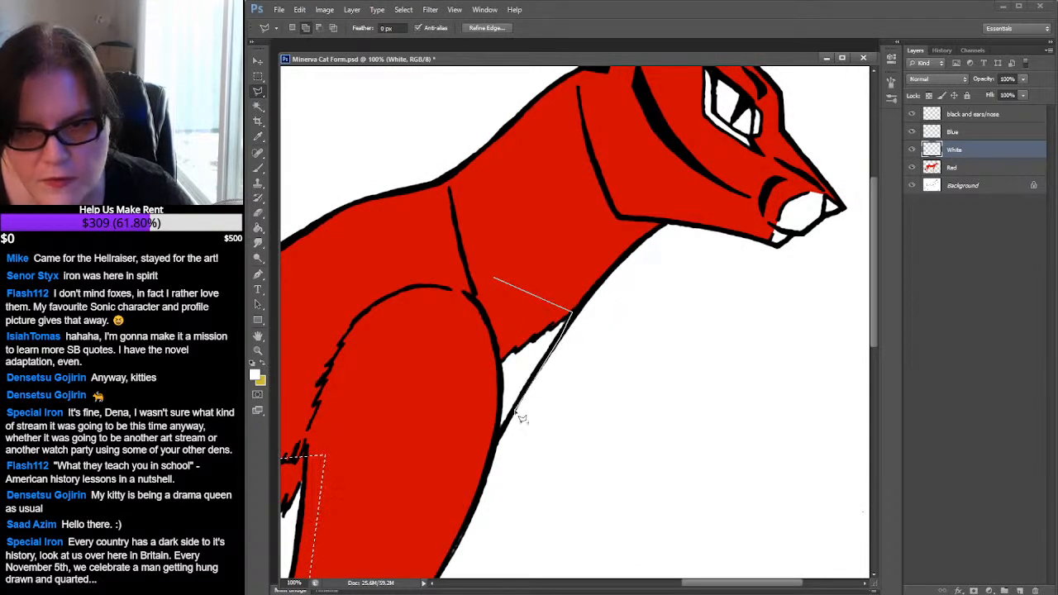
pyautogui.doubleClick(464, 400)
# Add the white muzzle and chin to the selection with a polygonal lasso outline ending behind the nose and overlapping the red cheek
pyautogui.moveTo(675, 205); pyautogui.dragTo(564, 382)
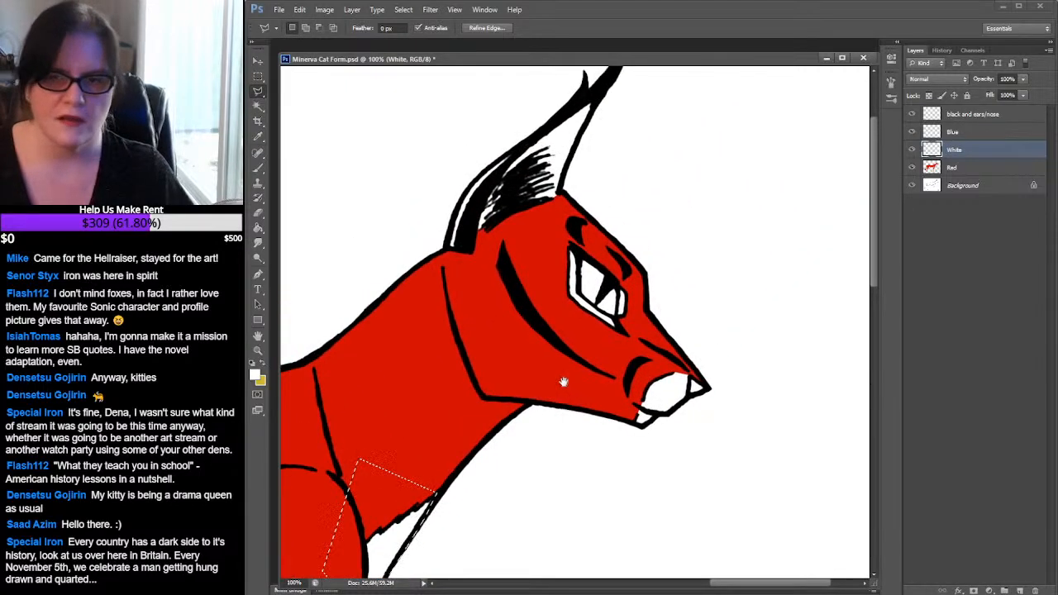
pyautogui.click(623, 410)
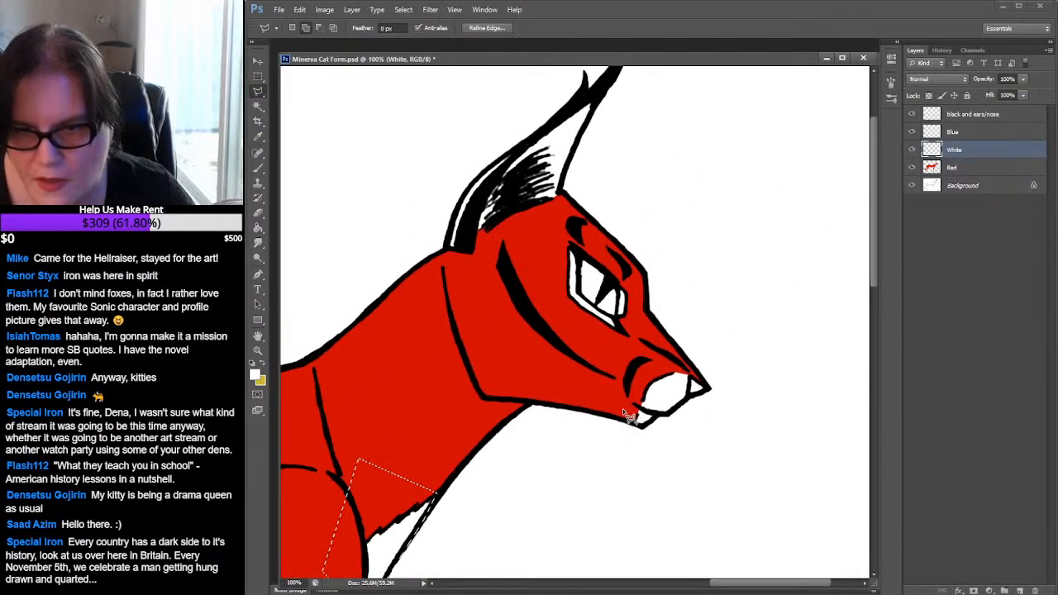
pyautogui.click(634, 423)
pyautogui.click(642, 426)
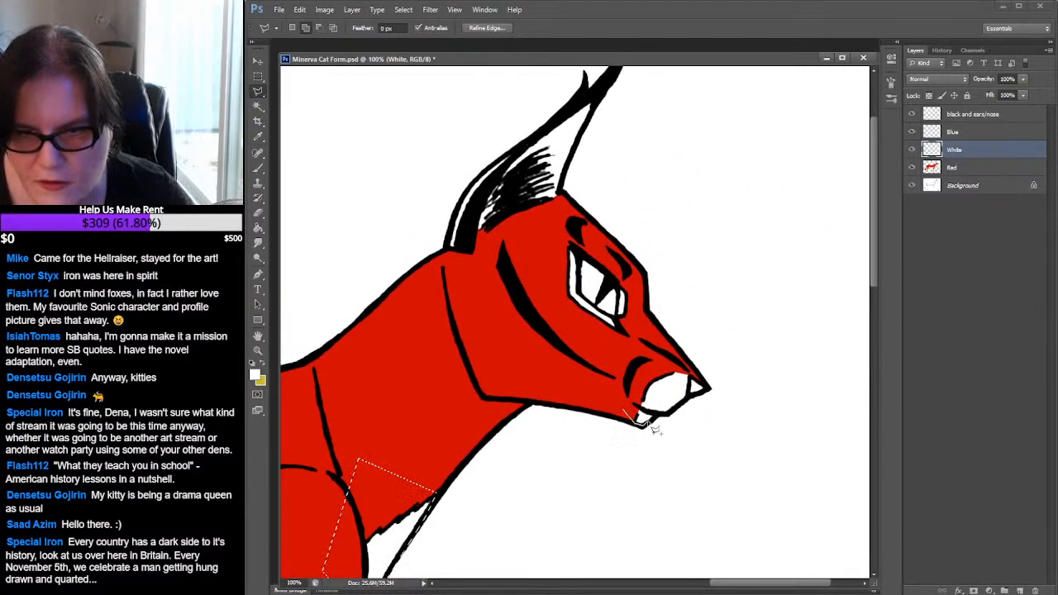
pyautogui.click(657, 414)
pyautogui.click(668, 415)
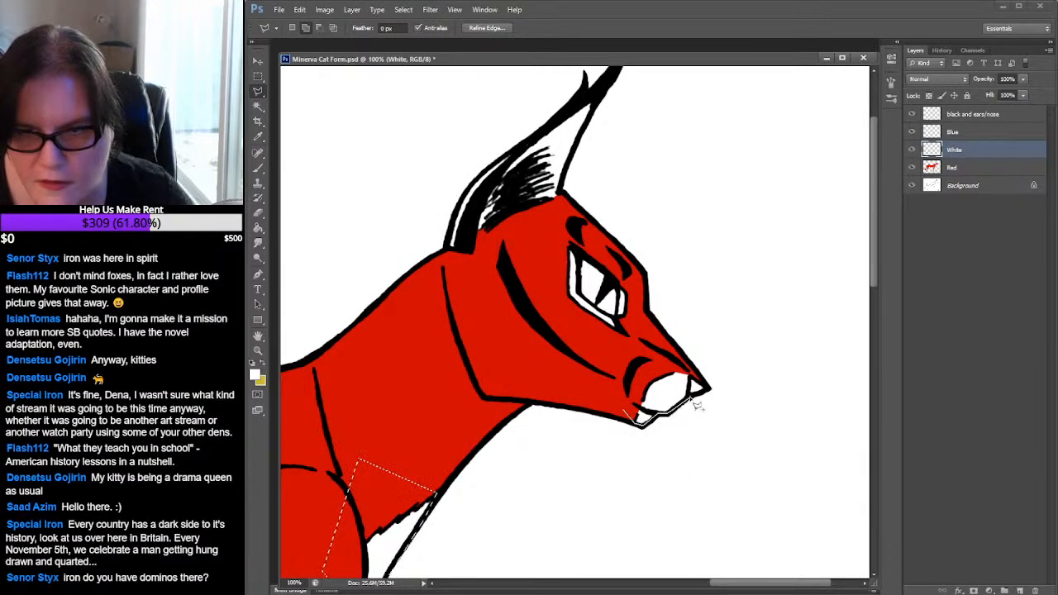
pyautogui.click(689, 395)
pyautogui.click(688, 373)
pyautogui.click(644, 364)
pyautogui.click(634, 389)
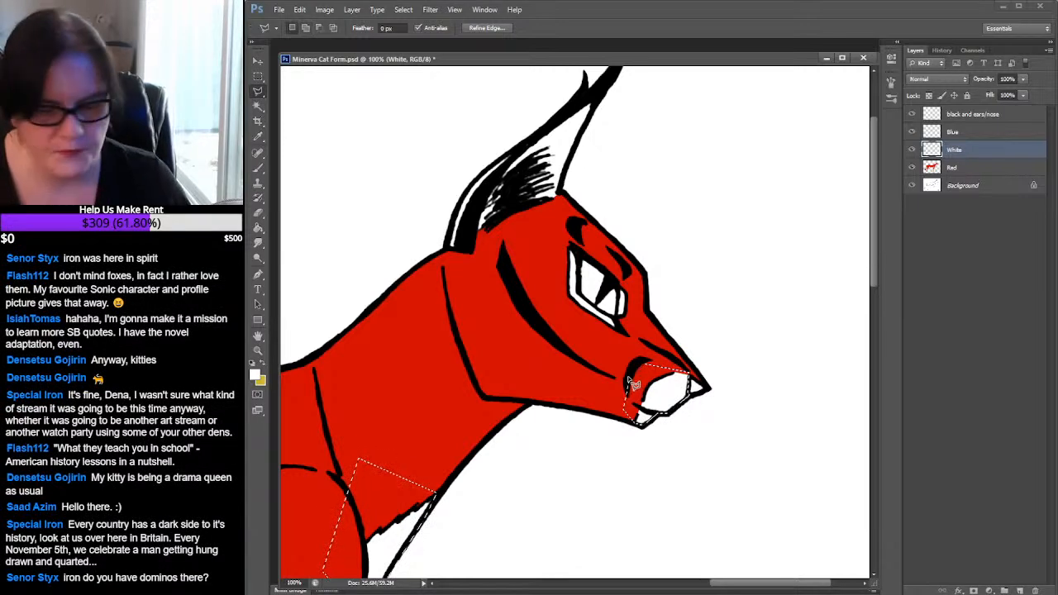
# Add the white rim below and around the iris to the selection with a polygonal lasso outline overlapping the red face fur
pyautogui.click(542, 237)
pyautogui.click(563, 236)
pyautogui.click(578, 293)
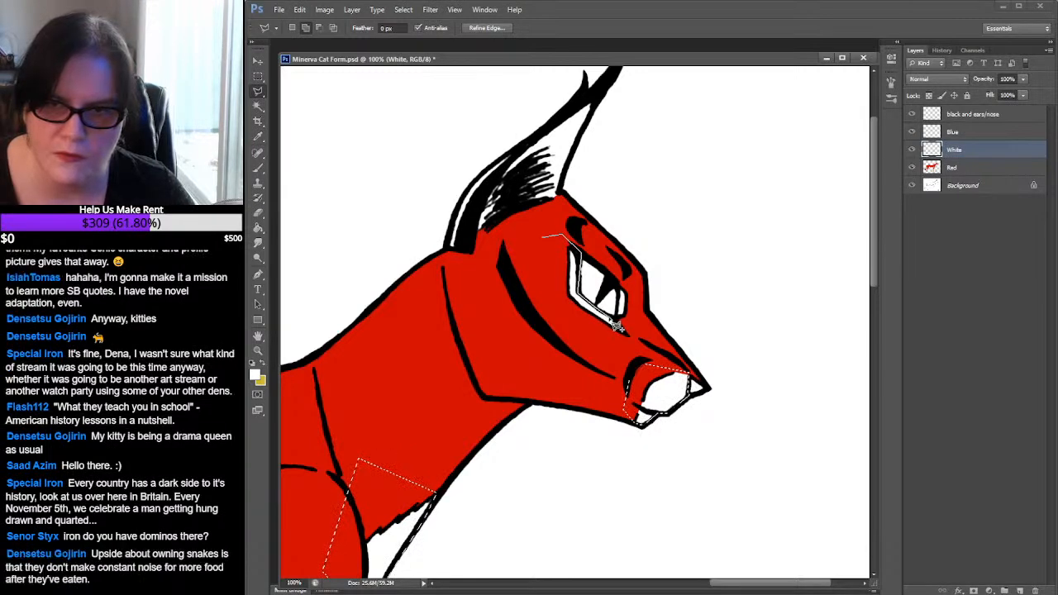
pyautogui.click(615, 316)
pyautogui.click(619, 285)
pyautogui.click(634, 318)
pyautogui.click(623, 338)
pyautogui.click(587, 332)
pyautogui.doubleClick(535, 280)
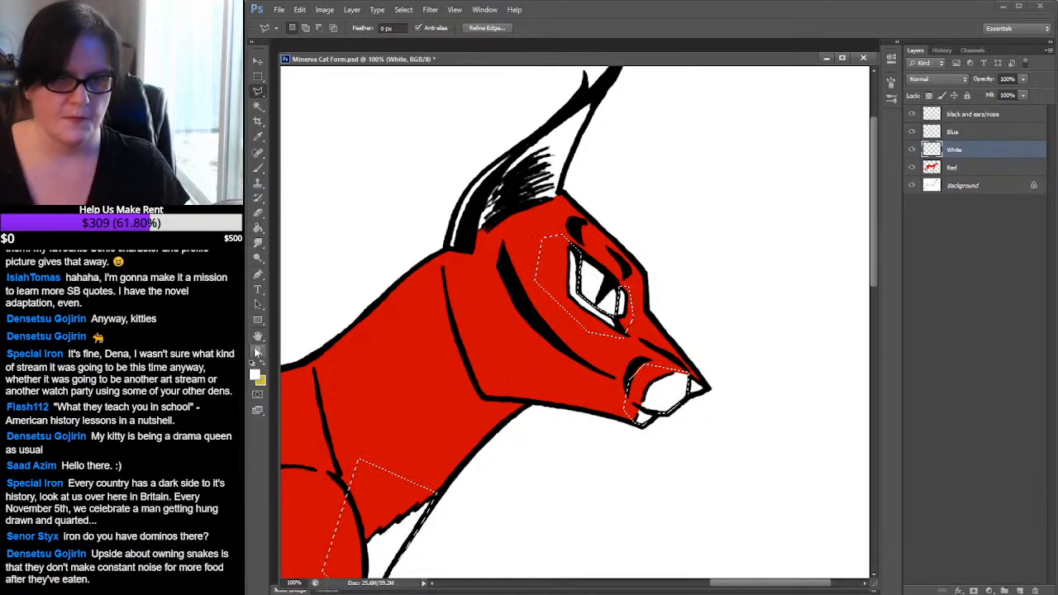
# Subtract the Red layer's filled area from the combined selection of paws, belly, chest, muzzle and eye rim
pyautogui.click(257, 350)
pyautogui.hotkey('ctrl', 'd')
pyautogui.keyDown('alt'); pyautogui.click(694, 294); pyautogui.keyUp('alt')
pyautogui.keyDown('alt'); pyautogui.click(694, 294); pyautogui.keyUp('alt')
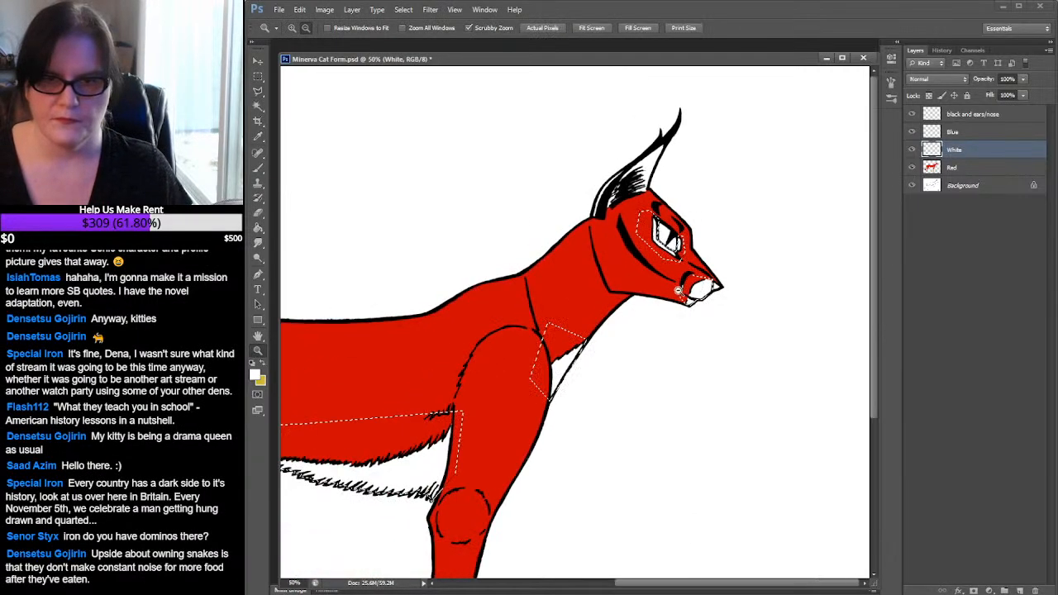
pyautogui.keyDown('alt'); pyautogui.click(694, 294); pyautogui.keyUp('alt')
pyautogui.moveTo(578, 322); pyautogui.dragTo(661, 311)
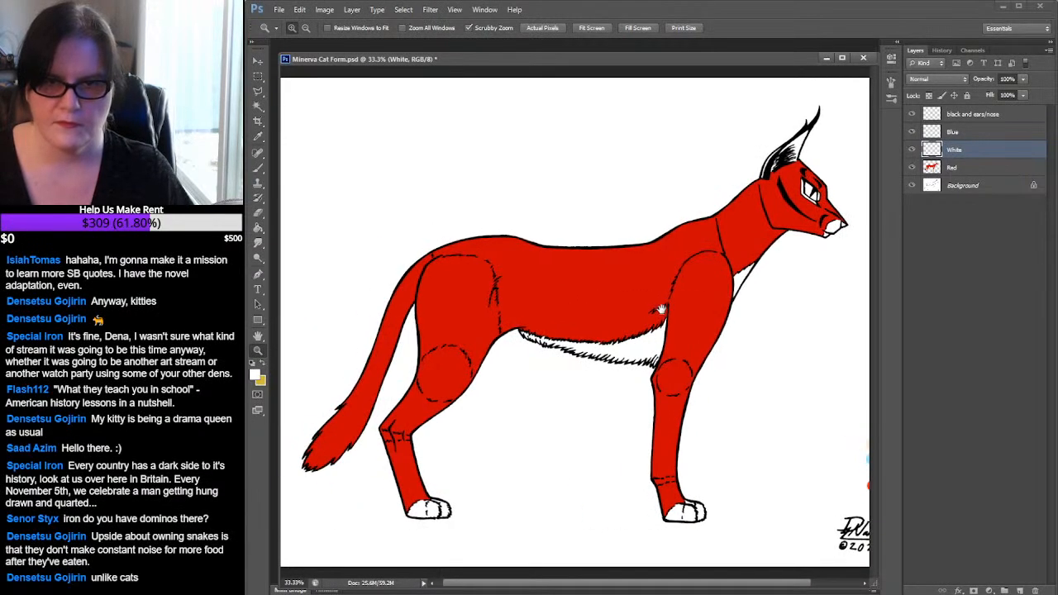
pyautogui.hotkey('ctrl', 'shift', 'd')
pyautogui.keyDown('ctrl'); pyautogui.keyDown('alt'); pyautogui.click(935, 169); pyautogui.keyUp('alt'); pyautogui.keyUp('ctrl')
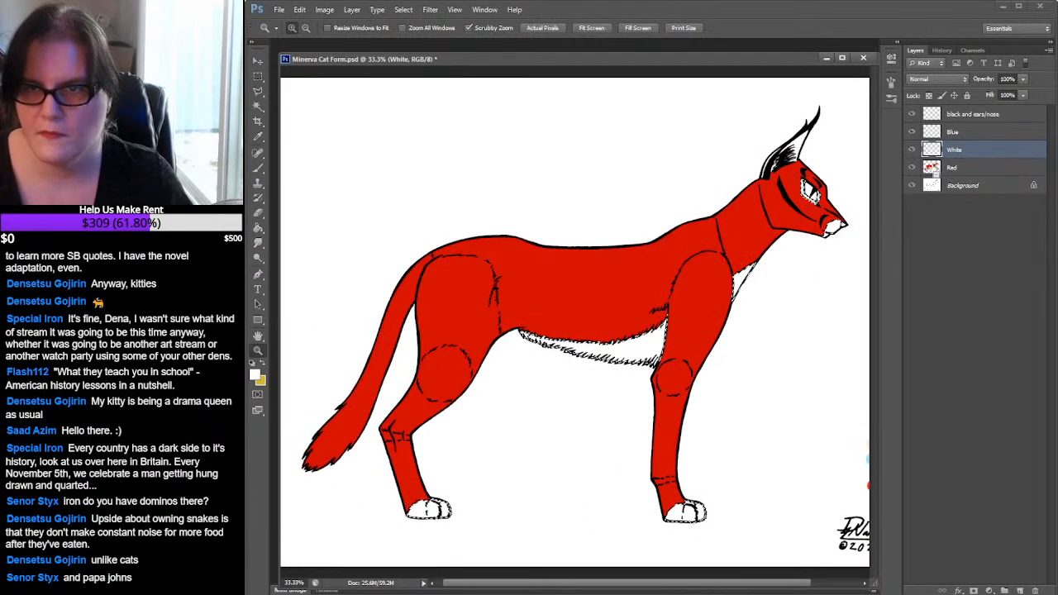
# Fill the selected belly, chest, paw, muzzle and eye areas with white on the White layer and set its blend mode to Multiply
pyautogui.click(258, 228)
pyautogui.click(625, 360)
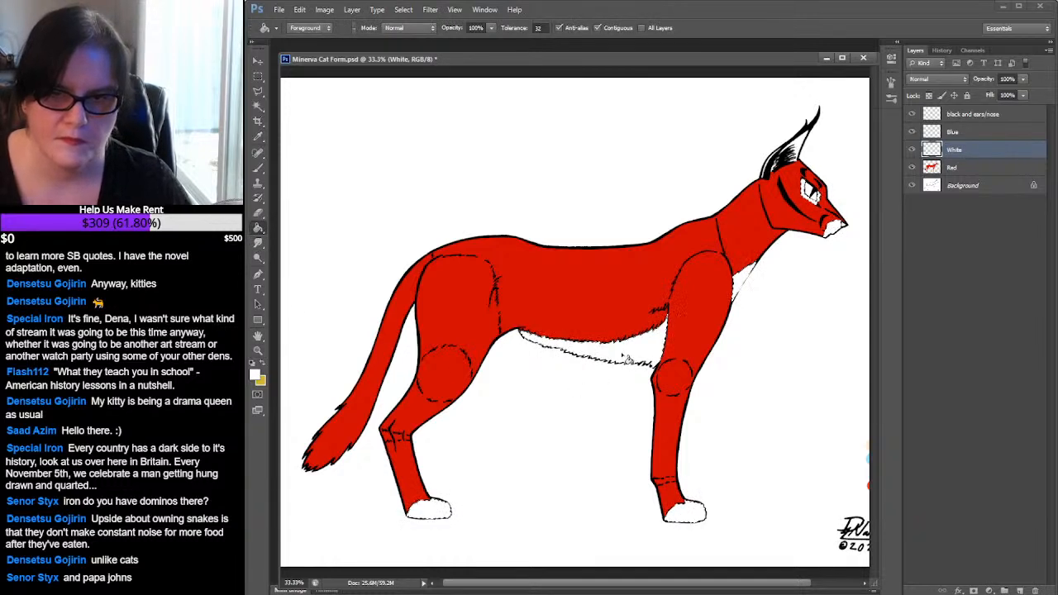
pyautogui.click(963, 80)
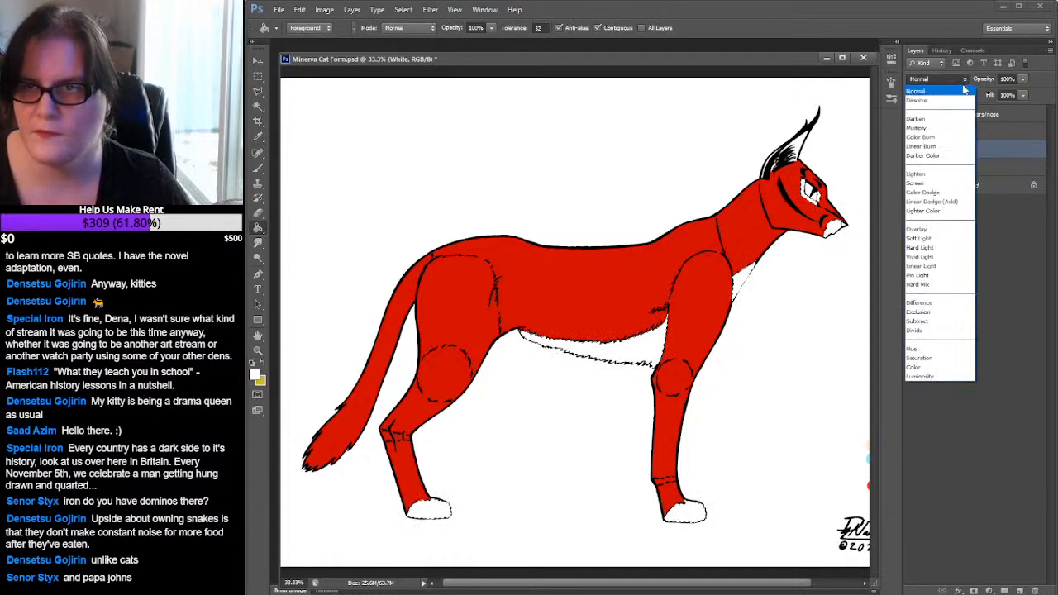
pyautogui.click(942, 114)
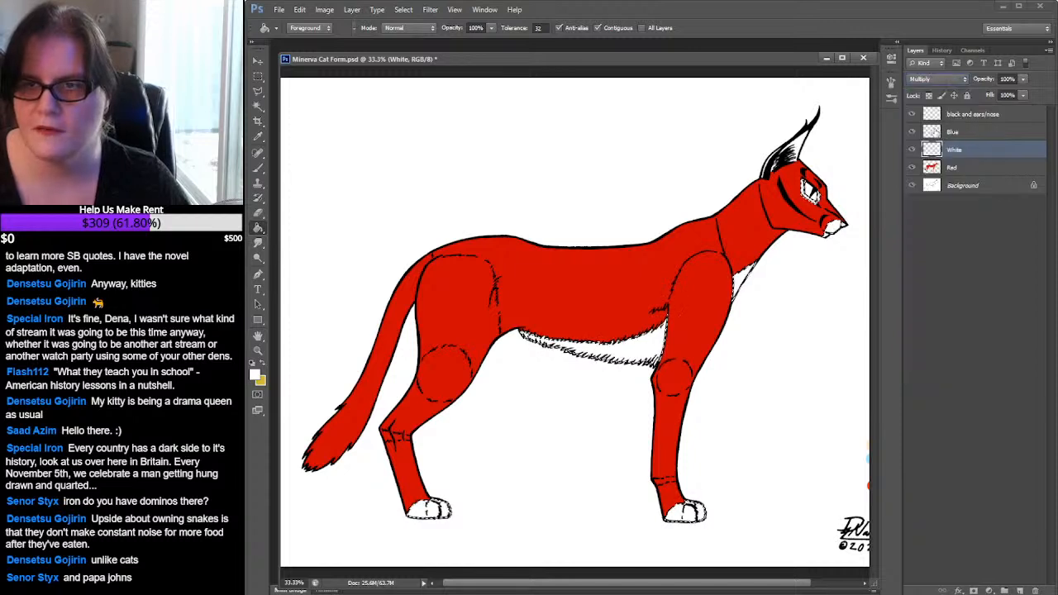
# Make the Blue layer active and sample the medium blue swatch beside the cat as the foreground colour
pyautogui.click(952, 132)
pyautogui.moveTo(753, 350); pyautogui.dragTo(677, 350)
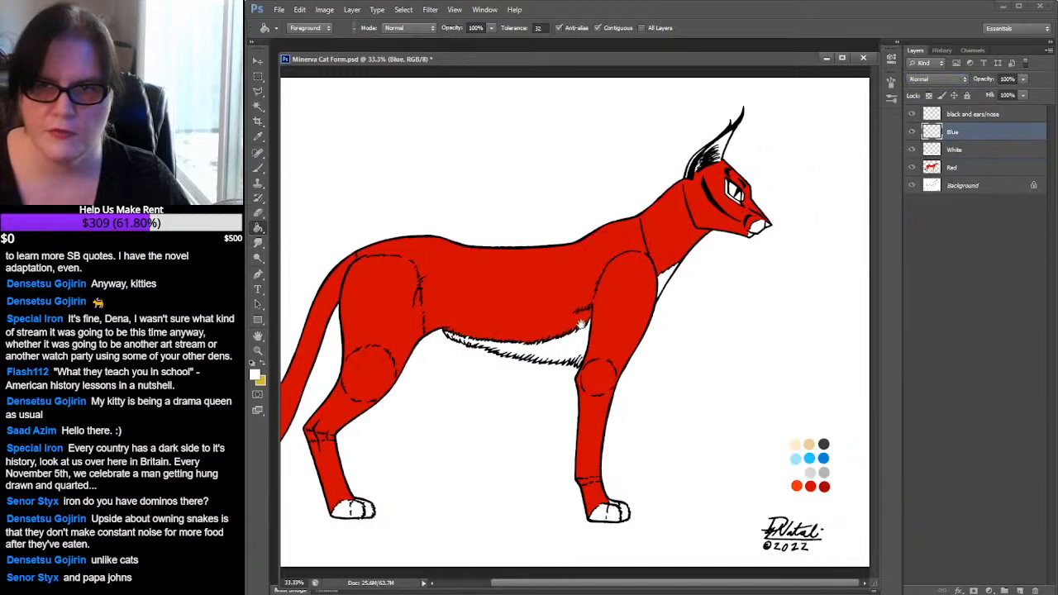
pyautogui.click(257, 138)
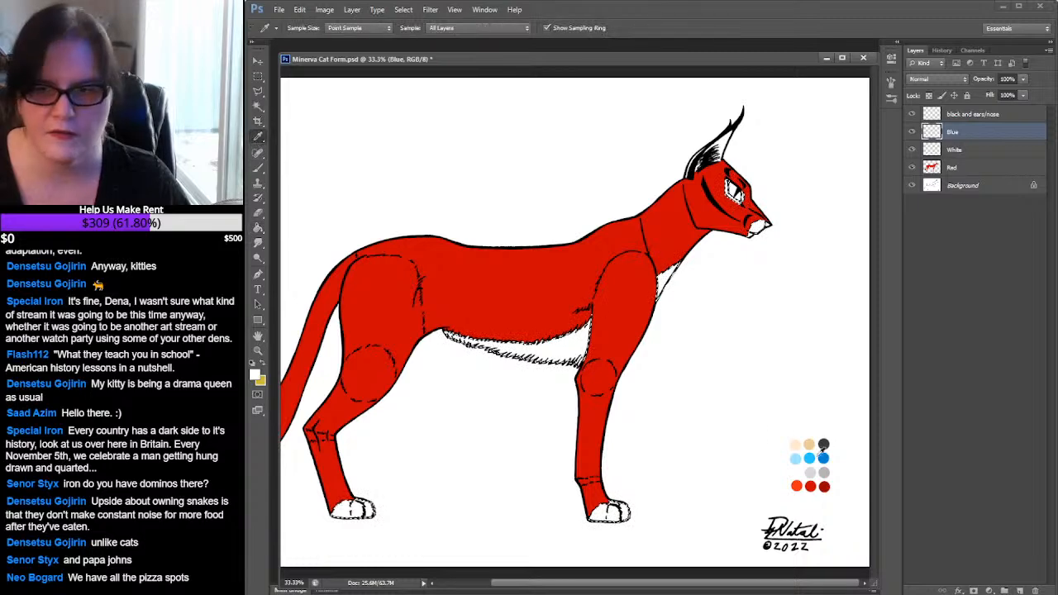
pyautogui.click(811, 459)
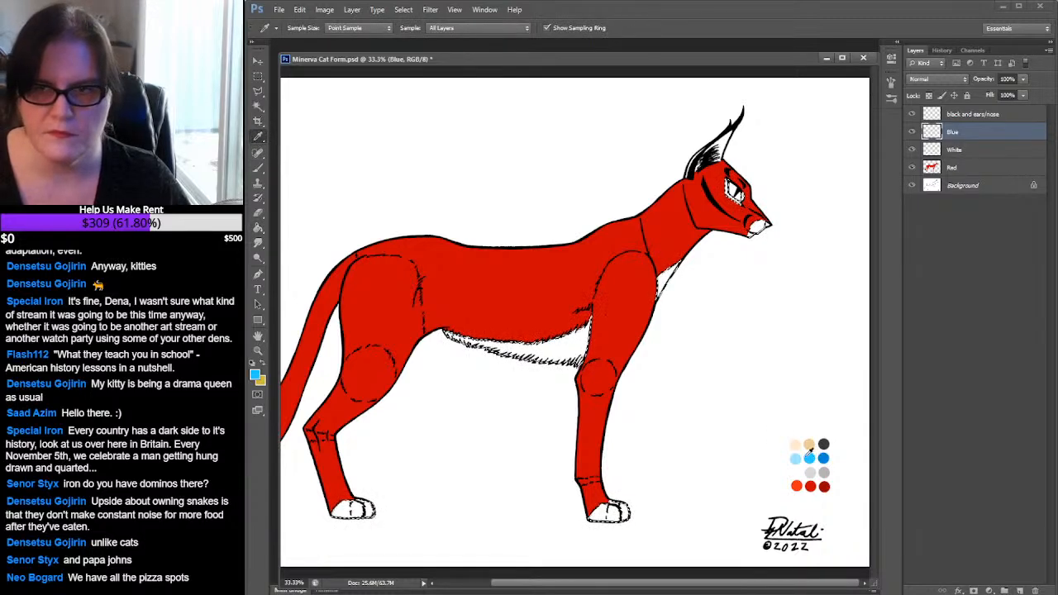
# Clear the old selection and outline the cat's iris, including its pupil, with the Polygonal Lasso on the Blue layer
pyautogui.press('z')
pyautogui.moveTo(698, 240); pyautogui.dragTo(626, 395)
pyautogui.click(728, 224)
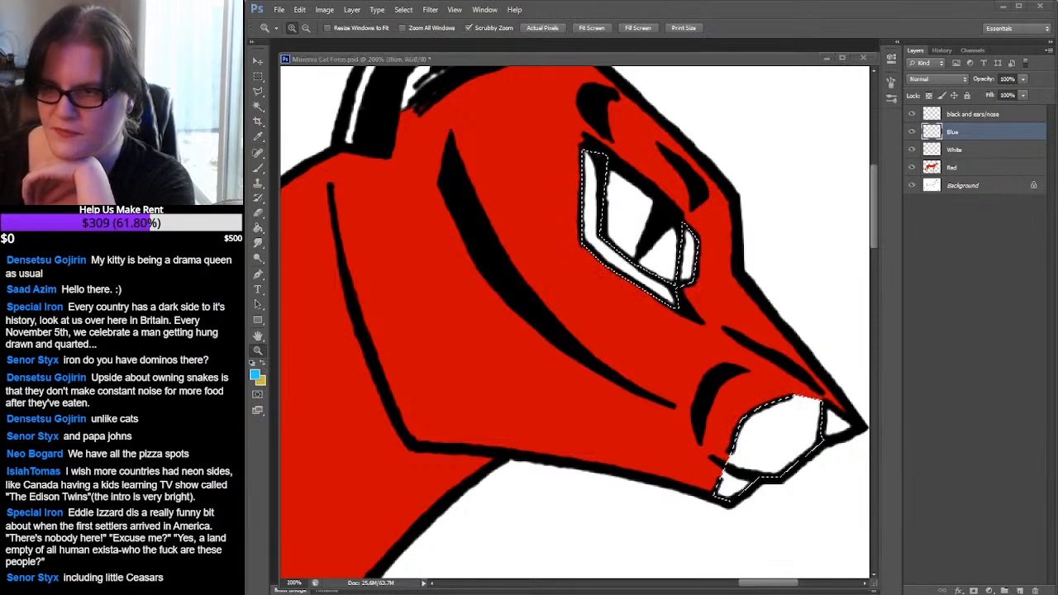
pyautogui.hotkey('ctrl', 'd')
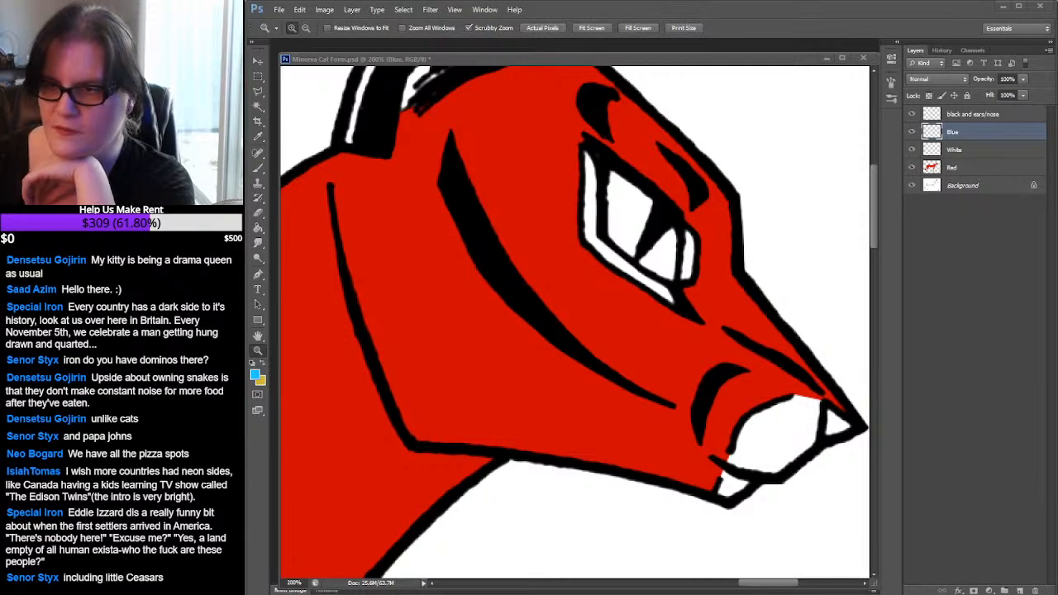
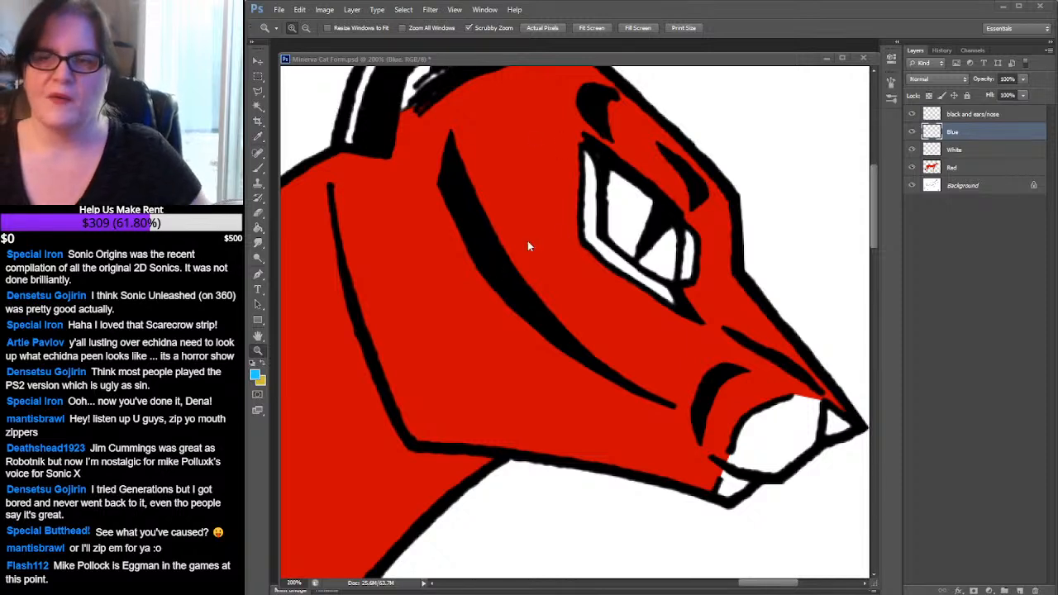
pyautogui.click(742, 53)
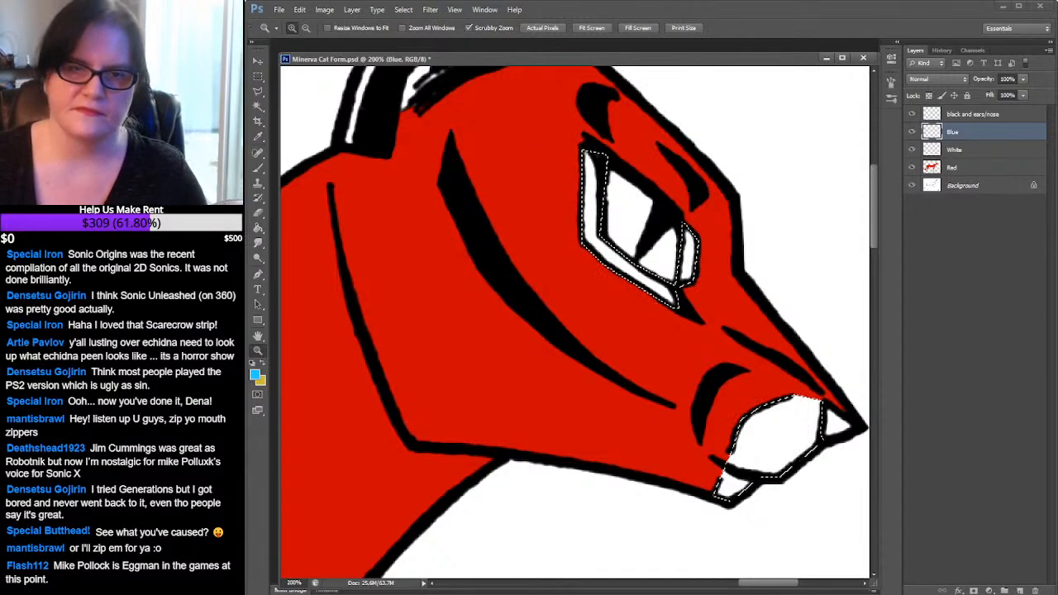
pyautogui.click(257, 91)
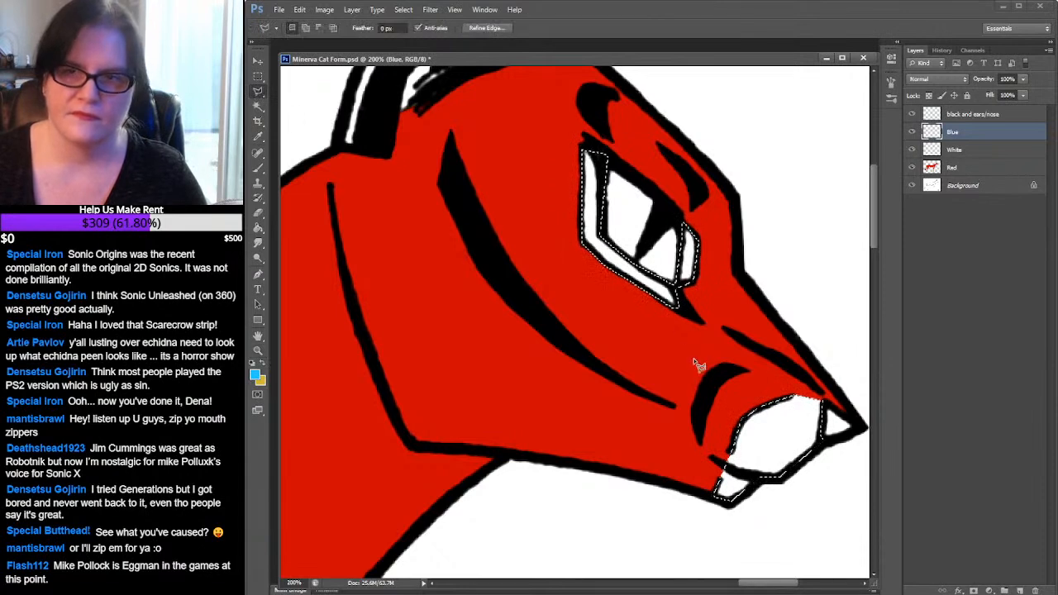
pyautogui.click(684, 290)
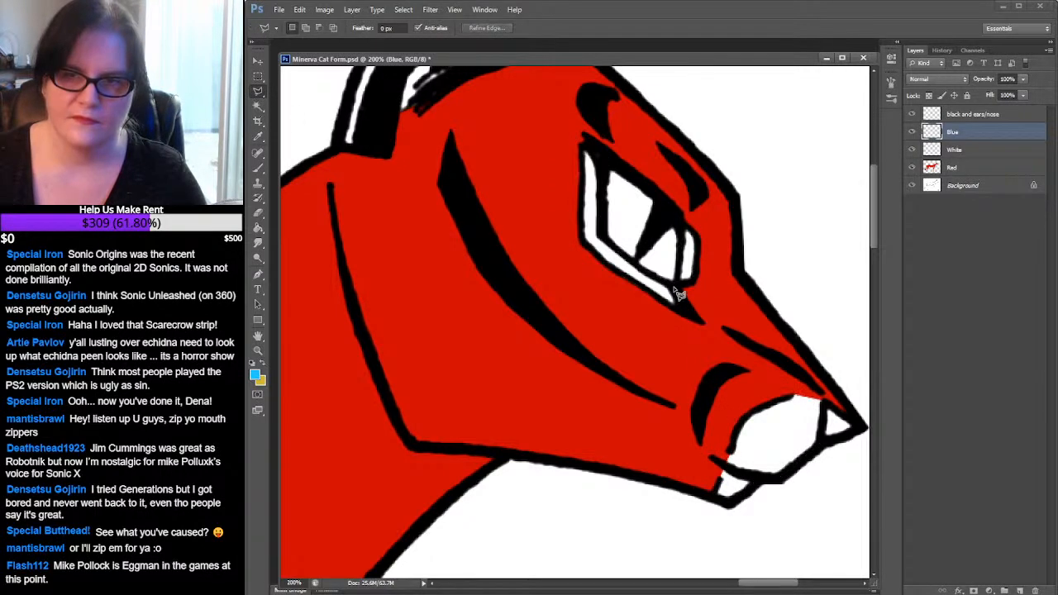
pyautogui.moveTo(675, 289)
pyautogui.mouseDown()
pyautogui.moveTo(610, 259)
pyautogui.moveTo(588, 230)
pyautogui.moveTo(586, 151)
pyautogui.moveTo(629, 139)
pyautogui.moveTo(685, 175)
pyautogui.moveTo(695, 188)
pyautogui.moveTo(693, 263)
pyautogui.mouseUp()
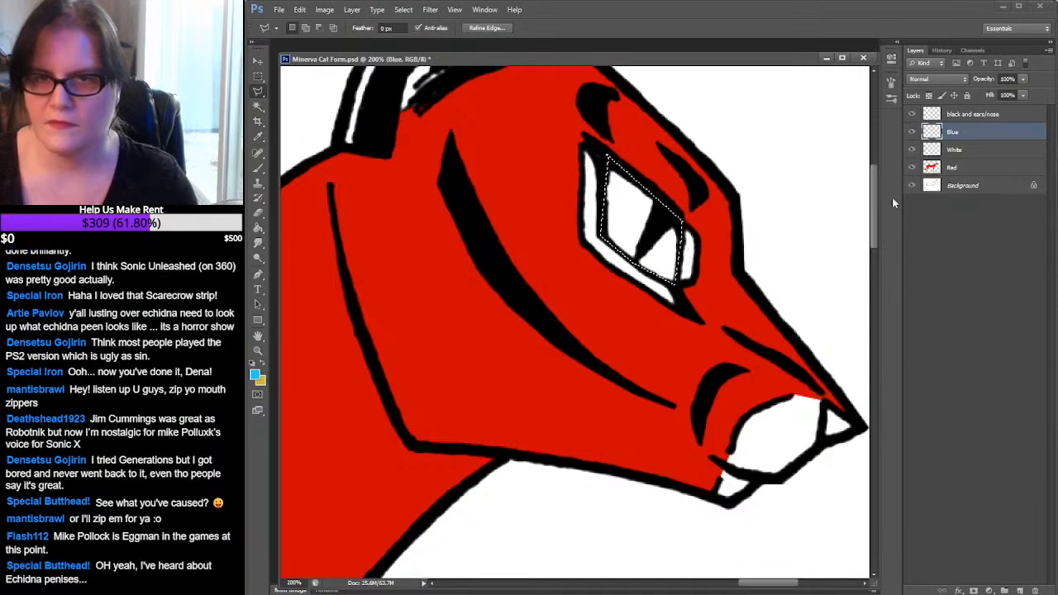
# Sample the palette swatches so that medium blue is the foreground colour and medium tan is the background colour
pyautogui.moveTo(873, 215); pyautogui.dragTo(888, 523)
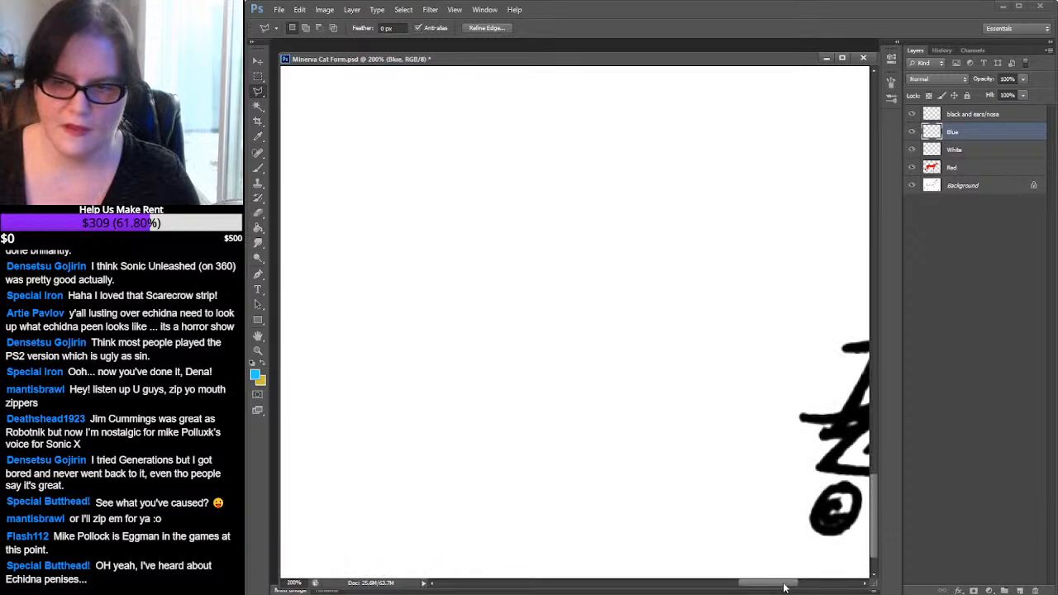
pyautogui.moveTo(794, 584); pyautogui.dragTo(855, 584)
pyautogui.moveTo(876, 501); pyautogui.dragTo(876, 459)
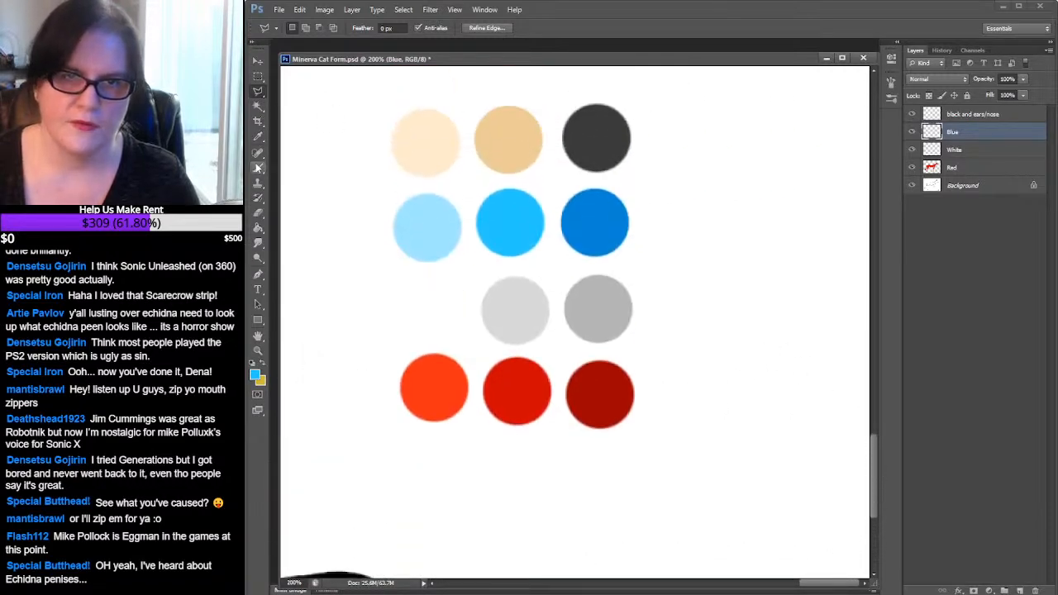
pyautogui.click(258, 138)
pyautogui.click(522, 213)
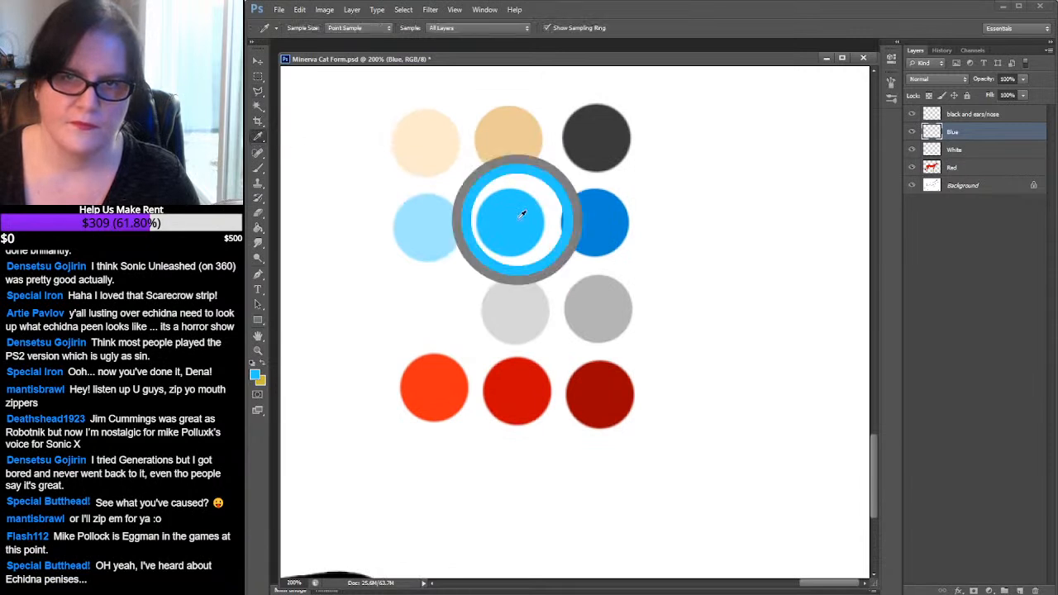
pyautogui.click(262, 363)
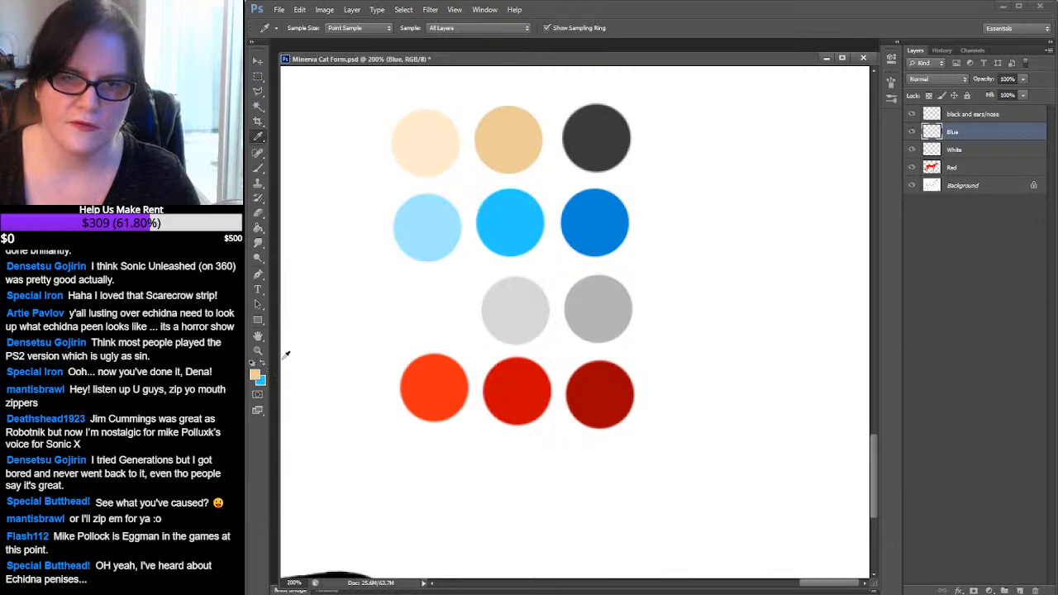
pyautogui.click(264, 363)
# Fill the selected iris with the medium blue on the Blue layer using the Paint Bucket
pyautogui.moveTo(877, 462); pyautogui.dragTo(899, 134)
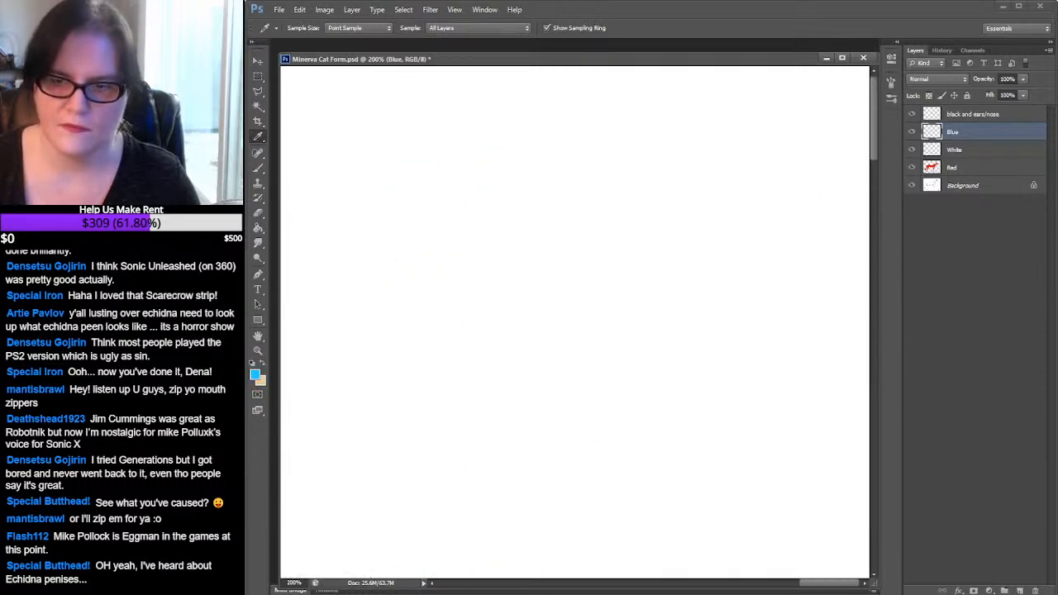
pyautogui.moveTo(831, 582); pyautogui.dragTo(753, 584)
pyautogui.moveTo(872, 138); pyautogui.dragTo(876, 219)
pyautogui.moveTo(762, 583); pyautogui.dragTo(781, 582)
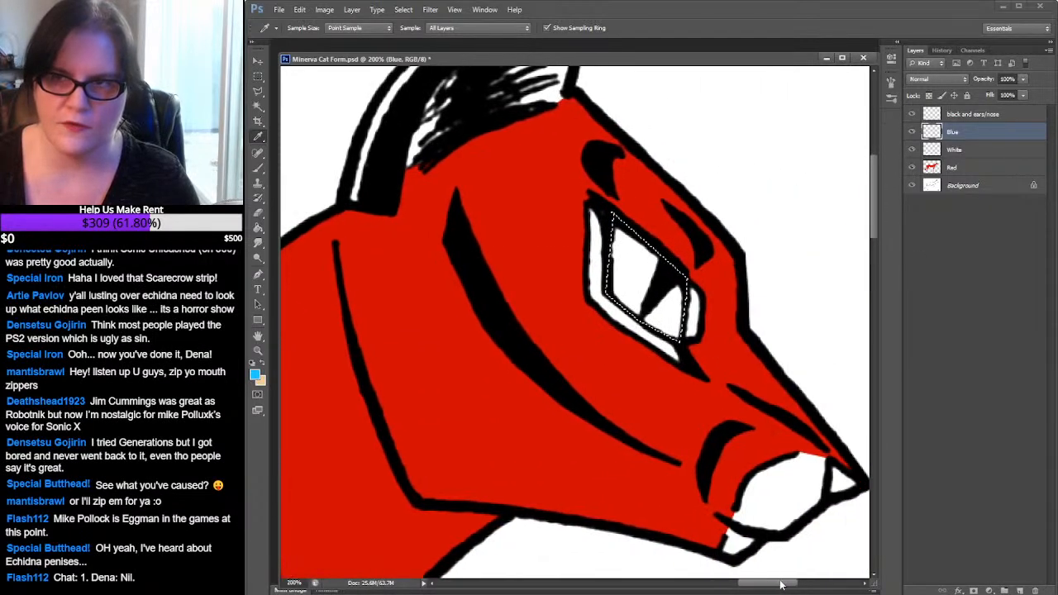
pyautogui.click(258, 228)
pyautogui.click(643, 264)
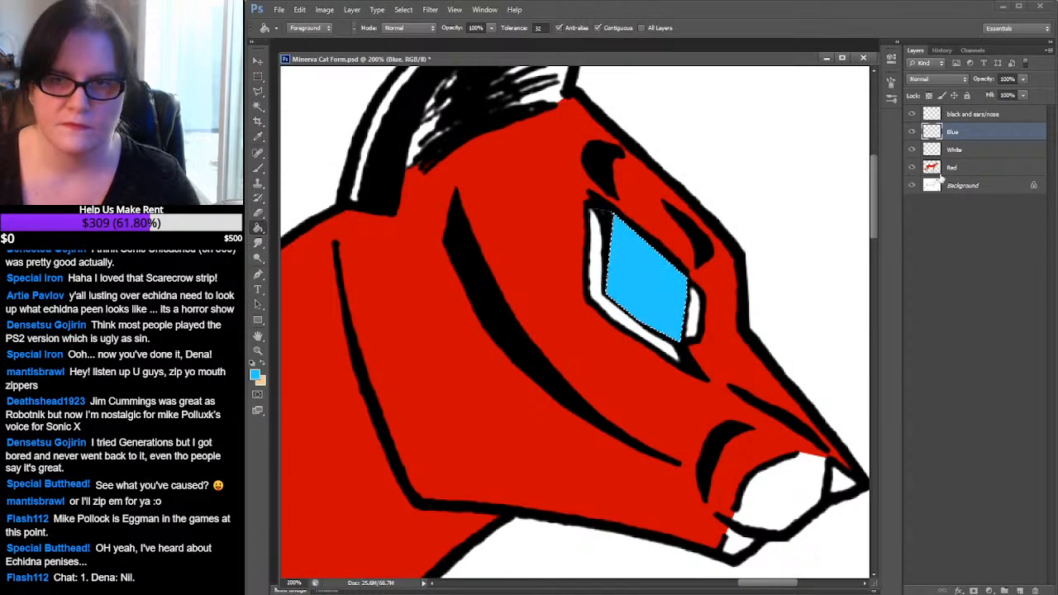
pyautogui.click(258, 90)
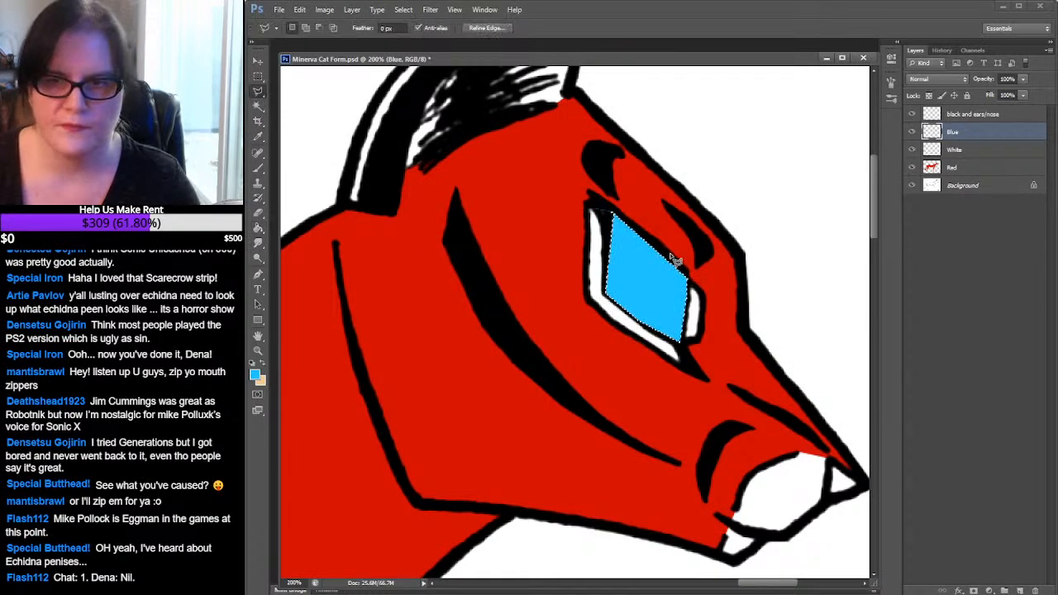
pyautogui.click(603, 239)
pyautogui.moveTo(615, 213)
pyautogui.mouseDown()
pyautogui.moveTo(626, 201)
pyautogui.moveTo(562, 179)
pyautogui.mouseUp()
pyautogui.press('7')
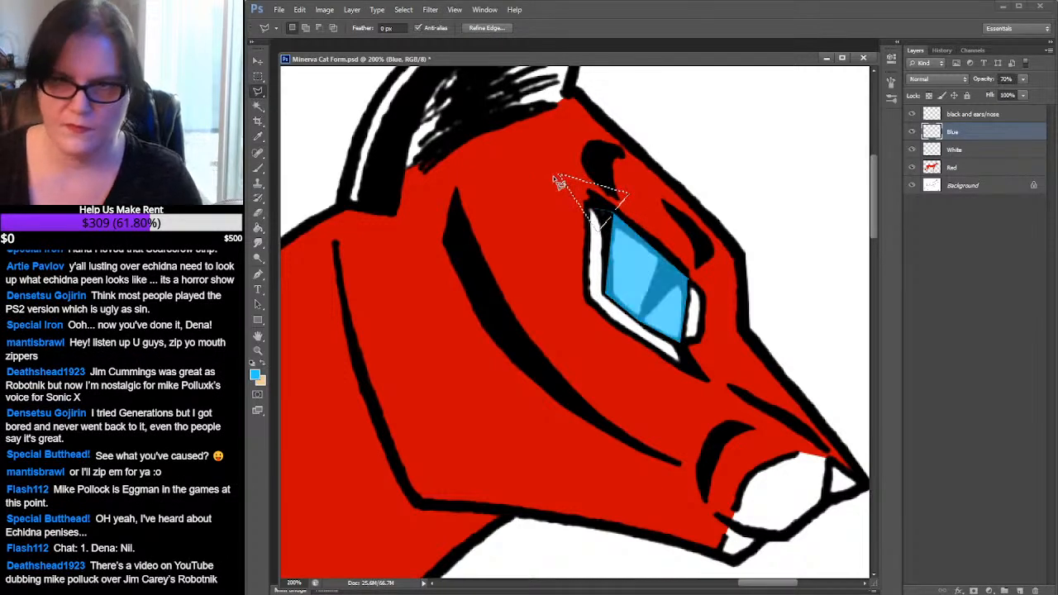
pyautogui.press('0')
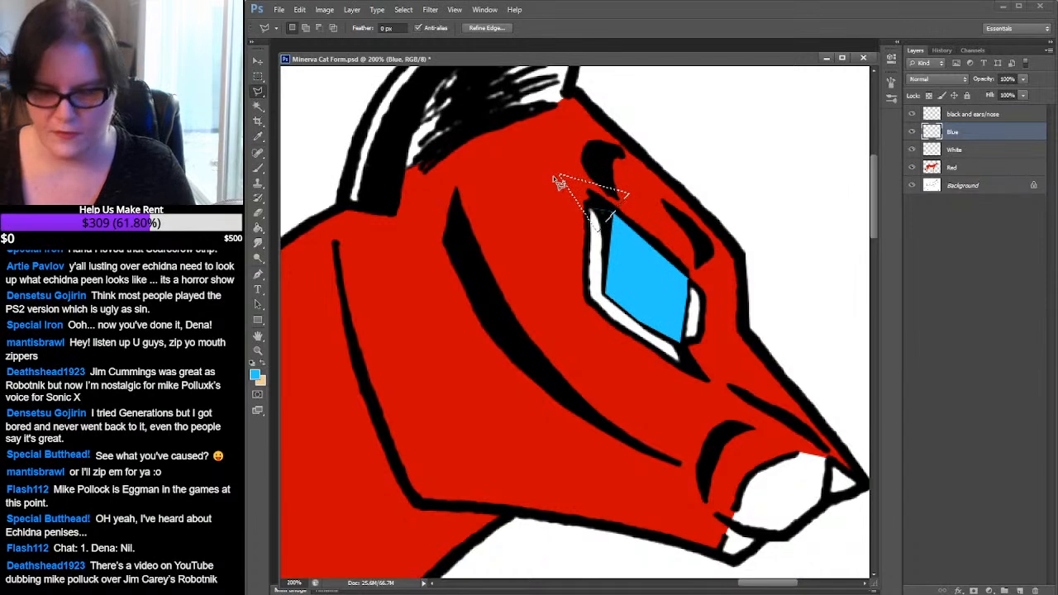
# Clear the selection and set the Blue layer's blend mode to Multiply
pyautogui.press('m')
pyautogui.hotkey('ctrl', 'd')
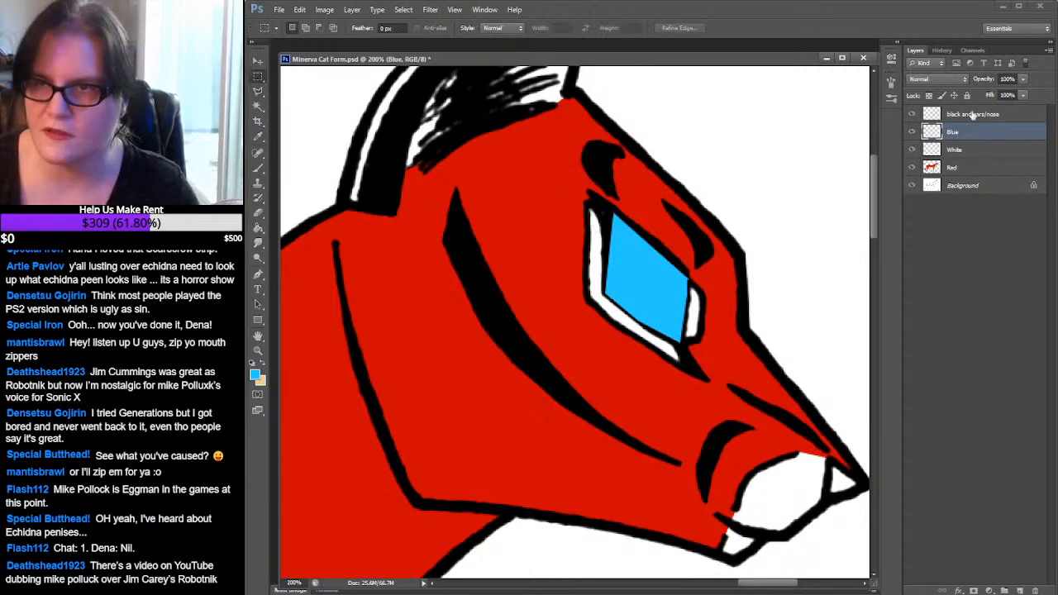
pyautogui.click(965, 79)
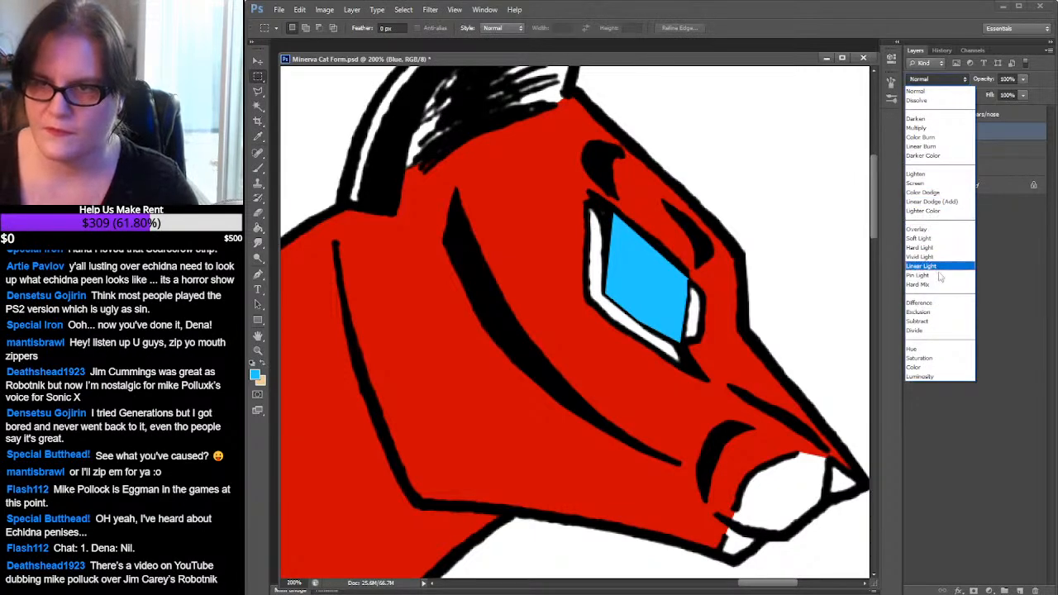
pyautogui.click(930, 128)
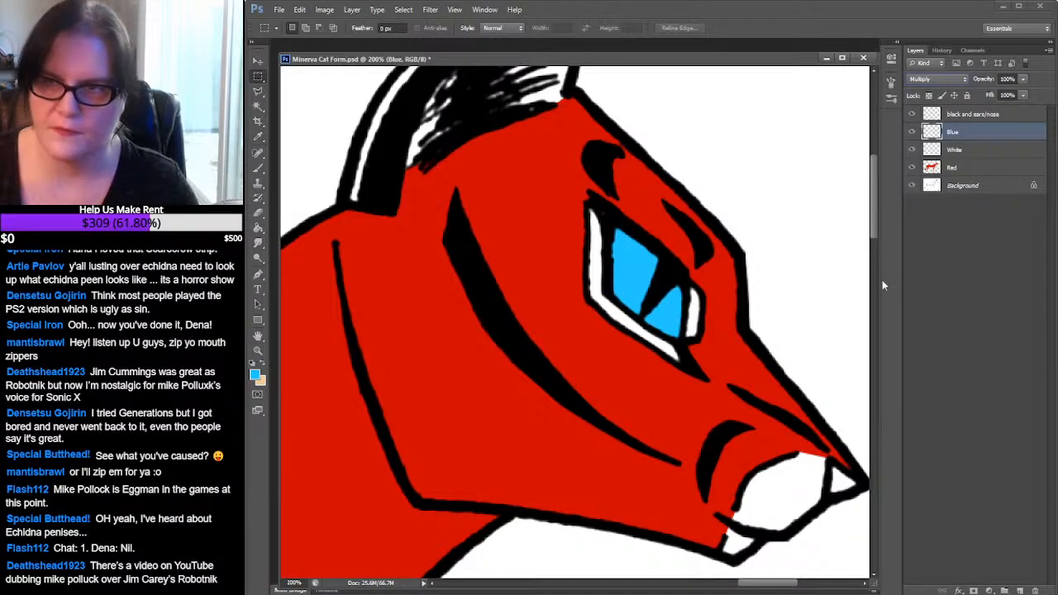
# On the black and ears/nose layer, outline the triangular nose tip with the Polygonal Lasso and fill it with the tan colour
pyautogui.click(936, 115)
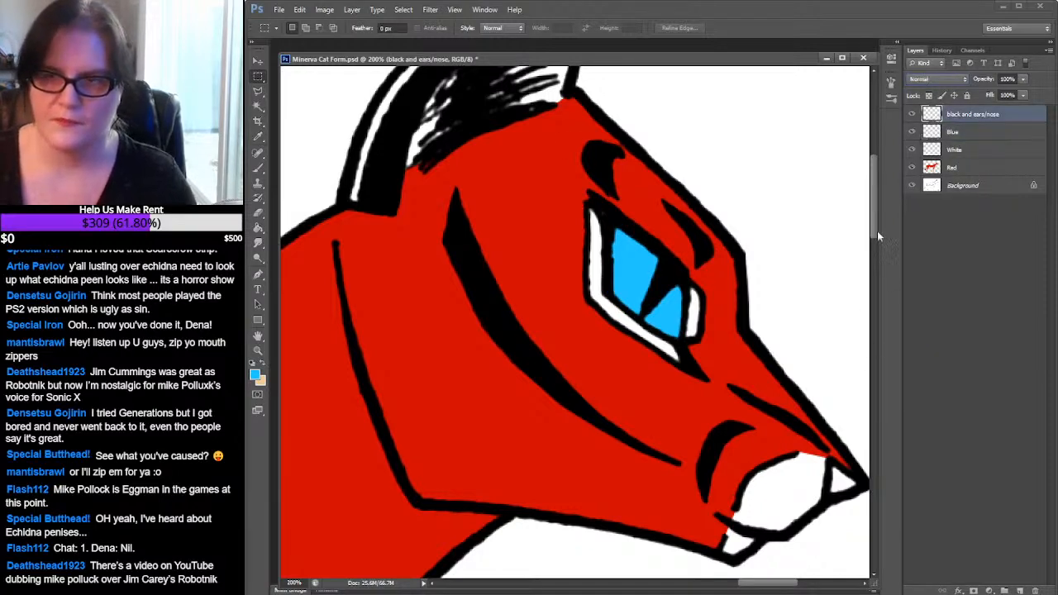
pyautogui.moveTo(877, 204); pyautogui.dragTo(879, 327)
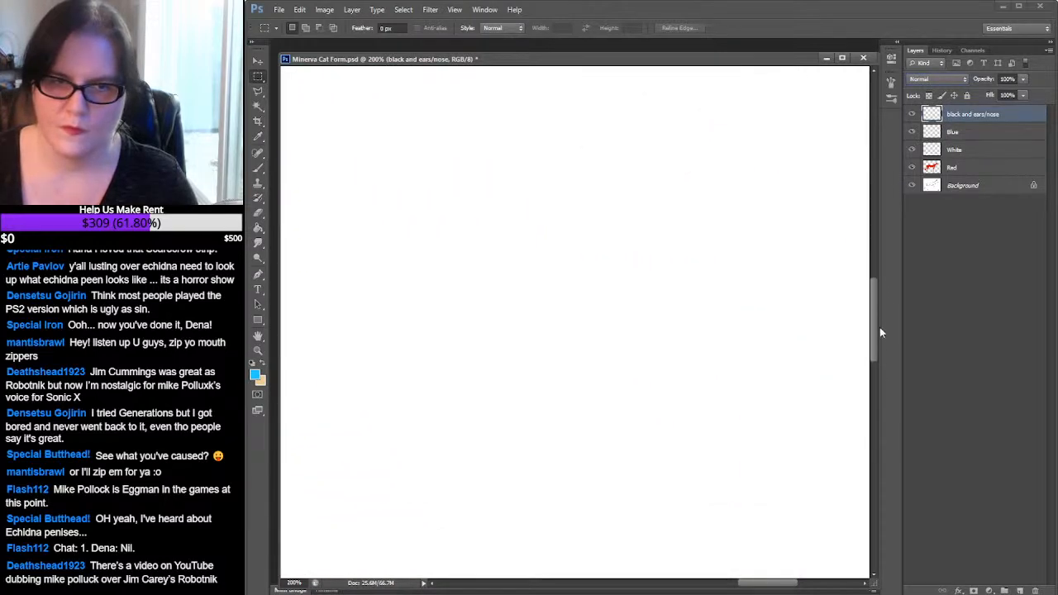
pyautogui.click(263, 368)
pyautogui.moveTo(874, 309); pyautogui.dragTo(888, 205)
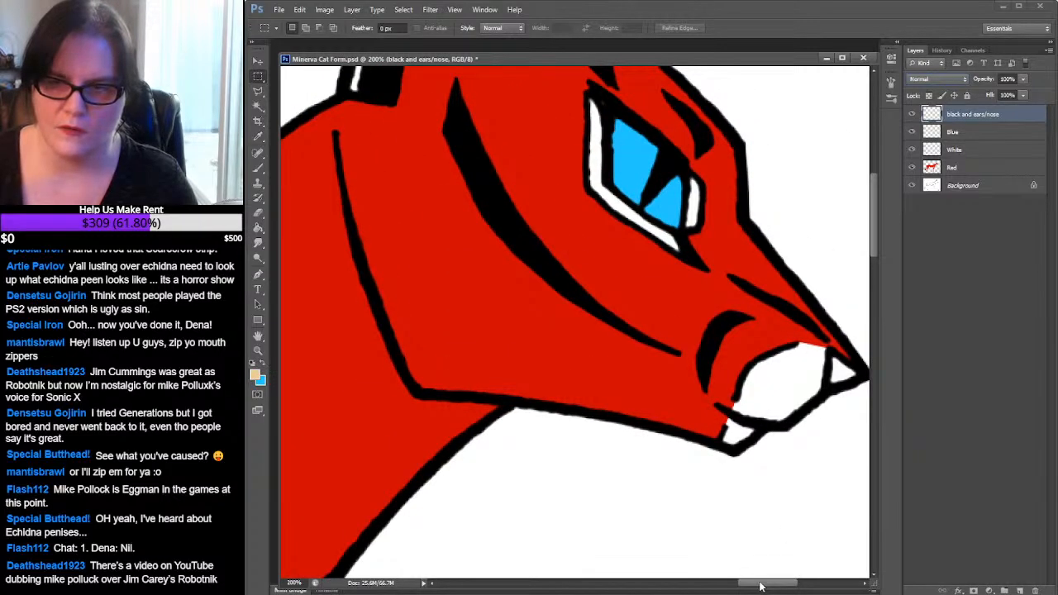
pyautogui.moveTo(761, 583); pyautogui.dragTo(780, 583)
pyautogui.click(257, 91)
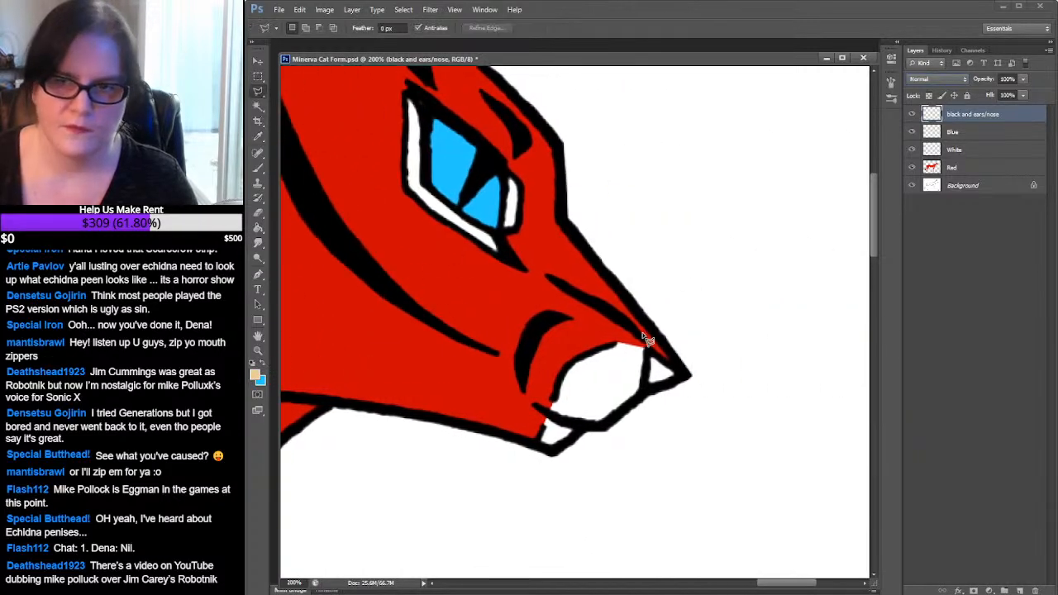
pyautogui.moveTo(636, 357)
pyautogui.mouseDown()
pyautogui.moveTo(650, 391)
pyautogui.moveTo(686, 377)
pyautogui.moveTo(664, 357)
pyautogui.mouseUp()
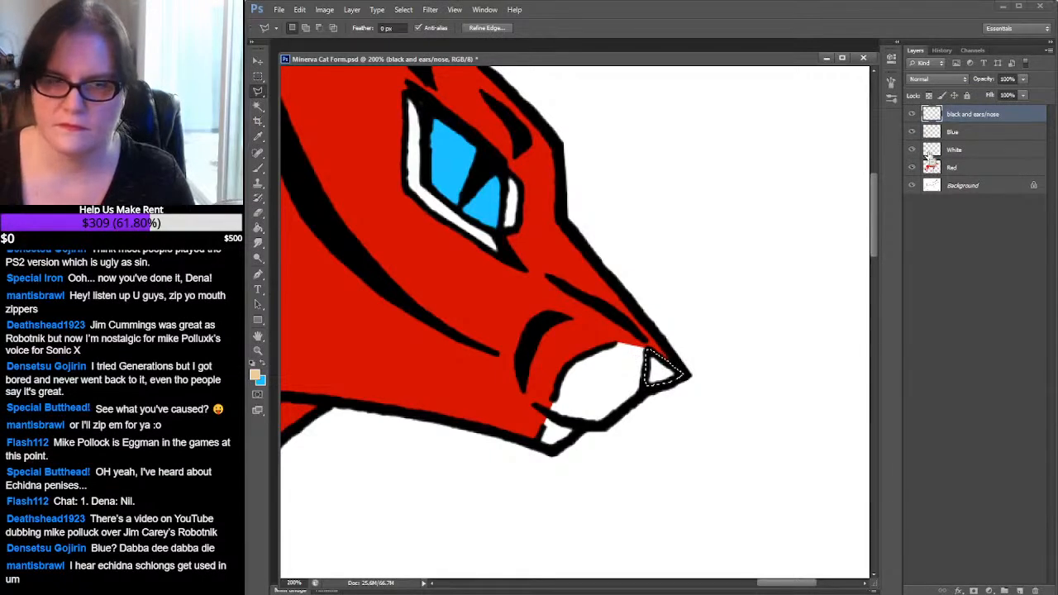
pyautogui.click(256, 230)
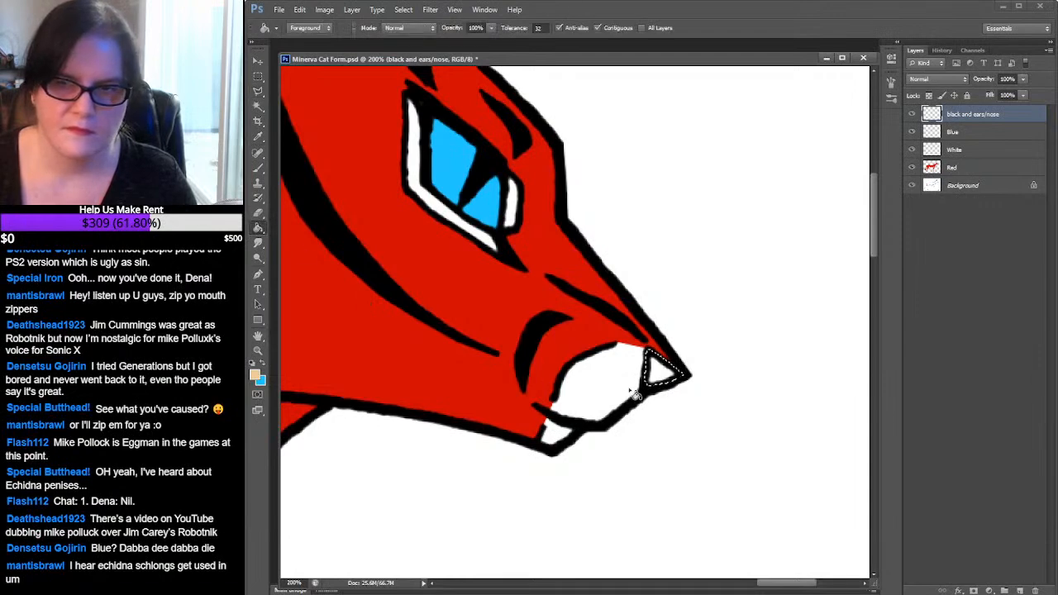
pyautogui.click(661, 370)
# Outline the cat's inner ear on the black and ears/nose layer with the Polygonal Lasso, overlapping the red head along its base
pyautogui.moveTo(879, 242); pyautogui.dragTo(878, 175)
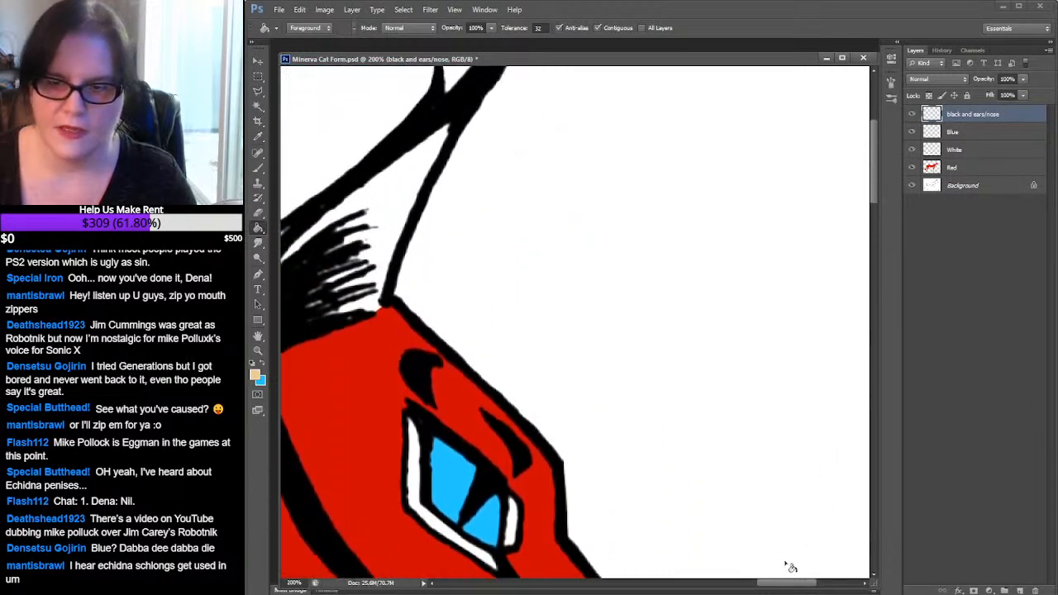
pyautogui.moveTo(796, 585); pyautogui.dragTo(774, 588)
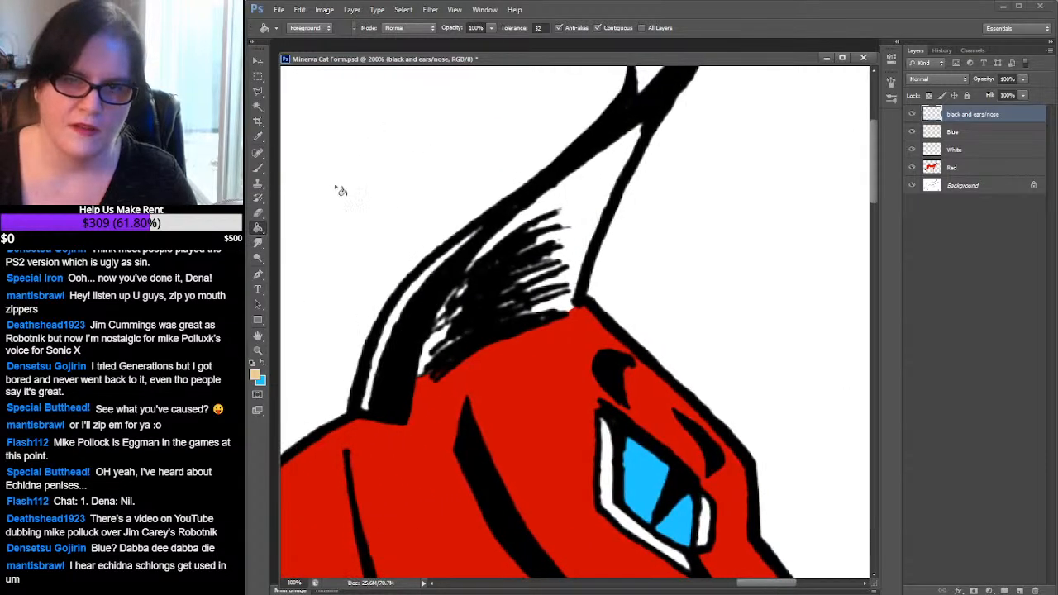
pyautogui.click(258, 91)
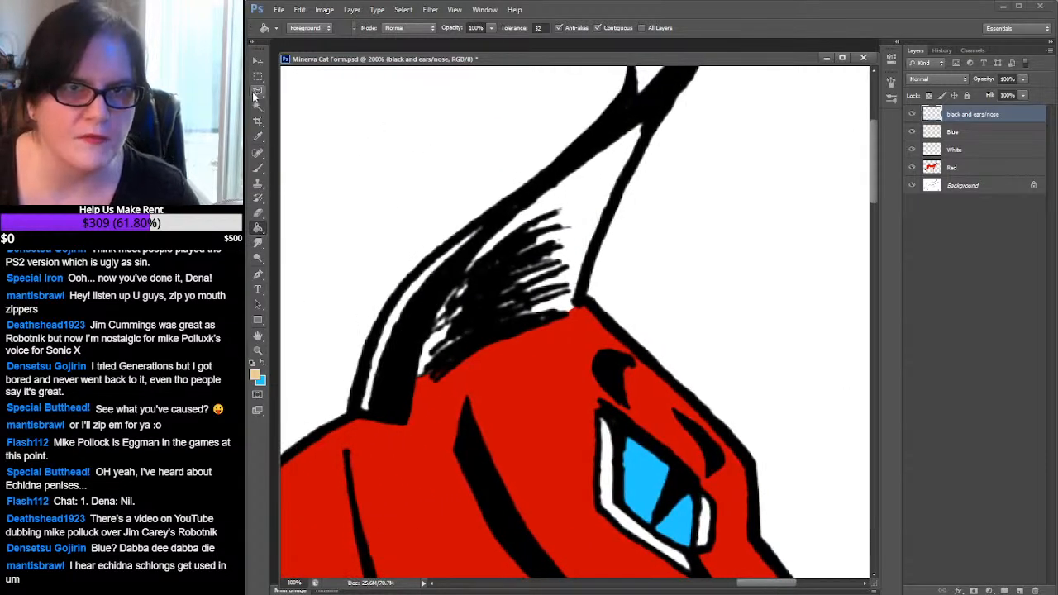
pyautogui.click(409, 377)
pyautogui.click(432, 294)
pyautogui.click(504, 214)
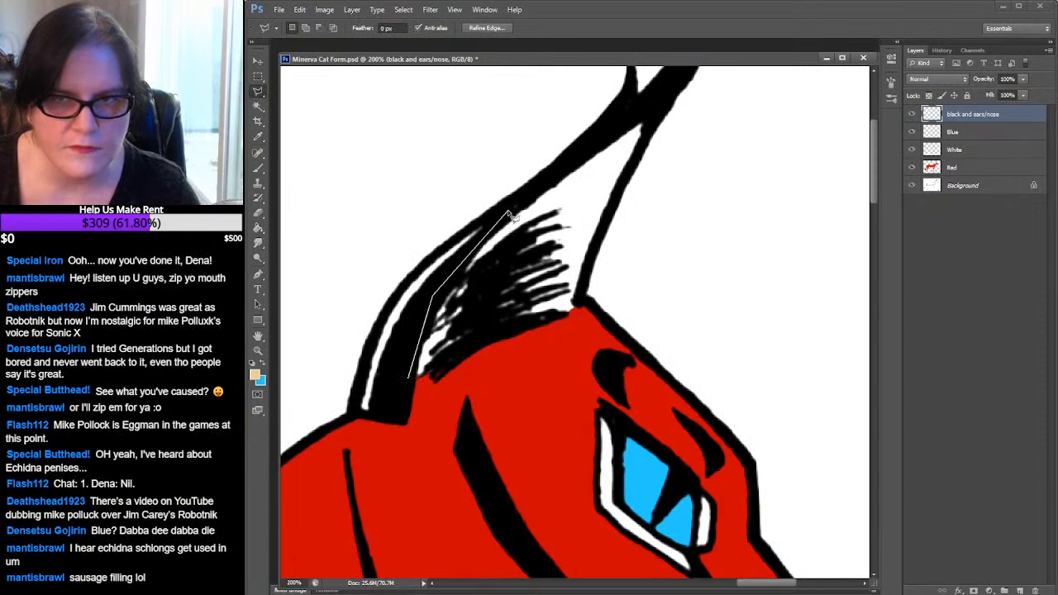
pyautogui.click(652, 111)
pyautogui.click(637, 157)
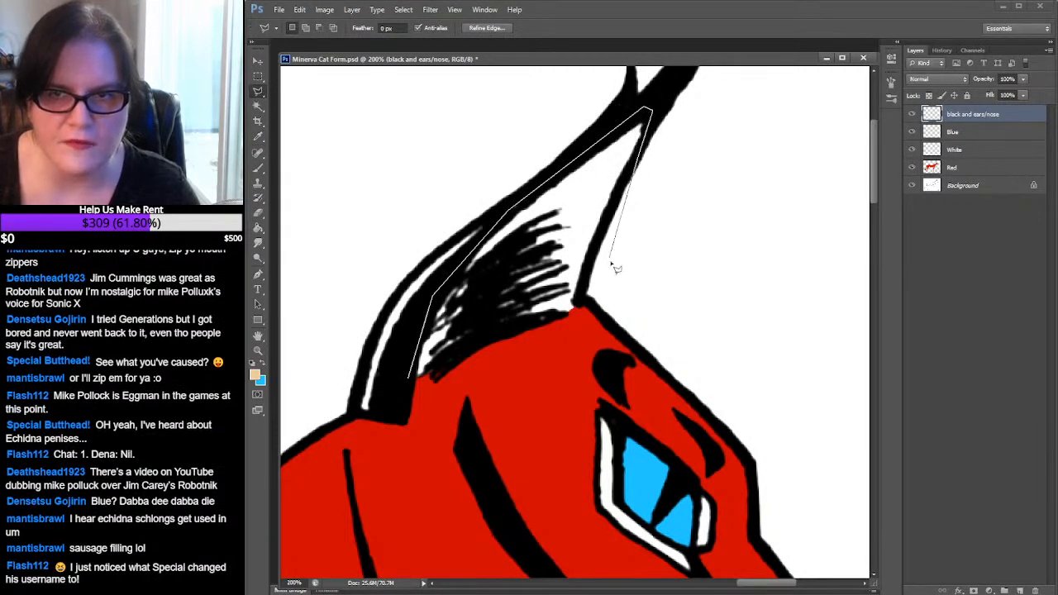
pyautogui.click(581, 314)
pyautogui.click(510, 370)
pyautogui.click(448, 394)
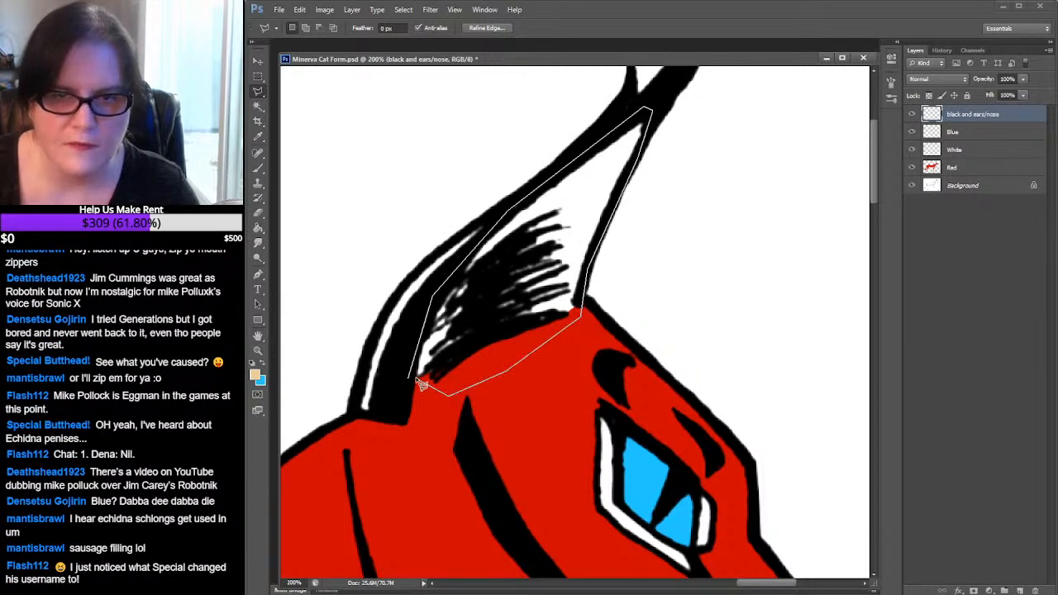
pyautogui.click(416, 379)
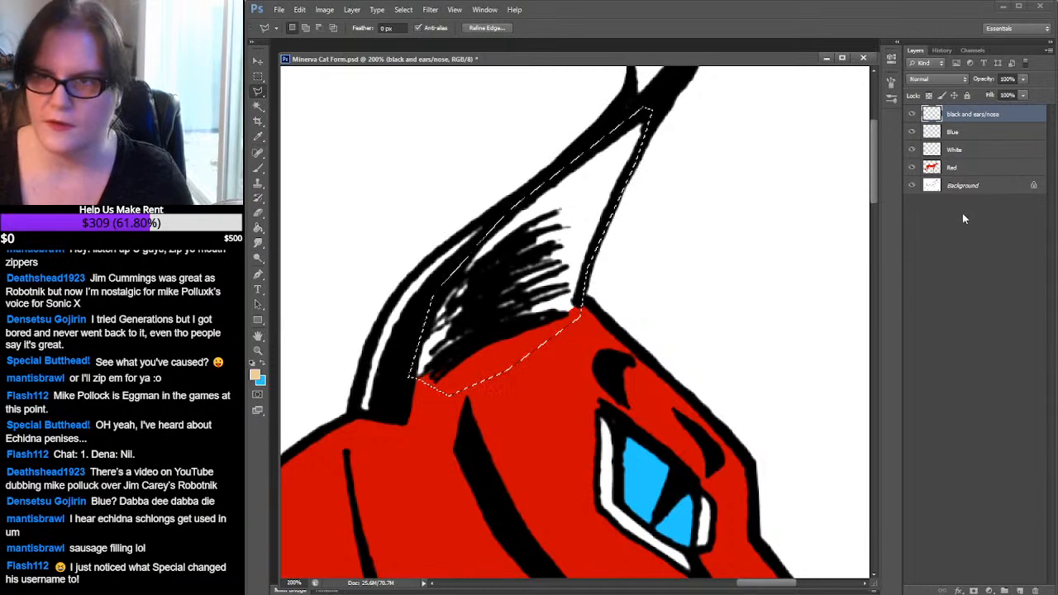
# Subtract the Red layer's painted area from the ear selection and fill the remainder with the tan colour using the Paint Bucket
pyautogui.keyDown('ctrl'); pyautogui.keyDown('alt'); pyautogui.click(931, 167); pyautogui.keyUp('alt'); pyautogui.keyUp('ctrl')
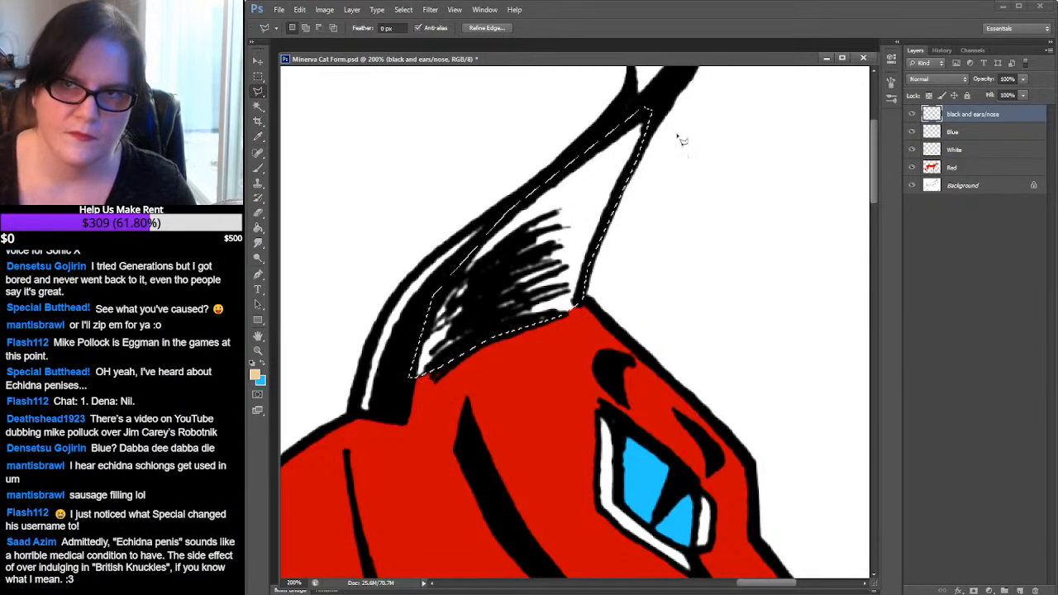
pyautogui.click(258, 226)
pyautogui.click(530, 235)
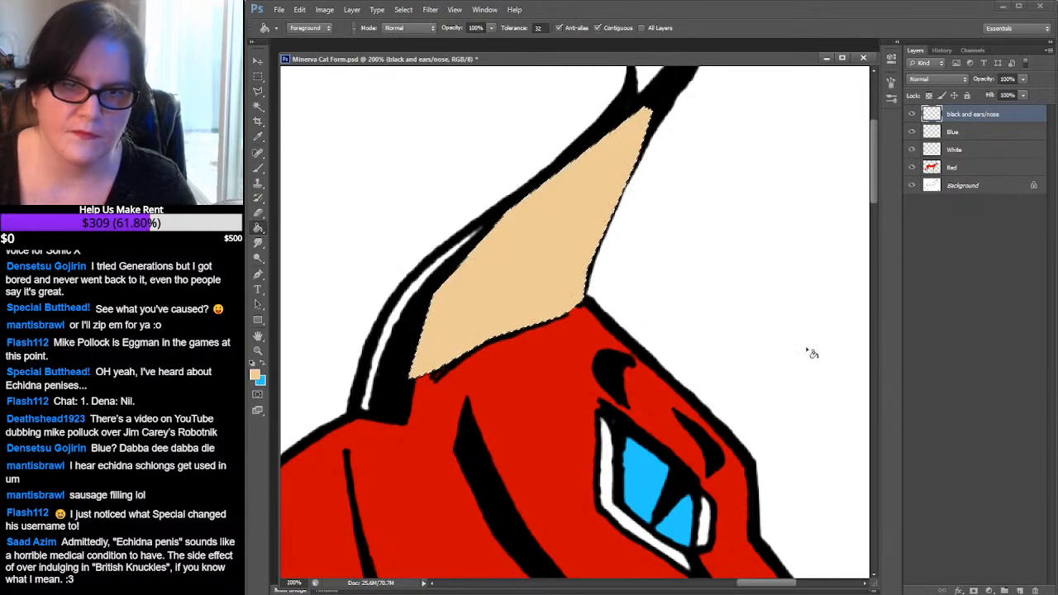
# Sample the dark grey palette swatch as the foreground colour
pyautogui.moveTo(876, 179); pyautogui.dragTo(875, 185)
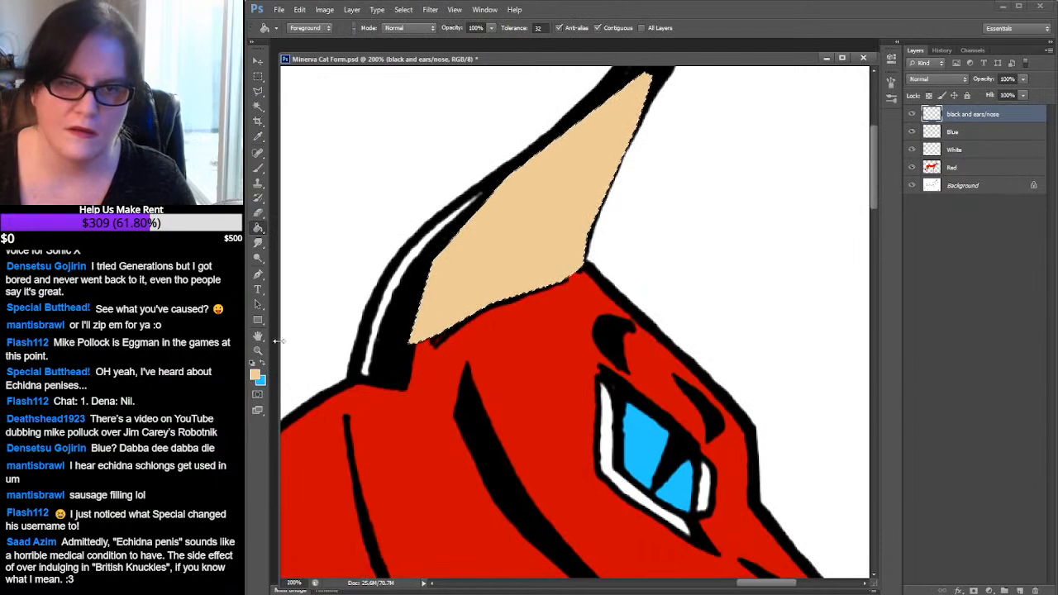
pyautogui.press('z')
pyautogui.click(616, 342)
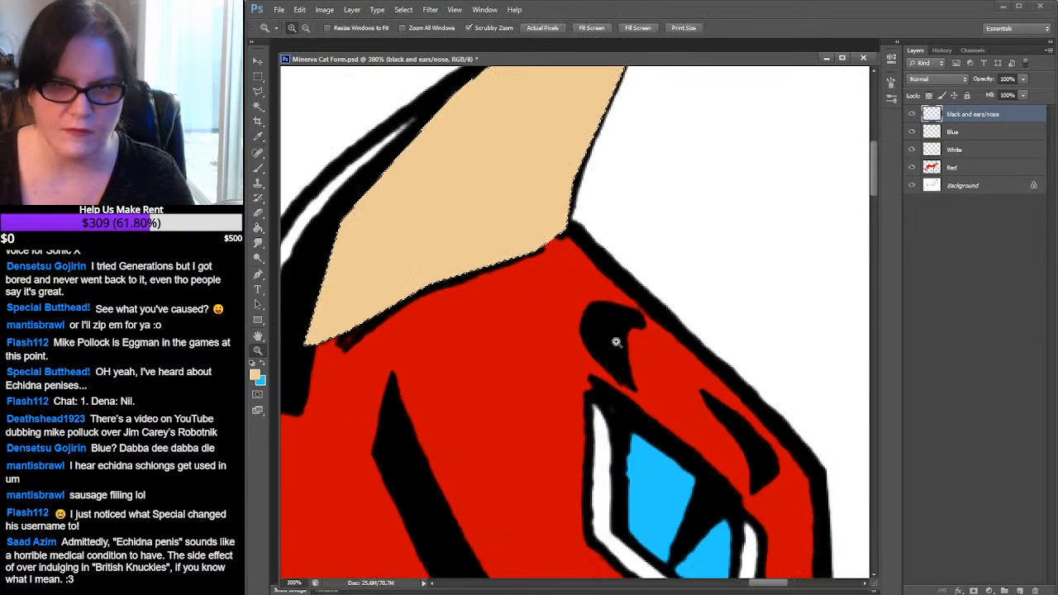
pyautogui.keyDown('alt'); pyautogui.click(615, 341); pyautogui.keyUp('alt')
pyautogui.keyDown('alt'); pyautogui.click(615, 342); pyautogui.keyUp('alt')
pyautogui.keyDown('alt'); pyautogui.click(615, 341); pyautogui.keyUp('alt')
pyautogui.keyDown('alt'); pyautogui.click(616, 341); pyautogui.keyUp('alt')
pyautogui.keyDown('alt'); pyautogui.click(616, 341); pyautogui.keyUp('alt')
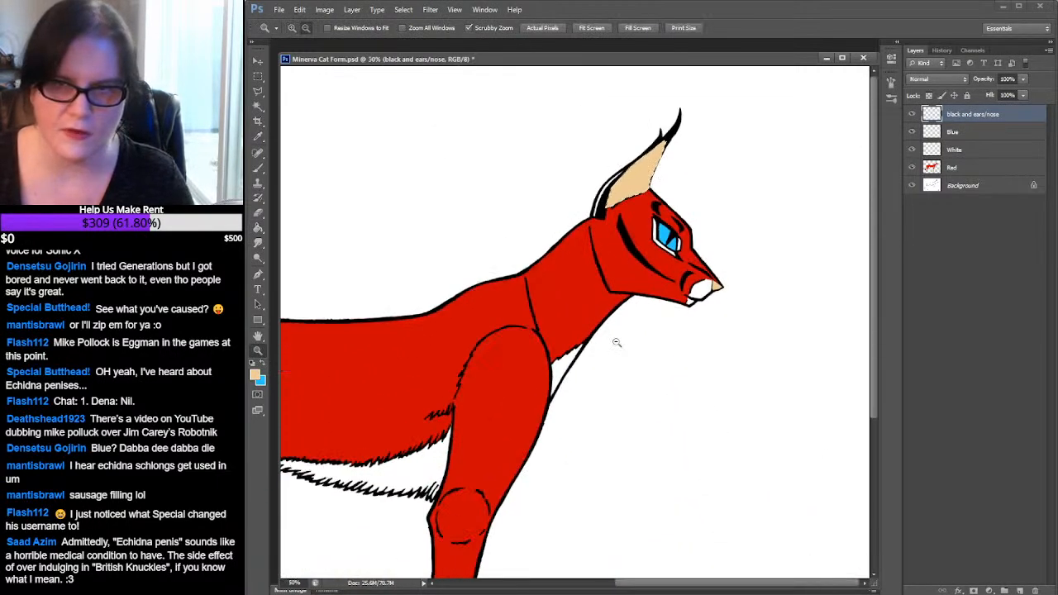
pyautogui.keyDown('alt'); pyautogui.click(615, 341); pyautogui.keyUp('alt')
pyautogui.keyDown('alt'); pyautogui.click(616, 341); pyautogui.keyUp('alt')
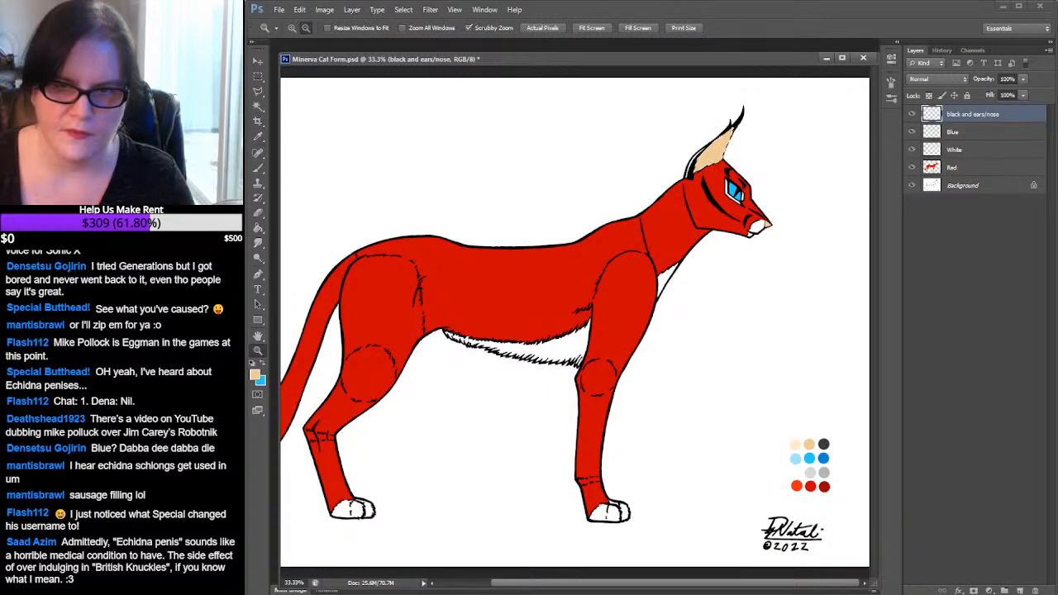
pyautogui.moveTo(706, 583)
pyautogui.mouseDown()
pyautogui.moveTo(677, 583)
pyautogui.moveTo(707, 583)
pyautogui.mouseUp()
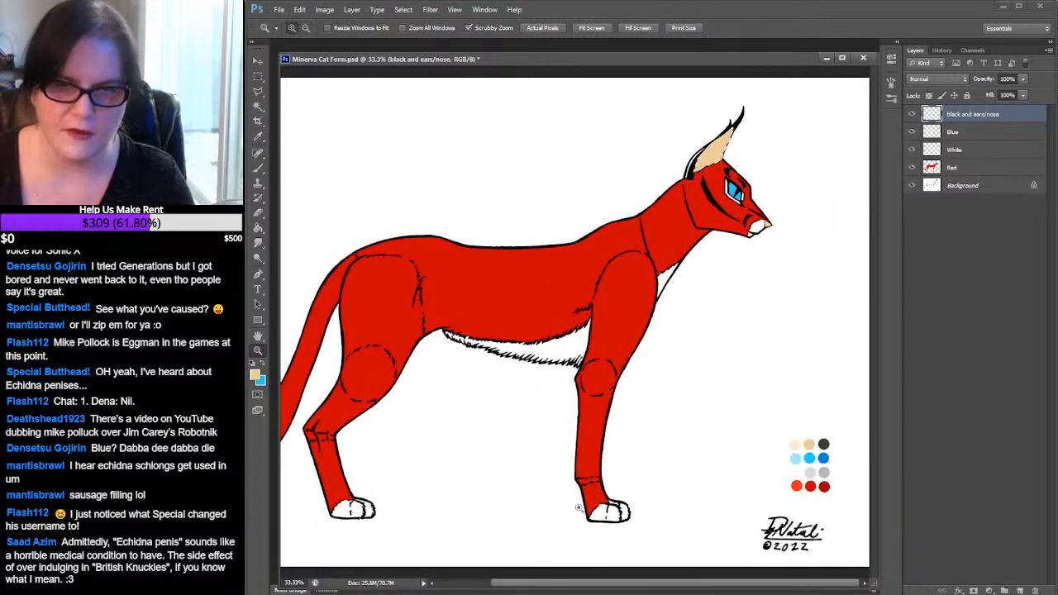
pyautogui.click(257, 136)
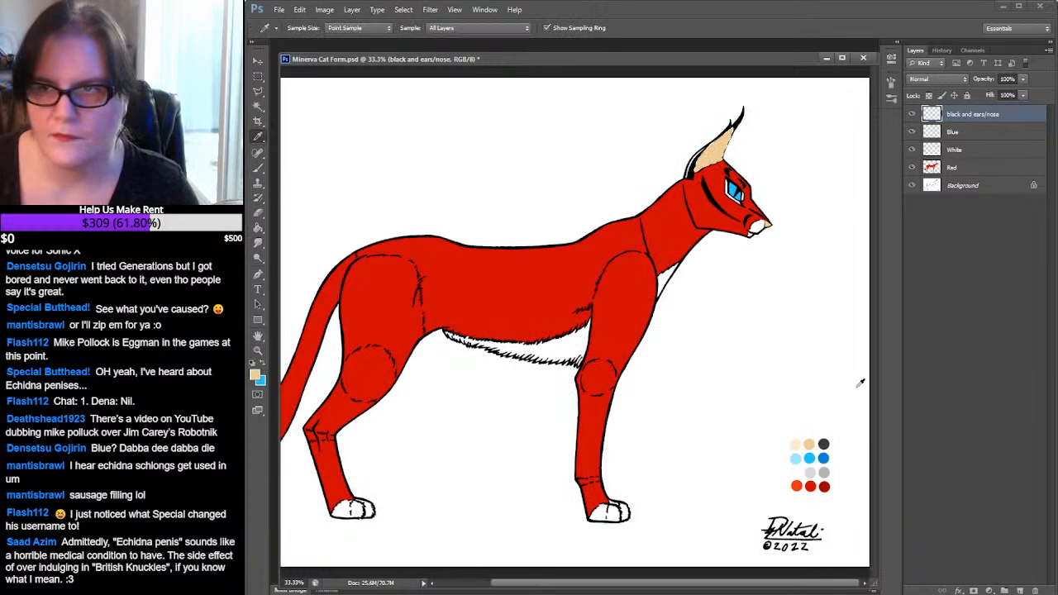
pyautogui.click(824, 444)
# Outline the narrow white strip along the back of the ear with the Polygonal Lasso
pyautogui.press('z')
pyautogui.click(708, 167)
pyautogui.click(708, 168)
pyautogui.click(708, 168)
pyautogui.click(708, 168)
pyautogui.moveTo(710, 148); pyautogui.dragTo(658, 306)
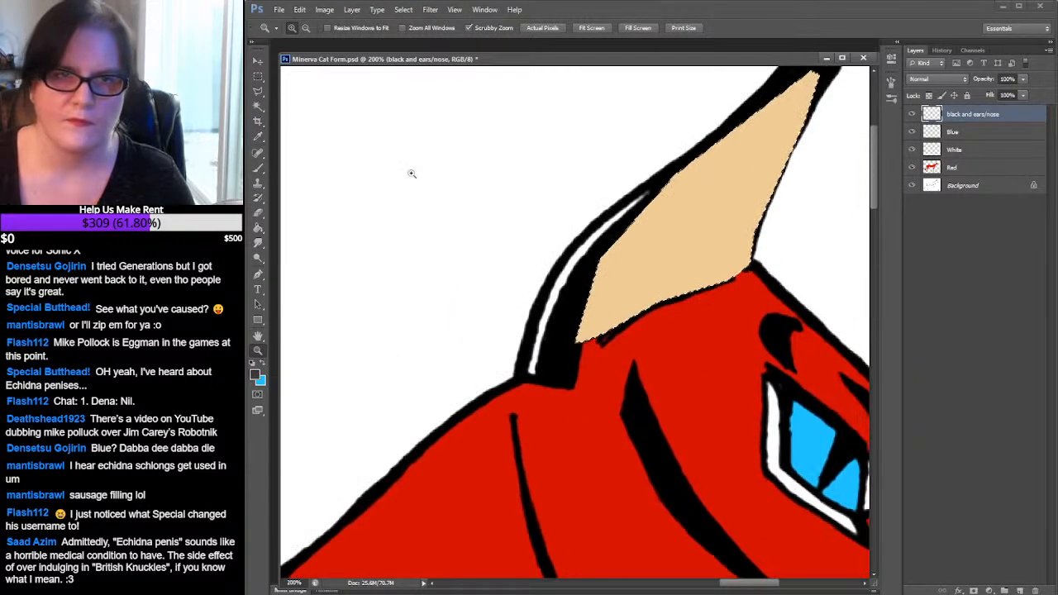
pyautogui.press('l')
pyautogui.click(525, 376)
pyautogui.click(555, 380)
pyautogui.click(595, 261)
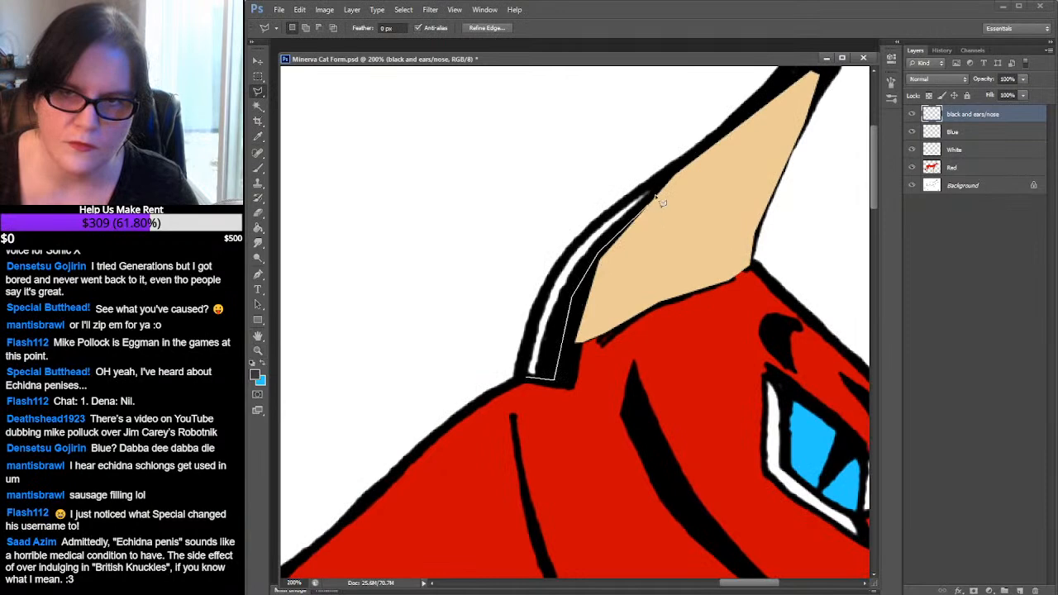
pyautogui.click(666, 175)
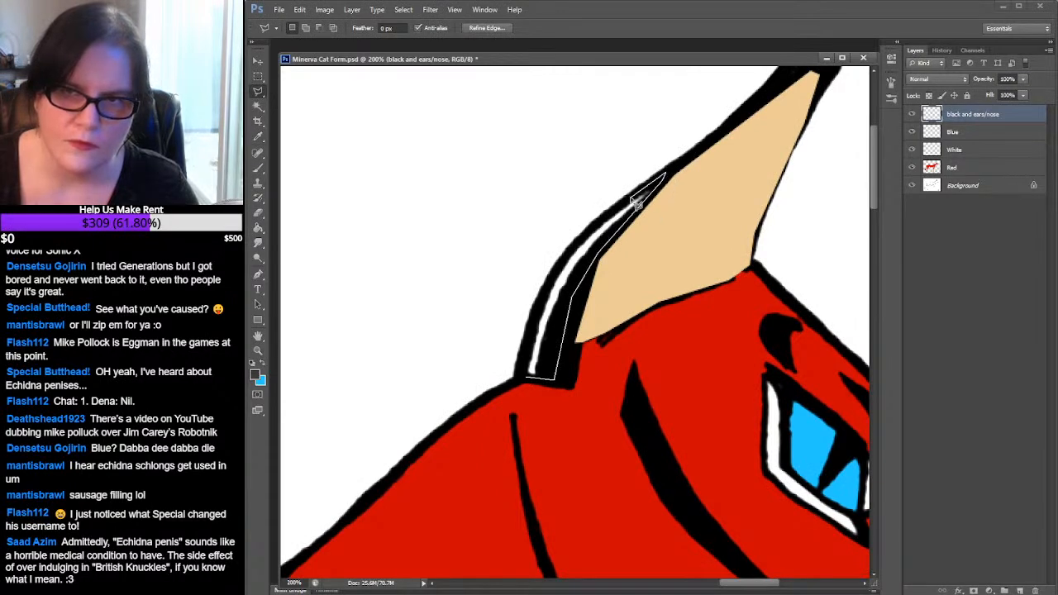
pyautogui.click(570, 242)
pyautogui.click(542, 304)
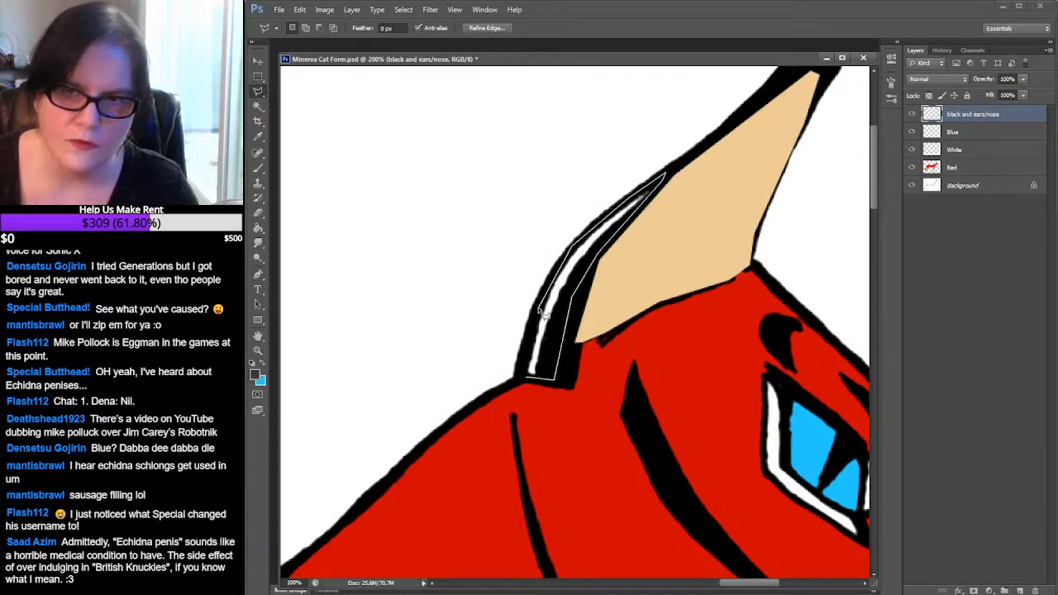
pyautogui.click(523, 380)
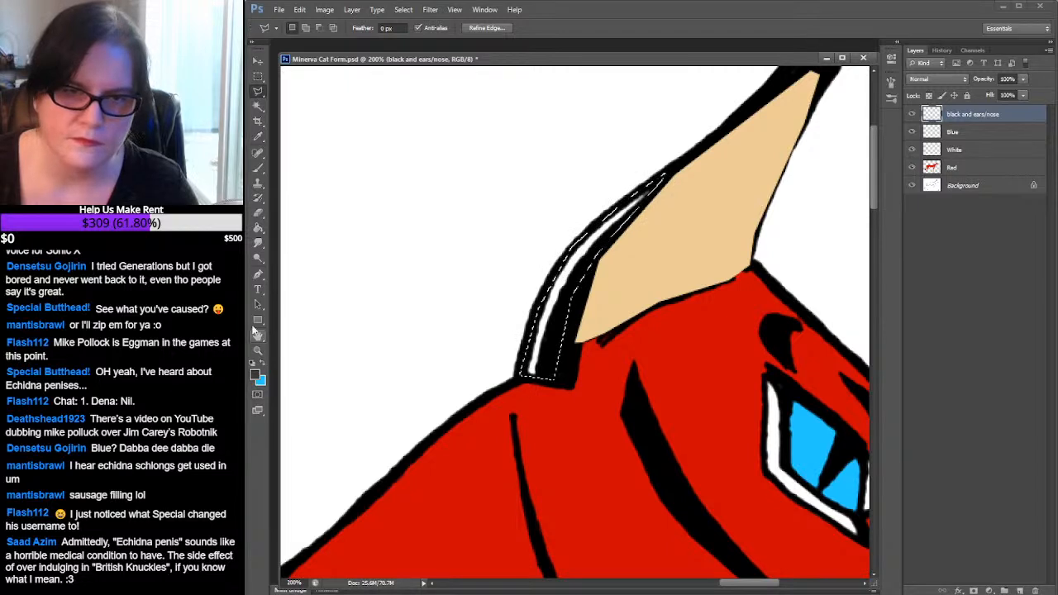
# Fill the selected strip at the back of the ear with the dark grey and clear the selection
pyautogui.press('g')
pyautogui.click(576, 284)
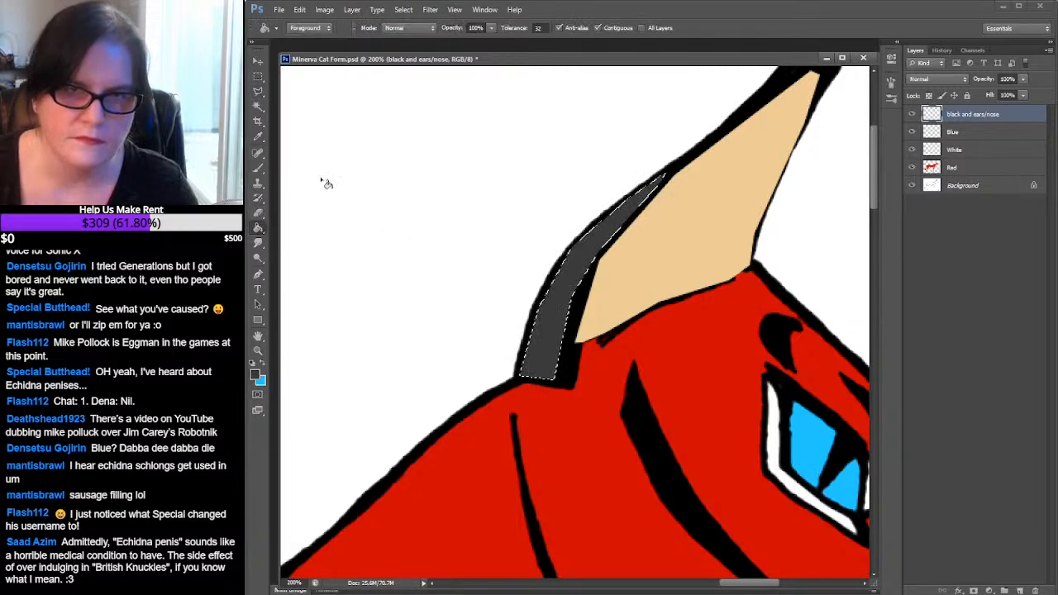
pyautogui.click(258, 76)
pyautogui.click(586, 344)
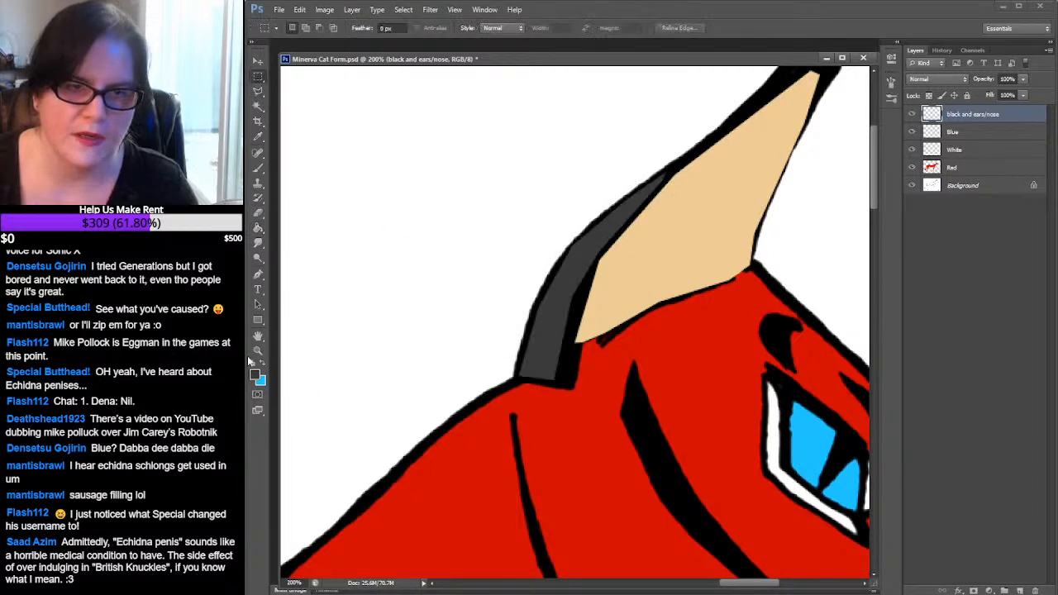
# Set the black and ears/nose layer's blend mode to Multiply and save the document
pyautogui.click(258, 351)
pyautogui.keyDown('alt'); pyautogui.click(744, 337); pyautogui.keyUp('alt')
pyautogui.keyDown('alt'); pyautogui.click(743, 338); pyautogui.keyUp('alt')
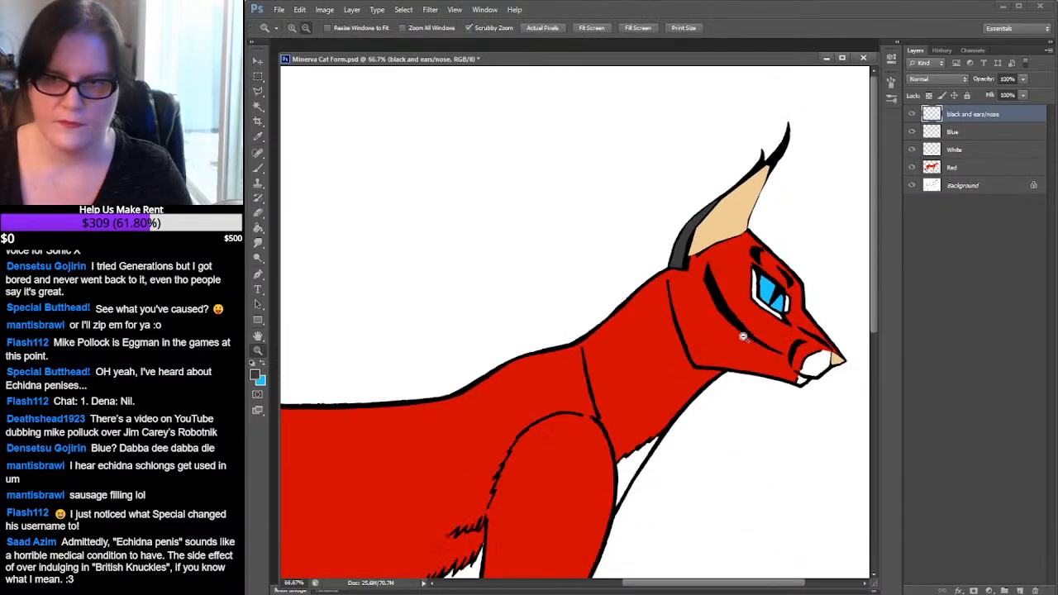
pyautogui.keyDown('alt'); pyautogui.click(745, 337); pyautogui.keyUp('alt')
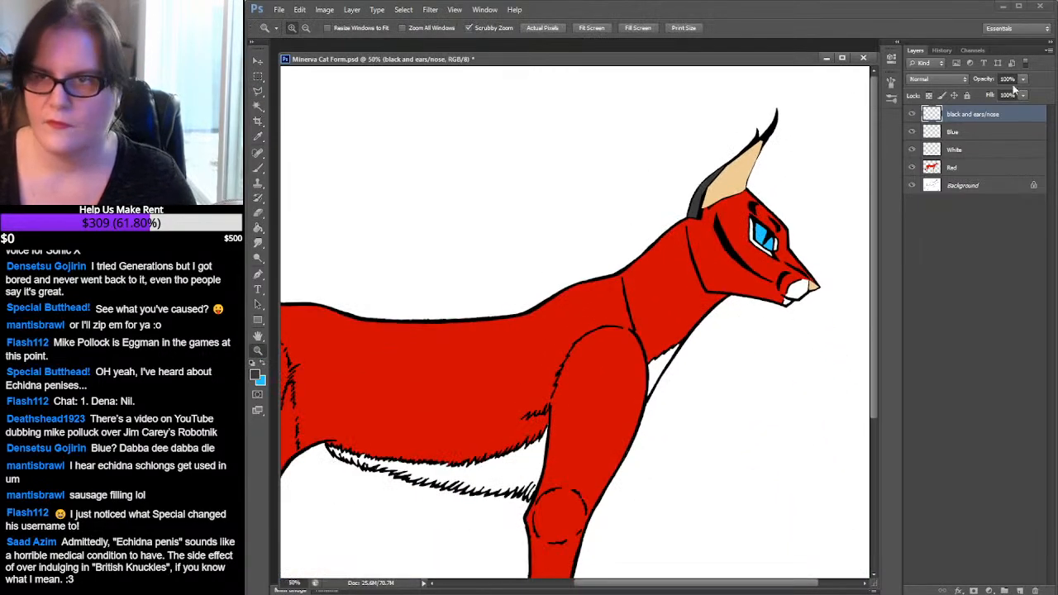
pyautogui.click(966, 77)
pyautogui.click(941, 130)
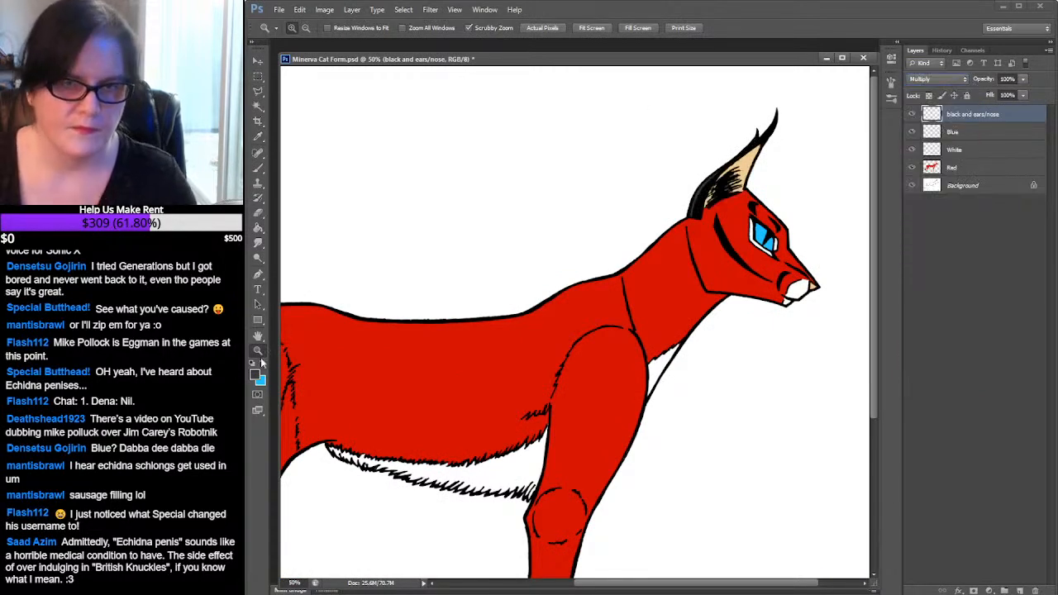
pyautogui.keyDown('alt'); pyautogui.click(611, 275); pyautogui.keyUp('alt')
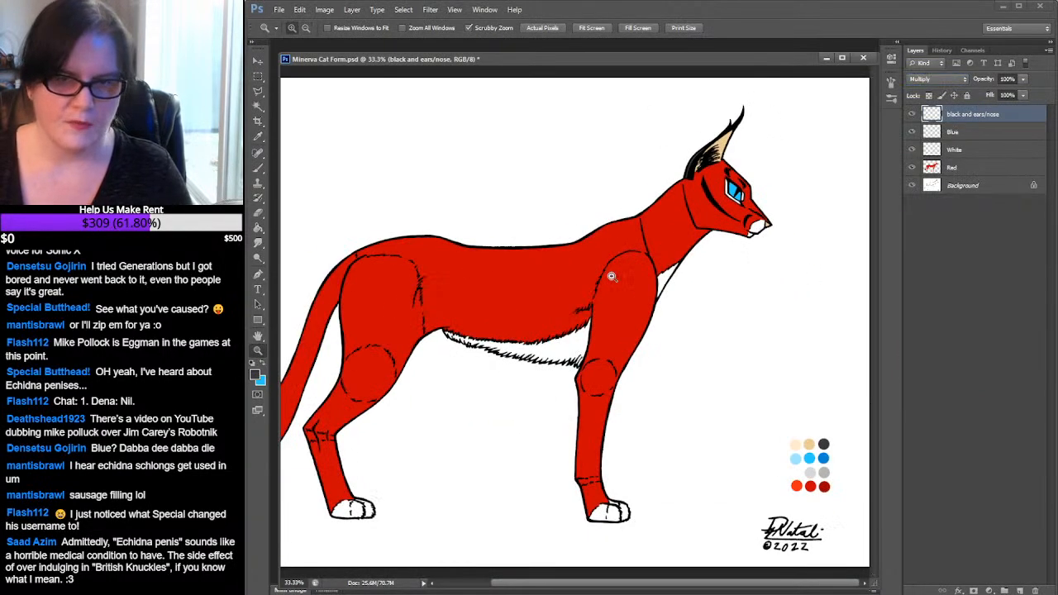
pyautogui.hotkey('ctrl', 's')
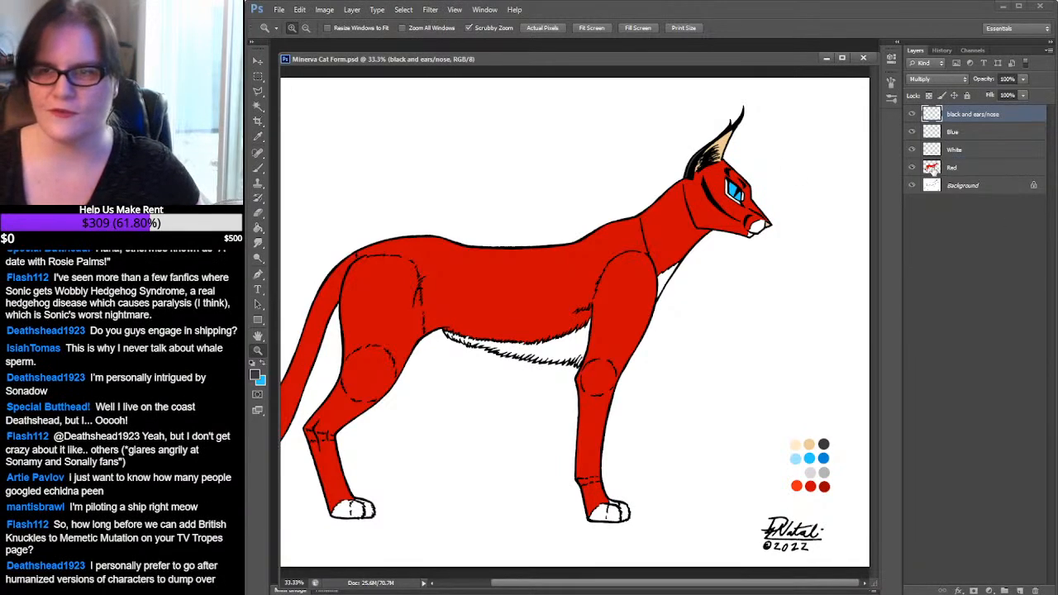
# Load the Red layer's painted area as a selection and sample the swatches for a dark red foreground and bright orange-red background
pyautogui.click(932, 168)
pyautogui.keyDown('ctrl'); pyautogui.click(932, 168); pyautogui.keyUp('ctrl')
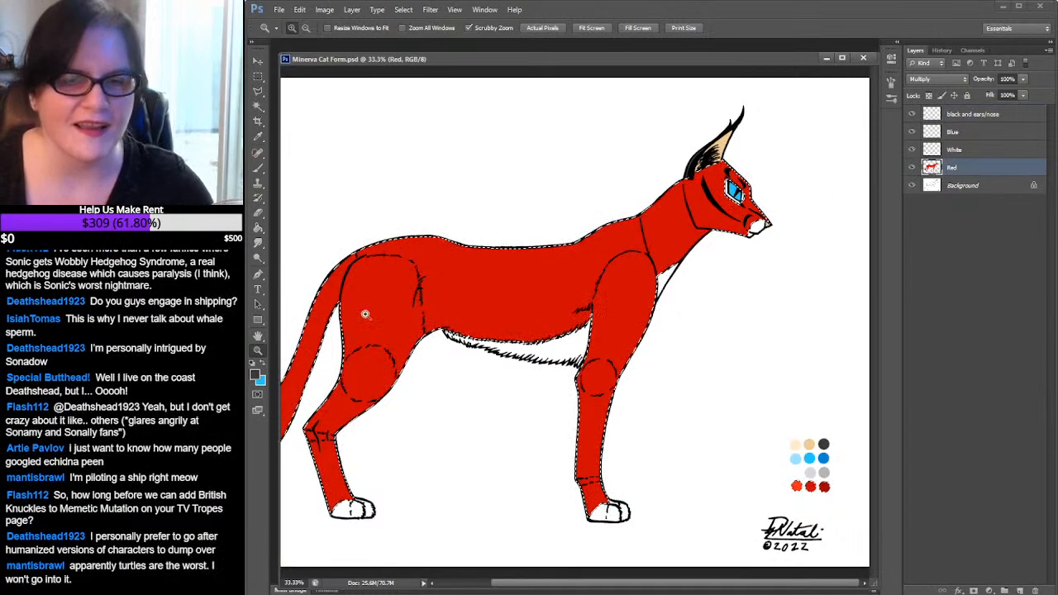
pyautogui.press('i')
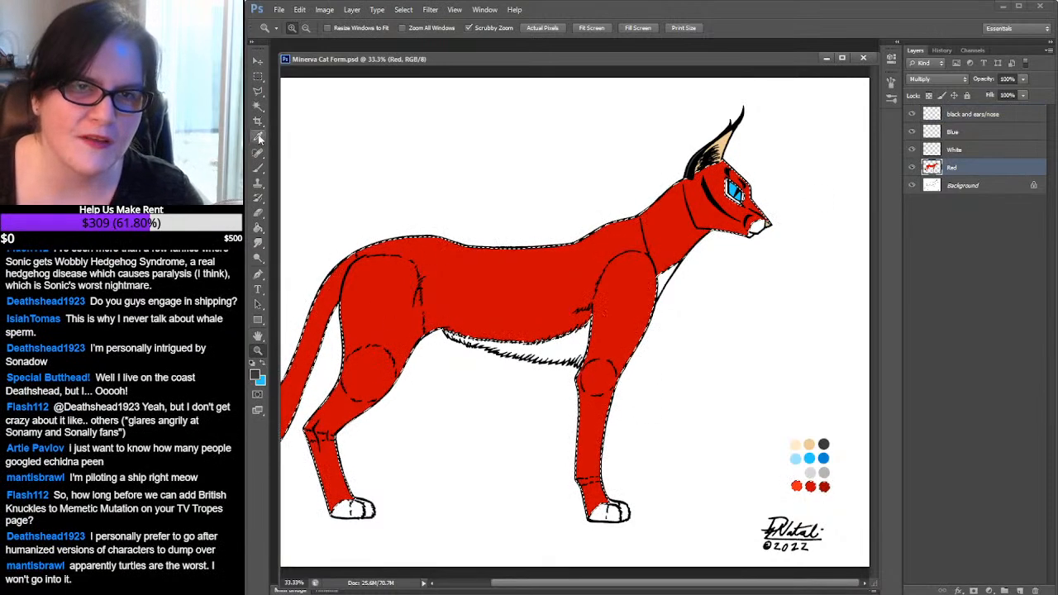
pyautogui.click(795, 486)
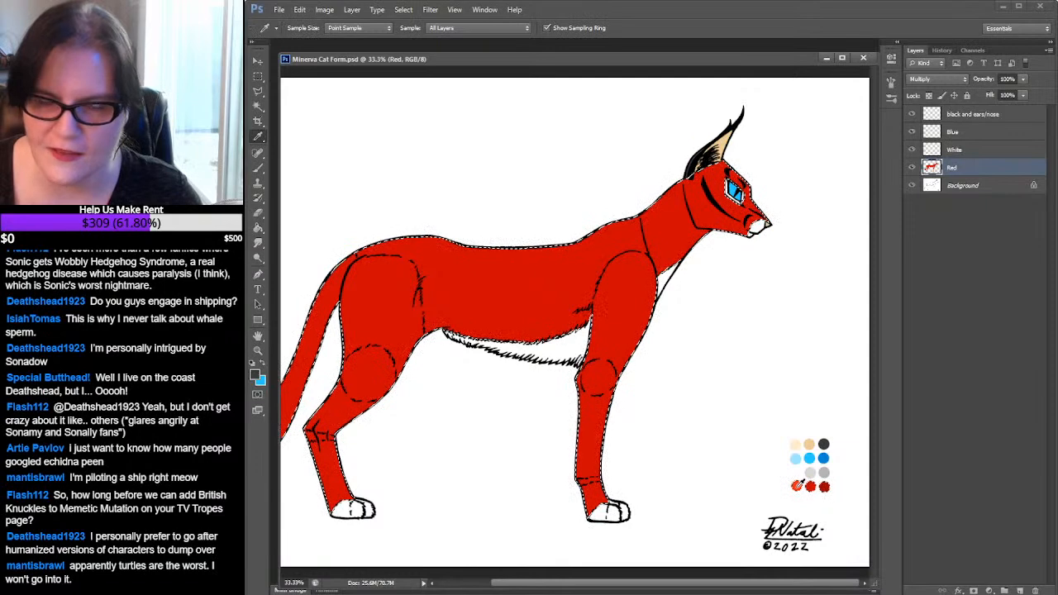
pyautogui.click(264, 364)
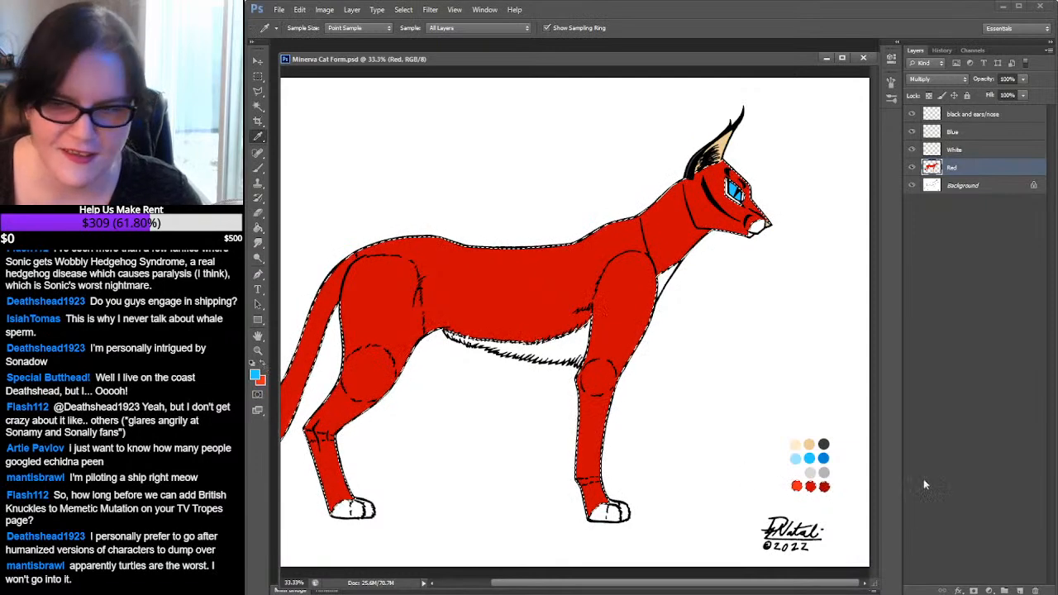
pyautogui.click(824, 486)
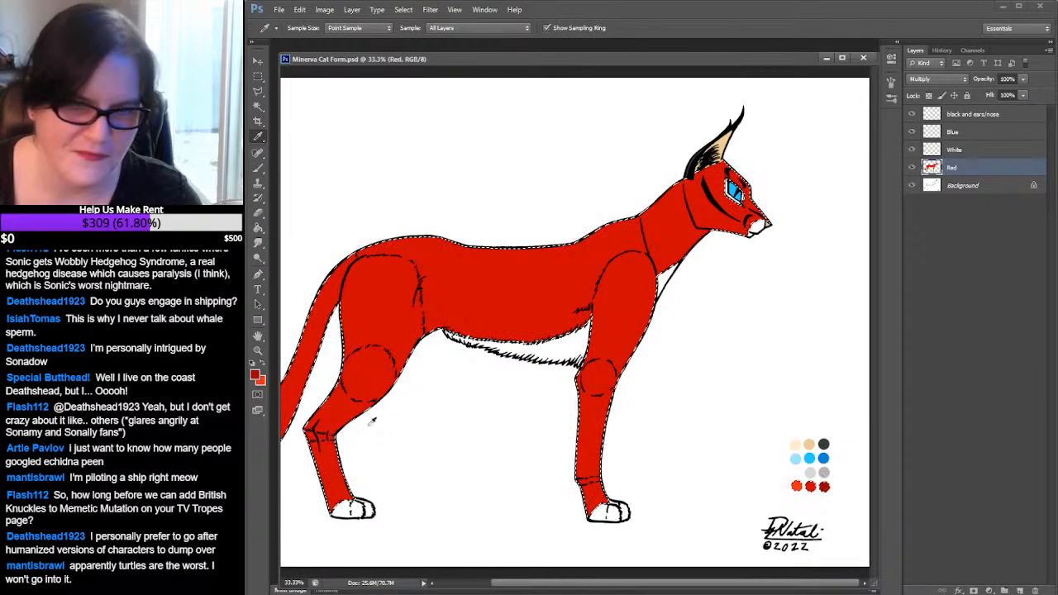
# Set up the Brush tool with the soft round 100 px preset at 0% hardness for painting around the hind leg
pyautogui.click(257, 350)
pyautogui.click(408, 400)
pyautogui.click(407, 400)
pyautogui.moveTo(448, 350); pyautogui.dragTo(649, 338)
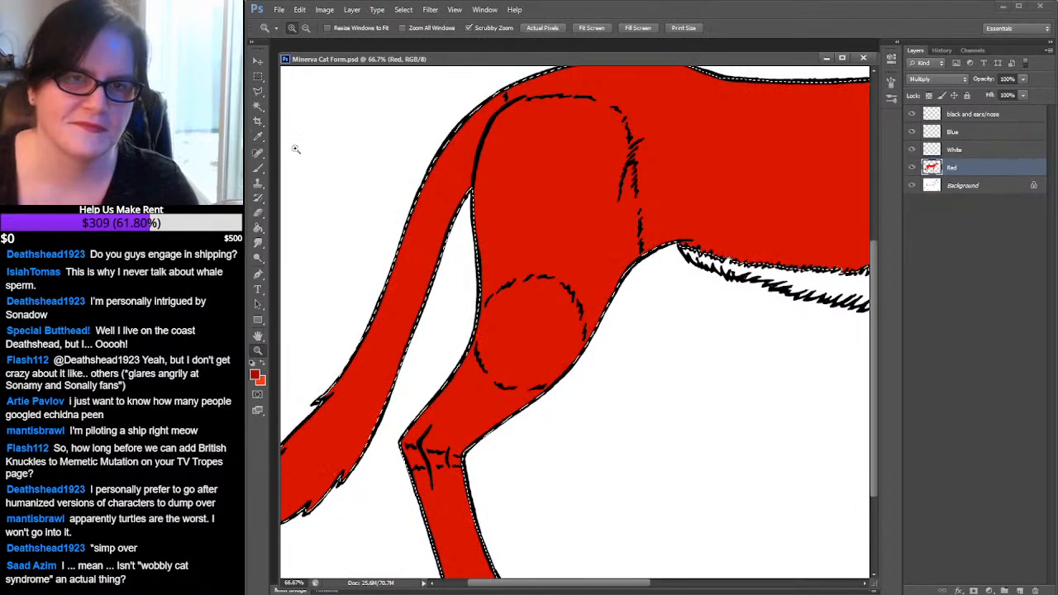
pyautogui.click(257, 168)
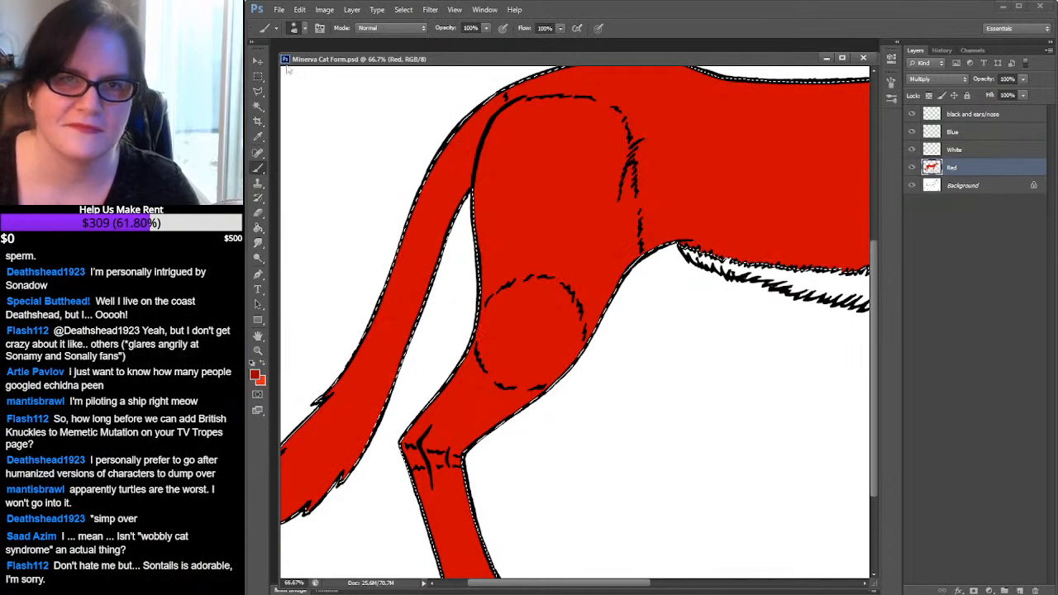
pyautogui.click(304, 28)
pyautogui.click(325, 173)
pyautogui.click(362, 175)
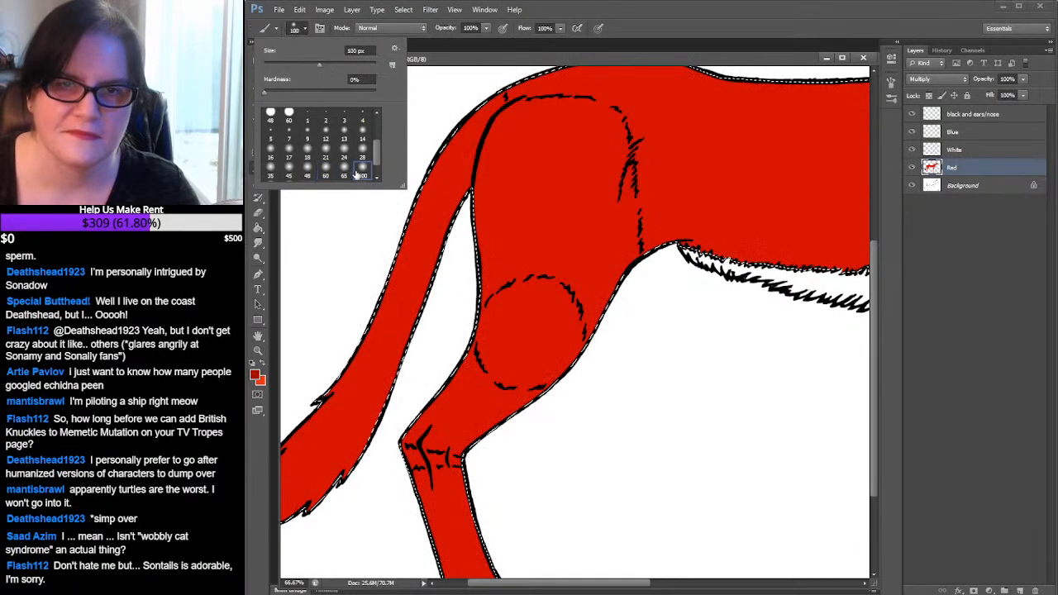
# Shade the flank beside the thigh, the lower belly and the front edge of the thigh with soft dark red strokes
pyautogui.moveTo(652, 165)
pyautogui.mouseDown()
pyautogui.moveTo(595, 156)
pyautogui.moveTo(446, 185)
pyautogui.moveTo(425, 204)
pyautogui.moveTo(470, 198)
pyautogui.moveTo(514, 173)
pyautogui.moveTo(356, 210)
pyautogui.moveTo(439, 177)
pyautogui.moveTo(537, 168)
pyautogui.moveTo(516, 174)
pyautogui.mouseUp()
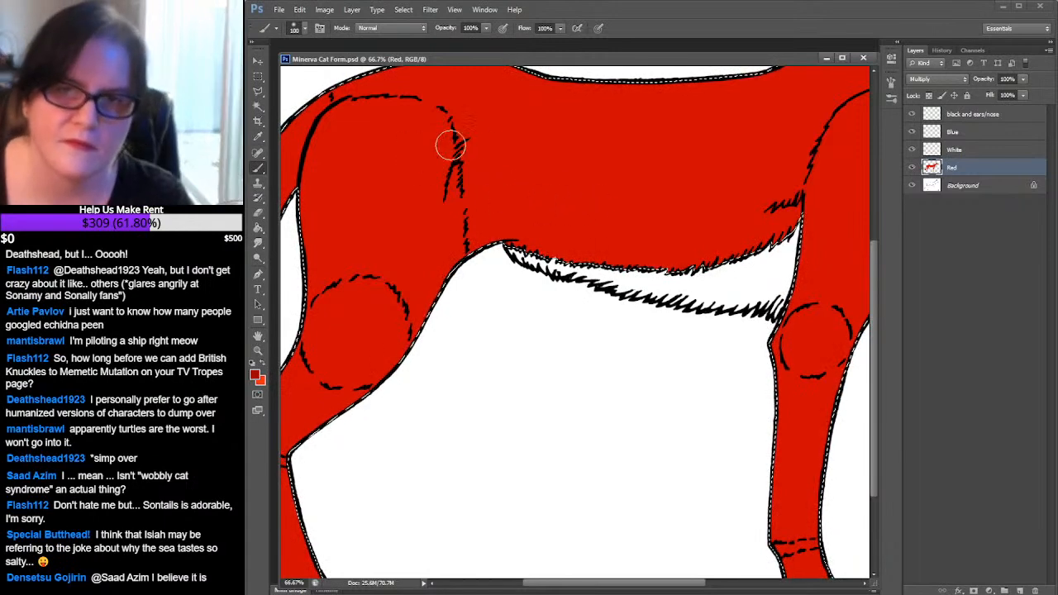
pyautogui.moveTo(474, 146); pyautogui.dragTo(456, 204)
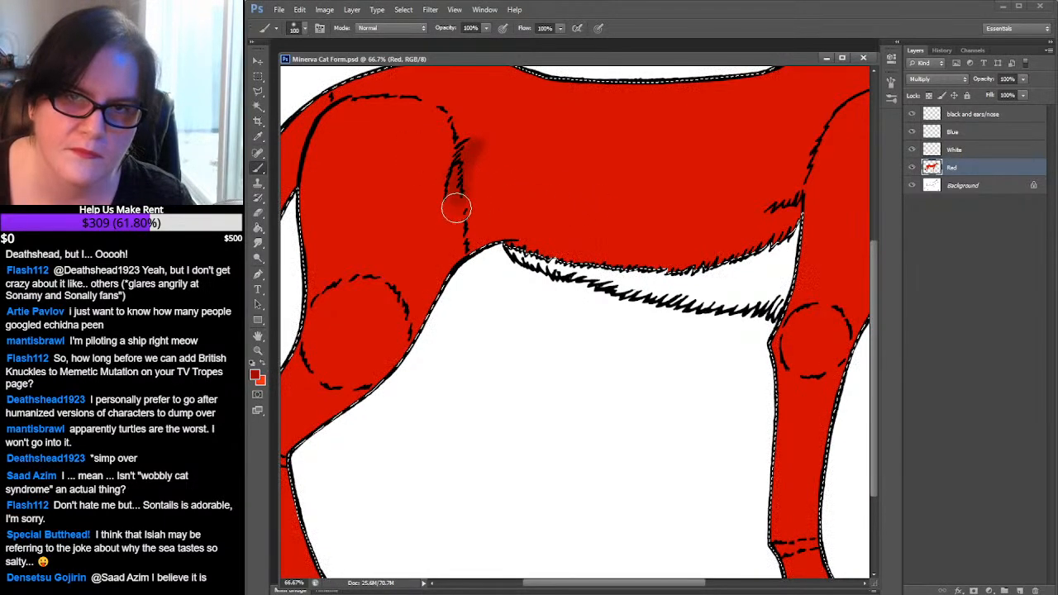
pyautogui.moveTo(472, 144)
pyautogui.mouseDown()
pyautogui.moveTo(505, 142)
pyautogui.moveTo(455, 192)
pyautogui.moveTo(459, 223)
pyautogui.moveTo(479, 166)
pyautogui.moveTo(448, 221)
pyautogui.moveTo(492, 169)
pyautogui.moveTo(521, 159)
pyautogui.moveTo(480, 163)
pyautogui.moveTo(515, 153)
pyautogui.moveTo(522, 165)
pyautogui.moveTo(493, 158)
pyautogui.moveTo(500, 189)
pyautogui.moveTo(480, 199)
pyautogui.moveTo(476, 189)
pyautogui.moveTo(533, 170)
pyautogui.moveTo(537, 179)
pyautogui.moveTo(521, 159)
pyautogui.moveTo(508, 198)
pyautogui.moveTo(538, 234)
pyautogui.mouseUp()
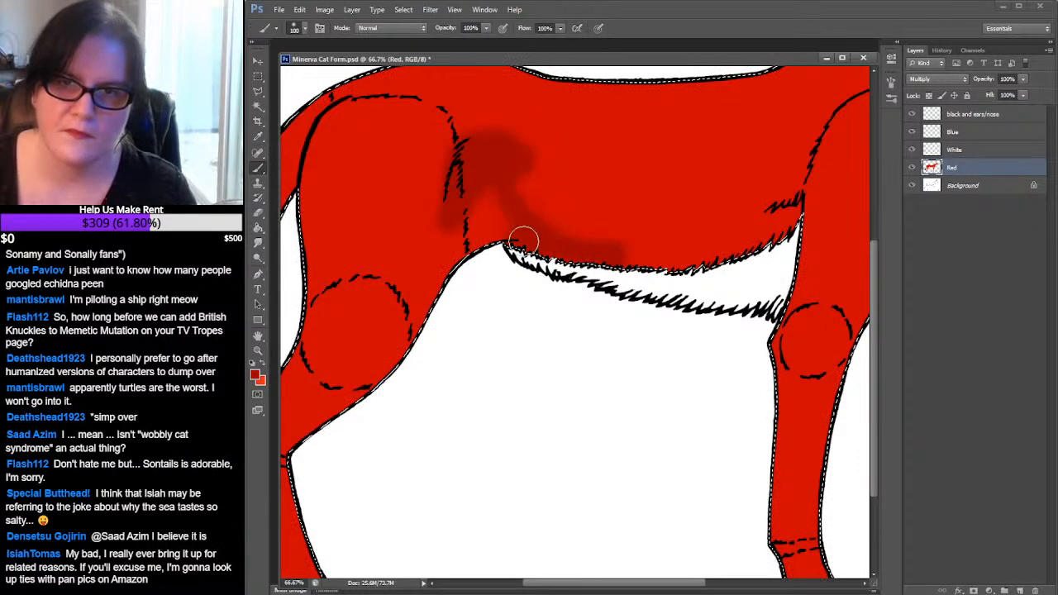
pyautogui.moveTo(664, 242)
pyautogui.mouseDown()
pyautogui.moveTo(800, 208)
pyautogui.moveTo(728, 241)
pyautogui.moveTo(611, 256)
pyautogui.moveTo(701, 262)
pyautogui.mouseUp()
pyautogui.moveTo(517, 238)
pyautogui.mouseDown()
pyautogui.moveTo(496, 191)
pyautogui.moveTo(503, 246)
pyautogui.moveTo(479, 206)
pyautogui.moveTo(440, 277)
pyautogui.moveTo(449, 227)
pyautogui.mouseUp()
pyautogui.moveTo(400, 394); pyautogui.dragTo(443, 266)
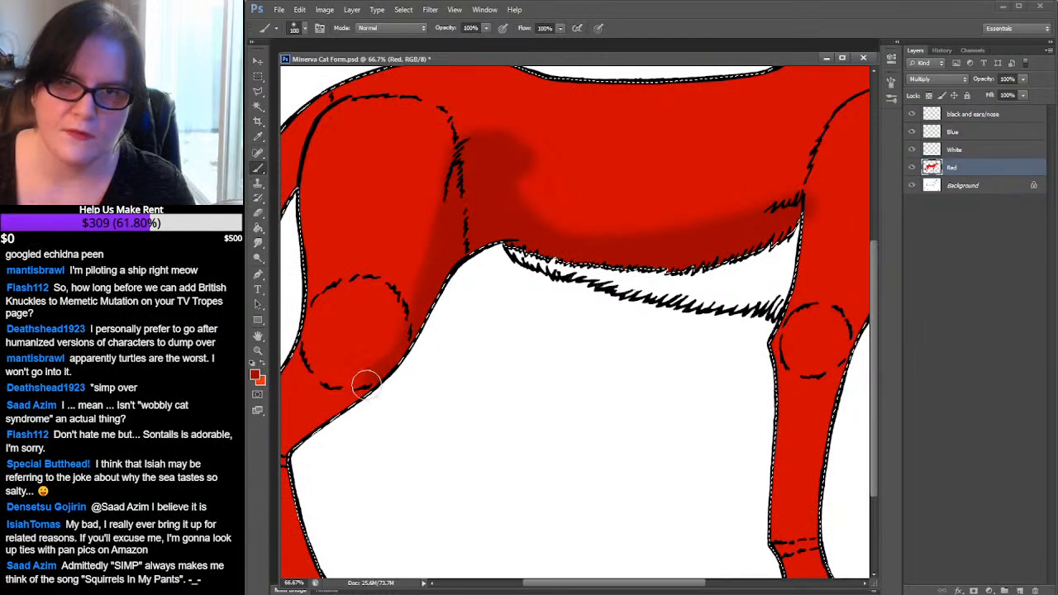
# Paint dark red shading down the front edge of the lower hind leg and along the underside of the tail
pyautogui.moveTo(526, 349); pyautogui.dragTo(678, 275)
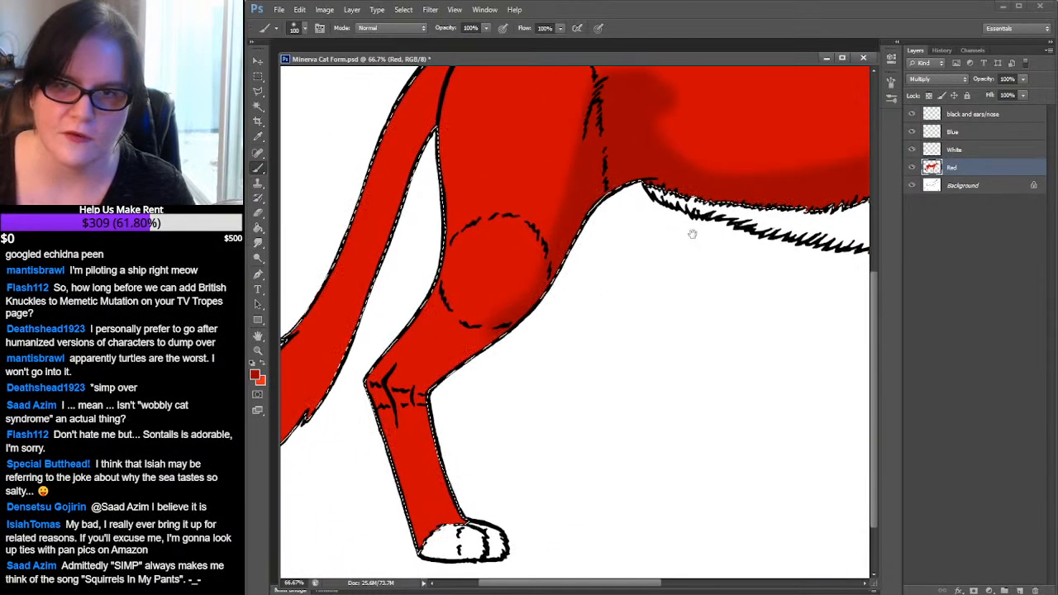
pyautogui.moveTo(529, 314)
pyautogui.mouseDown()
pyautogui.moveTo(459, 354)
pyautogui.moveTo(421, 407)
pyautogui.moveTo(456, 523)
pyautogui.moveTo(478, 502)
pyautogui.mouseUp()
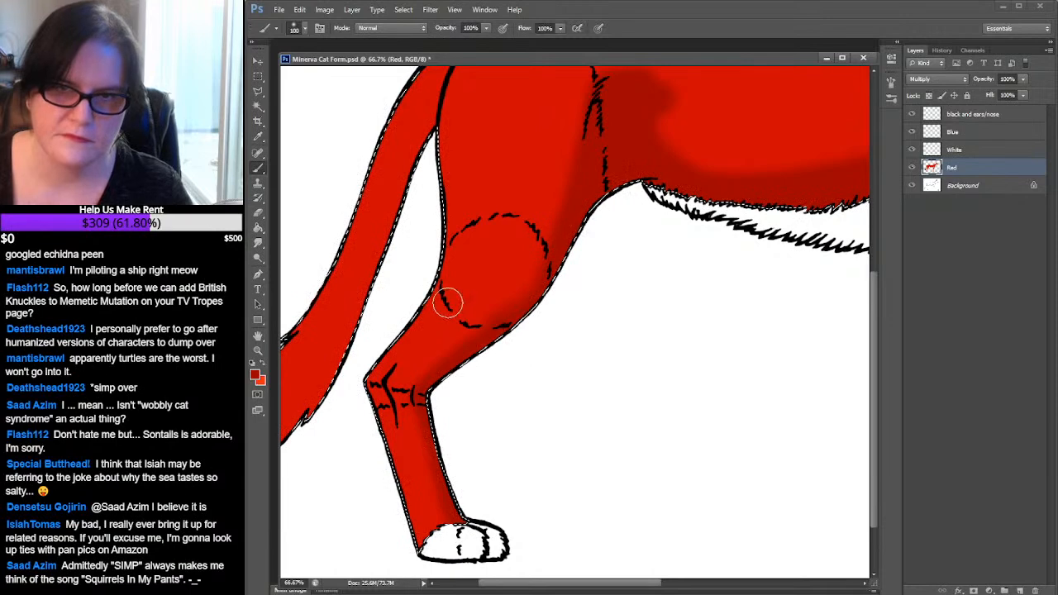
pyautogui.moveTo(524, 361)
pyautogui.mouseDown()
pyautogui.moveTo(592, 392)
pyautogui.moveTo(597, 378)
pyautogui.mouseUp()
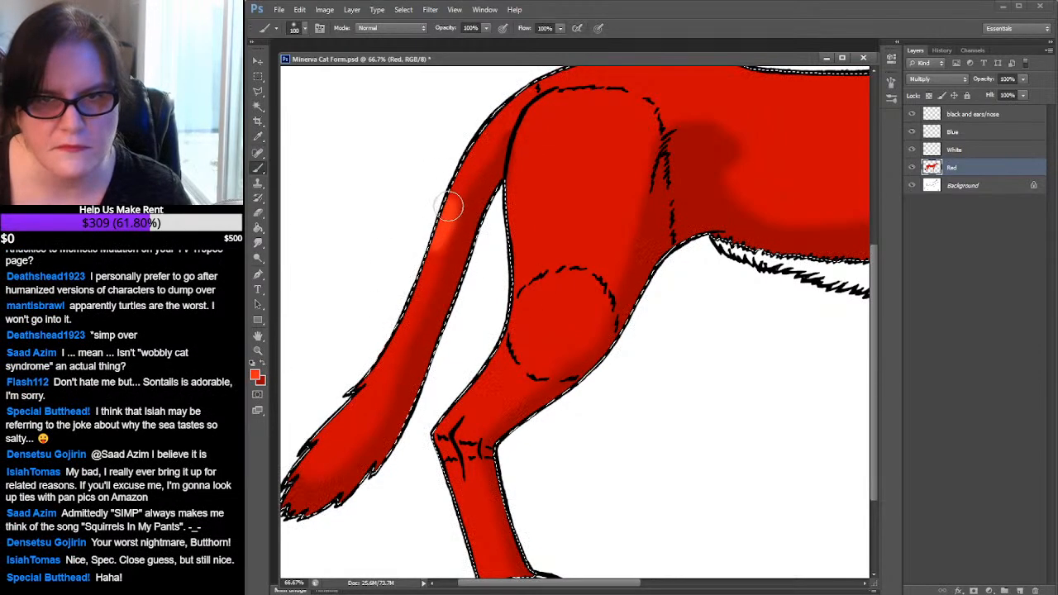
# Undo the bright orange stroke on the tail and sample the mid red to blend the tail shading with the Brush
pyautogui.hotkey('ctrl', 'z')
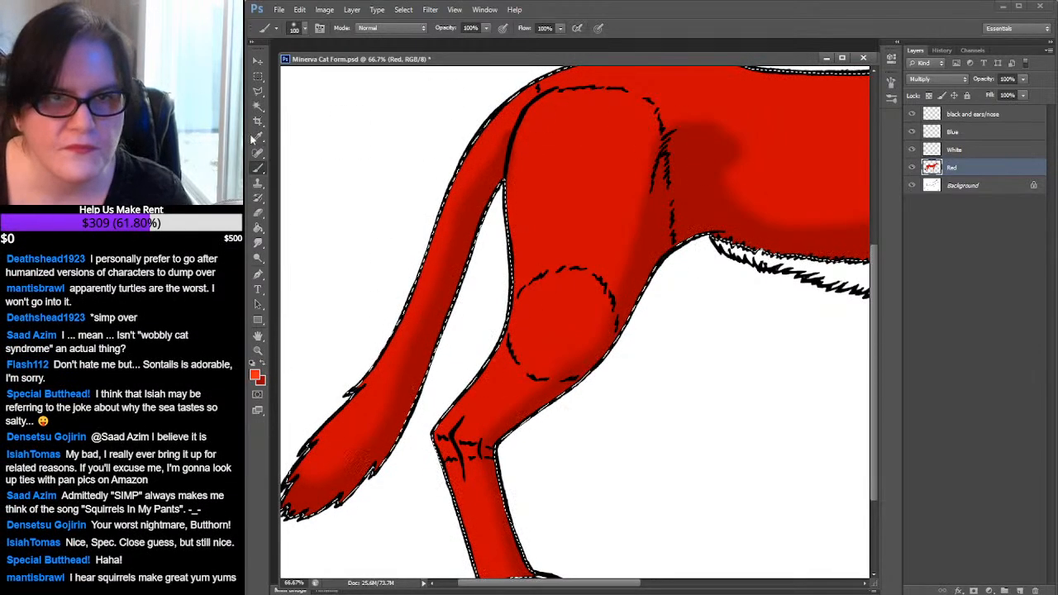
pyautogui.click(257, 137)
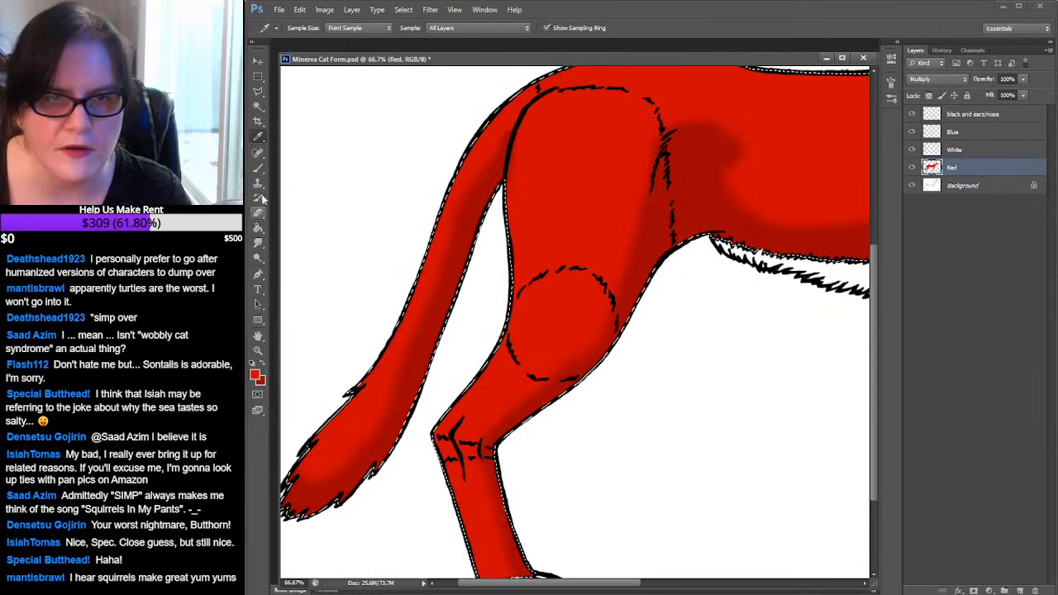
pyautogui.click(257, 168)
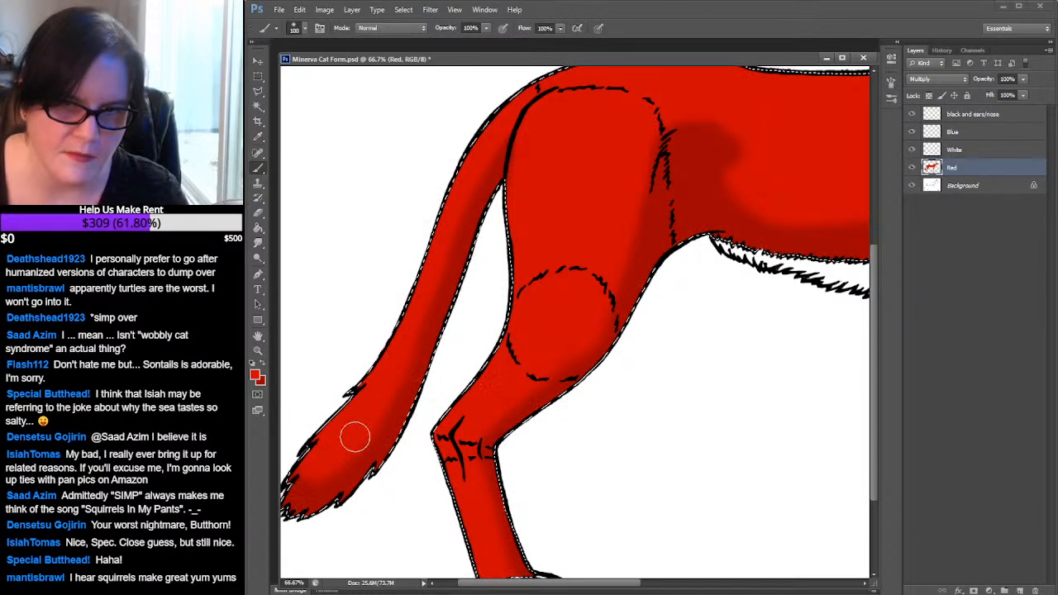
pyautogui.hotkey('ctrl', 'd')
# Shade the rear edge of the front leg and the area behind the shoulder with dark red, blending it with mid red
pyautogui.moveTo(743, 228)
pyautogui.mouseDown()
pyautogui.moveTo(637, 170)
pyautogui.moveTo(413, 229)
pyautogui.moveTo(397, 180)
pyautogui.mouseUp()
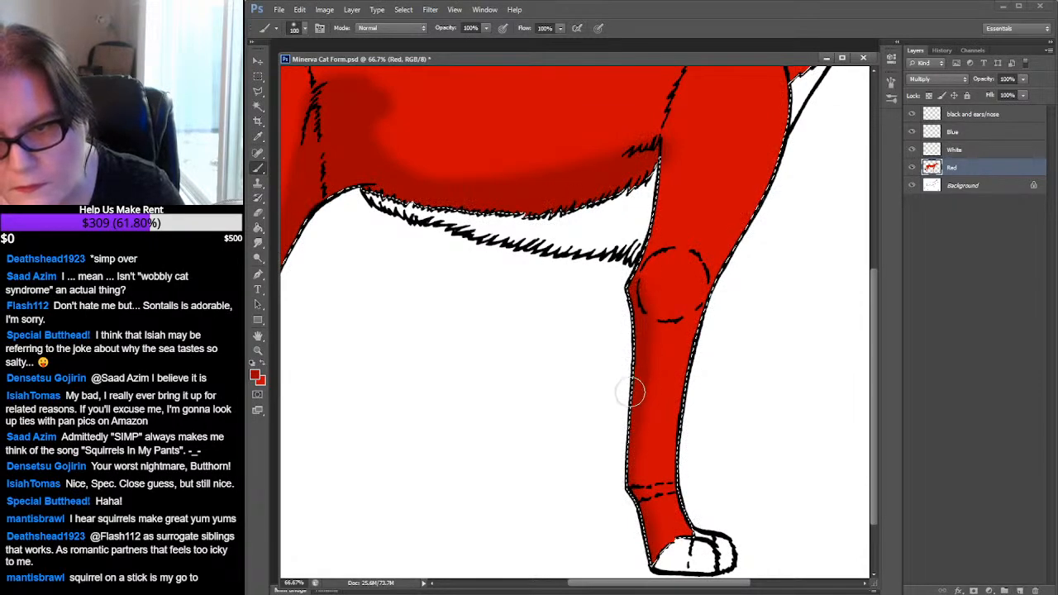
pyautogui.hotkey('ctrl', 'd')
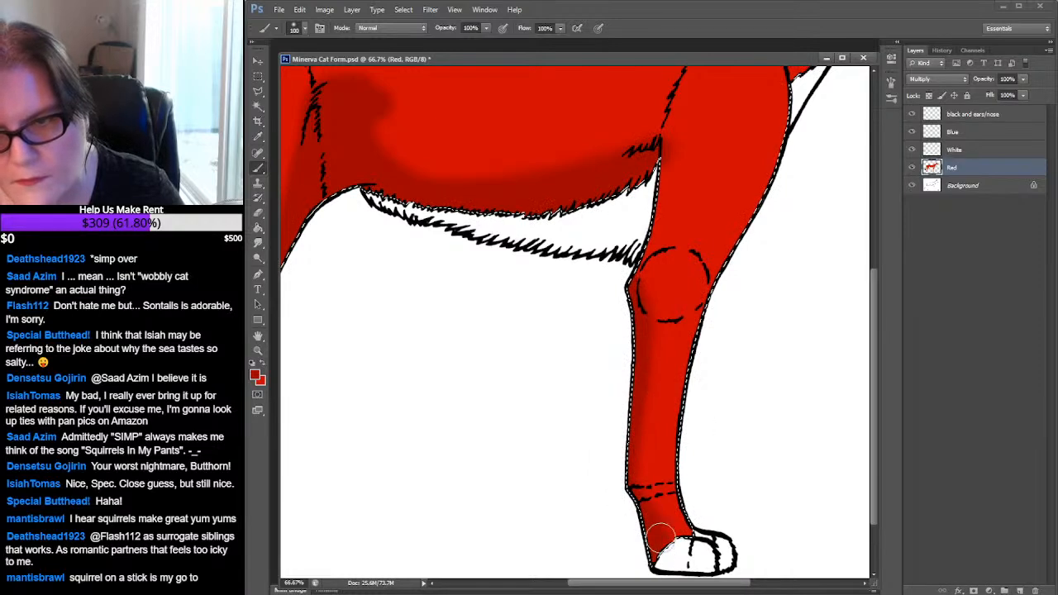
pyautogui.moveTo(687, 249); pyautogui.dragTo(593, 366)
pyautogui.hotkey('ctrl', 'z')
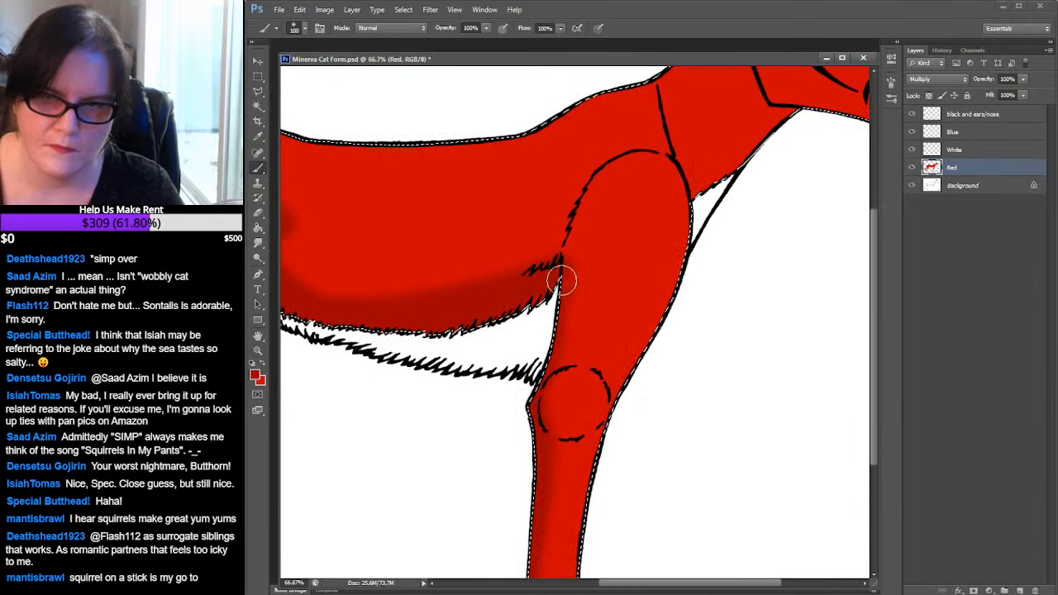
pyautogui.moveTo(562, 260); pyautogui.dragTo(573, 204)
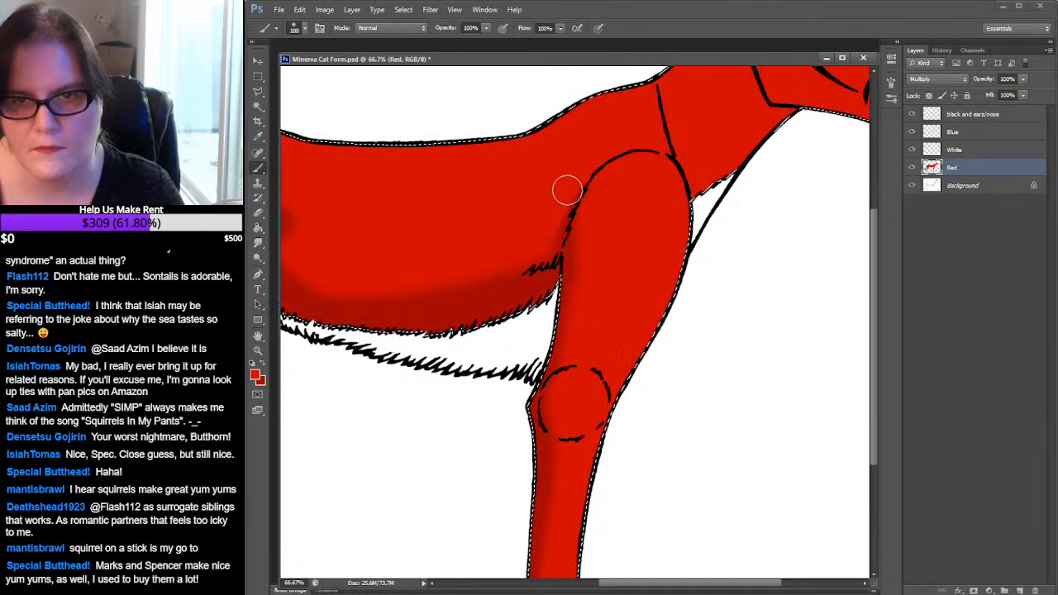
# Swap back to dark red and shade the underside of the neck, the cheek and the face around the eye
pyautogui.moveTo(838, 193); pyautogui.dragTo(670, 303)
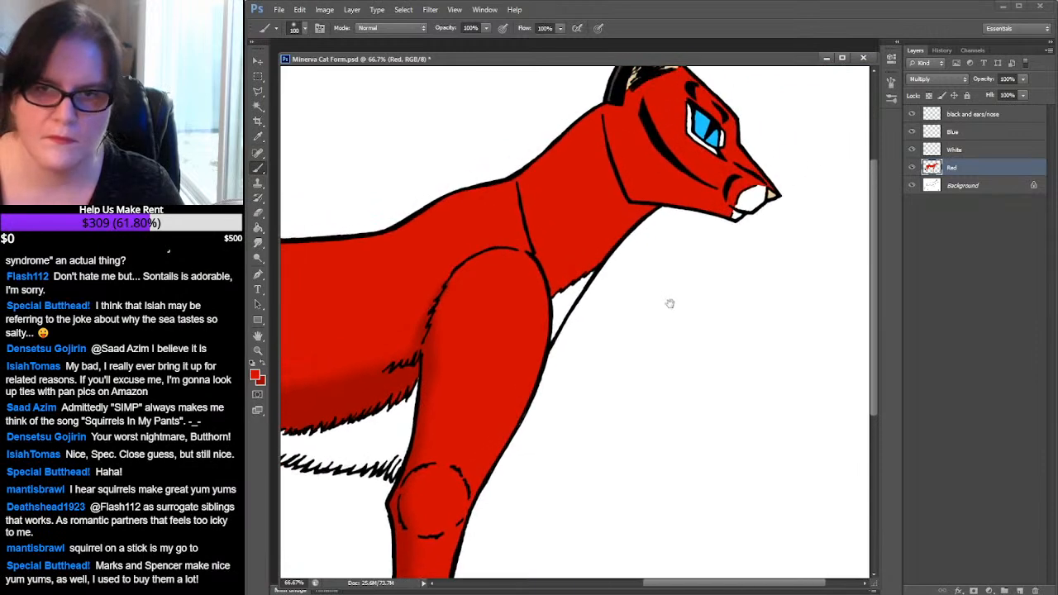
pyautogui.click(262, 363)
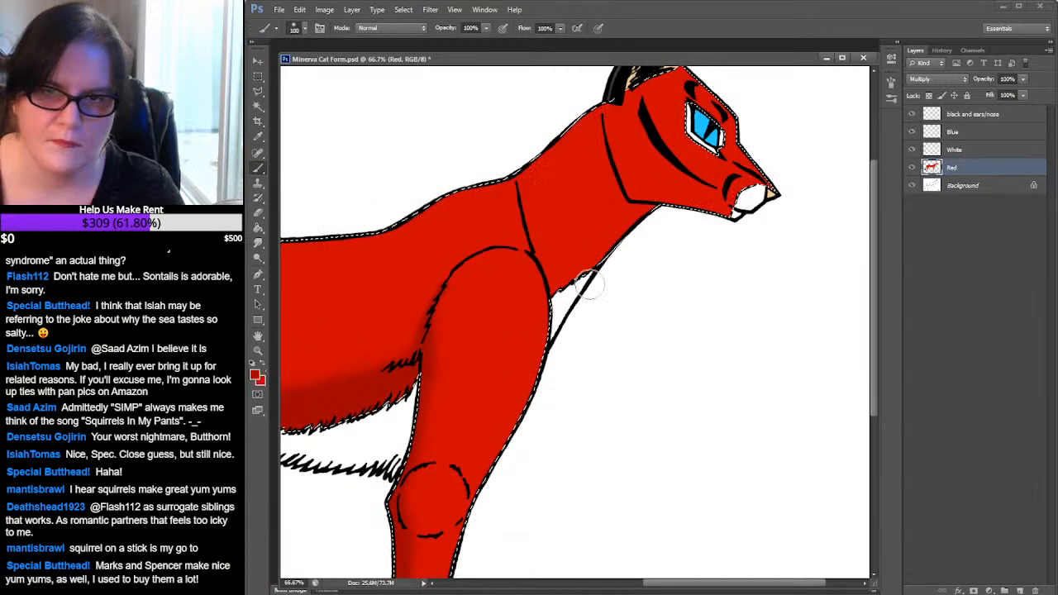
pyautogui.moveTo(555, 277)
pyautogui.mouseDown()
pyautogui.moveTo(583, 271)
pyautogui.moveTo(606, 248)
pyautogui.moveTo(567, 268)
pyautogui.mouseUp()
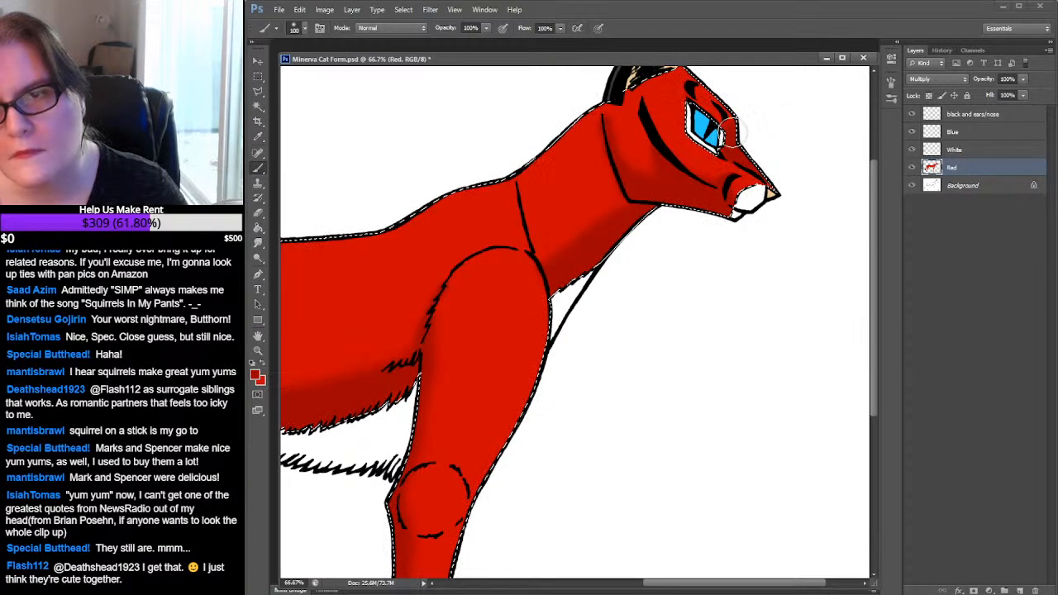
pyautogui.moveTo(772, 161); pyautogui.dragTo(746, 238)
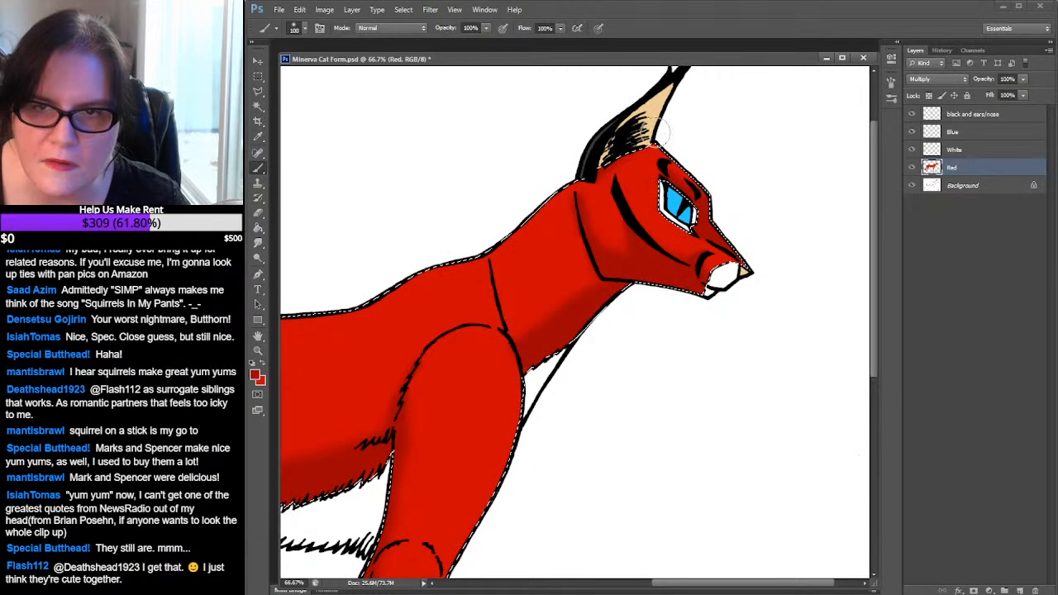
# Shade the top edge of the neck and shoulders with dark red, and revert the last brush stroke through the history
pyautogui.moveTo(667, 185); pyautogui.dragTo(776, 125)
pyautogui.moveTo(621, 196)
pyautogui.mouseDown()
pyautogui.moveTo(710, 158)
pyautogui.moveTo(689, 201)
pyautogui.moveTo(600, 255)
pyautogui.mouseUp()
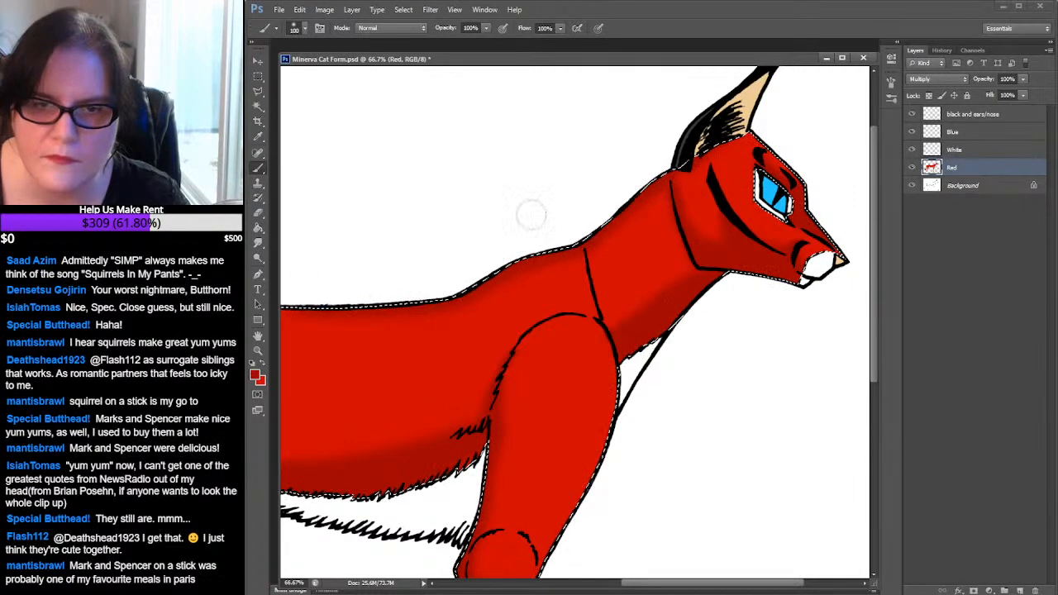
pyautogui.moveTo(520, 236)
pyautogui.mouseDown()
pyautogui.moveTo(824, 168)
pyautogui.moveTo(567, 243)
pyautogui.mouseUp()
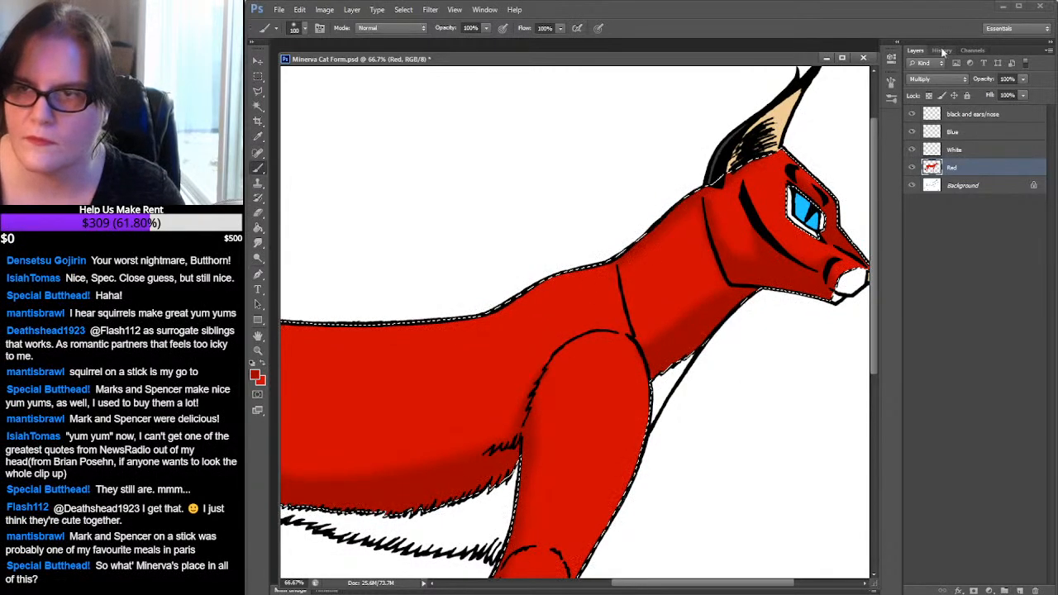
pyautogui.click(942, 50)
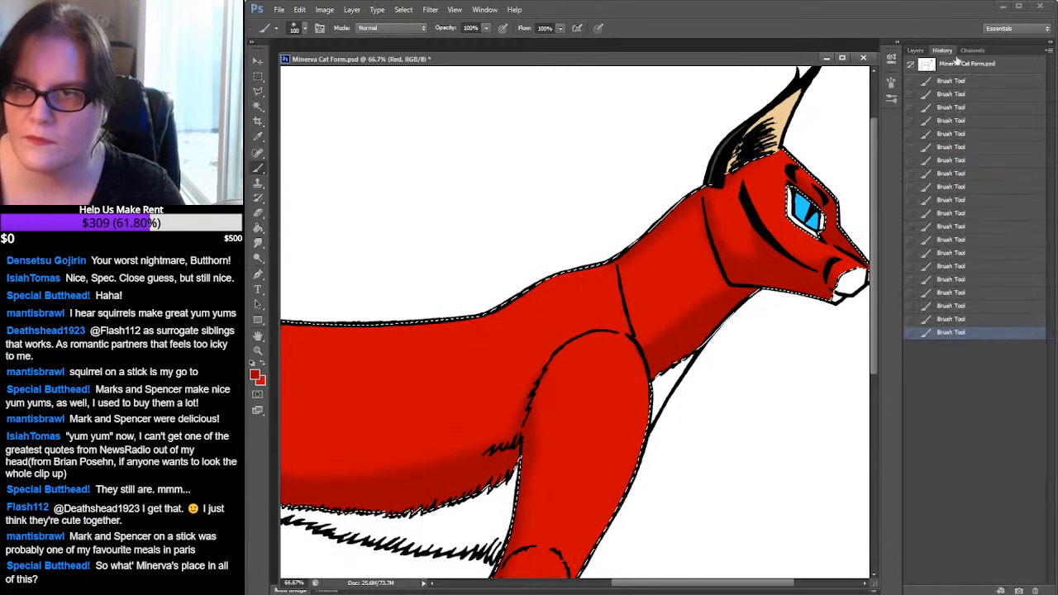
pyautogui.click(968, 319)
# Sample the bright orange-red swatch near the signature as the foreground colour
pyautogui.moveTo(684, 329); pyautogui.dragTo(789, 148)
pyautogui.moveTo(586, 300)
pyautogui.mouseDown()
pyautogui.moveTo(738, 155)
pyautogui.moveTo(710, 165)
pyautogui.moveTo(789, 219)
pyautogui.moveTo(781, 305)
pyautogui.moveTo(793, 316)
pyautogui.moveTo(607, 319)
pyautogui.moveTo(640, 303)
pyautogui.moveTo(626, 173)
pyautogui.mouseUp()
pyautogui.moveTo(727, 288); pyautogui.dragTo(578, 210)
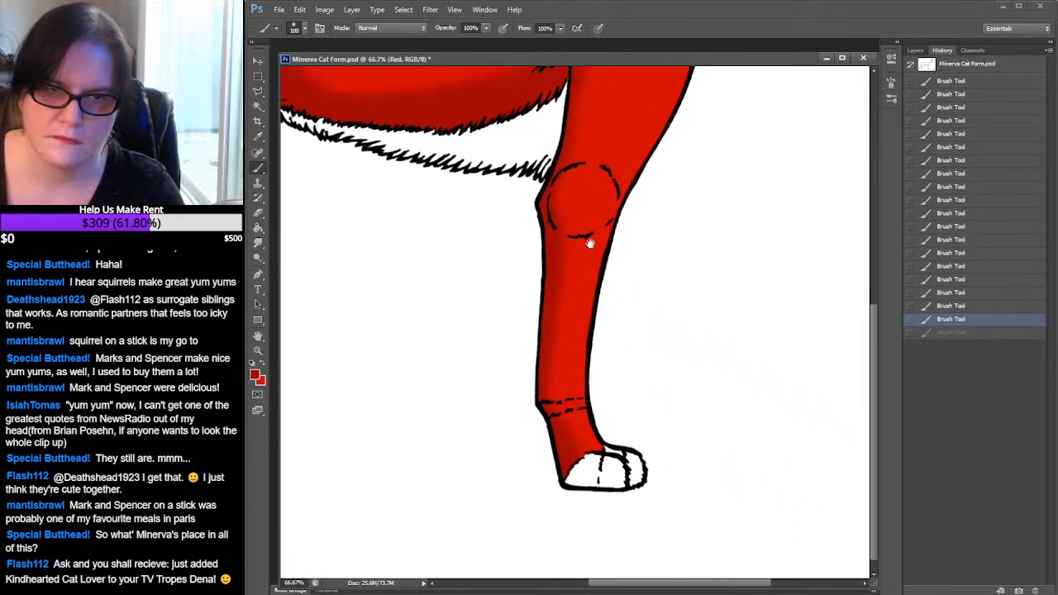
pyautogui.moveTo(697, 173); pyautogui.dragTo(573, 168)
pyautogui.moveTo(709, 252); pyautogui.dragTo(576, 256)
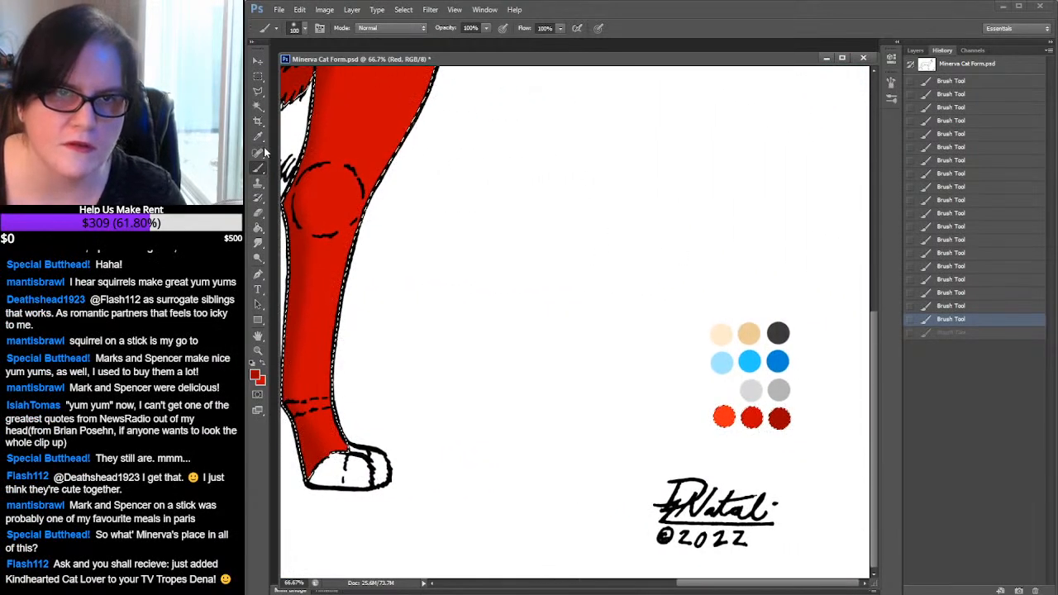
pyautogui.press('i')
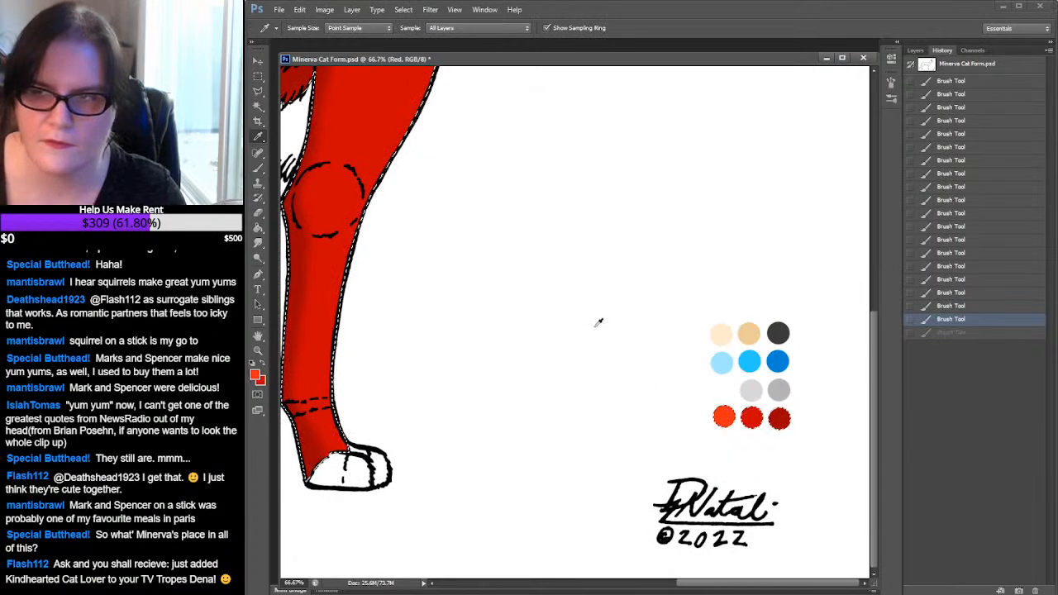
# Paint a bright orange-red highlight along the length of the tail with the soft brush
pyautogui.moveTo(501, 309); pyautogui.dragTo(732, 319)
pyautogui.moveTo(557, 293); pyautogui.dragTo(755, 357)
pyautogui.moveTo(689, 319); pyautogui.dragTo(720, 328)
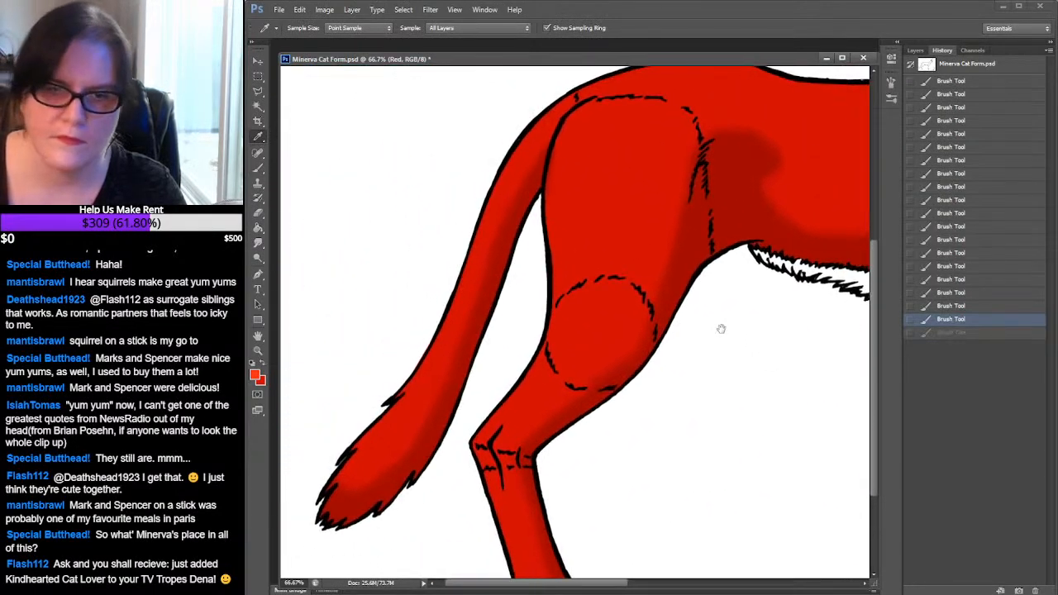
pyautogui.click(258, 168)
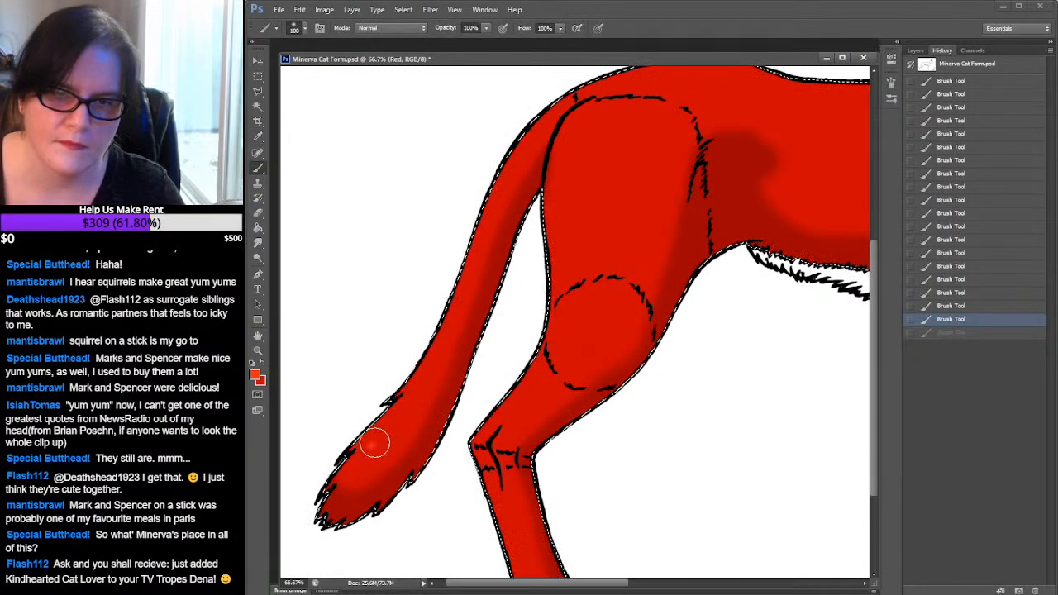
pyautogui.moveTo(446, 317); pyautogui.dragTo(440, 231)
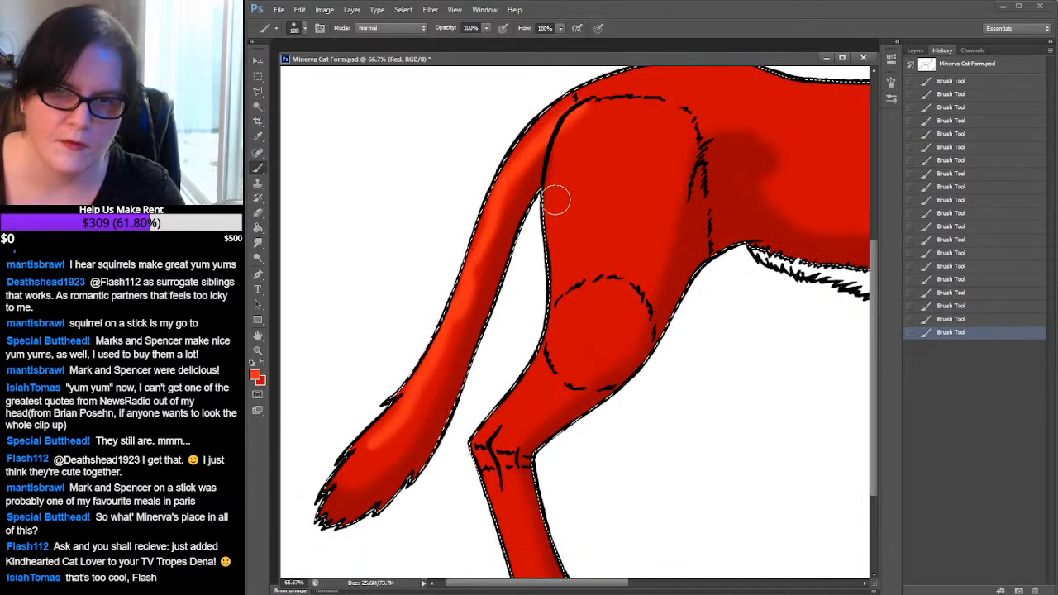
# Set up the Smudge tool with the soft round 100 px brush at 34% strength
pyautogui.click(258, 243)
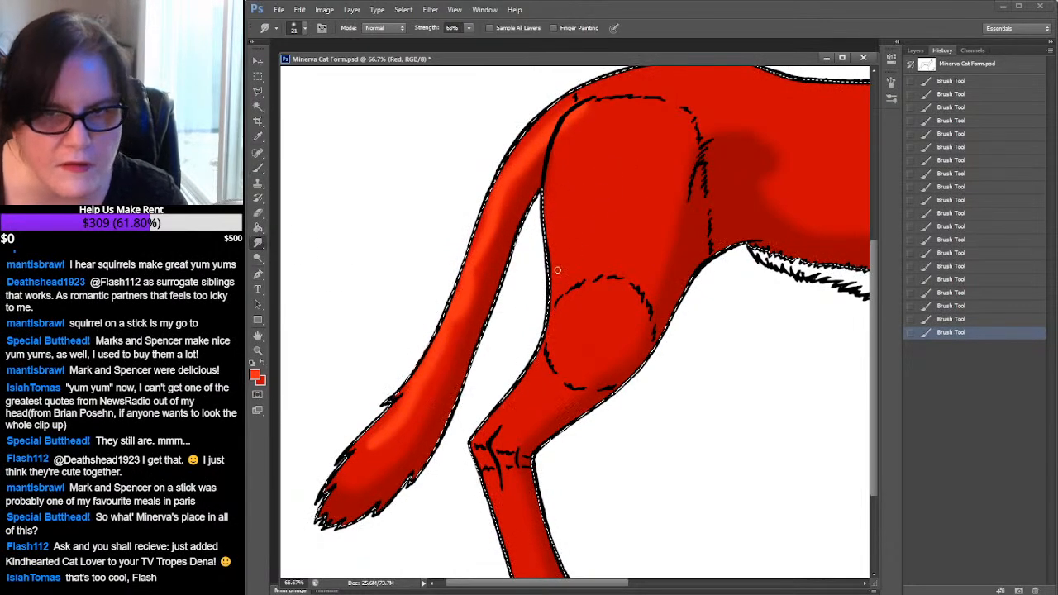
pyautogui.click(303, 30)
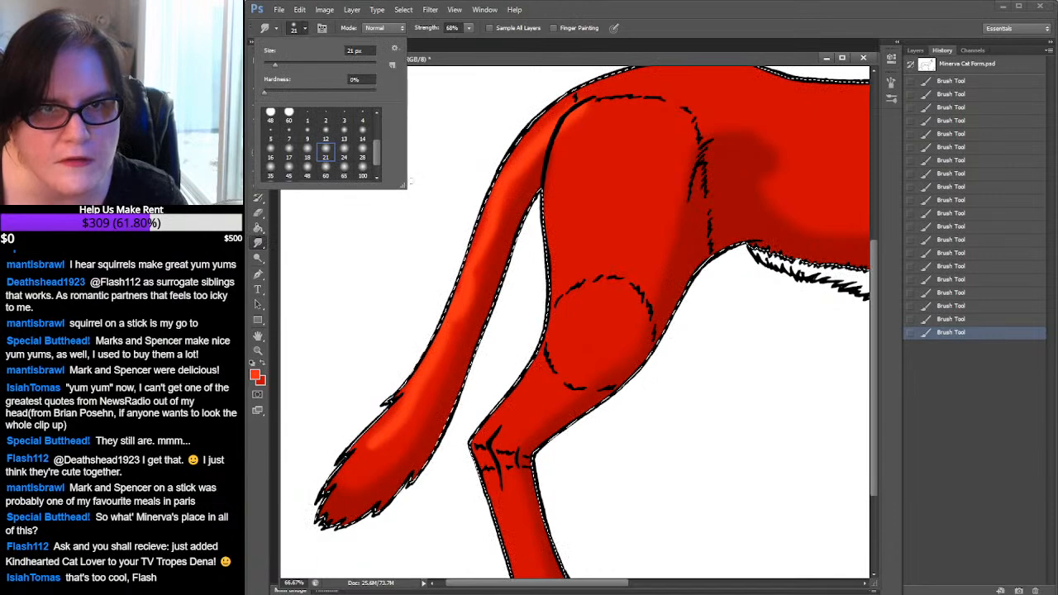
pyautogui.click(469, 27)
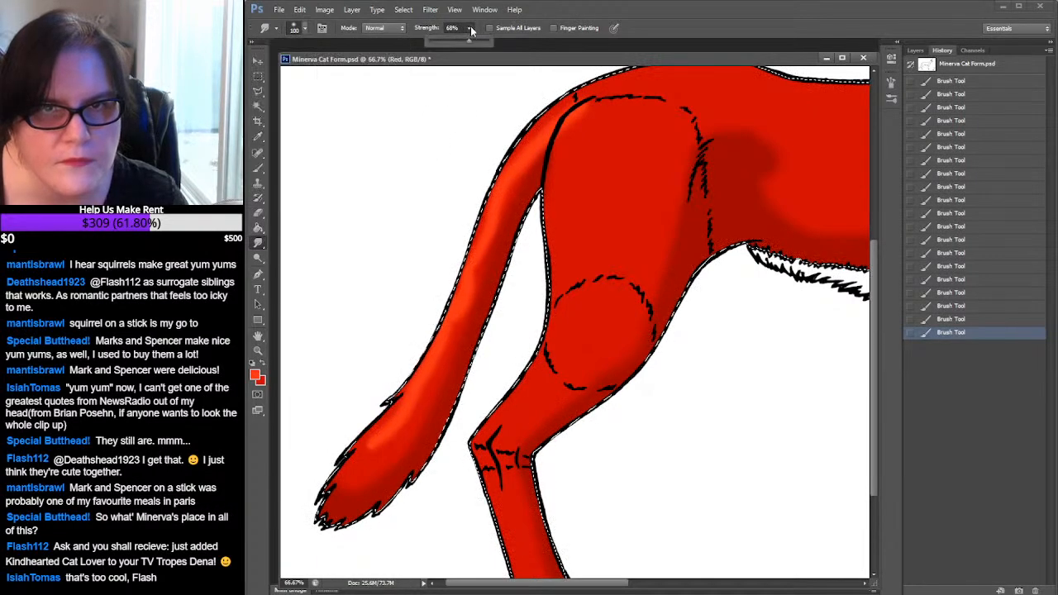
pyautogui.moveTo(471, 39); pyautogui.dragTo(449, 38)
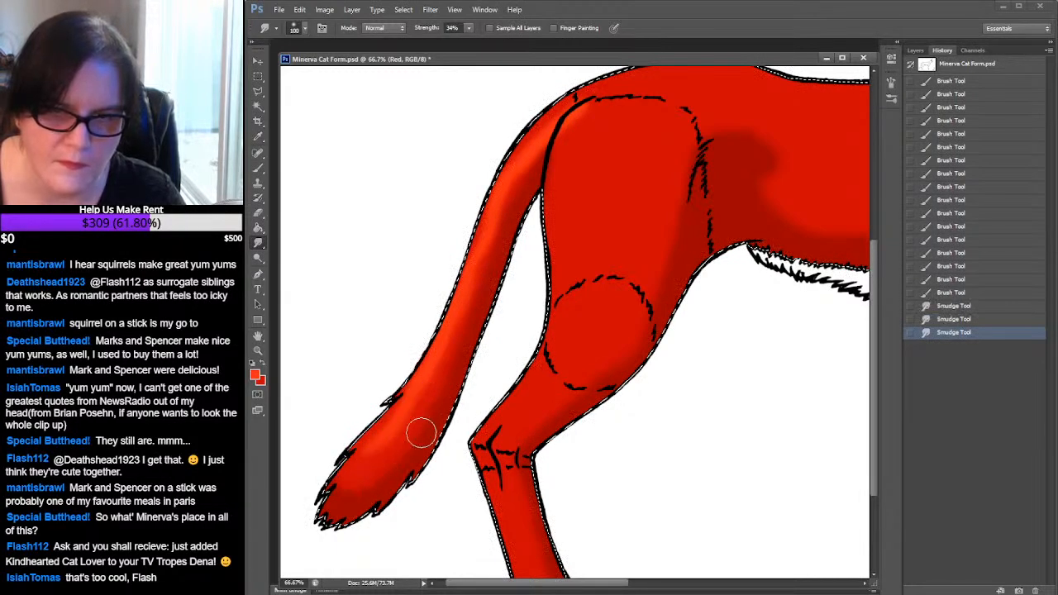
# Smudge the orange highlight into the surrounding red from the tail's tip up to its base
pyautogui.moveTo(350, 492)
pyautogui.mouseDown()
pyautogui.moveTo(373, 439)
pyautogui.moveTo(355, 461)
pyautogui.mouseUp()
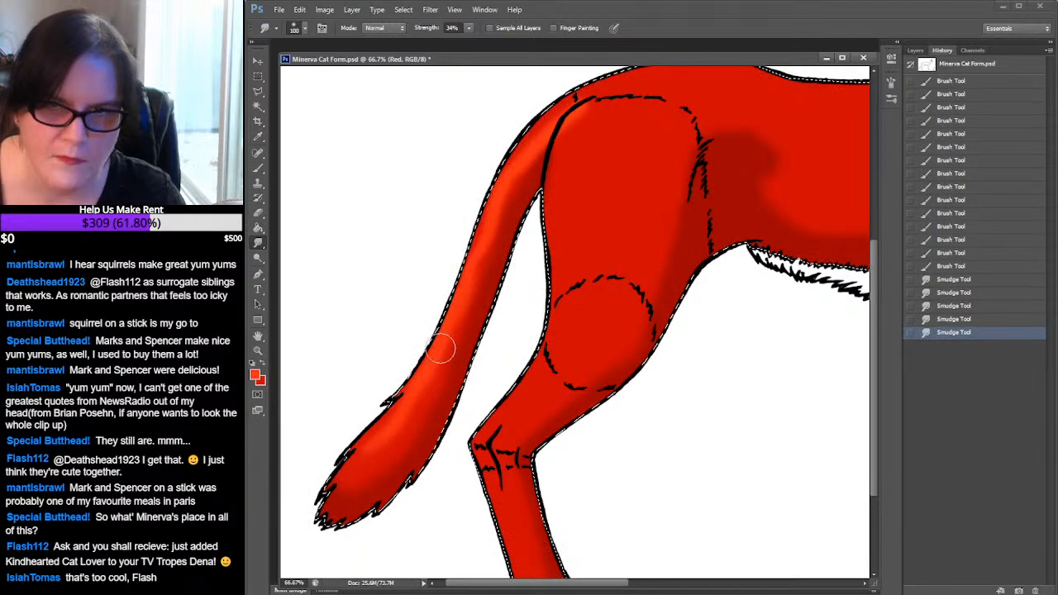
pyautogui.moveTo(519, 171); pyautogui.dragTo(489, 205)
pyautogui.moveTo(535, 138); pyautogui.dragTo(579, 99)
# Paint a bright orange-red highlight across the top of the rump with the Brush
pyautogui.press('space')
pyautogui.moveTo(708, 169); pyautogui.dragTo(488, 261)
pyautogui.press('b')
pyautogui.moveTo(413, 211)
pyautogui.mouseDown()
pyautogui.moveTo(524, 207)
pyautogui.moveTo(462, 202)
pyautogui.mouseUp()
pyautogui.moveTo(371, 206); pyautogui.dragTo(331, 222)
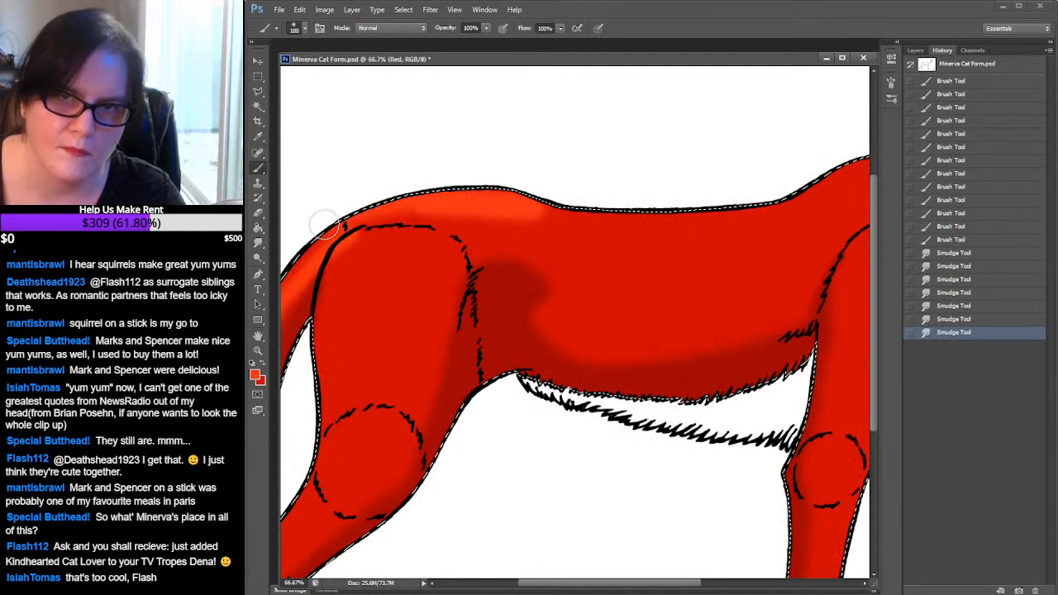
# Extend the orange-red highlight along the upper back and over the shoulders and neck
pyautogui.moveTo(544, 221)
pyautogui.mouseDown()
pyautogui.moveTo(643, 236)
pyautogui.moveTo(780, 229)
pyautogui.moveTo(685, 246)
pyautogui.moveTo(561, 236)
pyautogui.moveTo(658, 259)
pyautogui.moveTo(739, 250)
pyautogui.moveTo(657, 261)
pyautogui.mouseUp()
pyautogui.moveTo(504, 217)
pyautogui.mouseDown()
pyautogui.moveTo(623, 274)
pyautogui.moveTo(700, 269)
pyautogui.mouseUp()
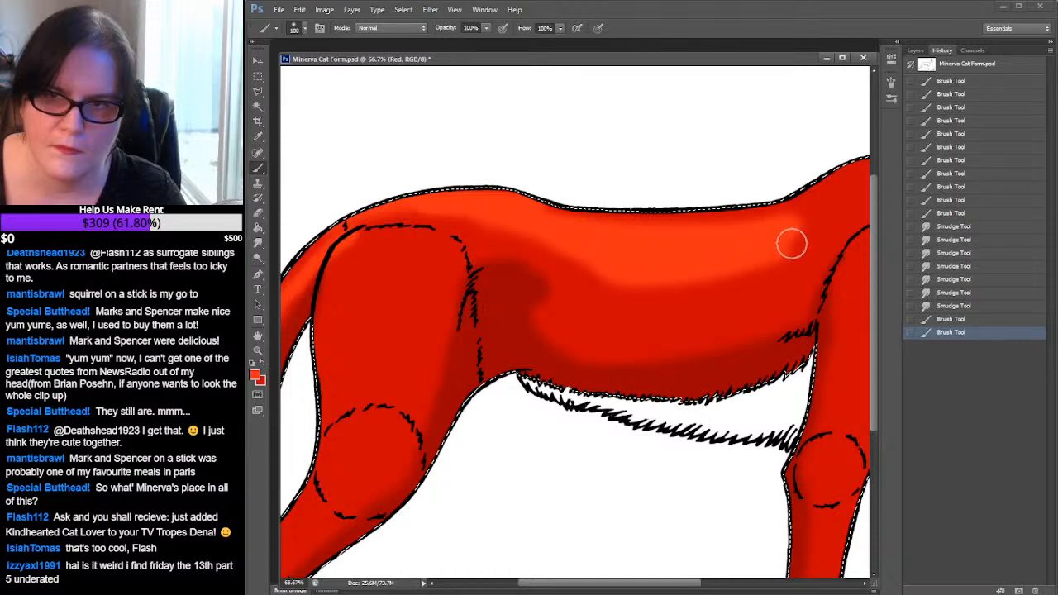
pyautogui.moveTo(854, 193)
pyautogui.mouseDown()
pyautogui.moveTo(831, 212)
pyautogui.moveTo(628, 278)
pyautogui.moveTo(586, 309)
pyautogui.moveTo(685, 245)
pyautogui.moveTo(567, 302)
pyautogui.moveTo(656, 245)
pyautogui.moveTo(536, 301)
pyautogui.mouseUp()
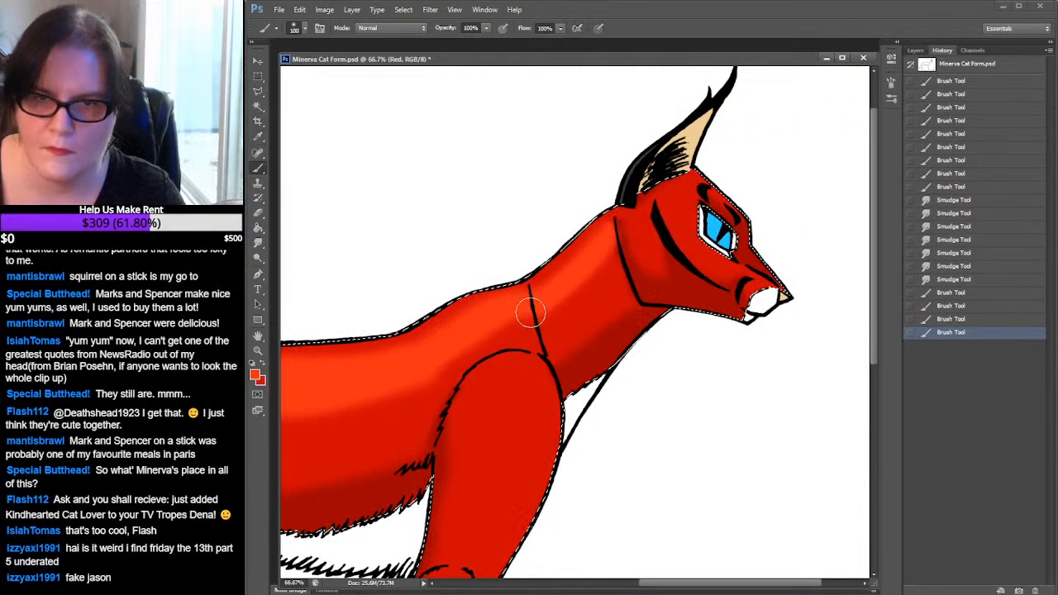
# Paint bright orange-red highlights on the neck and the face around the eye, forehead and muzzle
pyautogui.moveTo(491, 321); pyautogui.dragTo(611, 241)
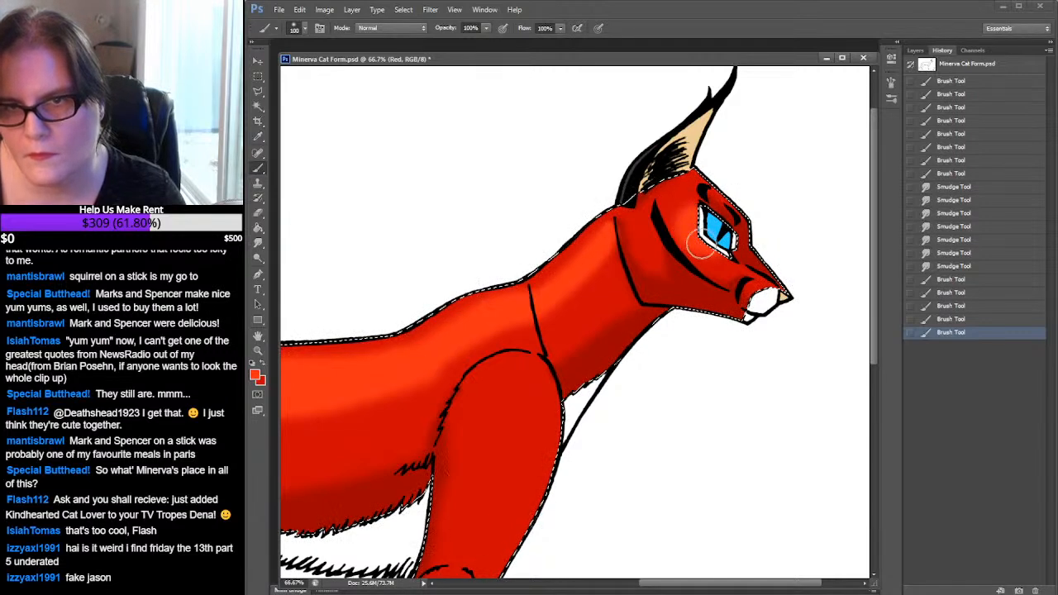
pyautogui.moveTo(721, 255); pyautogui.dragTo(735, 238)
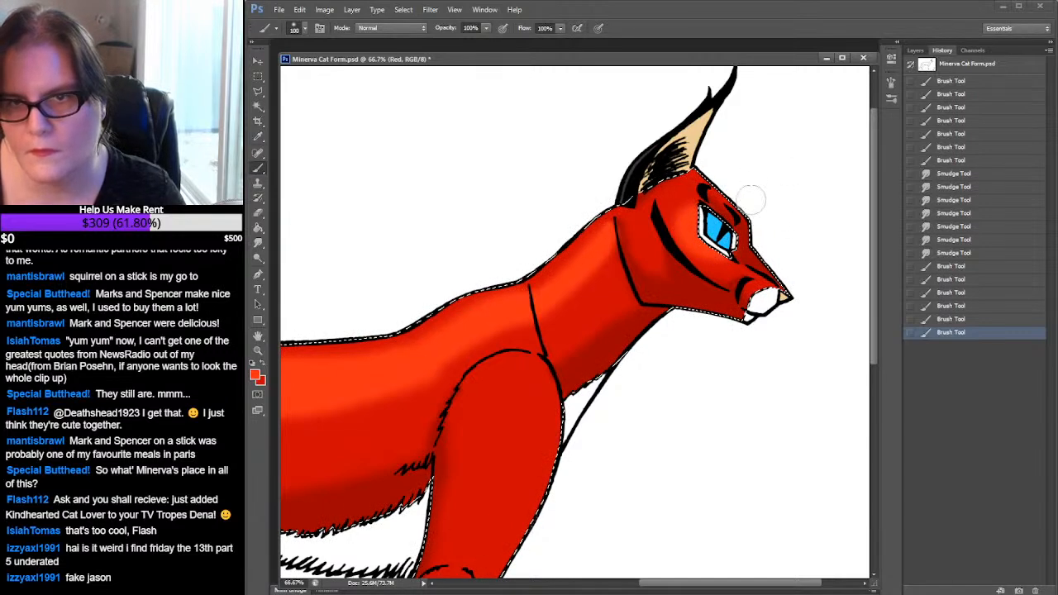
pyautogui.moveTo(768, 213); pyautogui.dragTo(749, 248)
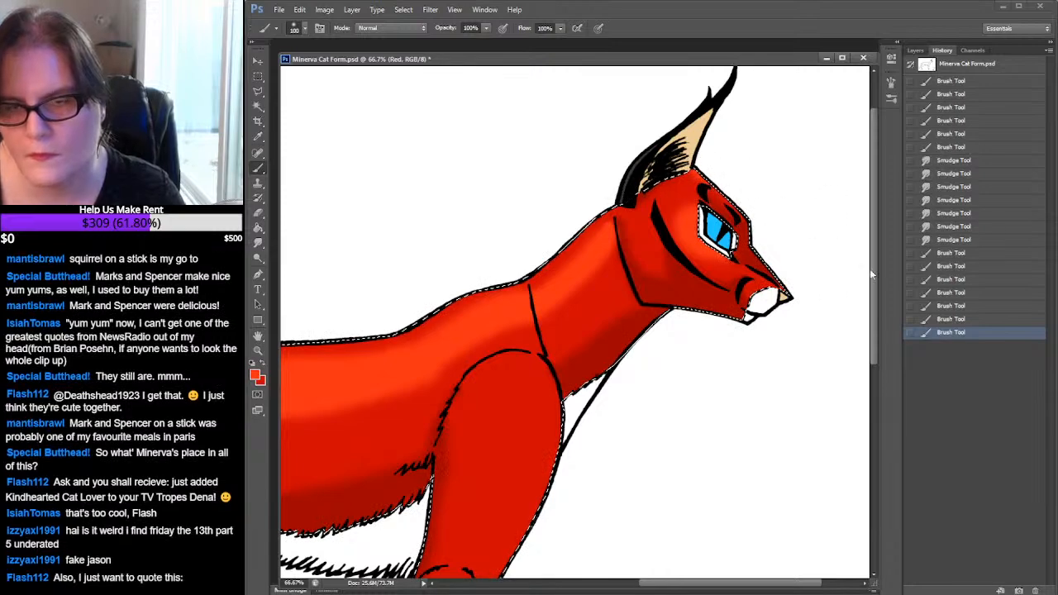
pyautogui.moveTo(760, 295); pyautogui.dragTo(769, 266)
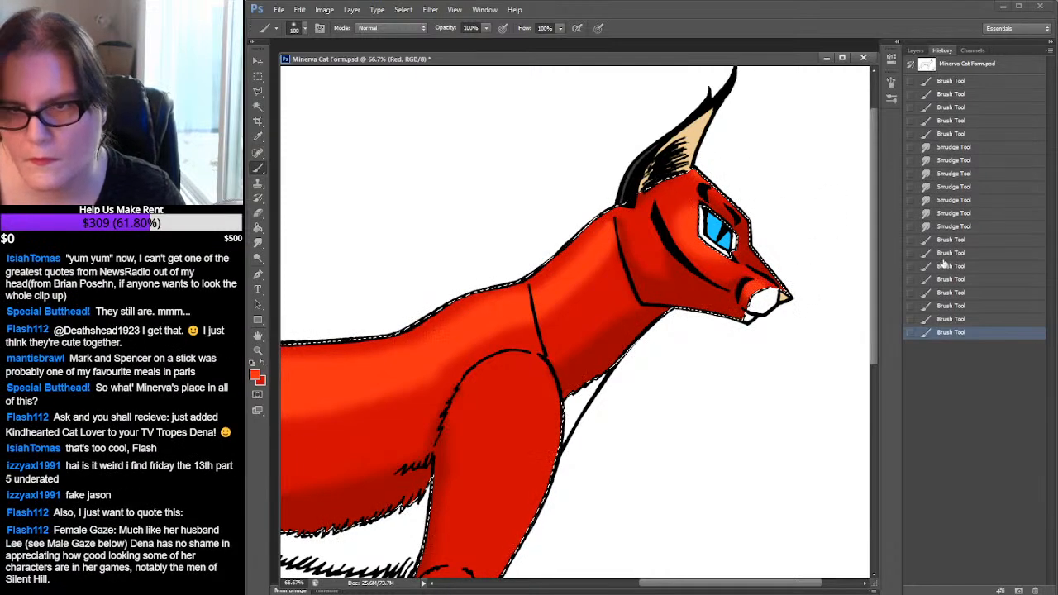
# Paint an orange-red highlight down the front leg from the shoulder past the knee to the paw
pyautogui.moveTo(745, 315)
pyautogui.mouseDown()
pyautogui.moveTo(840, 189)
pyautogui.moveTo(836, 173)
pyautogui.mouseUp()
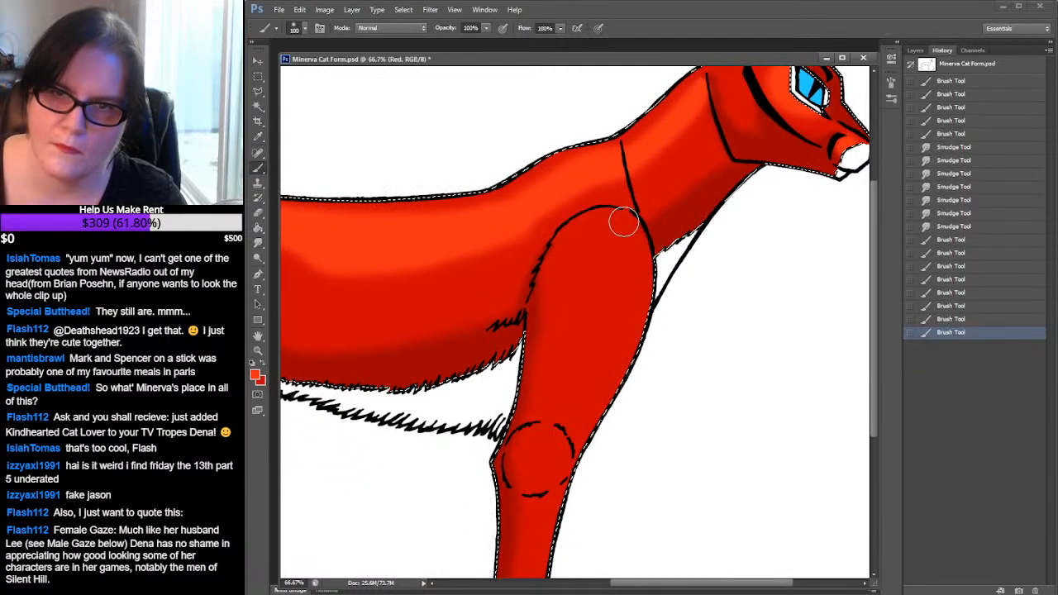
pyautogui.moveTo(634, 268)
pyautogui.mouseDown()
pyautogui.moveTo(621, 335)
pyautogui.moveTo(565, 443)
pyautogui.moveTo(616, 287)
pyautogui.mouseUp()
pyautogui.moveTo(590, 374); pyautogui.dragTo(596, 364)
pyautogui.moveTo(653, 349); pyautogui.dragTo(666, 199)
pyautogui.moveTo(602, 279)
pyautogui.mouseDown()
pyautogui.moveTo(572, 440)
pyautogui.moveTo(593, 514)
pyautogui.mouseUp()
# Paint an orange-red highlight down the hind leg from the thigh over the knee and hock to the paw
pyautogui.moveTo(484, 295)
pyautogui.mouseDown()
pyautogui.moveTo(718, 309)
pyautogui.moveTo(795, 378)
pyautogui.mouseUp()
pyautogui.moveTo(467, 125)
pyautogui.mouseDown()
pyautogui.moveTo(551, 101)
pyautogui.moveTo(476, 150)
pyautogui.moveTo(457, 200)
pyautogui.moveTo(456, 129)
pyautogui.moveTo(446, 173)
pyautogui.moveTo(437, 157)
pyautogui.moveTo(446, 164)
pyautogui.moveTo(466, 132)
pyautogui.moveTo(461, 170)
pyautogui.moveTo(510, 103)
pyautogui.moveTo(466, 174)
pyautogui.moveTo(457, 291)
pyautogui.moveTo(442, 219)
pyautogui.moveTo(446, 158)
pyautogui.moveTo(447, 329)
pyautogui.moveTo(434, 194)
pyautogui.moveTo(477, 170)
pyautogui.moveTo(420, 313)
pyautogui.moveTo(451, 309)
pyautogui.moveTo(447, 289)
pyautogui.moveTo(428, 380)
pyautogui.moveTo(460, 345)
pyautogui.moveTo(476, 296)
pyautogui.moveTo(481, 155)
pyautogui.moveTo(534, 106)
pyautogui.mouseUp()
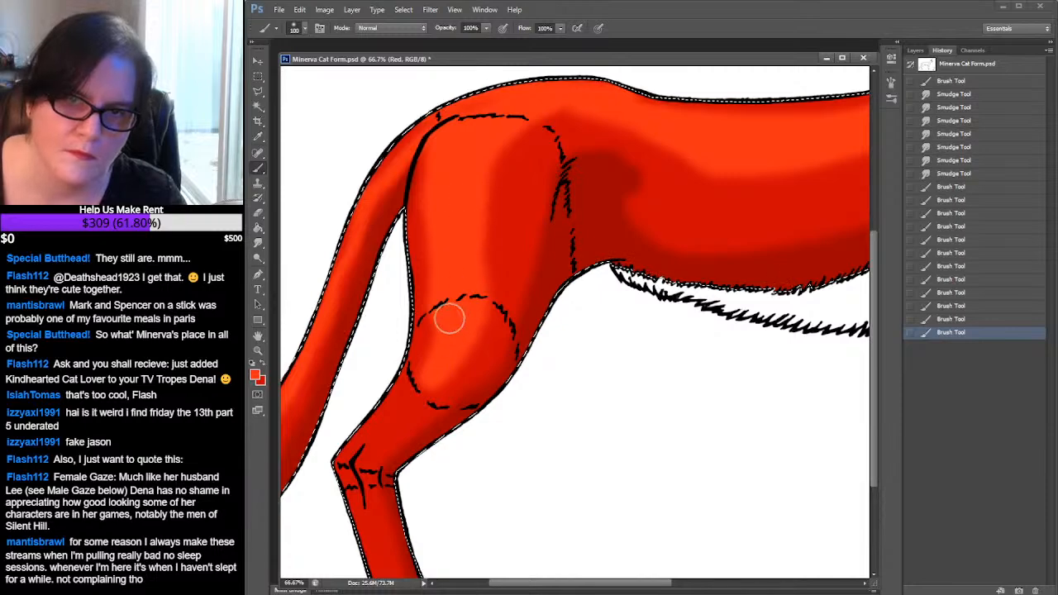
pyautogui.click(438, 358)
pyautogui.moveTo(497, 334); pyautogui.dragTo(529, 227)
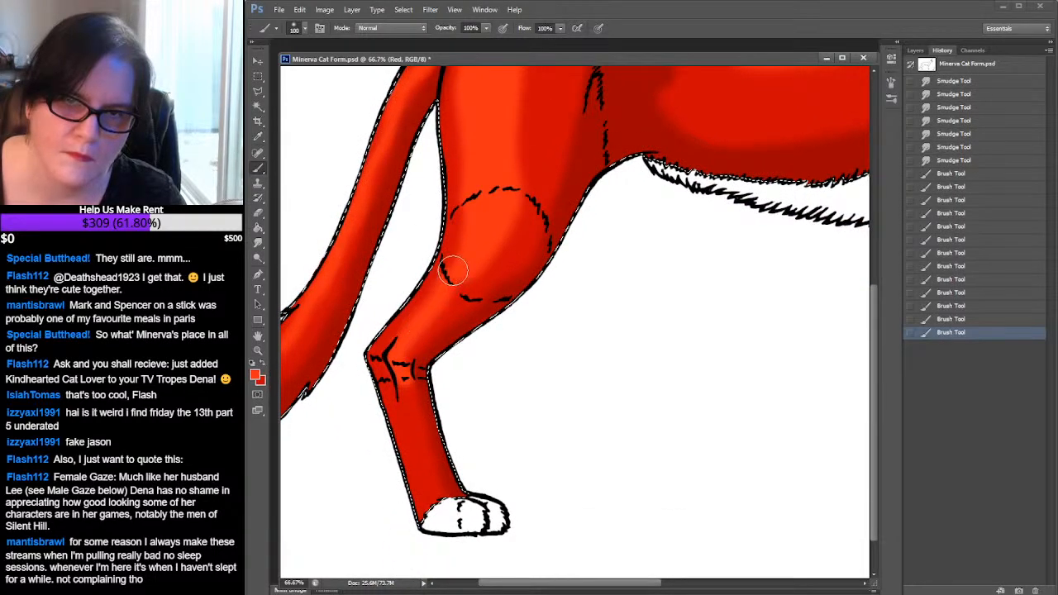
pyautogui.moveTo(502, 232); pyautogui.dragTo(505, 197)
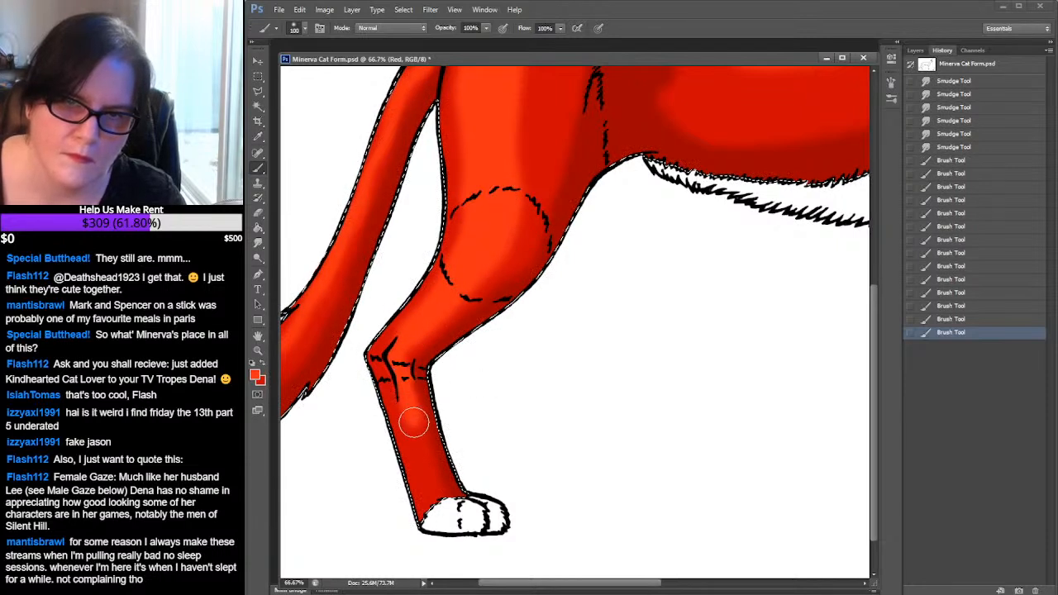
pyautogui.moveTo(441, 503); pyautogui.dragTo(452, 446)
# Blend the orange-red highlight along the back, shoulder and upper haunch using the Smudge tool with the soft 100 px brush at 34% strength
pyautogui.moveTo(534, 285)
pyautogui.mouseDown()
pyautogui.moveTo(719, 354)
pyautogui.moveTo(465, 418)
pyautogui.moveTo(399, 458)
pyautogui.mouseUp()
pyautogui.moveTo(700, 301)
pyautogui.mouseDown()
pyautogui.moveTo(601, 338)
pyautogui.moveTo(471, 342)
pyautogui.moveTo(603, 317)
pyautogui.moveTo(716, 314)
pyautogui.mouseUp()
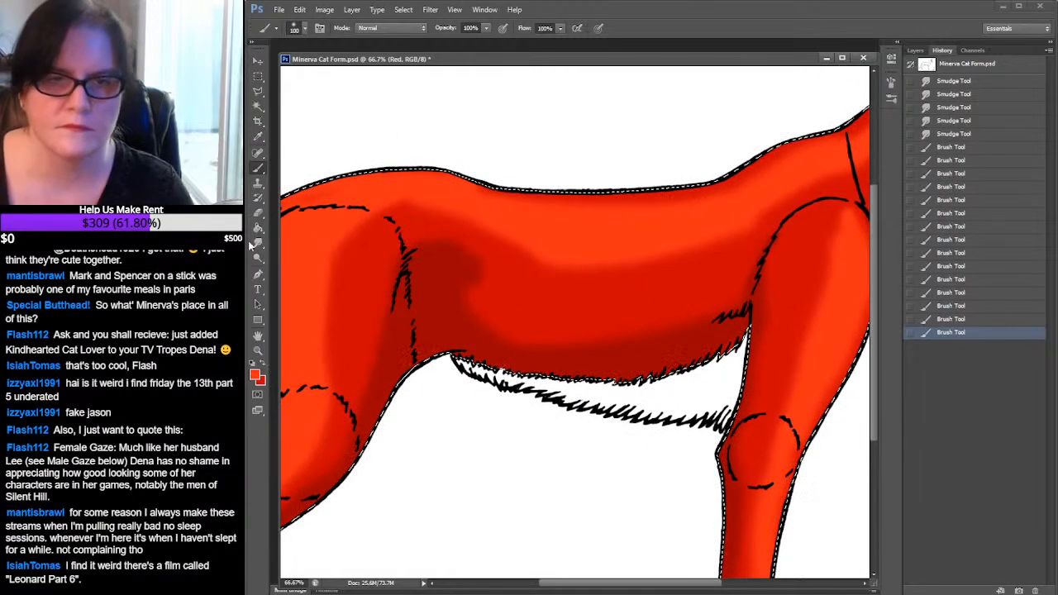
pyautogui.press('r')
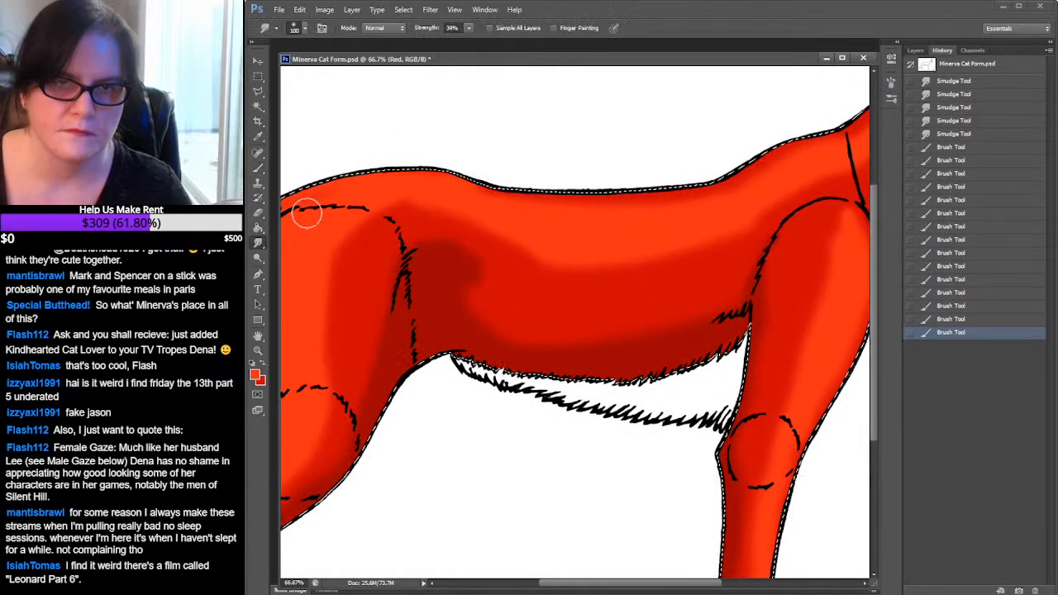
pyautogui.click(304, 29)
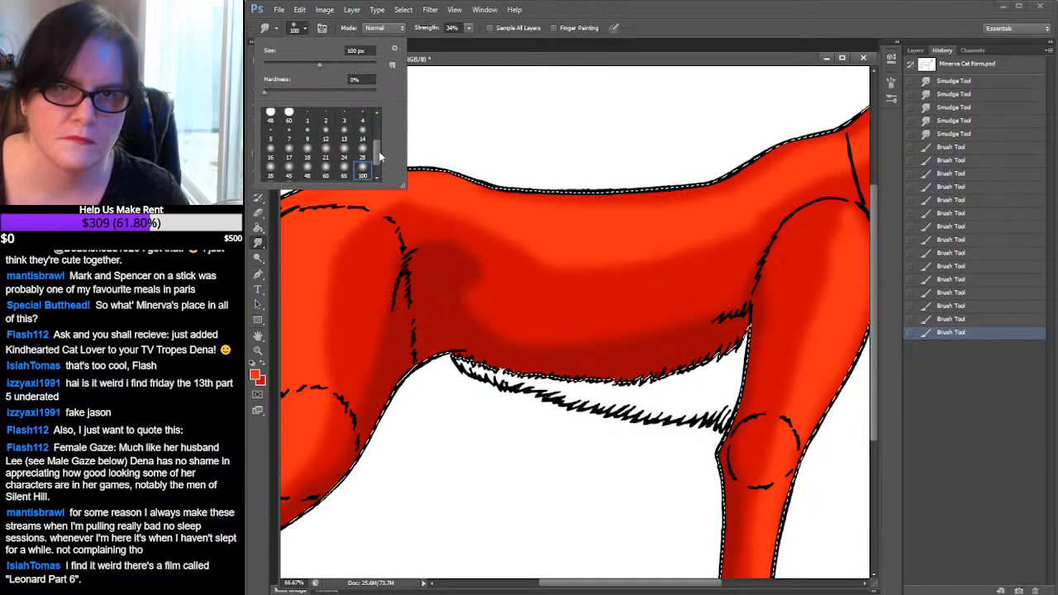
pyautogui.click(573, 10)
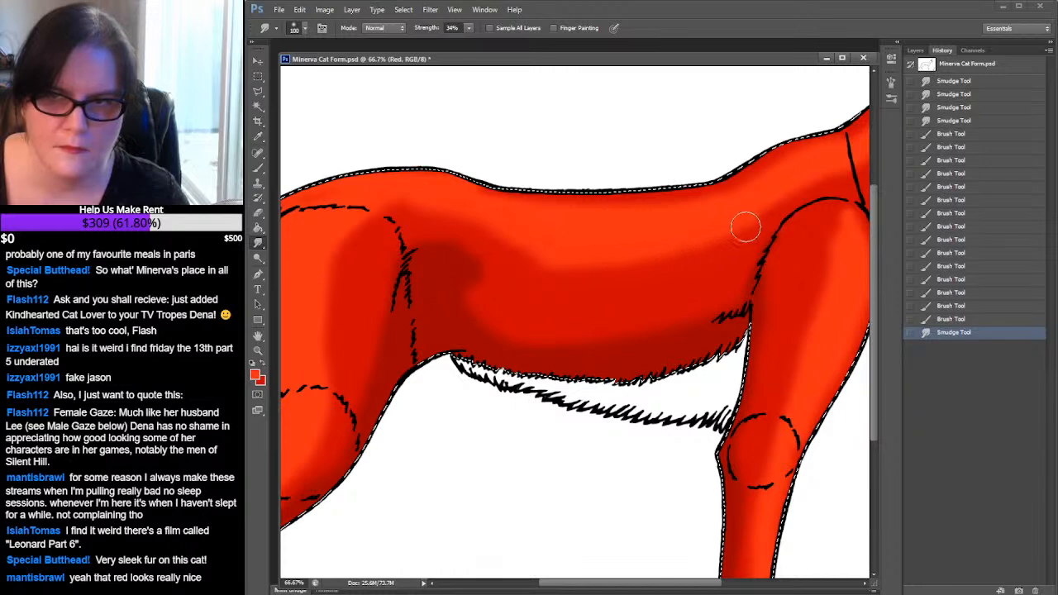
pyautogui.moveTo(808, 185); pyautogui.dragTo(836, 175)
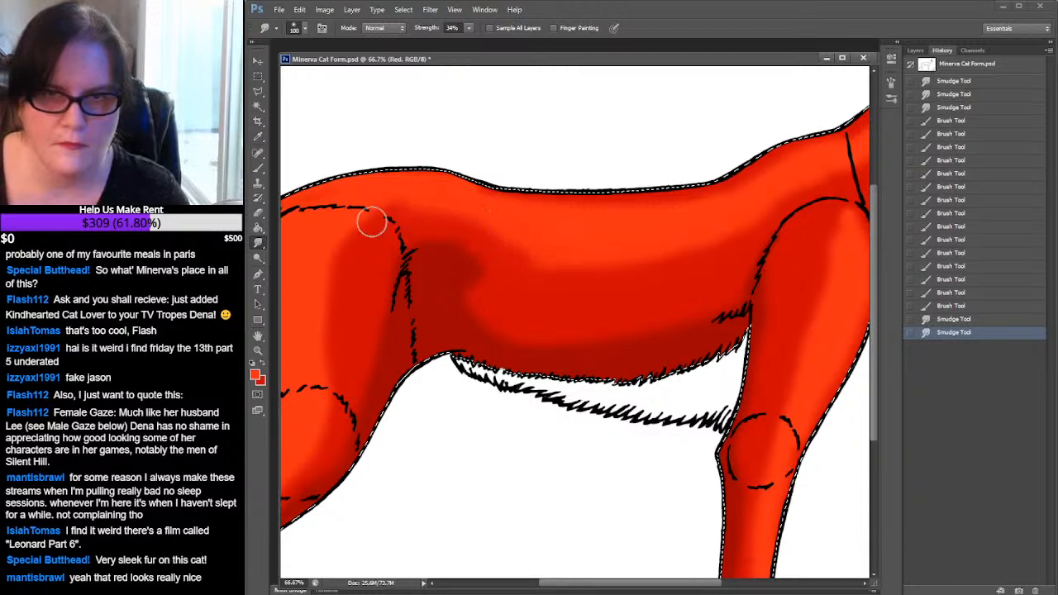
pyautogui.moveTo(385, 212); pyautogui.dragTo(393, 235)
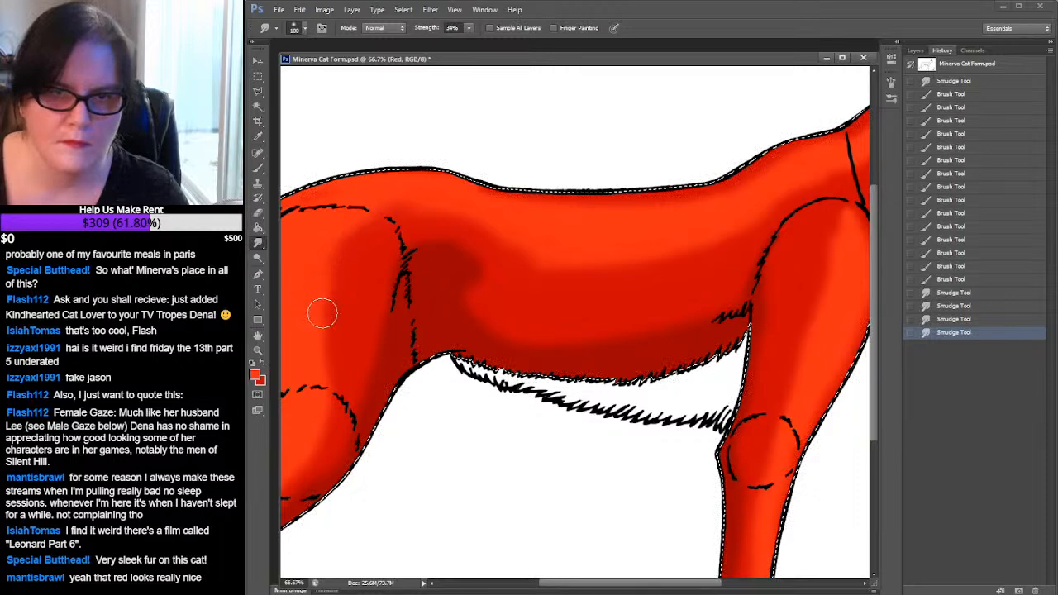
# Smudge the highlight edges on the hind leg from the thigh and knee down to the lower leg
pyautogui.moveTo(514, 297); pyautogui.dragTo(667, 199)
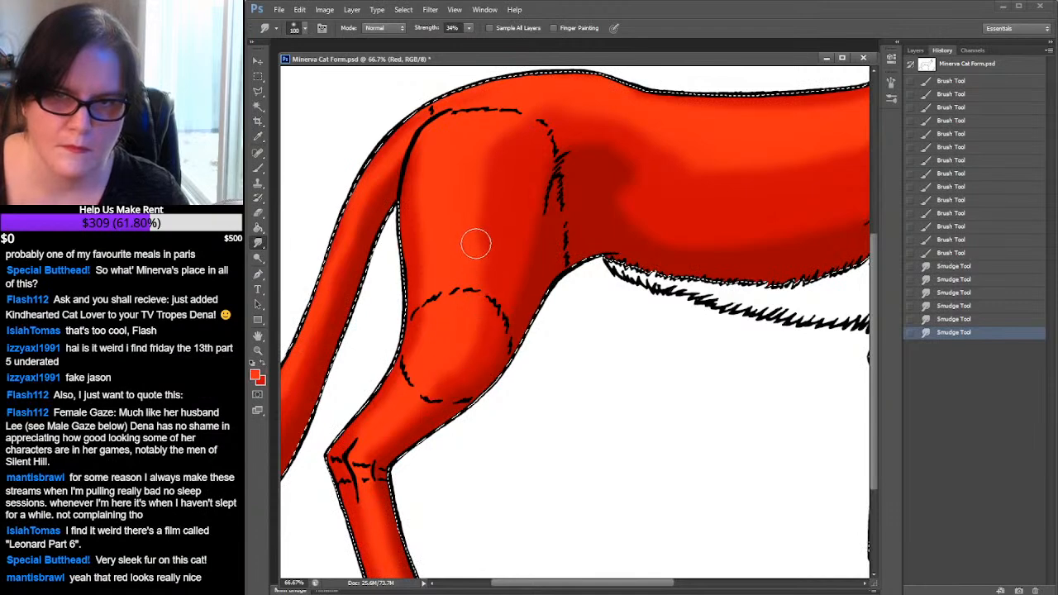
pyautogui.moveTo(485, 331)
pyautogui.mouseDown()
pyautogui.moveTo(469, 386)
pyautogui.moveTo(447, 365)
pyautogui.moveTo(422, 399)
pyautogui.mouseUp()
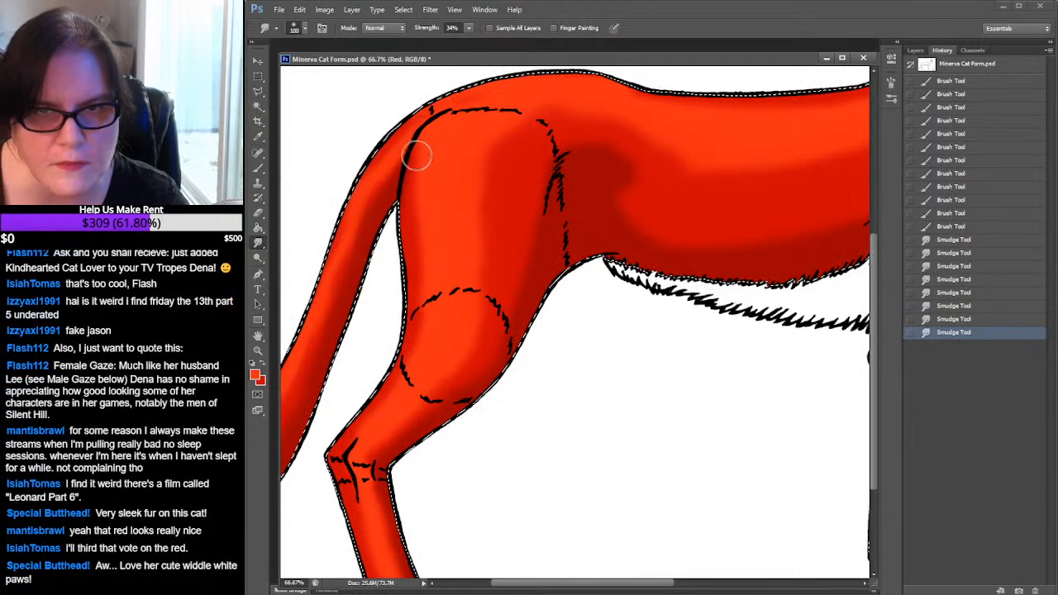
pyautogui.moveTo(430, 133); pyautogui.dragTo(425, 256)
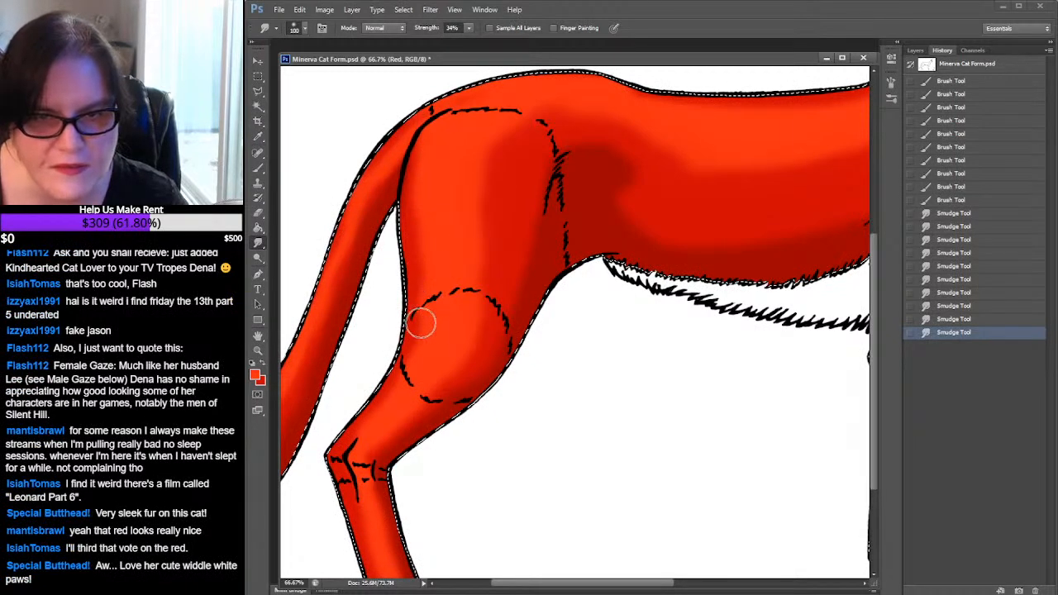
pyautogui.moveTo(394, 376)
pyautogui.mouseDown()
pyautogui.moveTo(388, 339)
pyautogui.moveTo(413, 328)
pyautogui.mouseUp()
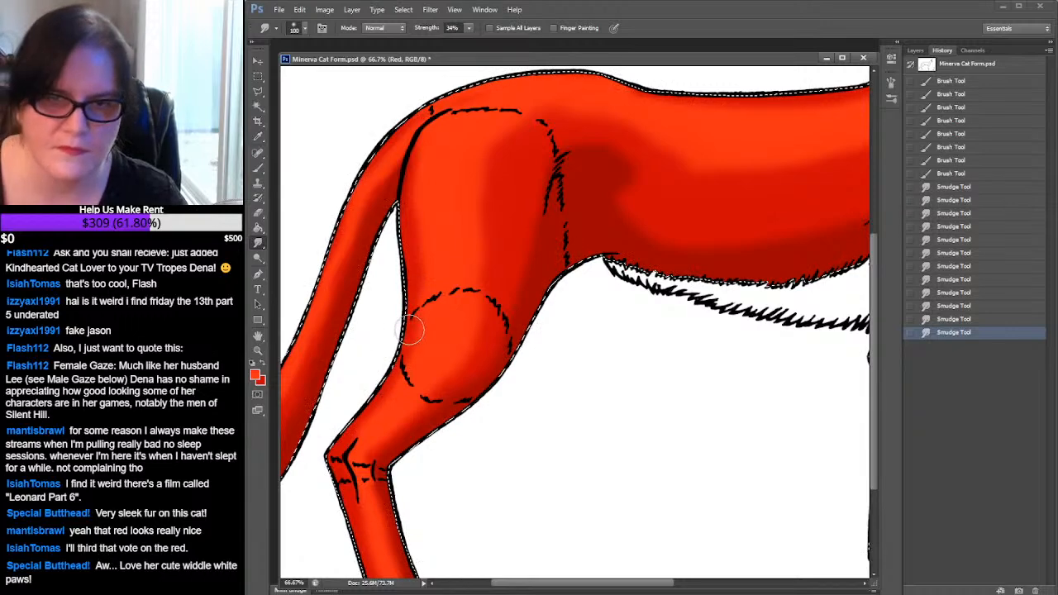
pyautogui.moveTo(526, 352); pyautogui.dragTo(564, 213)
pyautogui.moveTo(534, 314); pyautogui.dragTo(505, 452)
# Smudge the highlight and dark red shadow edges together along the flank and belly, and soften the highlight on the neck
pyautogui.moveTo(606, 375)
pyautogui.mouseDown()
pyautogui.moveTo(496, 430)
pyautogui.moveTo(370, 466)
pyautogui.mouseUp()
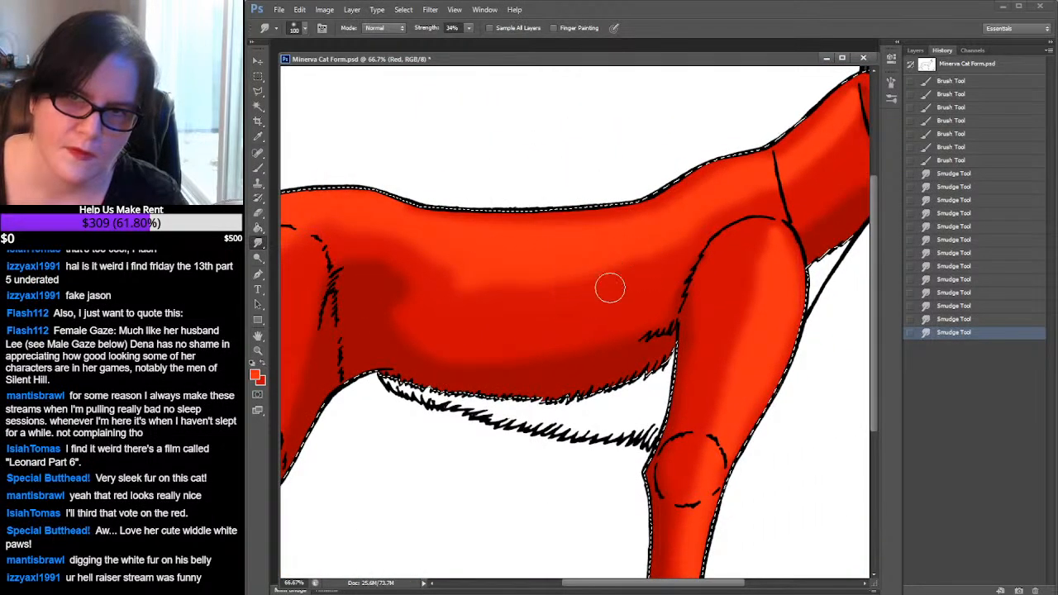
pyautogui.moveTo(644, 276); pyautogui.dragTo(649, 278)
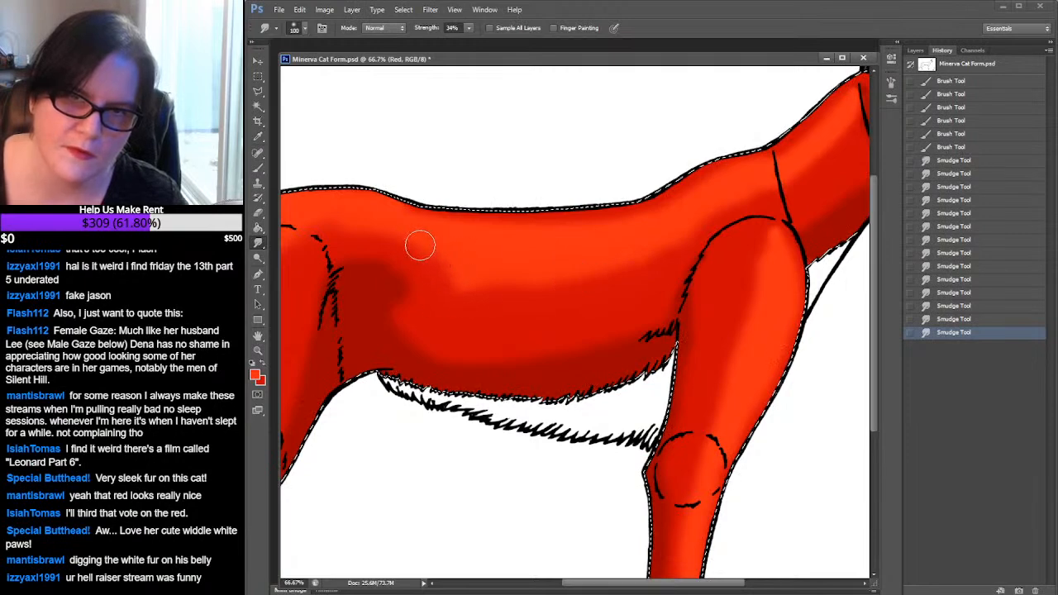
pyautogui.moveTo(362, 237)
pyautogui.mouseDown()
pyautogui.moveTo(410, 266)
pyautogui.moveTo(363, 266)
pyautogui.mouseUp()
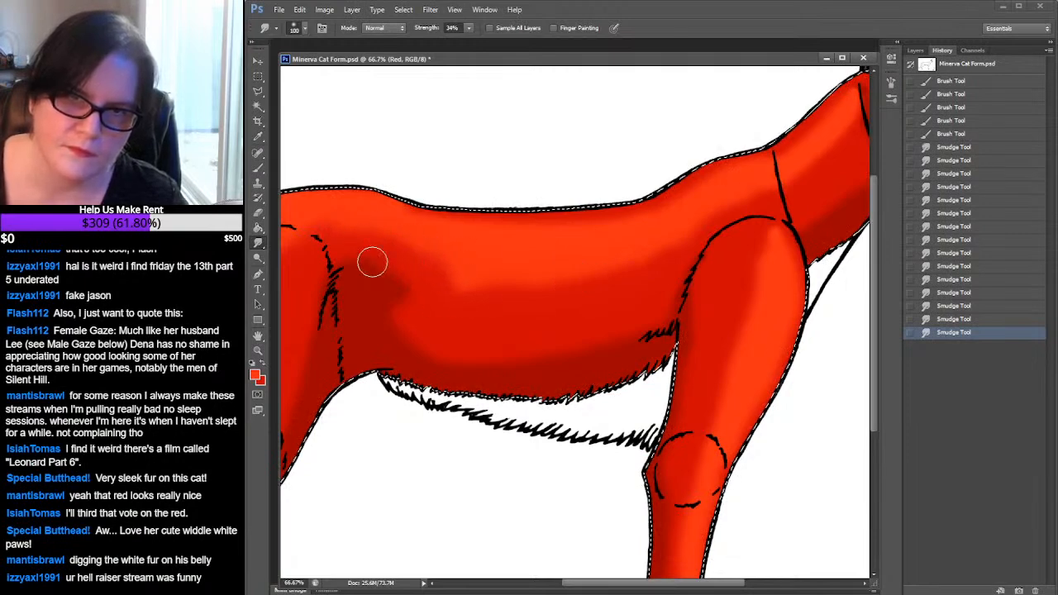
pyautogui.moveTo(438, 298)
pyautogui.mouseDown()
pyautogui.moveTo(402, 333)
pyautogui.moveTo(409, 300)
pyautogui.moveTo(399, 310)
pyautogui.moveTo(391, 345)
pyautogui.mouseUp()
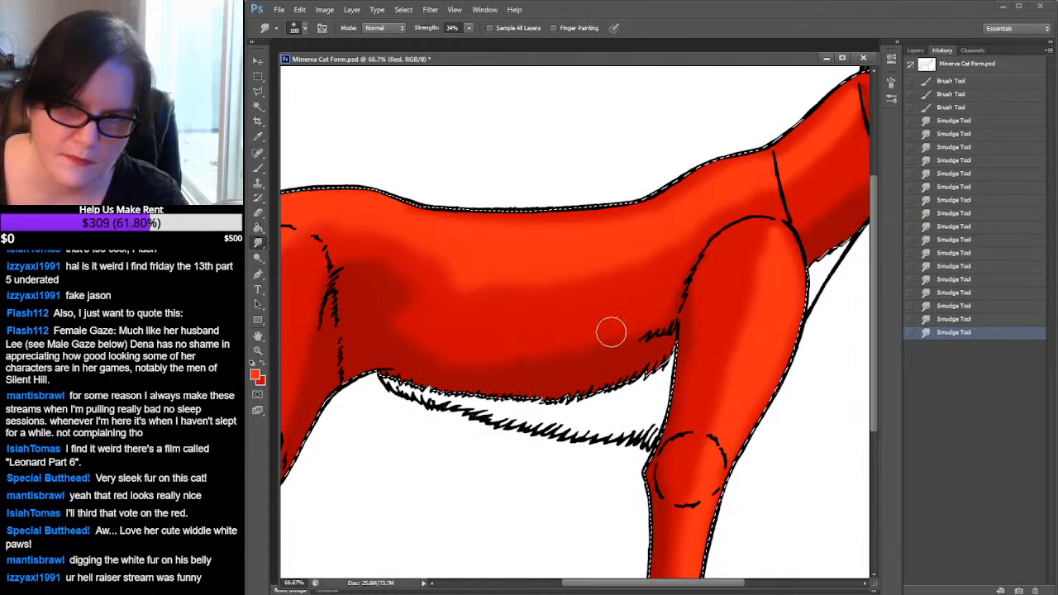
pyautogui.moveTo(814, 220); pyautogui.dragTo(615, 306)
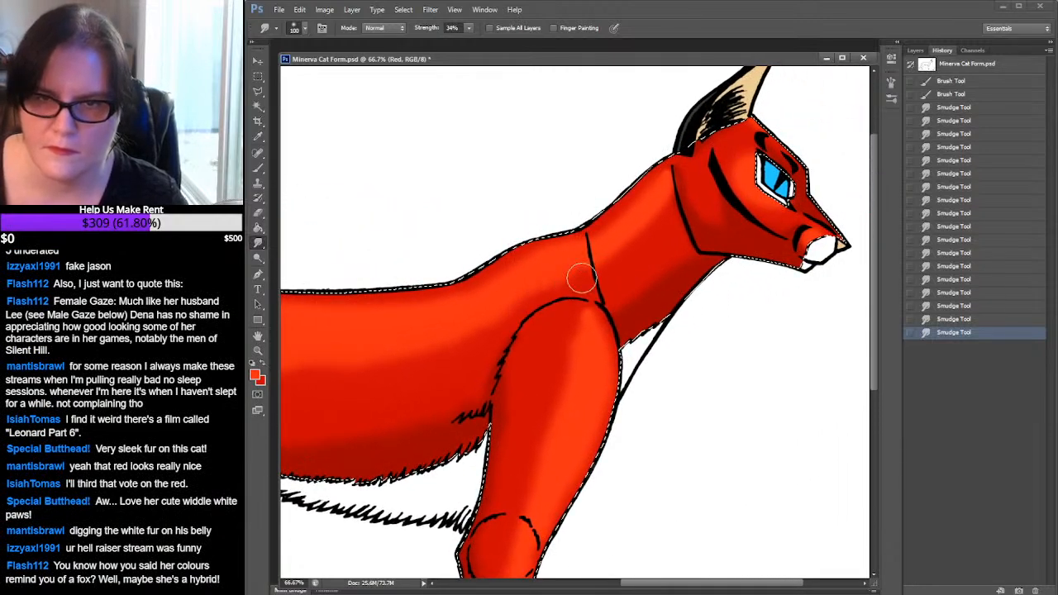
pyautogui.moveTo(664, 209)
pyautogui.mouseDown()
pyautogui.moveTo(673, 152)
pyautogui.moveTo(636, 202)
pyautogui.mouseUp()
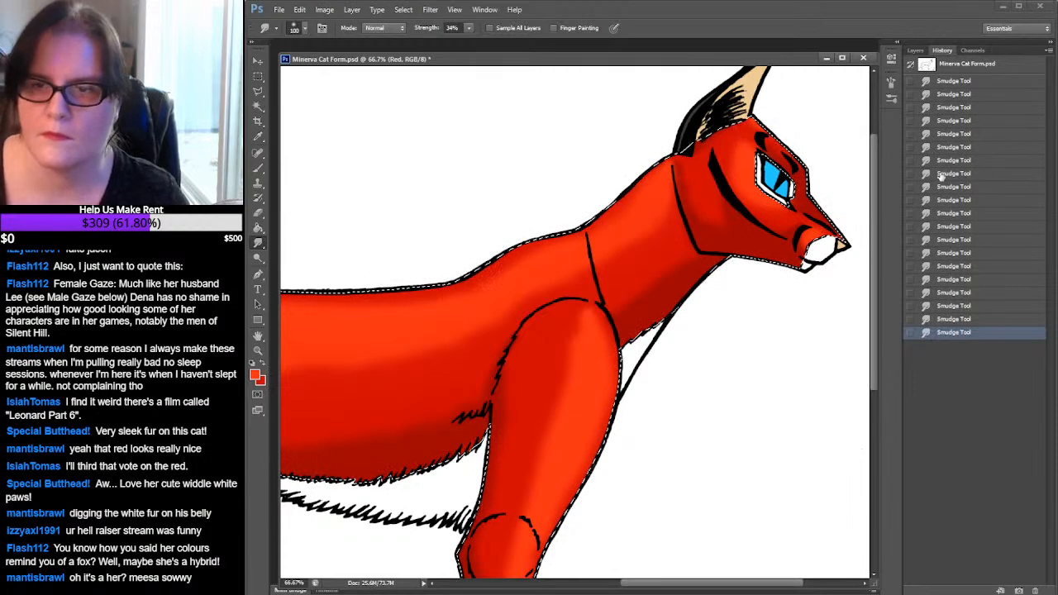
# Smudge the highlight's edge on the front leg from the shoulder to the knee and down the lower leg
pyautogui.moveTo(685, 356)
pyautogui.mouseDown()
pyautogui.moveTo(671, 292)
pyautogui.moveTo(705, 189)
pyautogui.mouseUp()
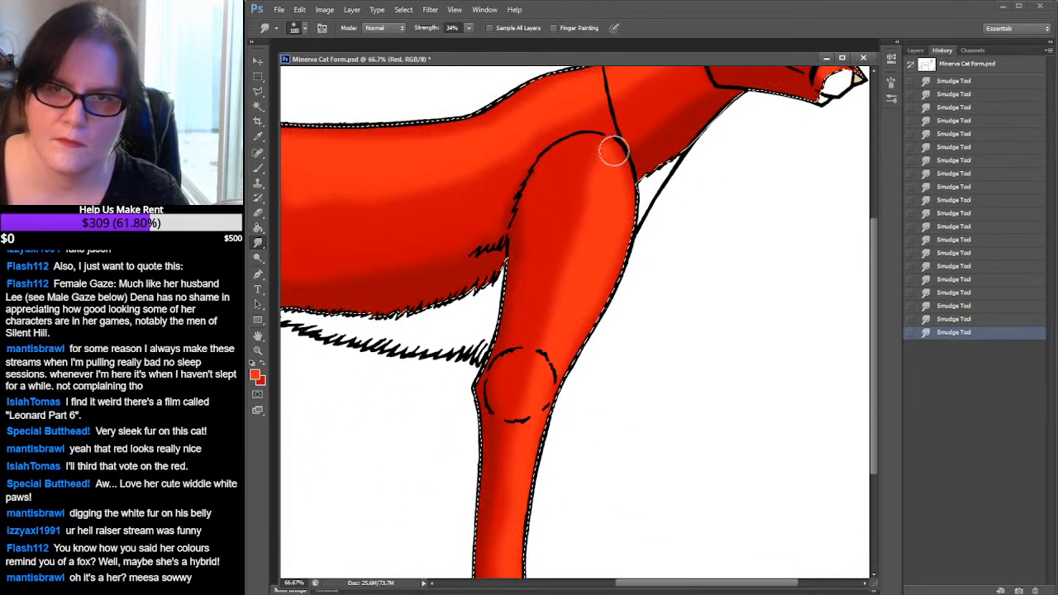
pyautogui.moveTo(584, 156)
pyautogui.mouseDown()
pyautogui.moveTo(576, 194)
pyautogui.moveTo(563, 250)
pyautogui.moveTo(545, 264)
pyautogui.moveTo(552, 354)
pyautogui.mouseUp()
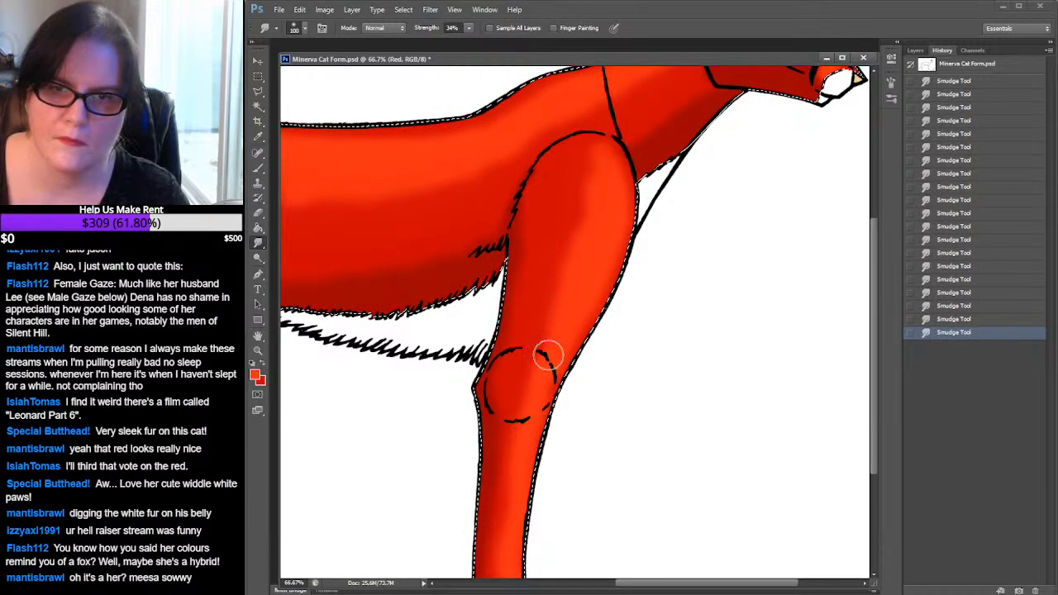
pyautogui.moveTo(588, 148)
pyautogui.mouseDown()
pyautogui.moveTo(549, 328)
pyautogui.moveTo(557, 310)
pyautogui.moveTo(516, 395)
pyautogui.moveTo(528, 402)
pyautogui.moveTo(522, 416)
pyautogui.moveTo(565, 308)
pyautogui.moveTo(540, 346)
pyautogui.mouseUp()
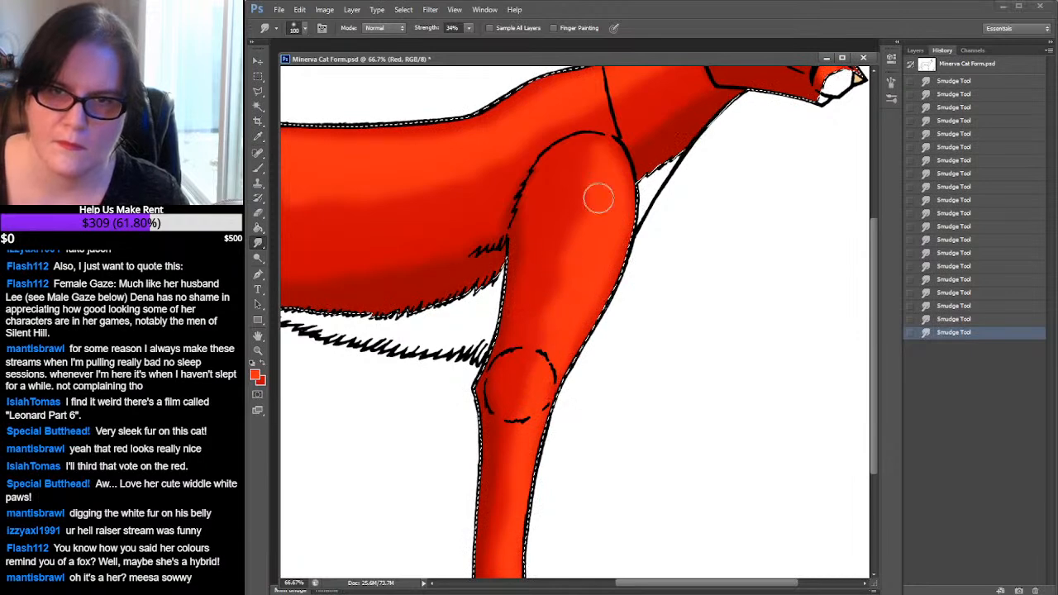
pyautogui.moveTo(578, 212); pyautogui.dragTo(585, 167)
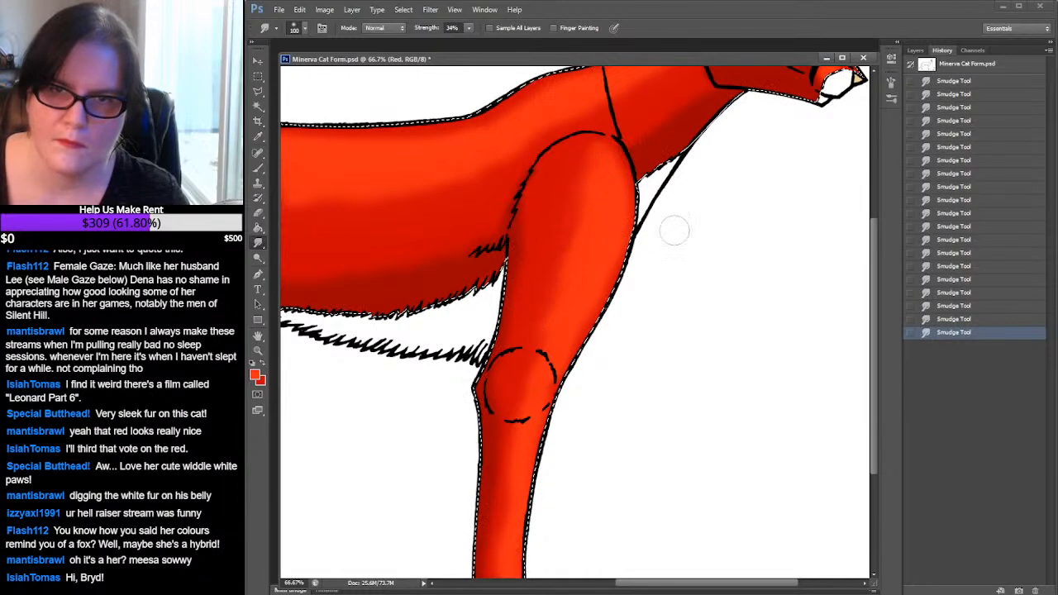
pyautogui.scroll(-3, 633, 194)
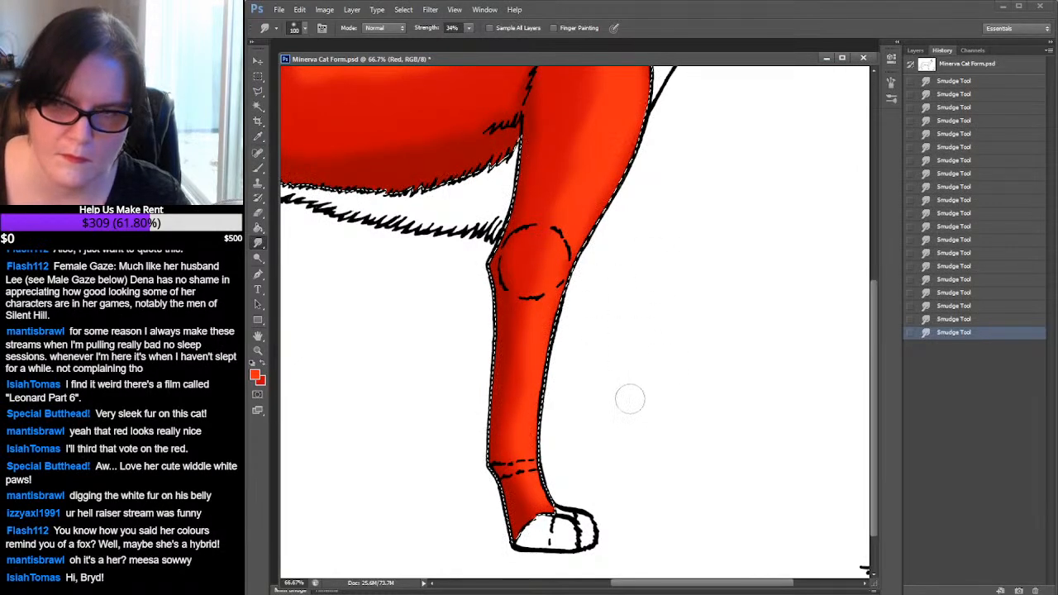
# Examine the whole cat at 25% zoom with the selection cleared, and restore the selection
pyautogui.click(257, 349)
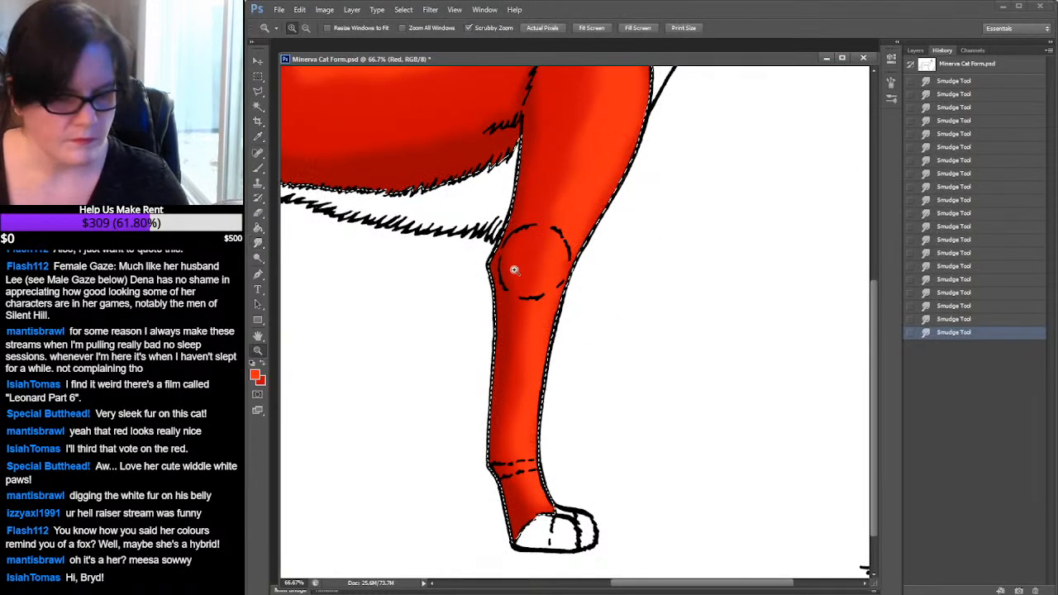
pyautogui.keyDown('alt'); pyautogui.click(540, 309); pyautogui.keyUp('alt')
pyautogui.keyDown('alt'); pyautogui.click(590, 296); pyautogui.keyUp('alt')
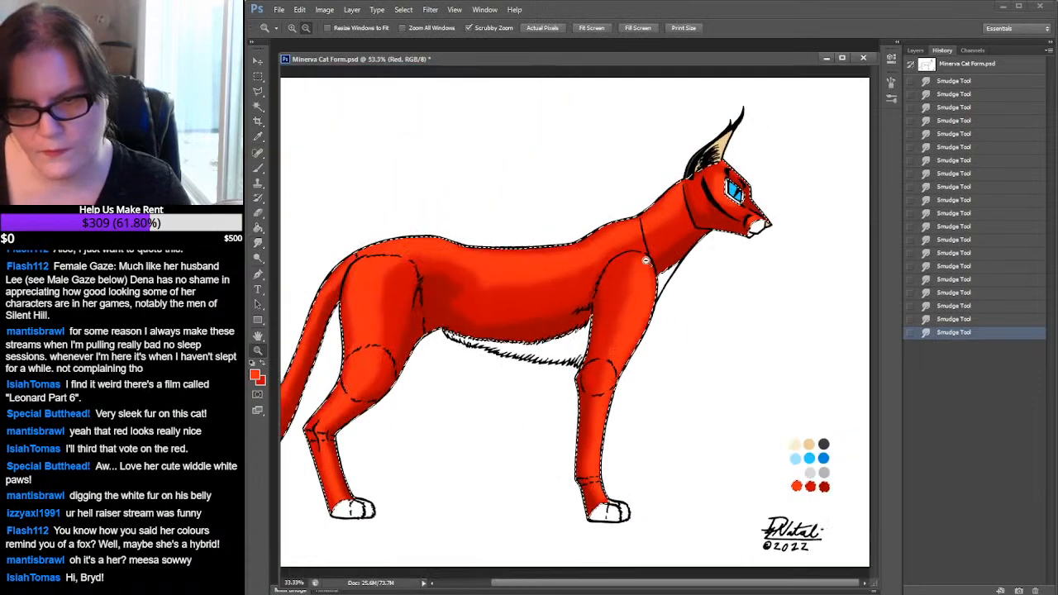
pyautogui.keyDown('alt'); pyautogui.click(703, 279); pyautogui.keyUp('alt')
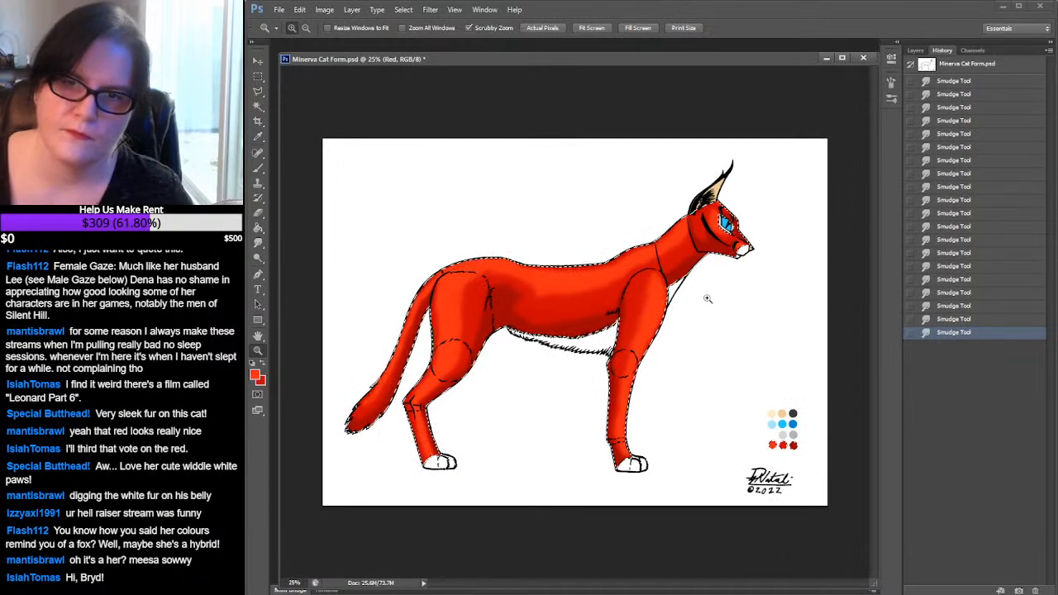
pyautogui.click(258, 76)
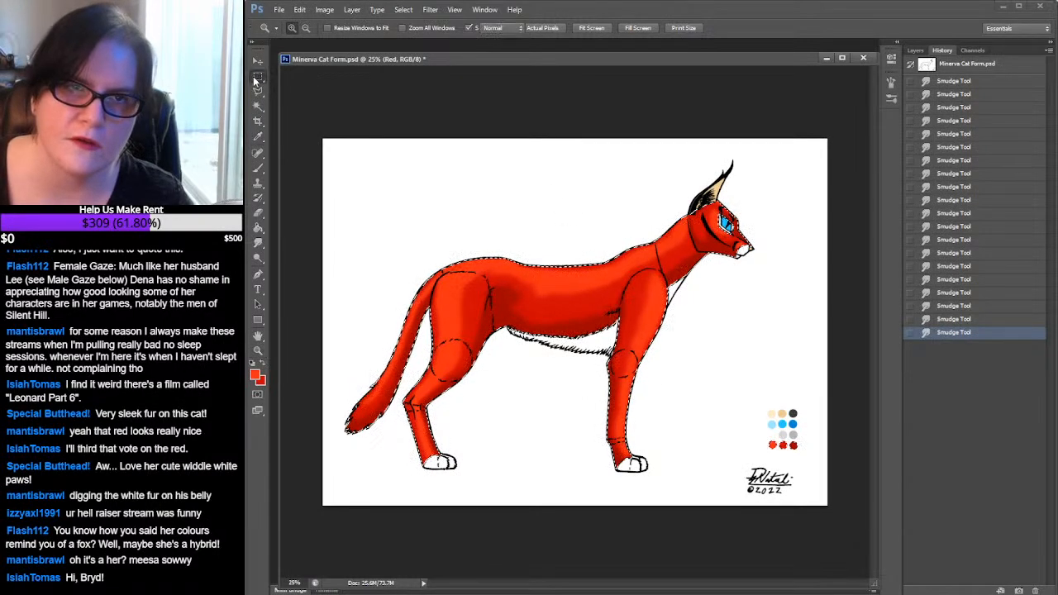
pyautogui.click(514, 140)
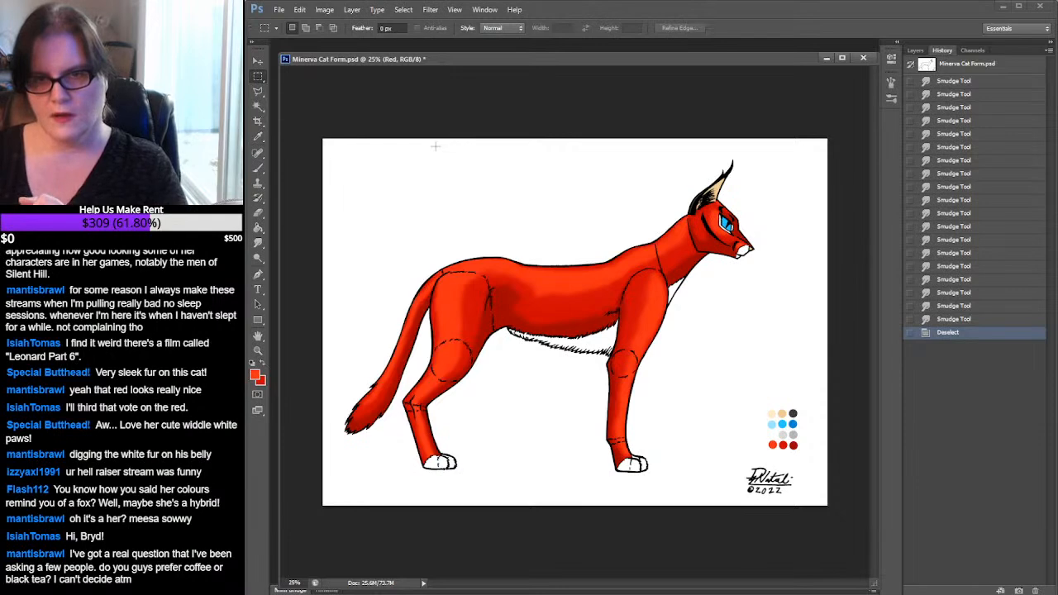
pyautogui.hotkey('ctrl', 'z')
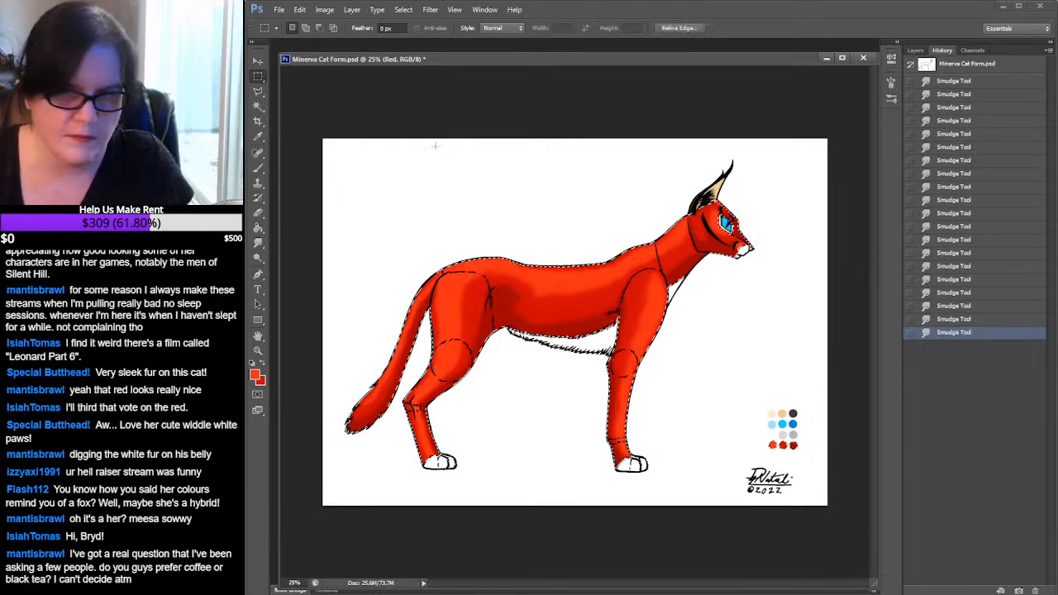
pyautogui.click(260, 352)
pyautogui.moveTo(493, 278); pyautogui.dragTo(604, 311)
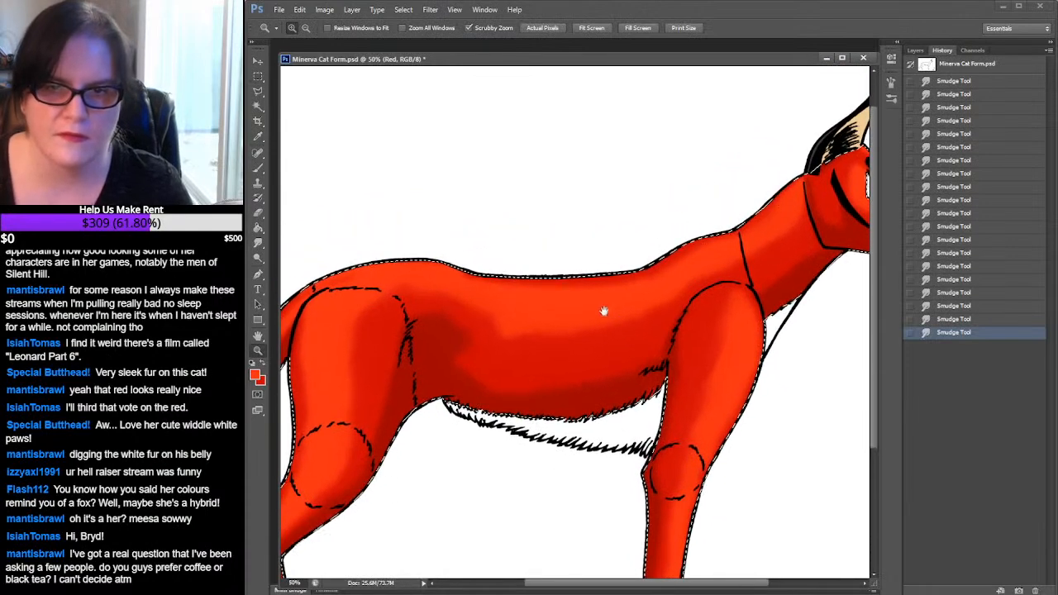
pyautogui.click(602, 325)
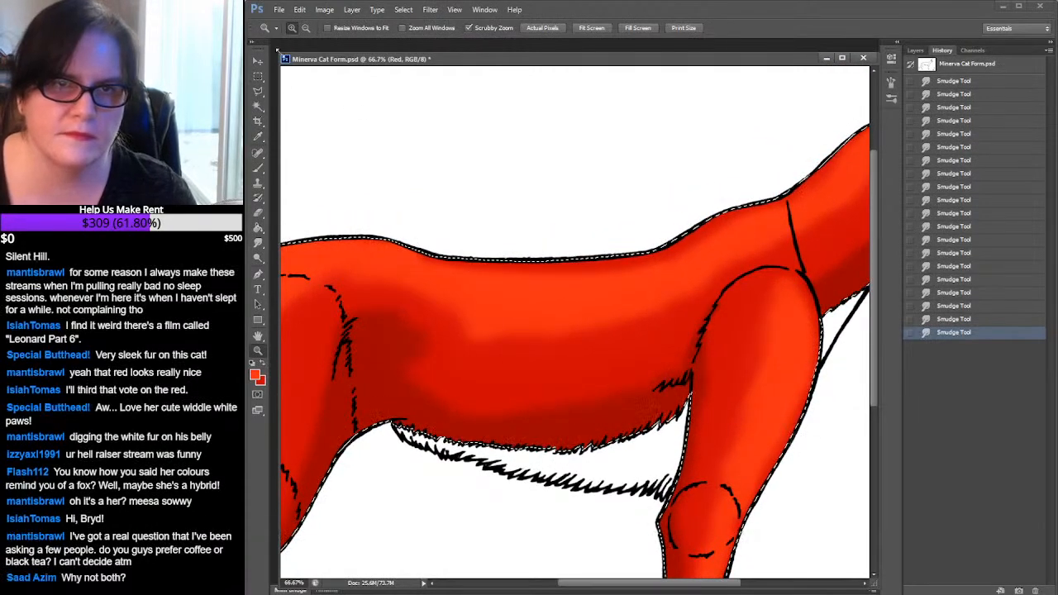
pyautogui.click(257, 168)
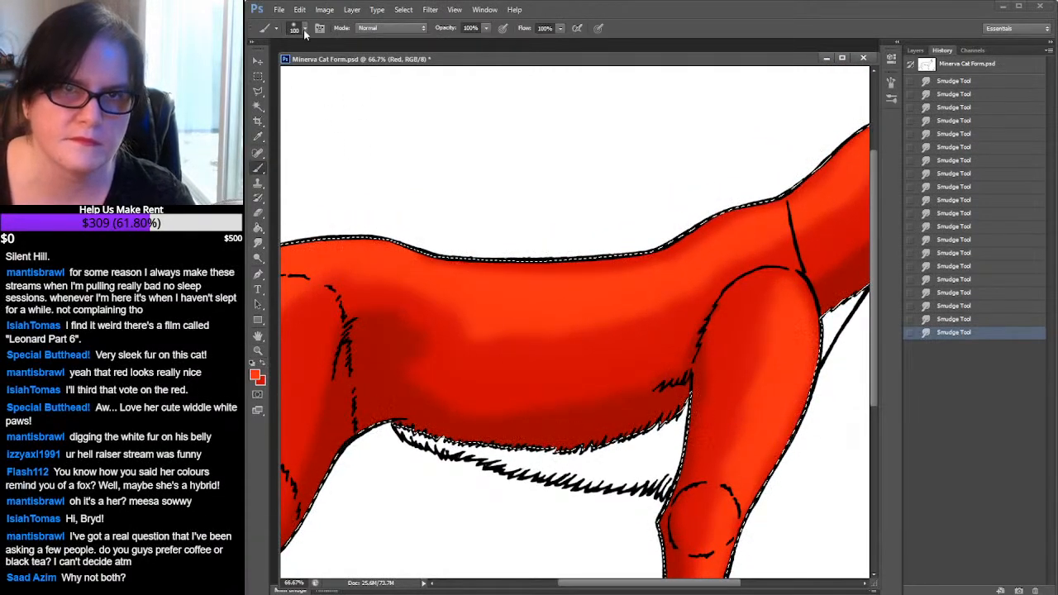
pyautogui.click(305, 28)
pyautogui.moveTo(374, 146); pyautogui.dragTo(378, 161)
pyautogui.click(270, 174)
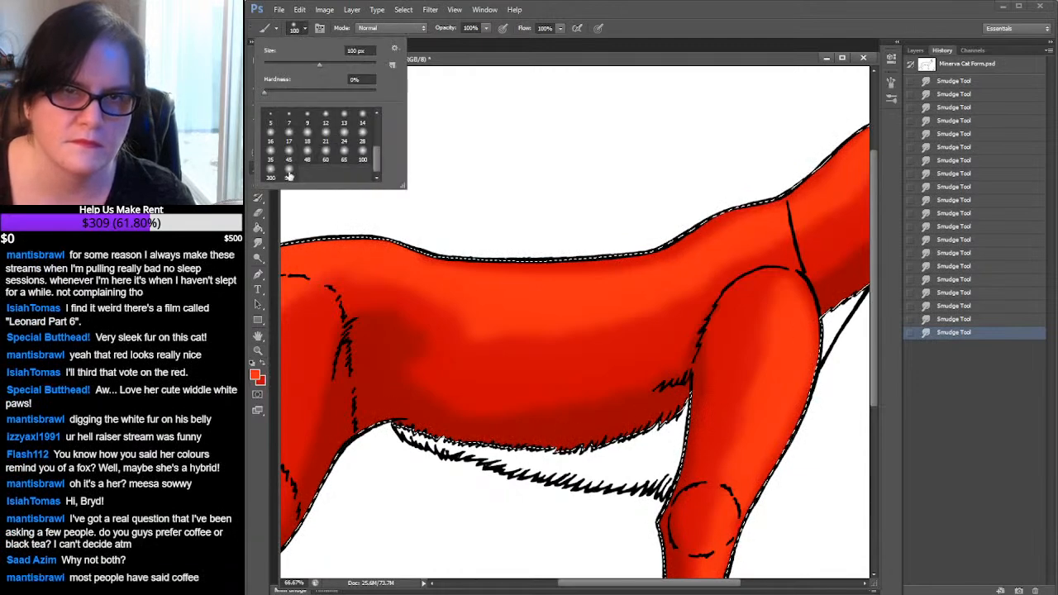
pyautogui.moveTo(500, 333); pyautogui.dragTo(518, 331)
pyautogui.hotkey('ctrl', 'z')
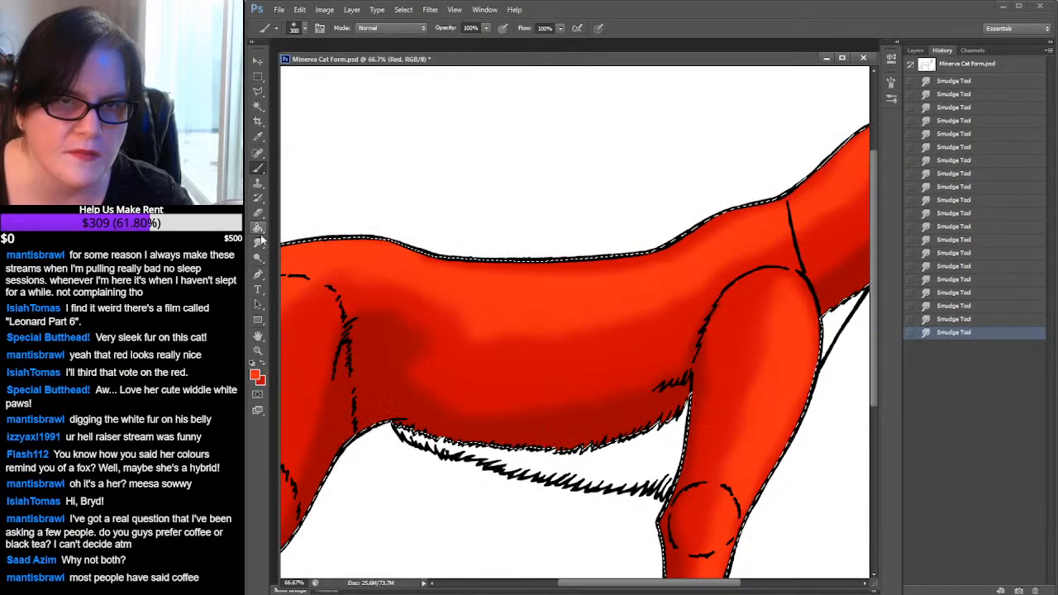
# Smudge the highlight on the flank and back towards the hip with a soft 300 px Smudge brush
pyautogui.click(258, 240)
pyautogui.click(304, 30)
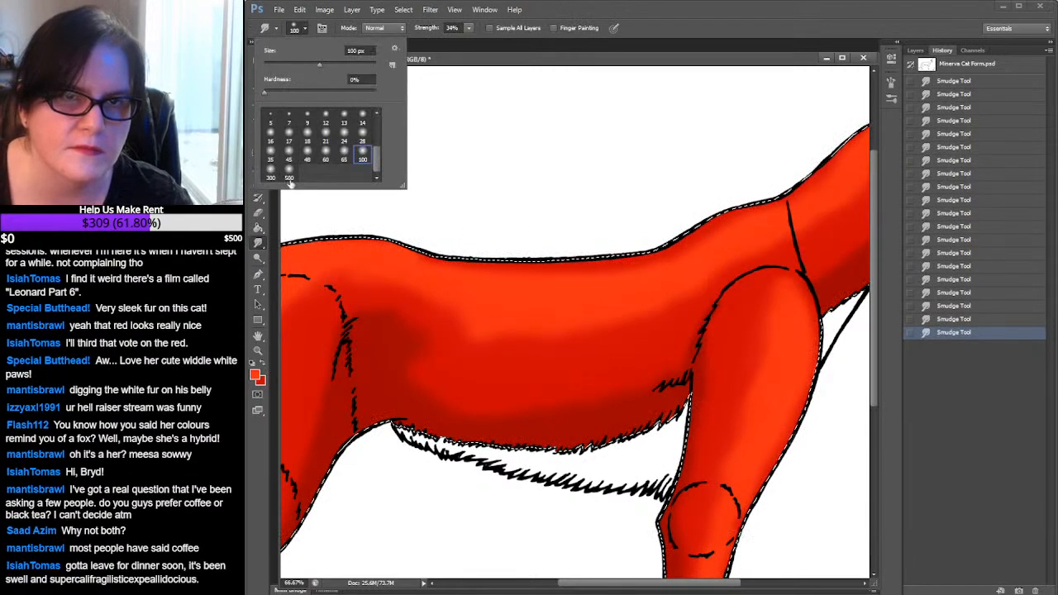
pyautogui.click(489, 344)
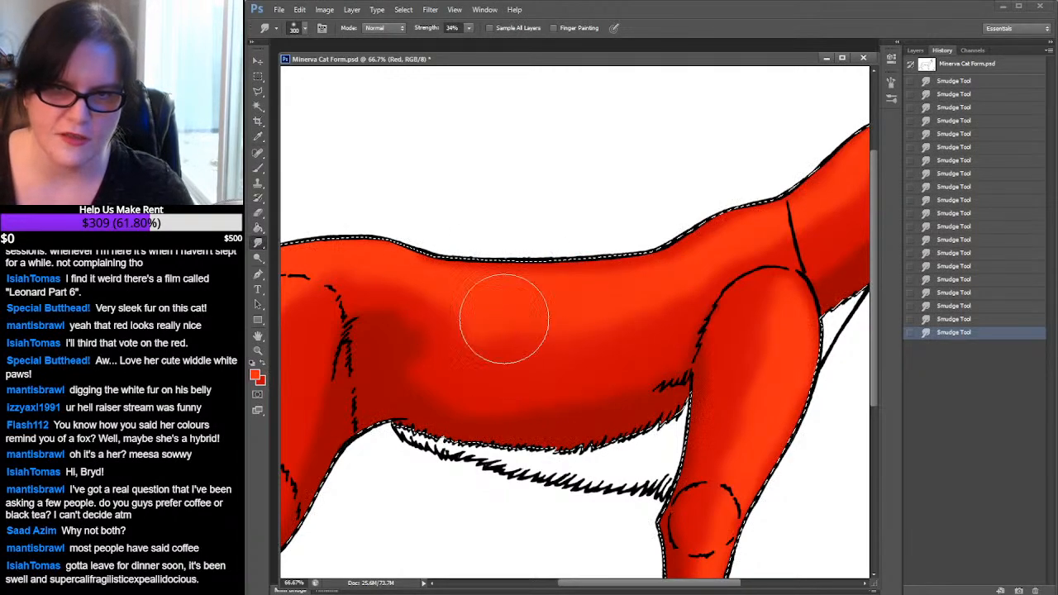
pyautogui.moveTo(449, 317)
pyautogui.mouseDown()
pyautogui.moveTo(339, 278)
pyautogui.moveTo(326, 283)
pyautogui.mouseUp()
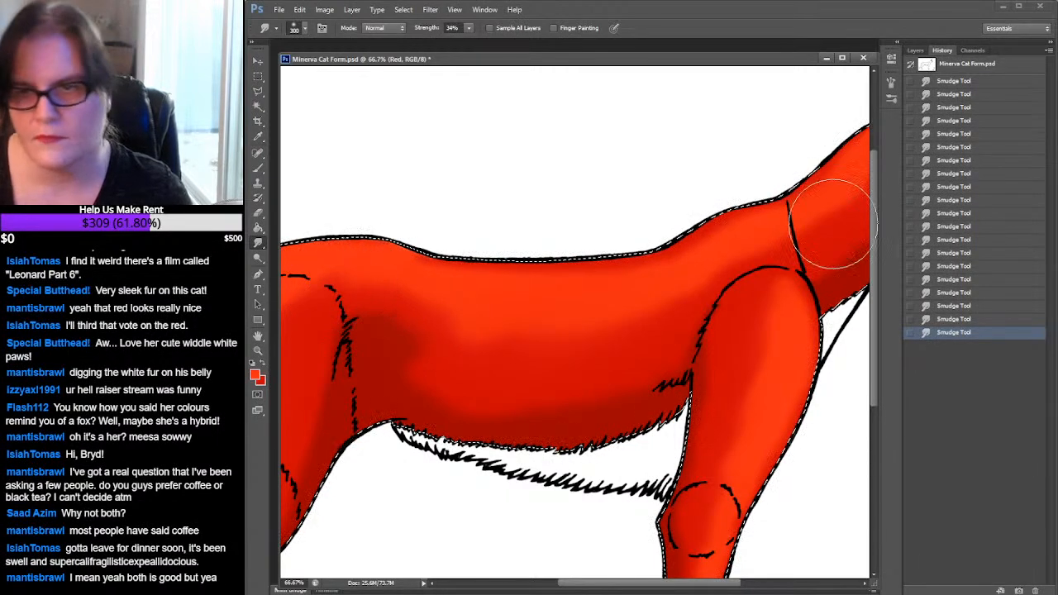
# Smudge the remaining highlight and shadow edges with the 300 px brush from the neck and front leg to the hind thigh
pyautogui.moveTo(747, 246); pyautogui.dragTo(597, 284)
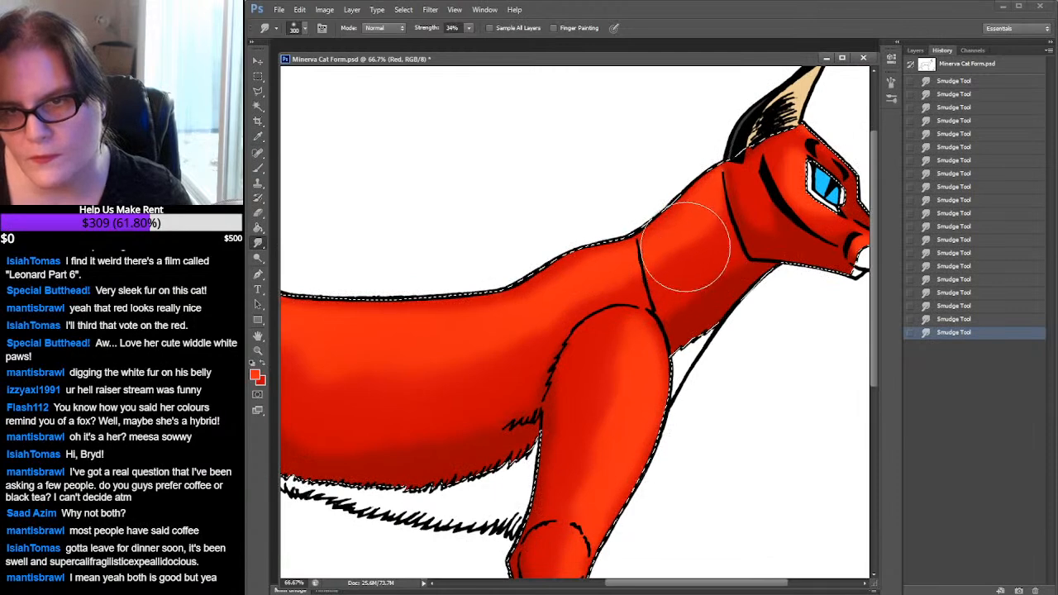
pyautogui.moveTo(682, 258)
pyautogui.mouseDown()
pyautogui.moveTo(702, 228)
pyautogui.moveTo(663, 229)
pyautogui.moveTo(674, 225)
pyautogui.moveTo(664, 217)
pyautogui.moveTo(682, 221)
pyautogui.moveTo(726, 281)
pyautogui.moveTo(701, 291)
pyautogui.moveTo(681, 282)
pyautogui.moveTo(705, 242)
pyautogui.moveTo(635, 300)
pyautogui.moveTo(589, 294)
pyautogui.moveTo(645, 353)
pyautogui.moveTo(611, 352)
pyautogui.moveTo(619, 390)
pyautogui.moveTo(588, 393)
pyautogui.moveTo(600, 423)
pyautogui.moveTo(623, 422)
pyautogui.moveTo(592, 479)
pyautogui.moveTo(656, 417)
pyautogui.moveTo(670, 423)
pyautogui.moveTo(648, 382)
pyautogui.moveTo(651, 458)
pyautogui.moveTo(671, 390)
pyautogui.moveTo(684, 367)
pyautogui.mouseUp()
pyautogui.moveTo(768, 434); pyautogui.dragTo(856, 229)
pyautogui.moveTo(790, 304); pyautogui.dragTo(785, 285)
pyautogui.moveTo(628, 202); pyautogui.dragTo(614, 243)
pyautogui.moveTo(689, 302)
pyautogui.mouseDown()
pyautogui.moveTo(851, 302)
pyautogui.moveTo(856, 315)
pyautogui.mouseUp()
pyautogui.moveTo(438, 245)
pyautogui.mouseDown()
pyautogui.moveTo(510, 270)
pyautogui.moveTo(529, 255)
pyautogui.mouseUp()
pyautogui.moveTo(438, 176)
pyautogui.mouseDown()
pyautogui.moveTo(488, 181)
pyautogui.moveTo(456, 186)
pyautogui.moveTo(493, 180)
pyautogui.moveTo(463, 187)
pyautogui.moveTo(476, 187)
pyautogui.moveTo(498, 176)
pyautogui.moveTo(467, 227)
pyautogui.moveTo(476, 240)
pyautogui.moveTo(460, 243)
pyautogui.moveTo(468, 265)
pyautogui.moveTo(451, 319)
pyautogui.mouseUp()
pyautogui.moveTo(618, 190)
pyautogui.mouseDown()
pyautogui.moveTo(668, 157)
pyautogui.moveTo(647, 170)
pyautogui.mouseUp()
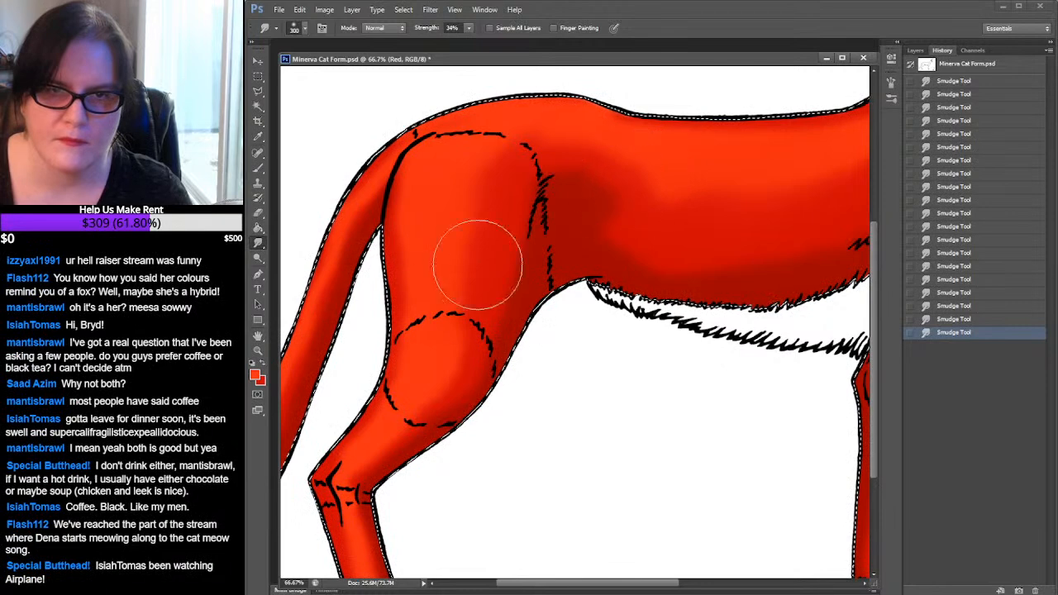
# Zoom out to 33.3% to view the whole cat and clear the selection
pyautogui.click(257, 350)
pyautogui.keyDown('alt'); pyautogui.click(555, 255); pyautogui.keyUp('alt')
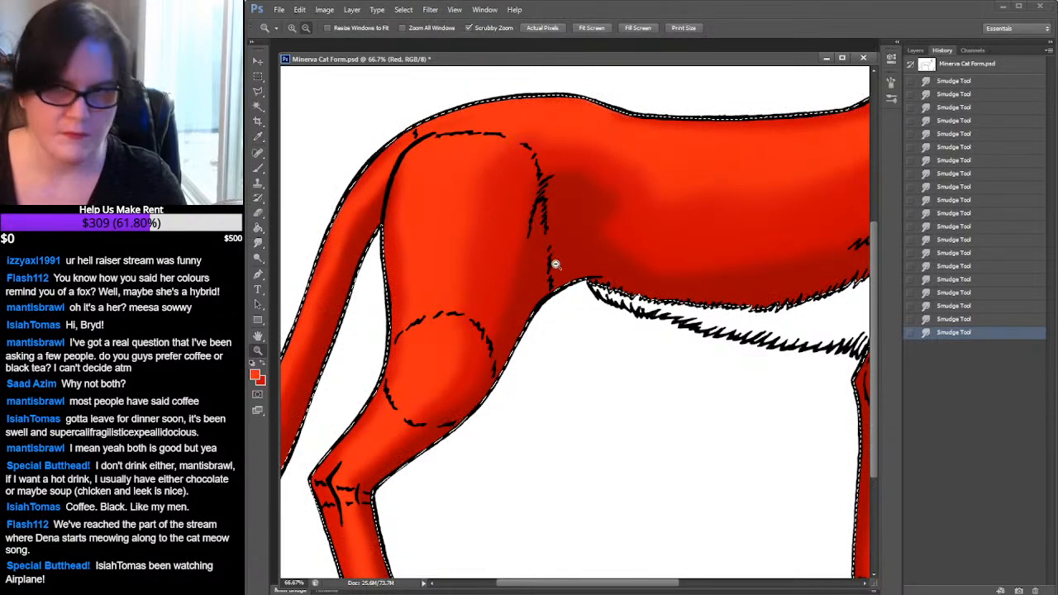
pyautogui.keyDown('alt'); pyautogui.click(595, 248); pyautogui.keyUp('alt')
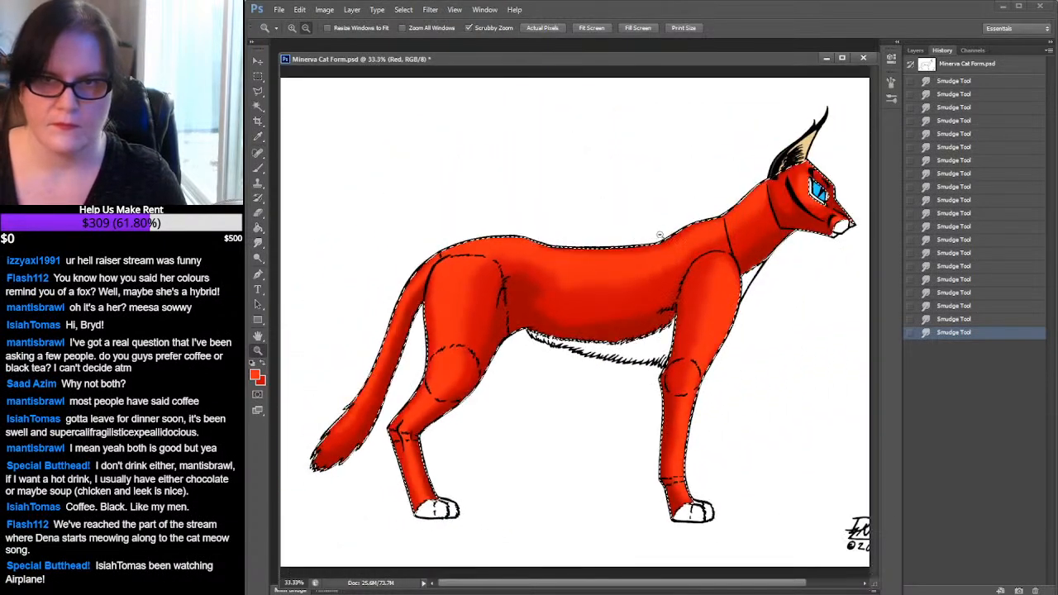
pyautogui.click(257, 75)
pyautogui.click(403, 104)
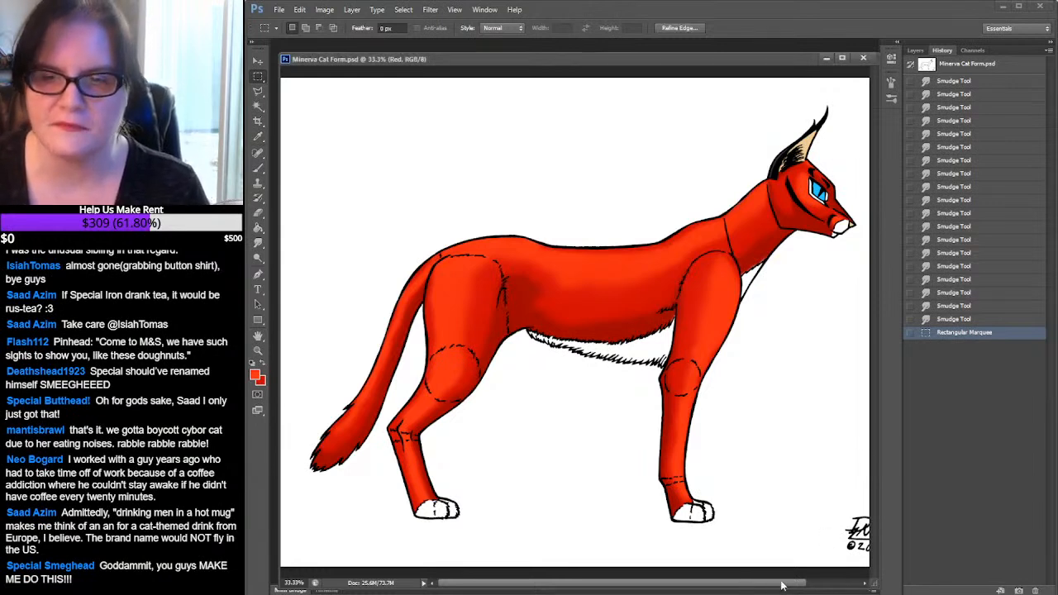
# Make the White layer active and load its painted areas as a selection
pyautogui.moveTo(707, 588); pyautogui.dragTo(761, 590)
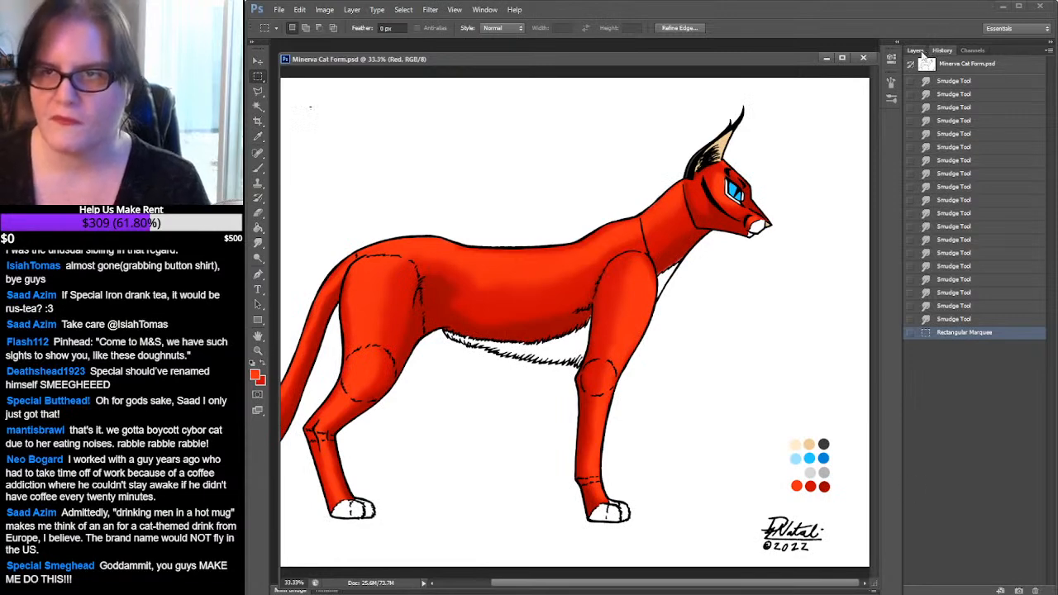
pyautogui.click(917, 51)
pyautogui.click(932, 150)
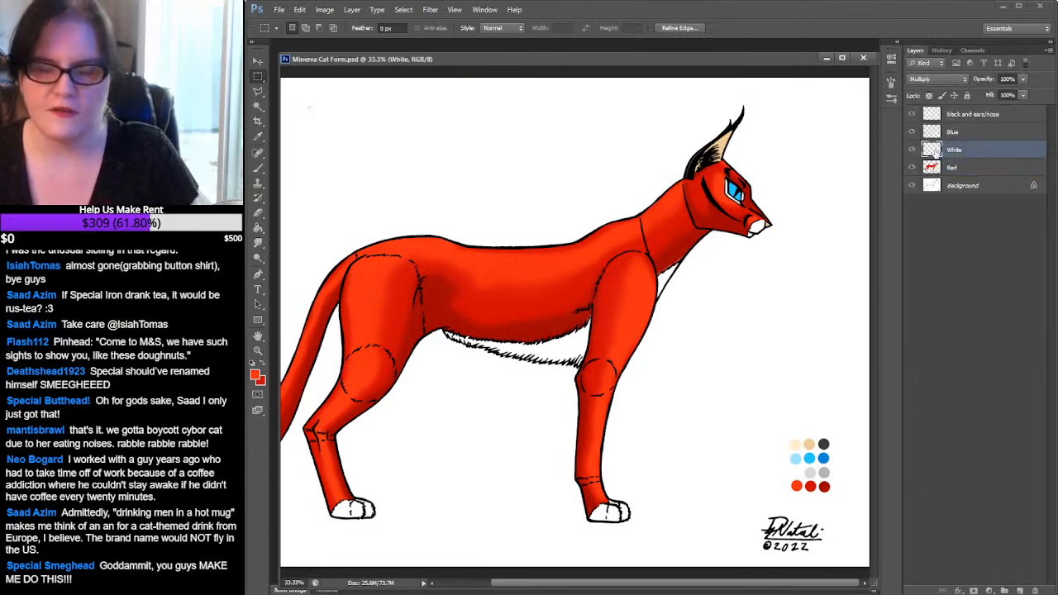
pyautogui.keyDown('ctrl'); pyautogui.click(932, 149); pyautogui.keyUp('ctrl')
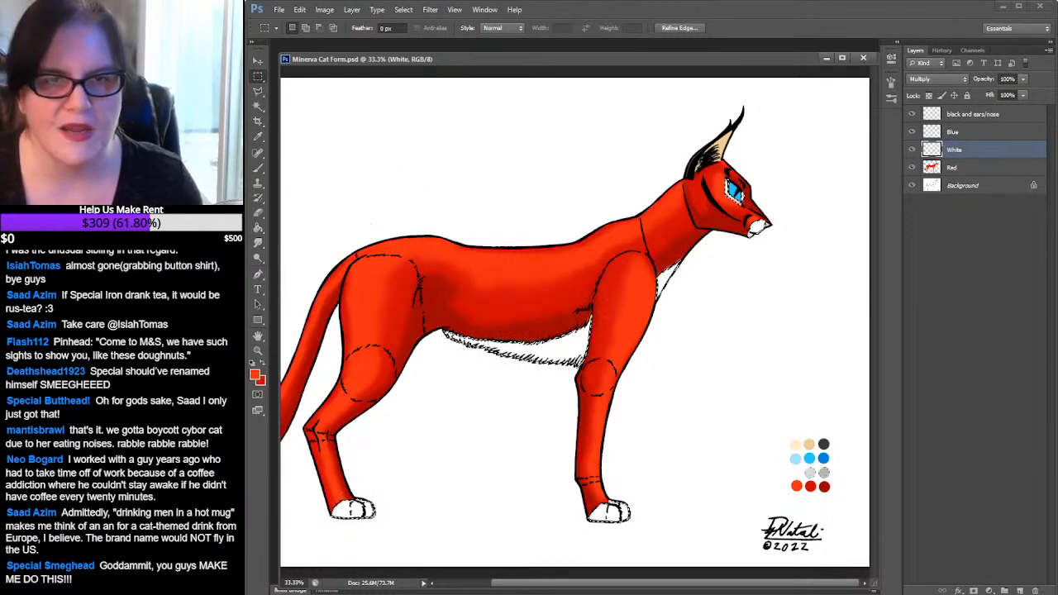
# Sample the light grey swatch as the foreground colour and the darker grey swatch as the background colour
pyautogui.press('i')
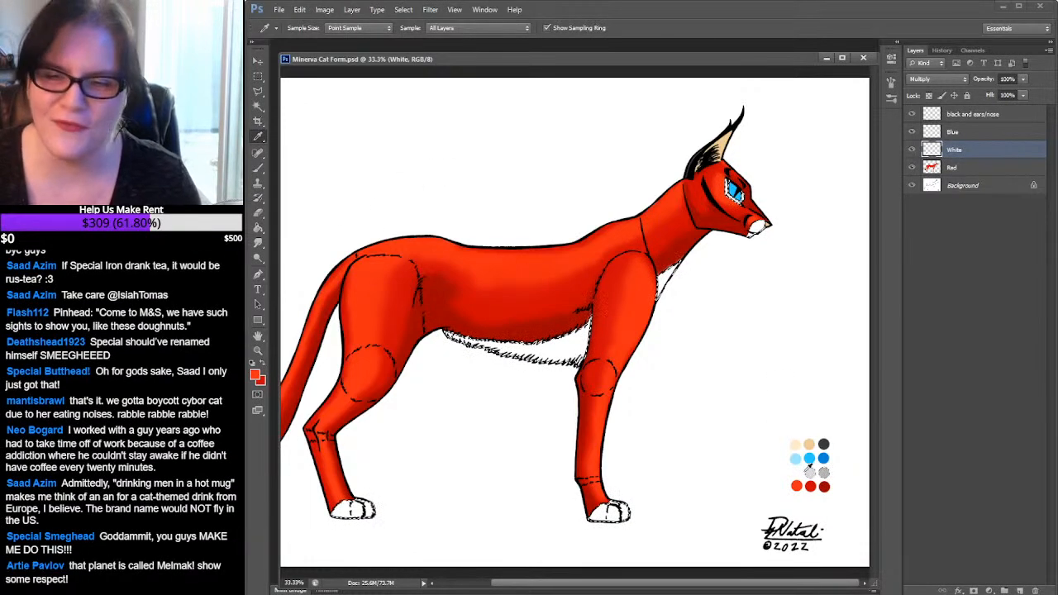
pyautogui.click(810, 472)
pyautogui.click(263, 362)
pyautogui.click(822, 473)
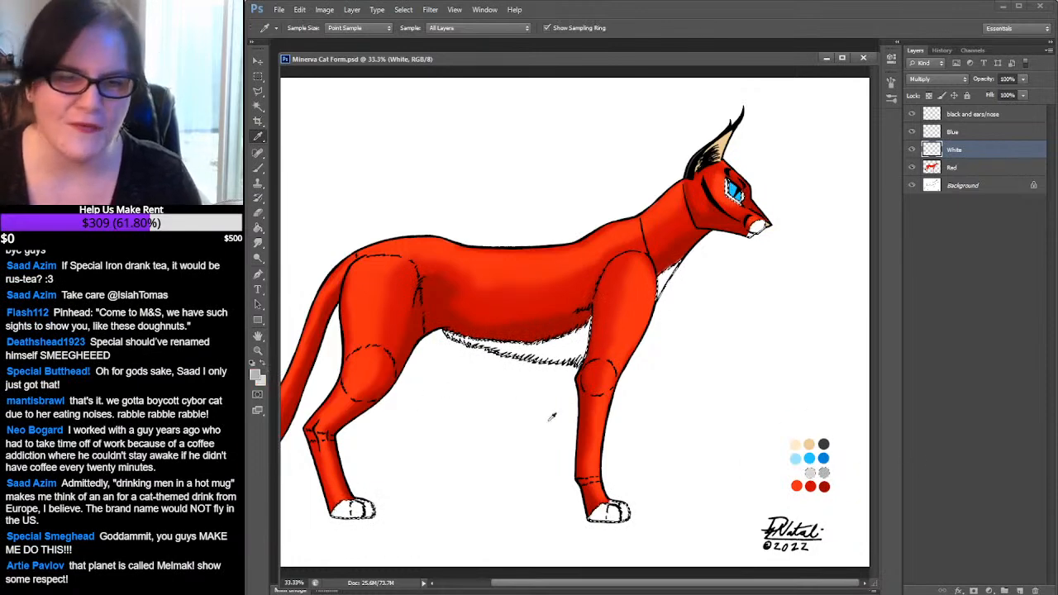
pyautogui.click(261, 363)
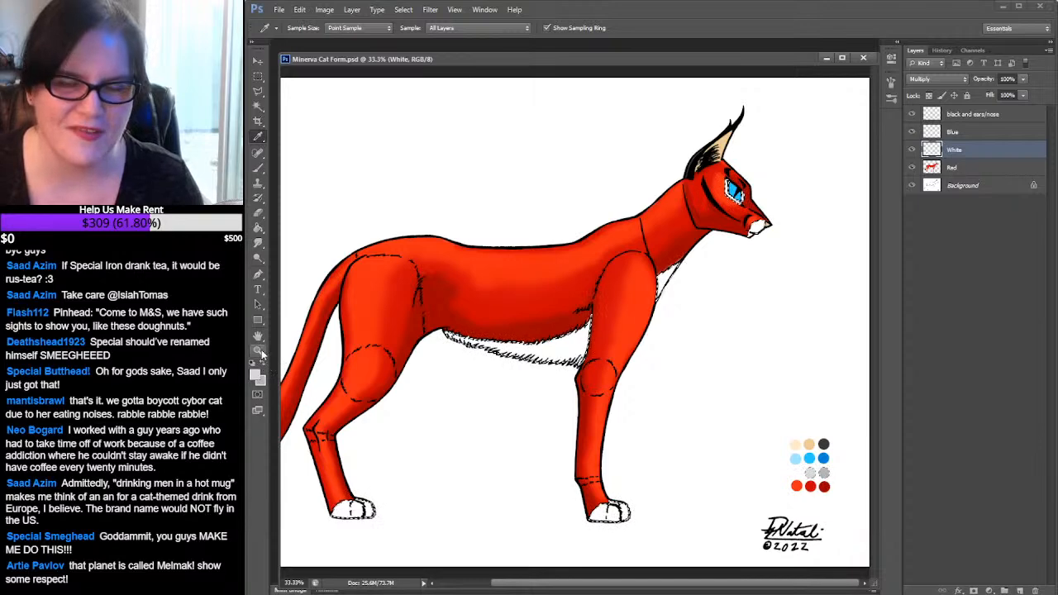
# Smudge beside the eye on the White layer at 100% zoom with a soft 48 px Smudge brush
pyautogui.click(260, 352)
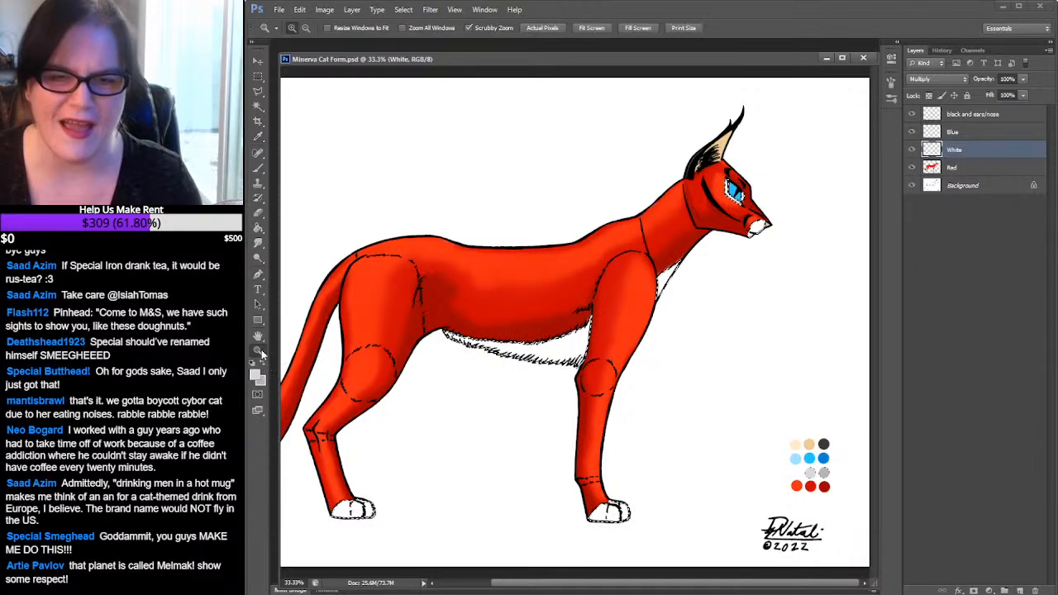
pyautogui.click(769, 221)
pyautogui.click(770, 220)
pyautogui.click(771, 218)
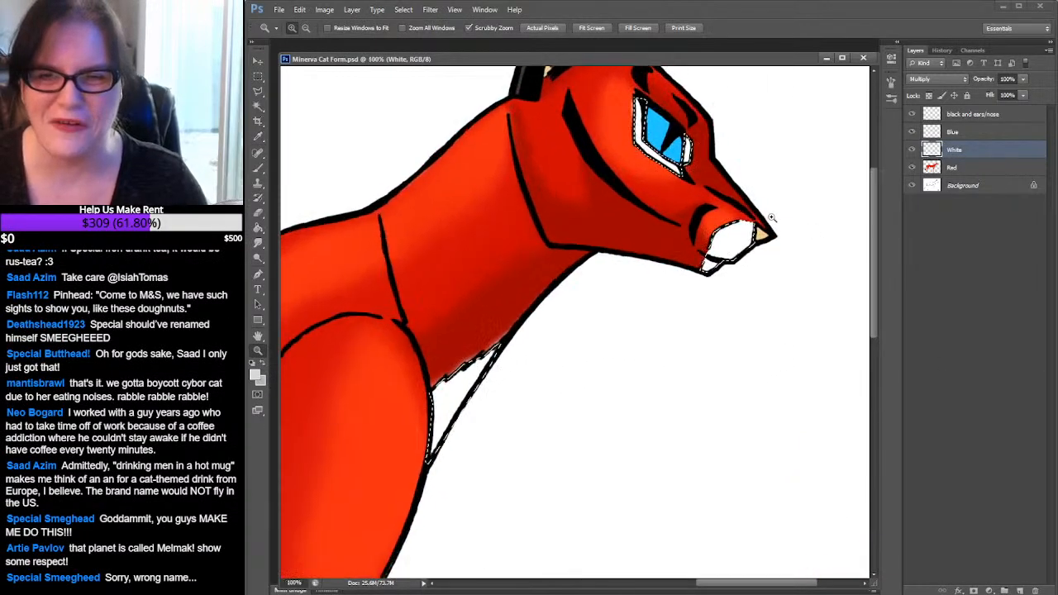
pyautogui.moveTo(760, 177); pyautogui.dragTo(726, 265)
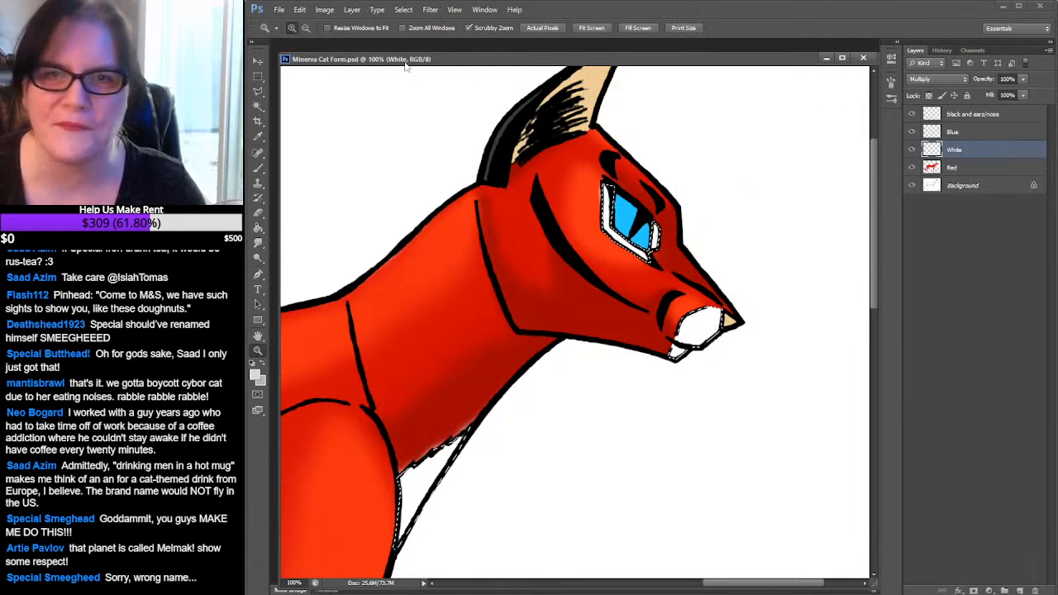
pyautogui.click(377, 10)
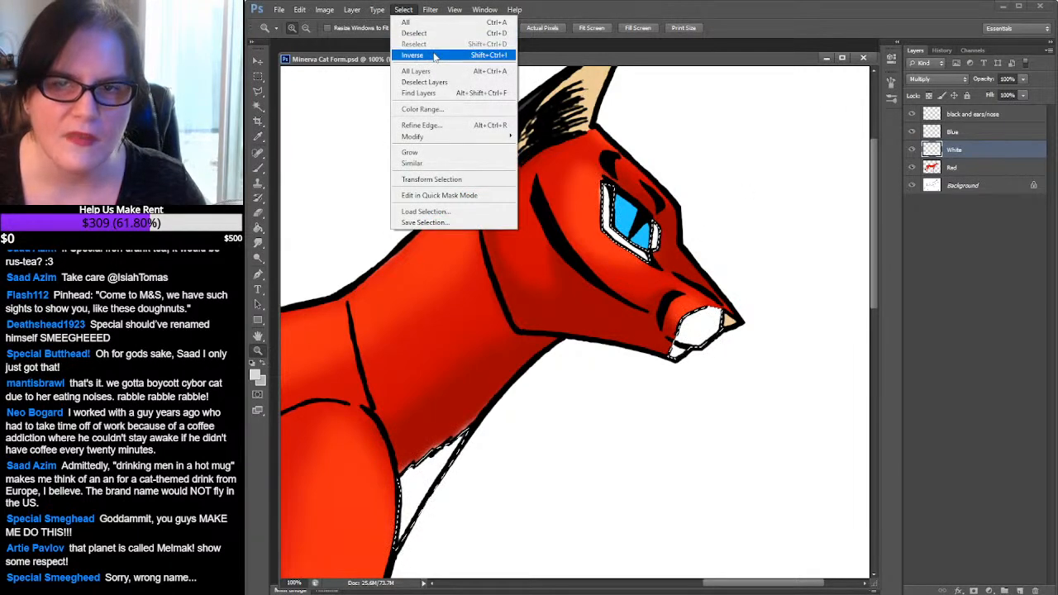
pyautogui.press('Escape')
pyautogui.click(258, 242)
pyautogui.moveTo(632, 218); pyautogui.dragTo(585, 205)
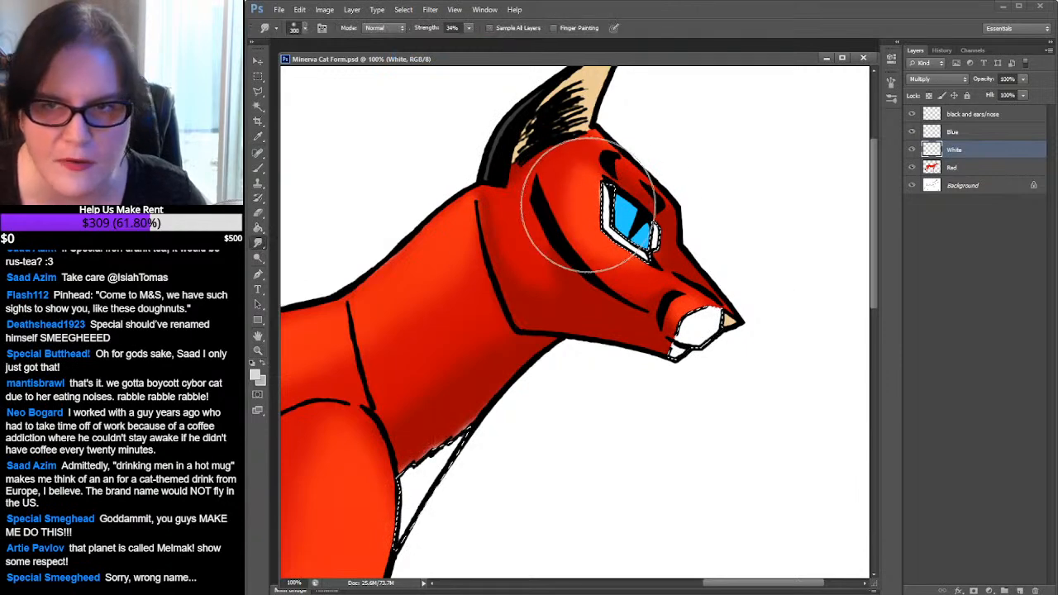
pyautogui.click(304, 28)
pyautogui.click(308, 152)
pyautogui.click(600, 189)
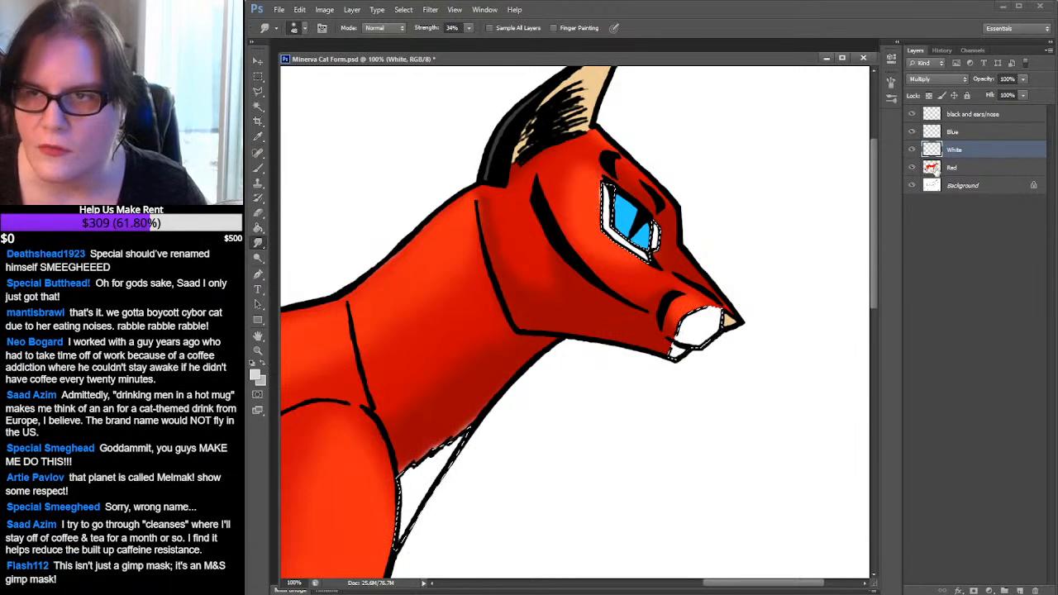
# Smudge on the Red layer with the 48 px brush along the chest fur edge and the back above the hip
pyautogui.click(937, 170)
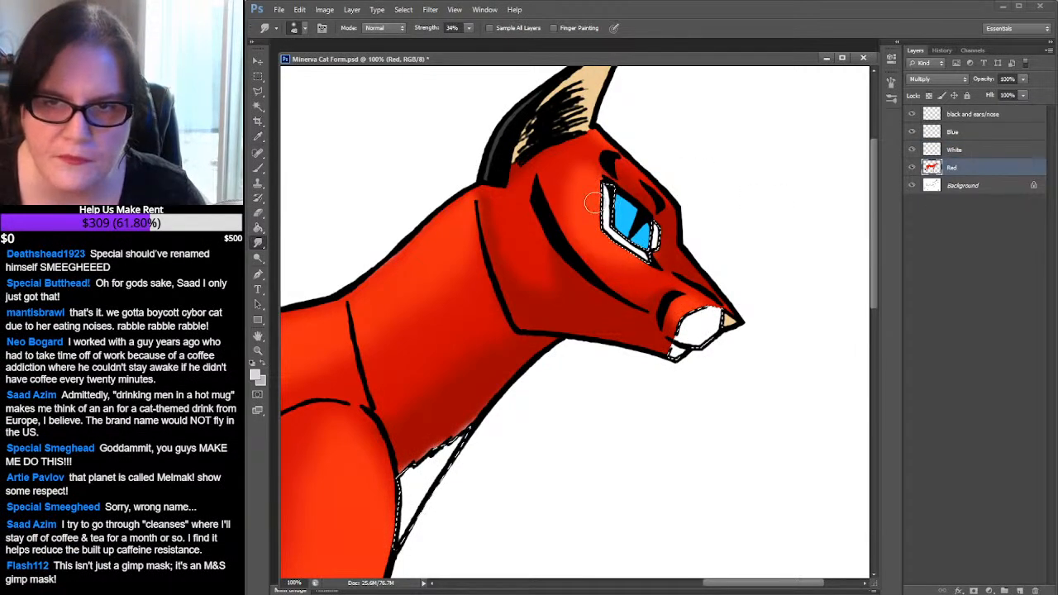
pyautogui.moveTo(680, 368); pyautogui.dragTo(782, 237)
pyautogui.moveTo(554, 313)
pyautogui.mouseDown()
pyautogui.moveTo(580, 277)
pyautogui.moveTo(559, 307)
pyautogui.moveTo(555, 294)
pyautogui.moveTo(538, 329)
pyautogui.moveTo(535, 306)
pyautogui.moveTo(513, 339)
pyautogui.moveTo(533, 298)
pyautogui.moveTo(521, 338)
pyautogui.moveTo(513, 343)
pyautogui.moveTo(507, 321)
pyautogui.moveTo(492, 355)
pyautogui.moveTo(511, 327)
pyautogui.mouseUp()
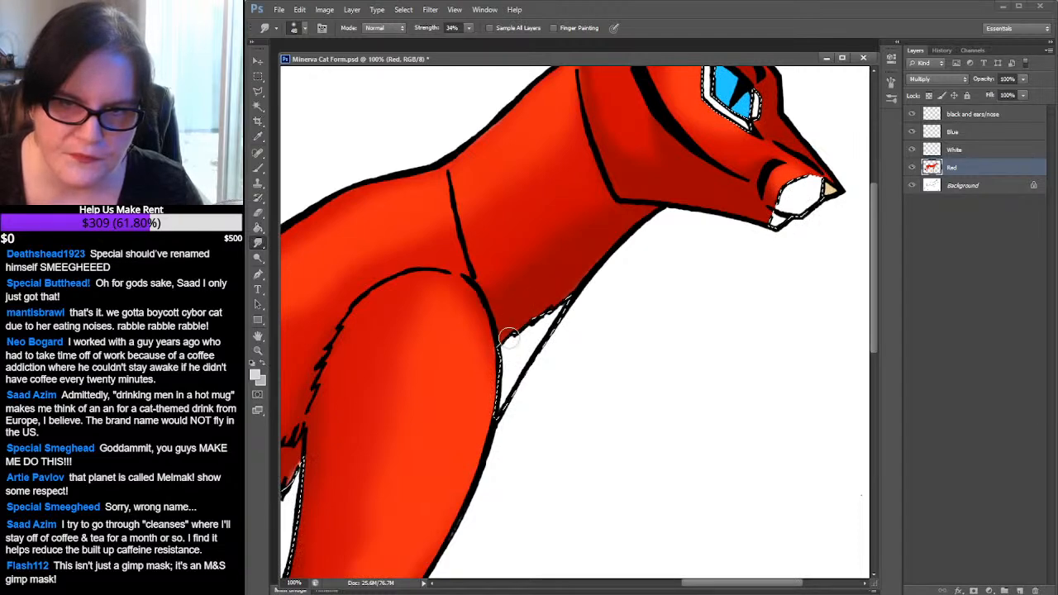
pyautogui.moveTo(546, 371)
pyautogui.mouseDown()
pyautogui.moveTo(748, 242)
pyautogui.moveTo(776, 209)
pyautogui.mouseUp()
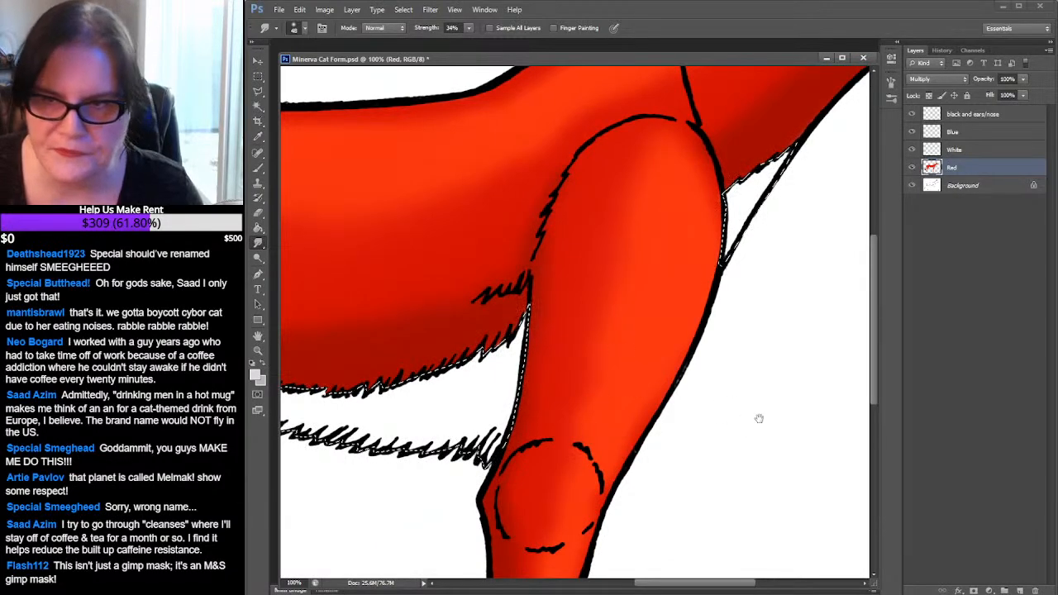
pyautogui.moveTo(758, 418); pyautogui.dragTo(815, 193)
pyautogui.moveTo(815, 361); pyautogui.dragTo(845, 469)
pyautogui.moveTo(774, 234); pyautogui.dragTo(892, 313)
pyautogui.moveTo(531, 280)
pyautogui.mouseDown()
pyautogui.moveTo(739, 309)
pyautogui.moveTo(473, 295)
pyautogui.moveTo(739, 397)
pyautogui.moveTo(579, 314)
pyautogui.moveTo(755, 182)
pyautogui.moveTo(759, 195)
pyautogui.moveTo(316, 189)
pyautogui.moveTo(521, 413)
pyautogui.moveTo(442, 413)
pyautogui.mouseUp()
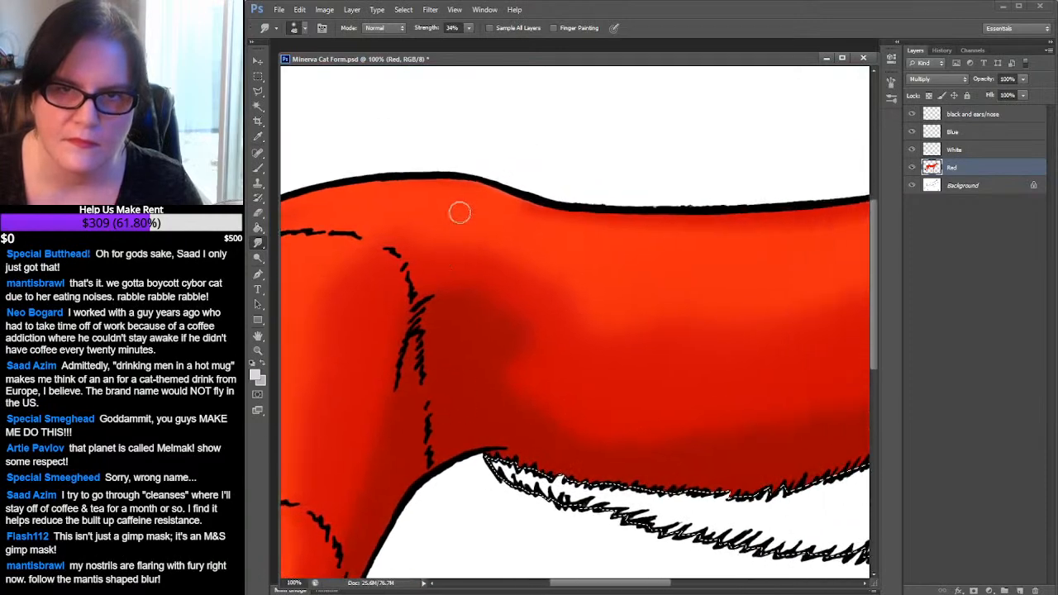
pyautogui.moveTo(467, 183)
pyautogui.mouseDown()
pyautogui.moveTo(548, 211)
pyautogui.moveTo(453, 180)
pyautogui.moveTo(376, 181)
pyautogui.mouseUp()
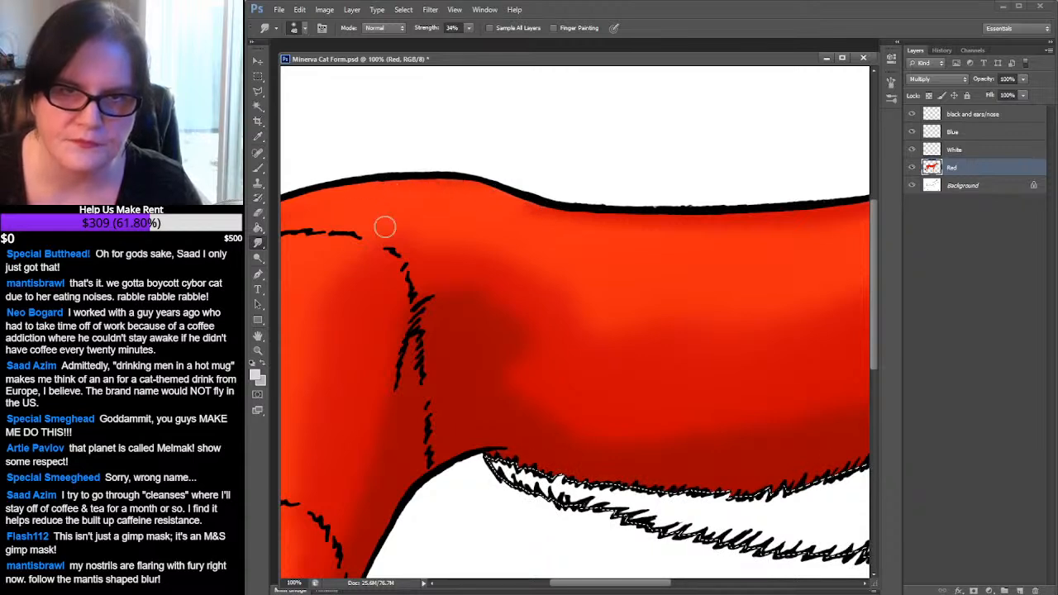
# Examine the red fur's edges over the hind leg and body, and return to the head
pyautogui.moveTo(372, 276)
pyautogui.mouseDown()
pyautogui.moveTo(645, 186)
pyautogui.moveTo(680, 123)
pyautogui.mouseUp()
pyautogui.moveTo(669, 246); pyautogui.dragTo(735, 124)
pyautogui.moveTo(659, 294); pyautogui.dragTo(698, 161)
pyautogui.hotkey('ctrl', 'd')
pyautogui.moveTo(602, 170); pyautogui.dragTo(926, 203)
pyautogui.moveTo(748, 206); pyautogui.dragTo(713, 345)
pyautogui.moveTo(807, 198); pyautogui.dragTo(602, 368)
pyautogui.moveTo(752, 198); pyautogui.dragTo(618, 355)
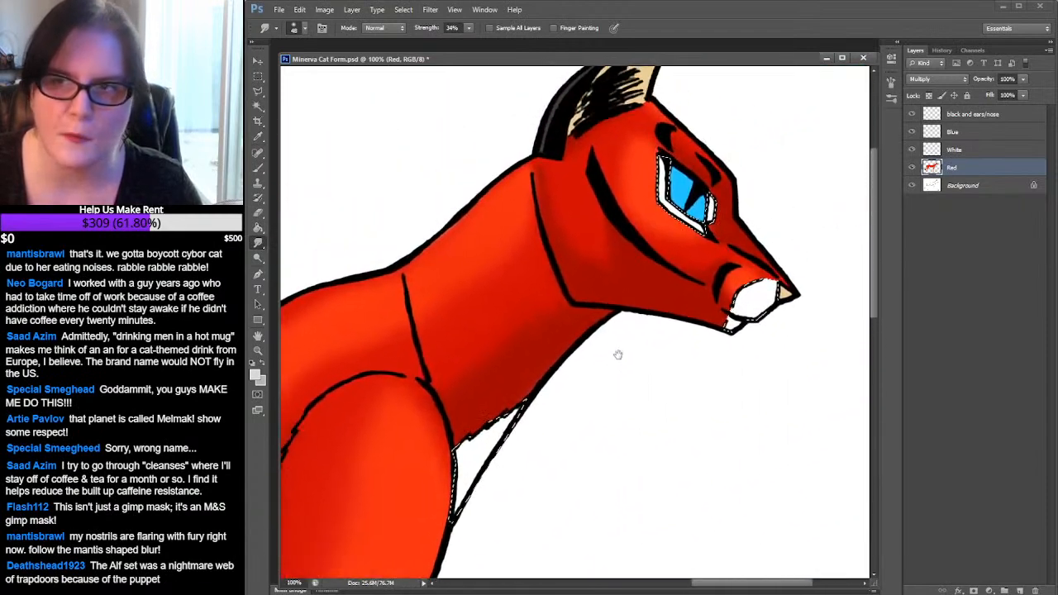
# Paint grey shading on the White layer over the white of the eye and the muzzle with a soft 48 px brush
pyautogui.click(951, 151)
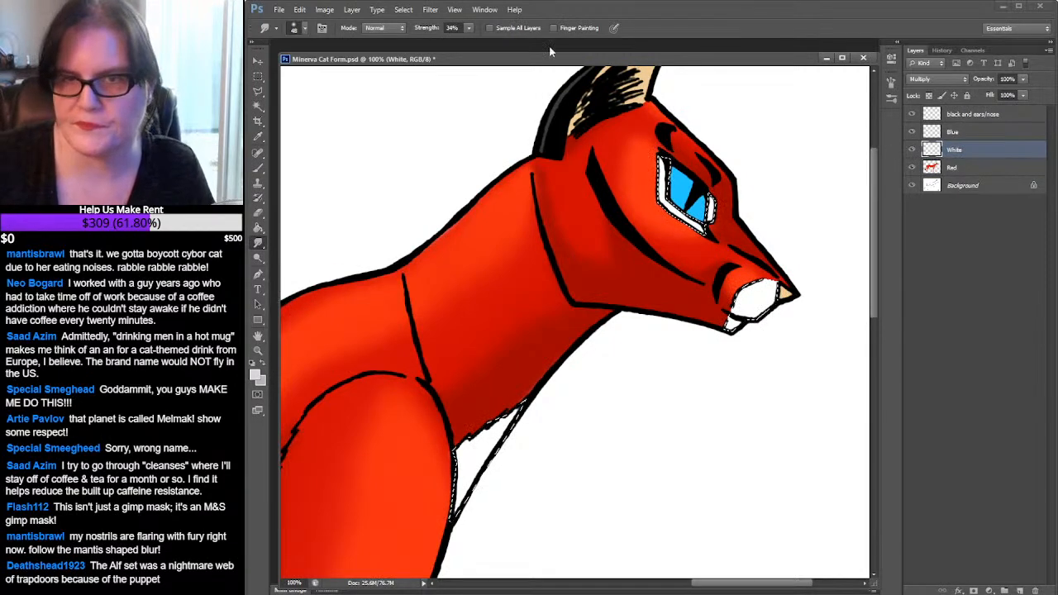
pyautogui.click(257, 169)
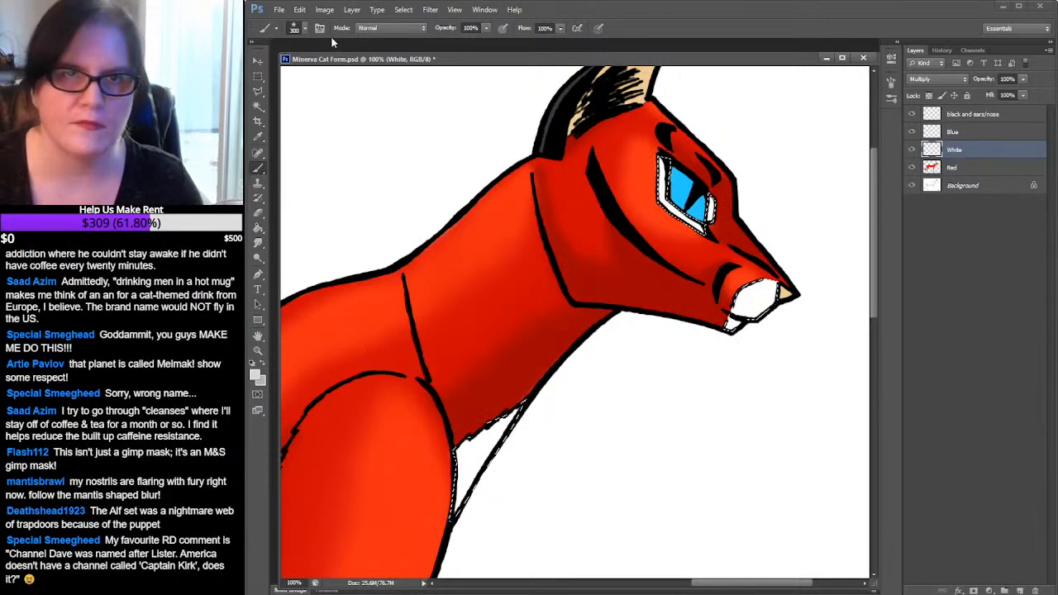
pyautogui.click(305, 29)
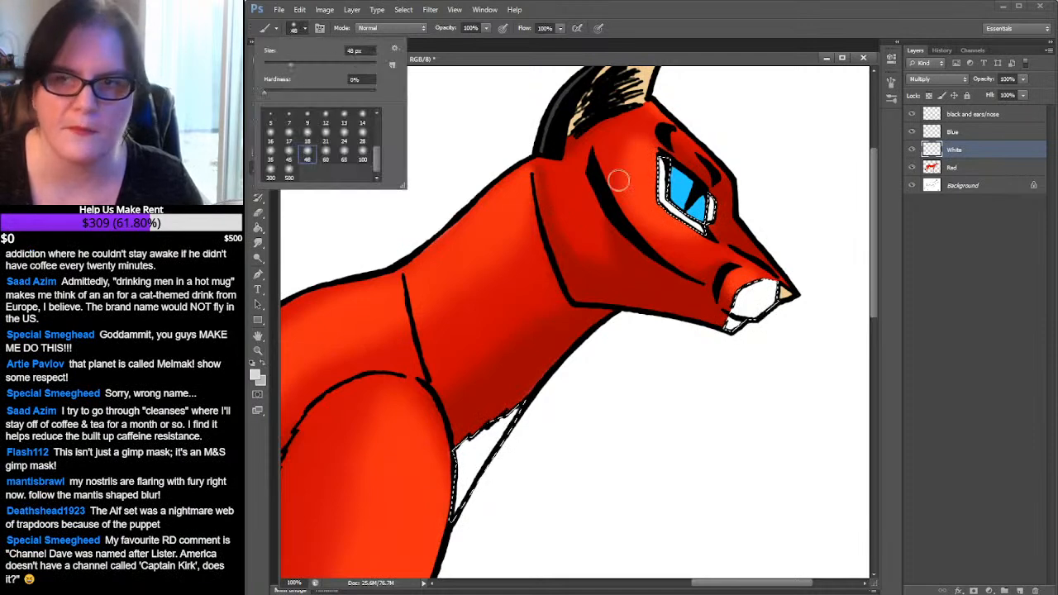
pyautogui.moveTo(707, 205); pyautogui.dragTo(711, 216)
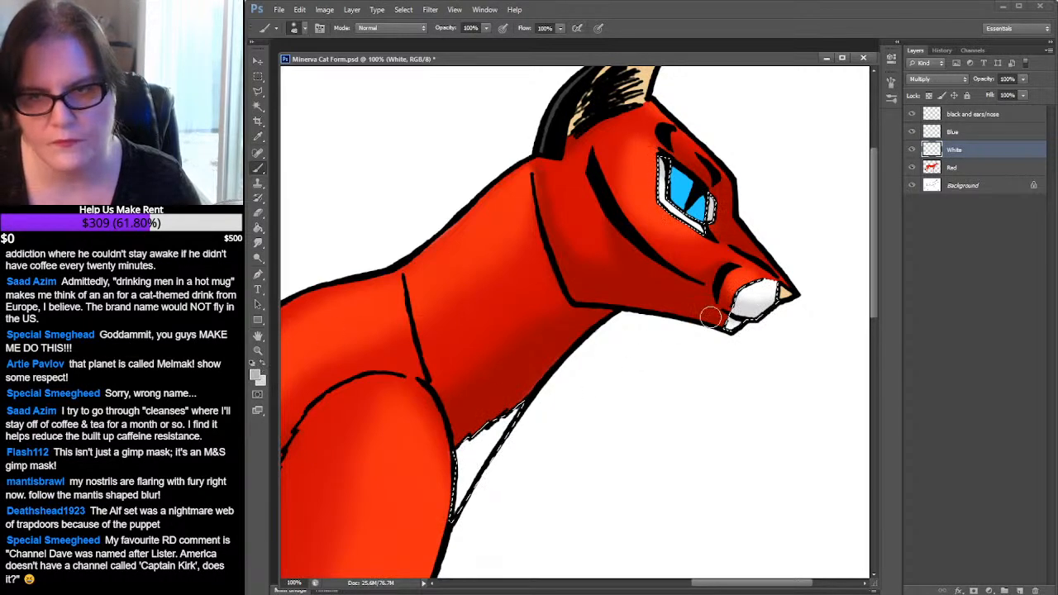
# Finish the grey shading on the muzzle and paint light grey over the white chest patch on the White layer
pyautogui.moveTo(741, 308); pyautogui.dragTo(771, 306)
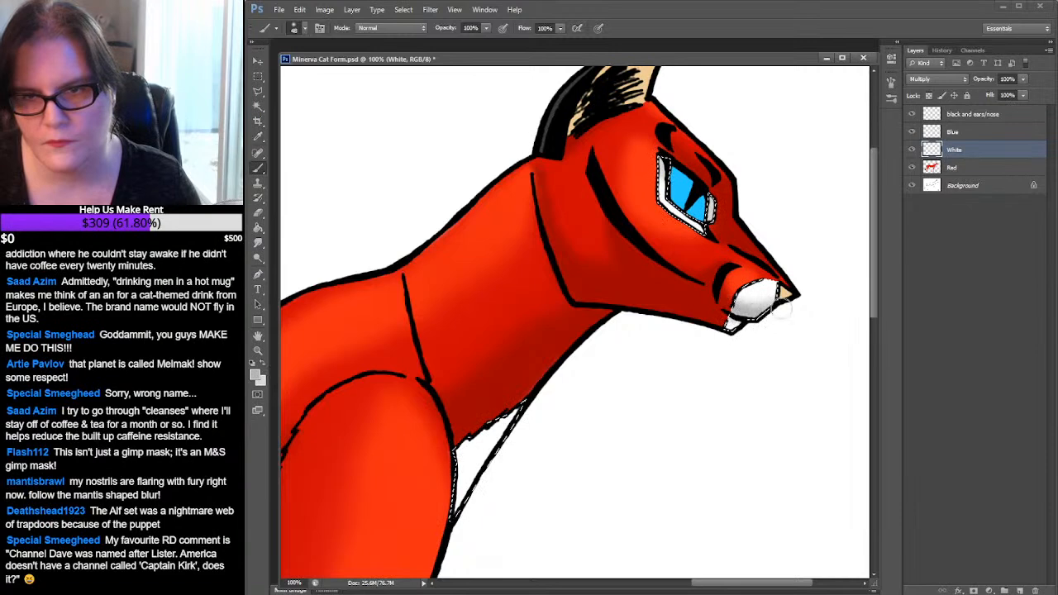
pyautogui.moveTo(633, 347); pyautogui.dragTo(764, 193)
pyautogui.click(263, 362)
pyautogui.moveTo(603, 281)
pyautogui.mouseDown()
pyautogui.moveTo(551, 320)
pyautogui.moveTo(567, 322)
pyautogui.moveTo(561, 344)
pyautogui.moveTo(590, 356)
pyautogui.mouseUp()
# Paint light grey over the entire white belly fur on the White layer, up to its narrow rear end
pyautogui.moveTo(549, 416)
pyautogui.mouseDown()
pyautogui.moveTo(557, 401)
pyautogui.moveTo(830, 258)
pyautogui.mouseUp()
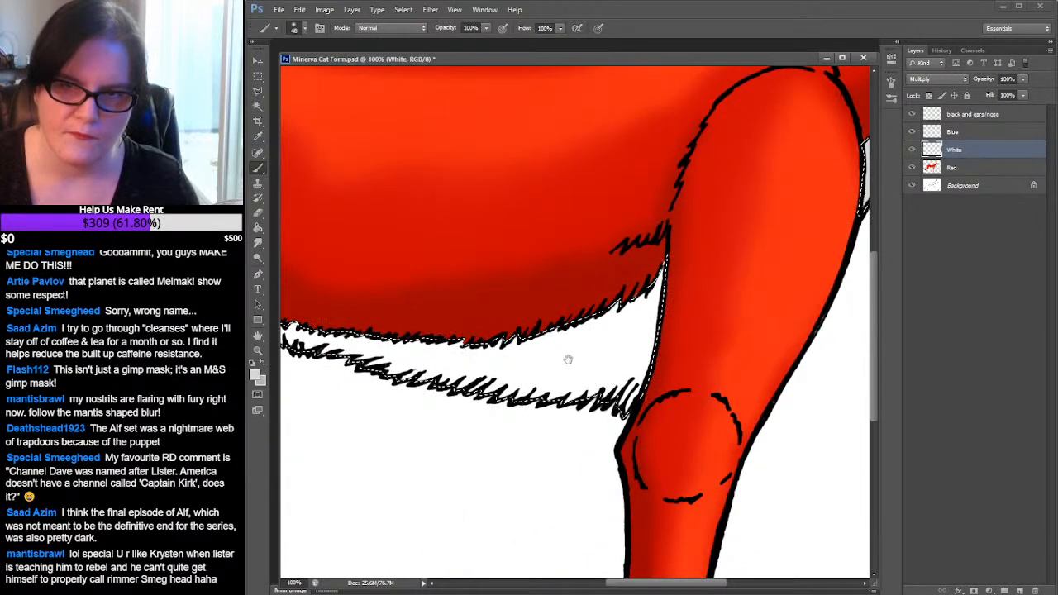
pyautogui.moveTo(529, 392)
pyautogui.mouseDown()
pyautogui.moveTo(608, 296)
pyautogui.moveTo(568, 406)
pyautogui.moveTo(632, 372)
pyautogui.moveTo(664, 384)
pyautogui.mouseUp()
pyautogui.moveTo(529, 388)
pyautogui.mouseDown()
pyautogui.moveTo(455, 405)
pyautogui.moveTo(480, 331)
pyautogui.moveTo(510, 366)
pyautogui.mouseUp()
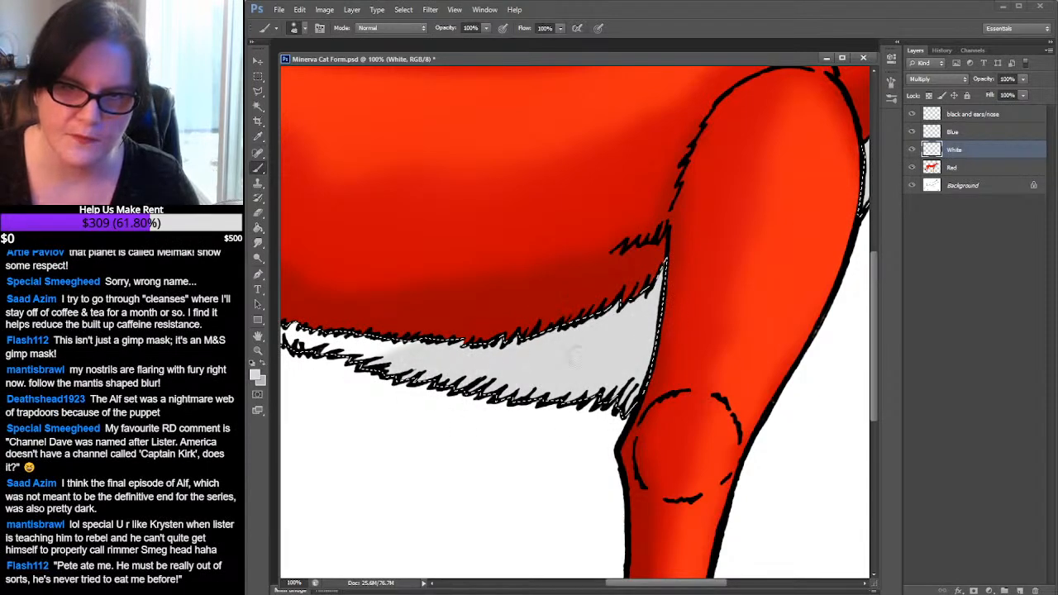
pyautogui.moveTo(433, 339)
pyautogui.mouseDown()
pyautogui.moveTo(418, 323)
pyautogui.moveTo(299, 361)
pyautogui.mouseUp()
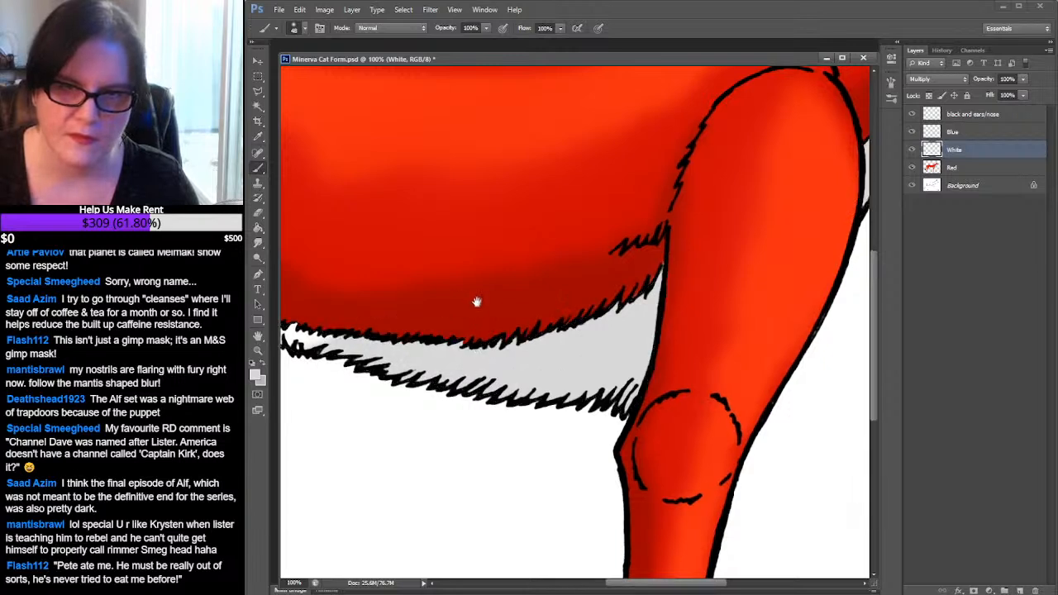
pyautogui.moveTo(471, 300); pyautogui.dragTo(639, 286)
pyautogui.moveTo(540, 305)
pyautogui.mouseDown()
pyautogui.moveTo(479, 326)
pyautogui.moveTo(472, 304)
pyautogui.moveTo(352, 323)
pyautogui.mouseUp()
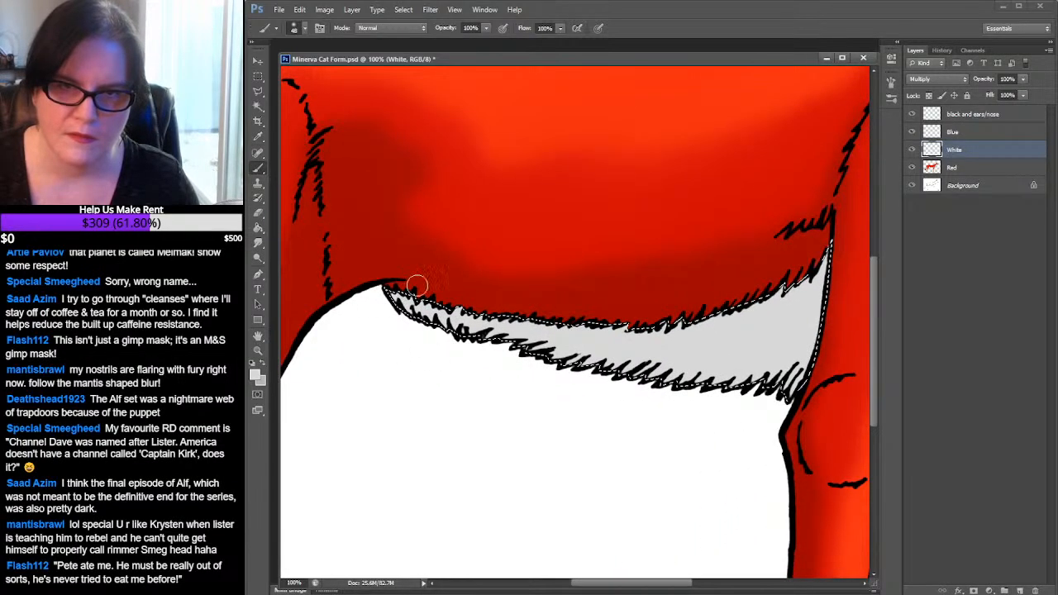
# Paint darker grey shading along the lower edge of the belly fur and beside the front leg
pyautogui.click(262, 363)
pyautogui.moveTo(391, 285)
pyautogui.mouseDown()
pyautogui.moveTo(446, 314)
pyautogui.moveTo(490, 300)
pyautogui.moveTo(505, 316)
pyautogui.moveTo(543, 314)
pyautogui.moveTo(552, 345)
pyautogui.moveTo(501, 307)
pyautogui.mouseUp()
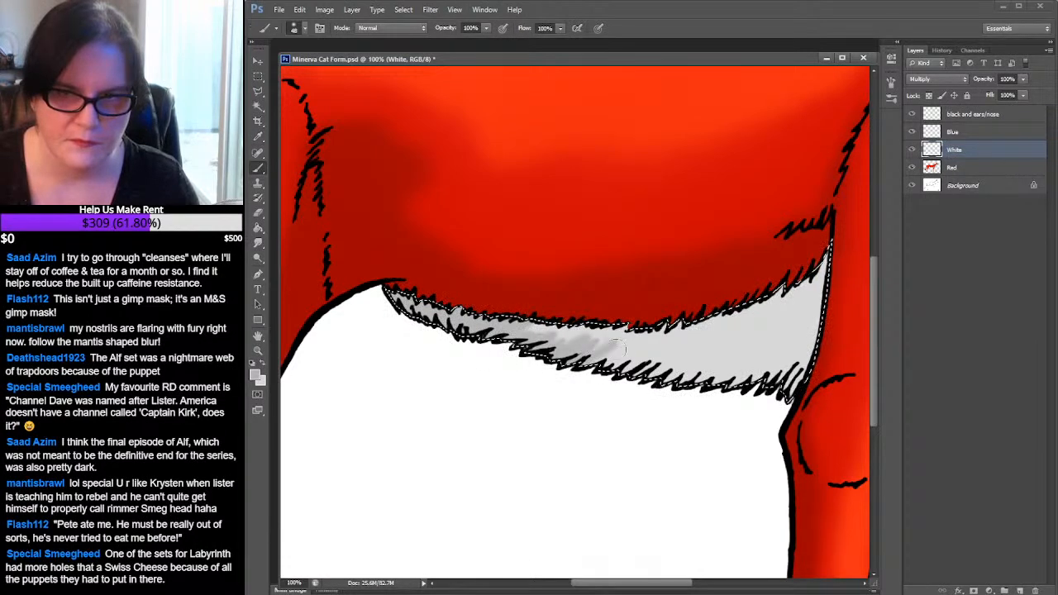
pyautogui.moveTo(641, 349)
pyautogui.mouseDown()
pyautogui.moveTo(619, 380)
pyautogui.moveTo(721, 325)
pyautogui.moveTo(696, 351)
pyautogui.moveTo(712, 356)
pyautogui.moveTo(684, 389)
pyautogui.moveTo(729, 349)
pyautogui.moveTo(713, 374)
pyautogui.moveTo(731, 350)
pyautogui.moveTo(791, 342)
pyautogui.moveTo(758, 367)
pyautogui.moveTo(832, 302)
pyautogui.moveTo(731, 342)
pyautogui.mouseUp()
pyautogui.hotkey('ctrl', 'd')
pyautogui.hotkey('ctrl', 'shift', 'd')
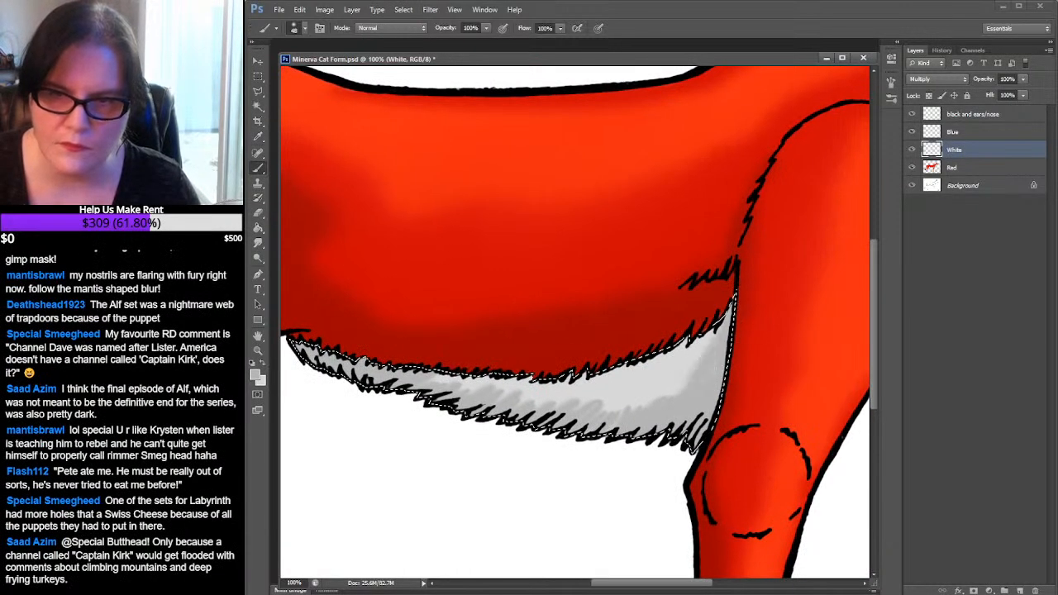
# Change the foreground colour to white, paint highlight strokes along the upper belly fur, and blend them with the Smudge tool at 34% strength
pyautogui.click(256, 374)
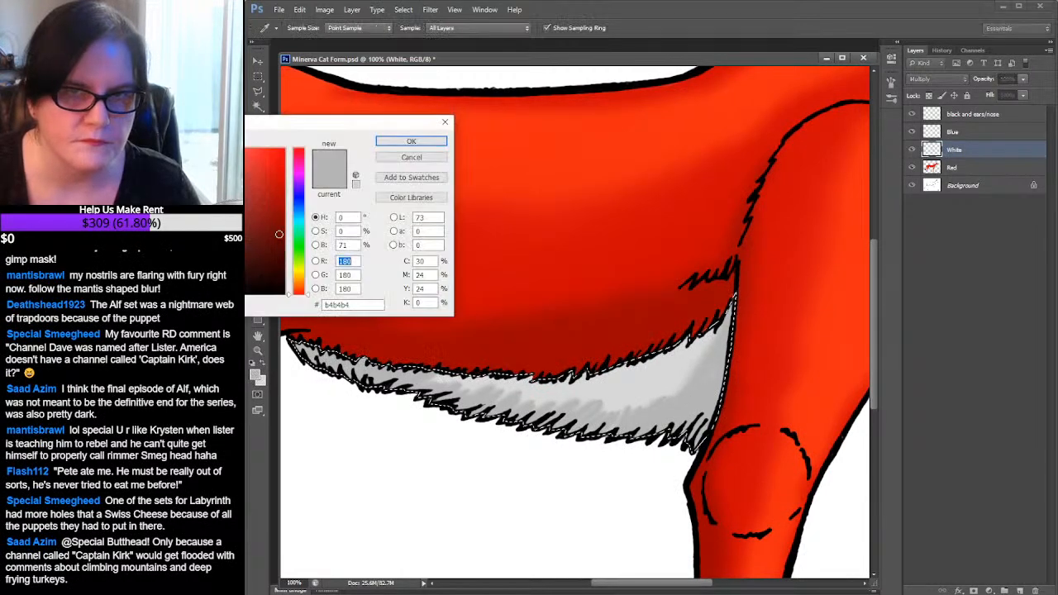
pyautogui.click(411, 142)
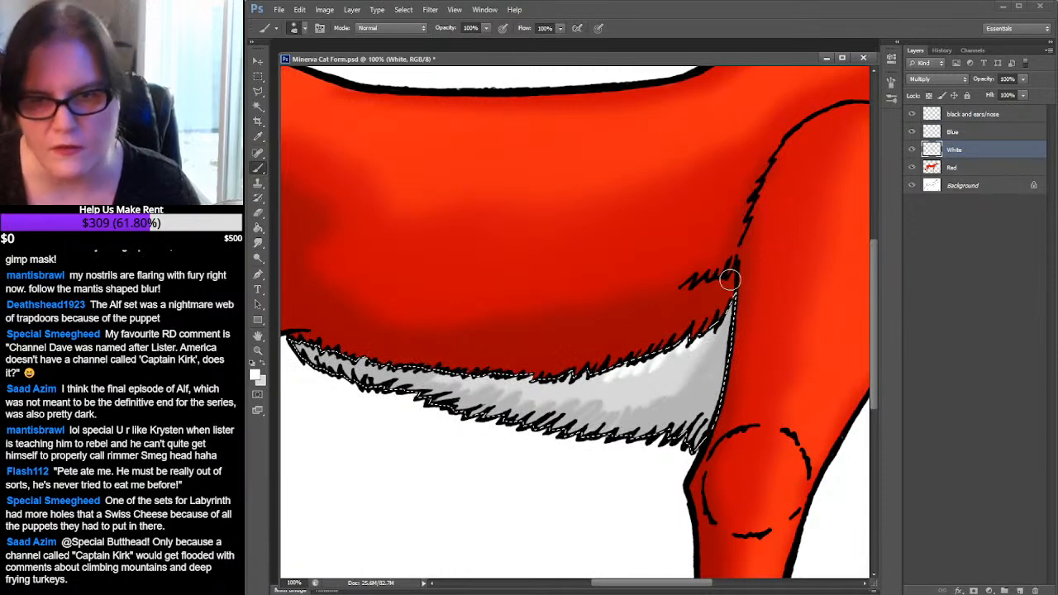
pyautogui.click(258, 245)
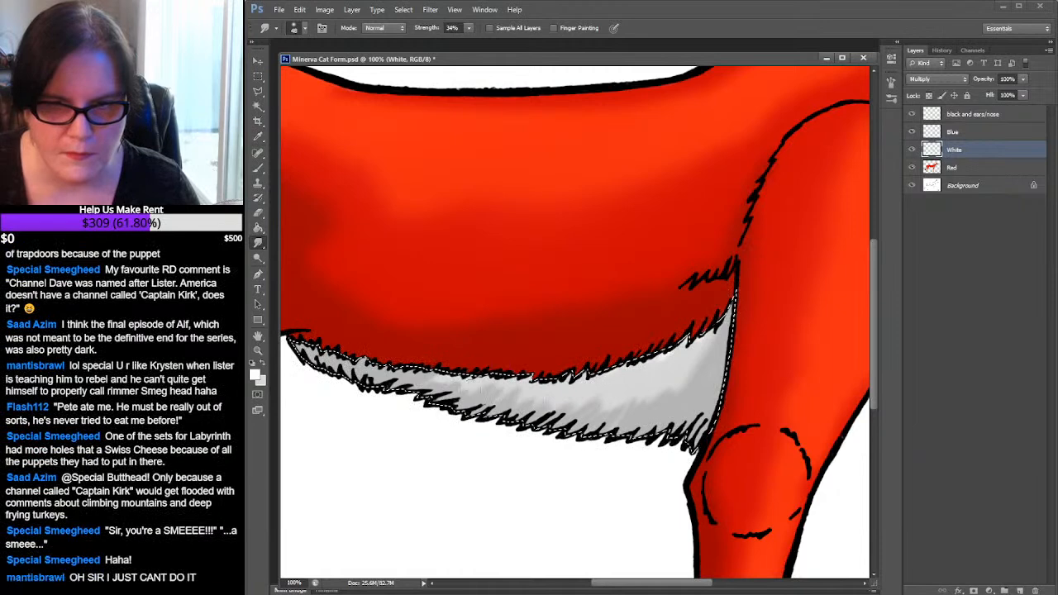
pyautogui.hotkey('ctrl', 'd')
pyautogui.moveTo(600, 357); pyautogui.dragTo(348, 417)
pyautogui.hotkey('ctrl', 'shift', 'd')
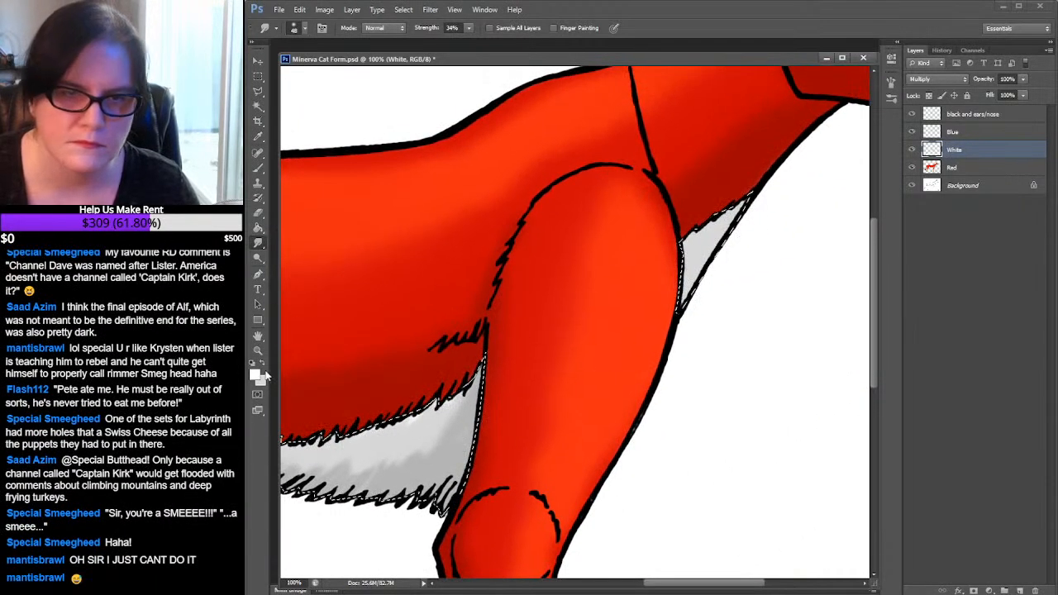
# Sample the darker grey from the belly fur and brush it over the white chest patch as shading
pyautogui.click(258, 136)
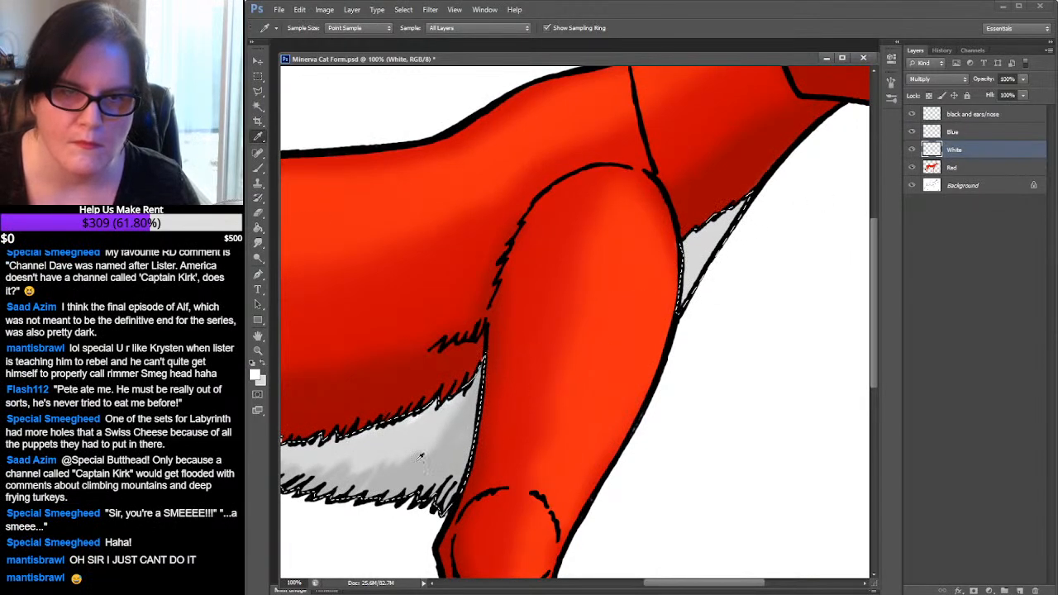
pyautogui.click(383, 460)
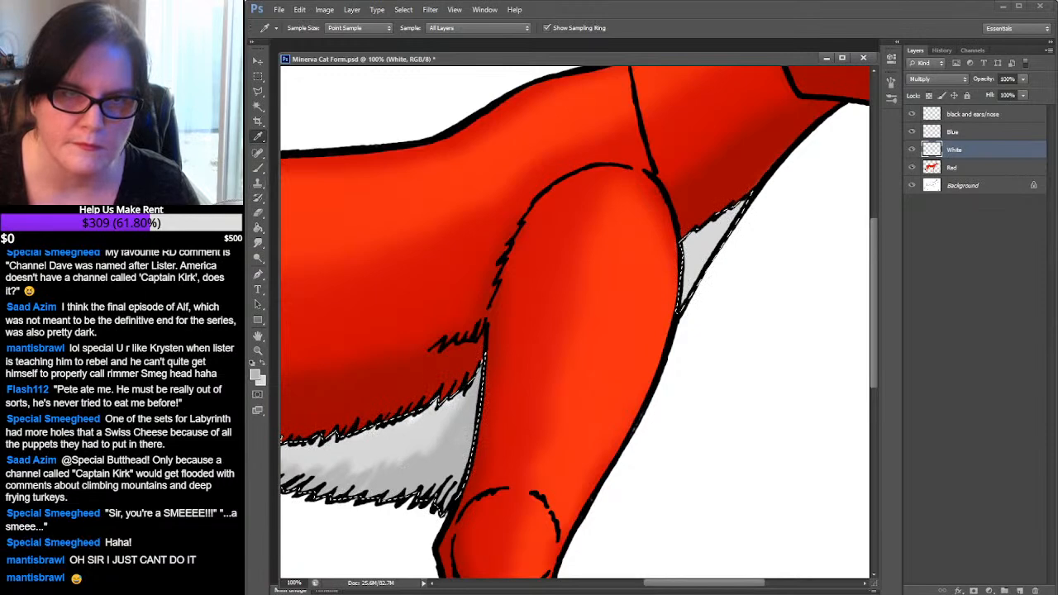
pyautogui.press('b')
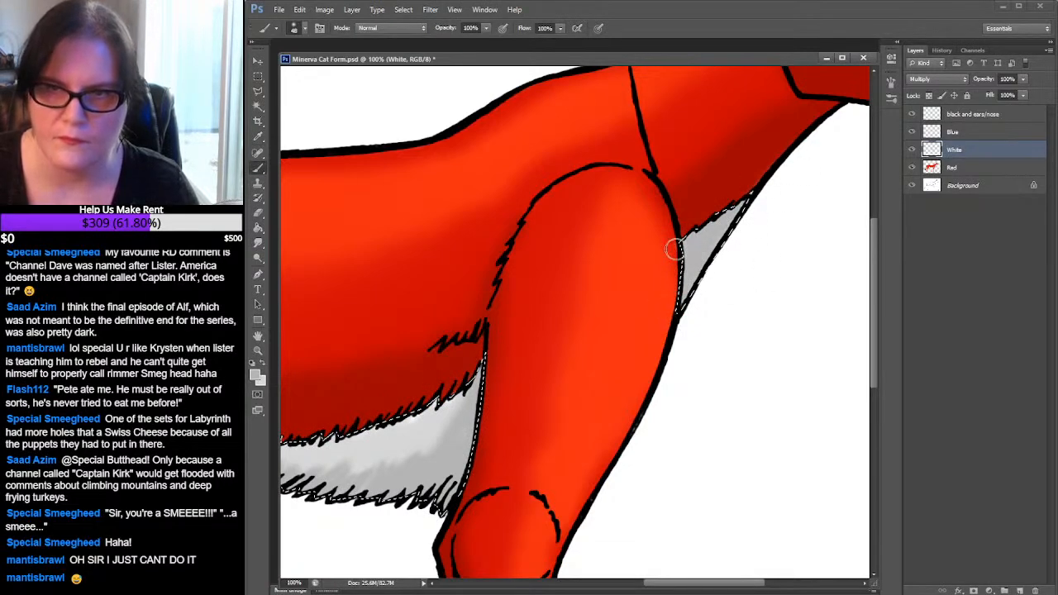
# Shade the white hind paw on the White layer with light grey and a darker grey around the toes
pyautogui.moveTo(538, 439); pyautogui.dragTo(847, 254)
pyautogui.moveTo(616, 328); pyautogui.dragTo(766, 407)
pyautogui.moveTo(463, 369); pyautogui.dragTo(883, 257)
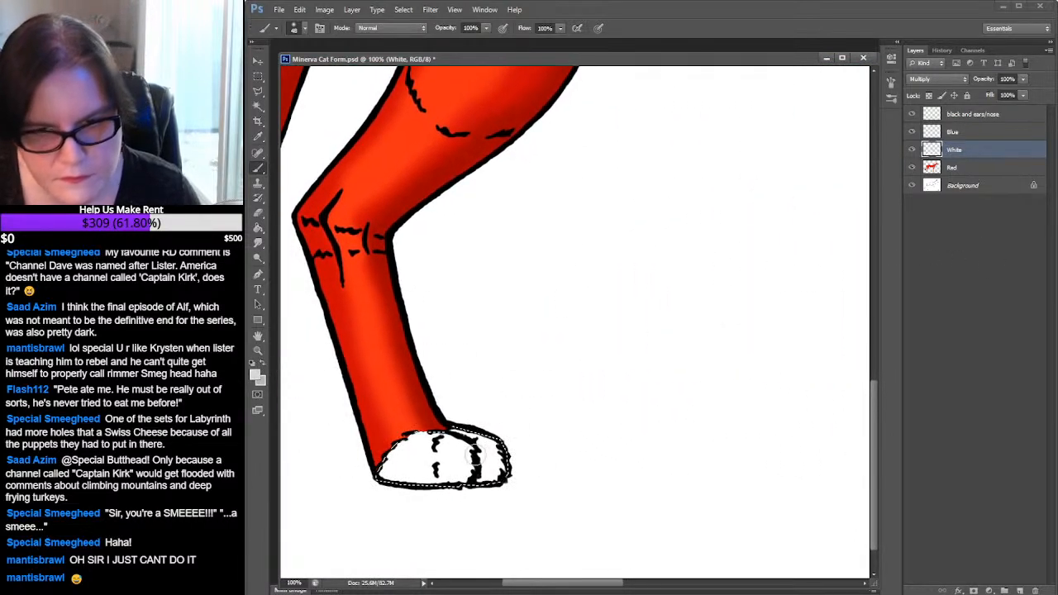
pyautogui.moveTo(479, 463)
pyautogui.mouseDown()
pyautogui.moveTo(512, 464)
pyautogui.moveTo(518, 478)
pyautogui.moveTo(454, 467)
pyautogui.moveTo(453, 478)
pyautogui.mouseUp()
pyautogui.moveTo(388, 481)
pyautogui.mouseDown()
pyautogui.moveTo(446, 471)
pyautogui.moveTo(358, 470)
pyautogui.moveTo(492, 450)
pyautogui.moveTo(421, 467)
pyautogui.moveTo(546, 457)
pyautogui.mouseUp()
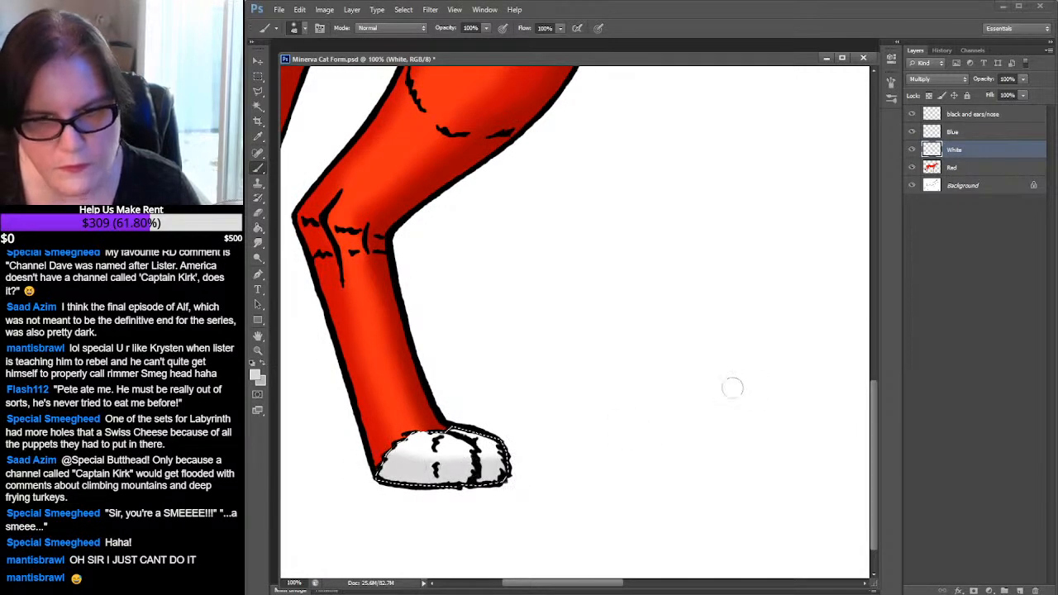
pyautogui.click(264, 362)
pyautogui.moveTo(475, 464)
pyautogui.mouseDown()
pyautogui.moveTo(470, 477)
pyautogui.moveTo(427, 486)
pyautogui.moveTo(360, 476)
pyautogui.moveTo(504, 487)
pyautogui.moveTo(519, 473)
pyautogui.mouseUp()
pyautogui.hotkey('ctrl', 'd')
# Shade the white front paw with light grey, adding darker grey along the sole and outer toe
pyautogui.moveTo(701, 361); pyautogui.dragTo(366, 306)
pyautogui.moveTo(694, 342); pyautogui.dragTo(442, 329)
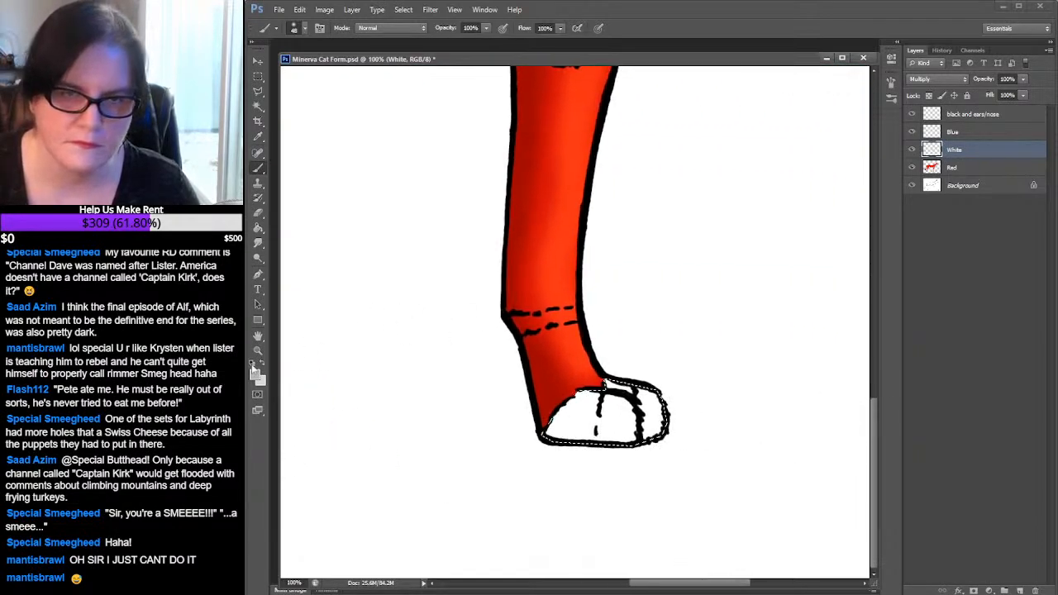
pyautogui.click(263, 363)
pyautogui.moveTo(644, 420)
pyautogui.mouseDown()
pyautogui.moveTo(630, 433)
pyautogui.moveTo(661, 424)
pyautogui.moveTo(597, 434)
pyautogui.moveTo(541, 411)
pyautogui.mouseUp()
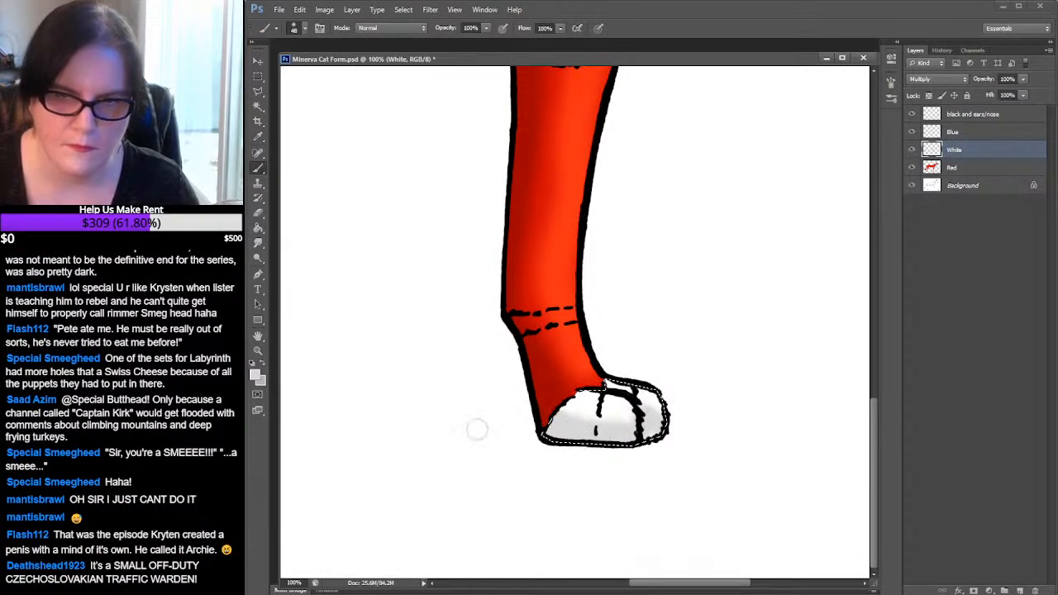
pyautogui.click(263, 364)
pyautogui.moveTo(526, 436)
pyautogui.mouseDown()
pyautogui.moveTo(638, 438)
pyautogui.moveTo(657, 417)
pyautogui.moveTo(628, 383)
pyautogui.mouseUp()
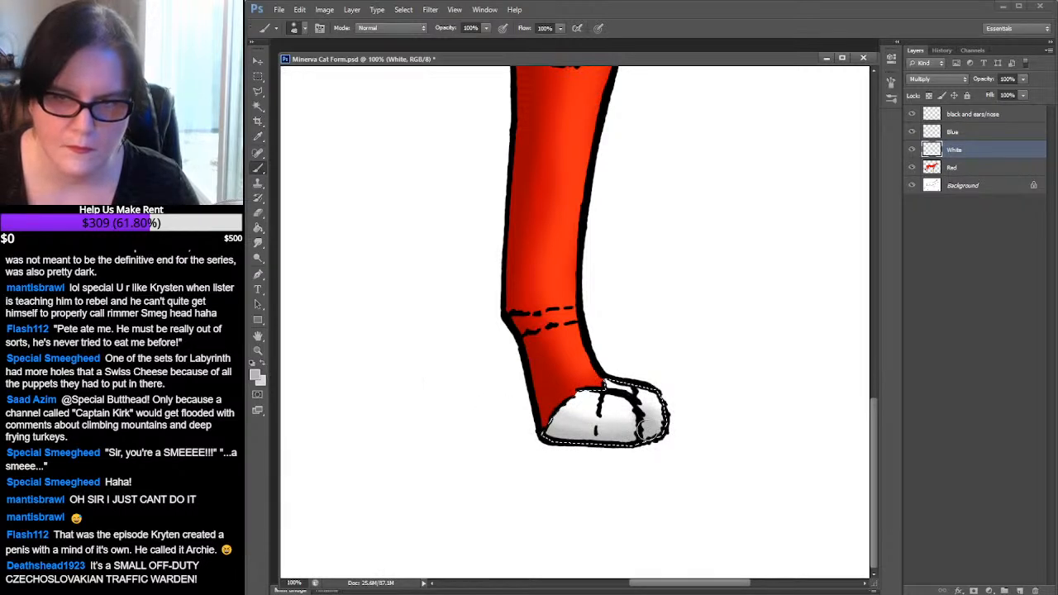
# Touch up the grey shading on the toes of the hind paw and the upper toe of the front paw
pyautogui.moveTo(531, 387); pyautogui.dragTo(848, 387)
pyautogui.moveTo(314, 394); pyautogui.dragTo(679, 388)
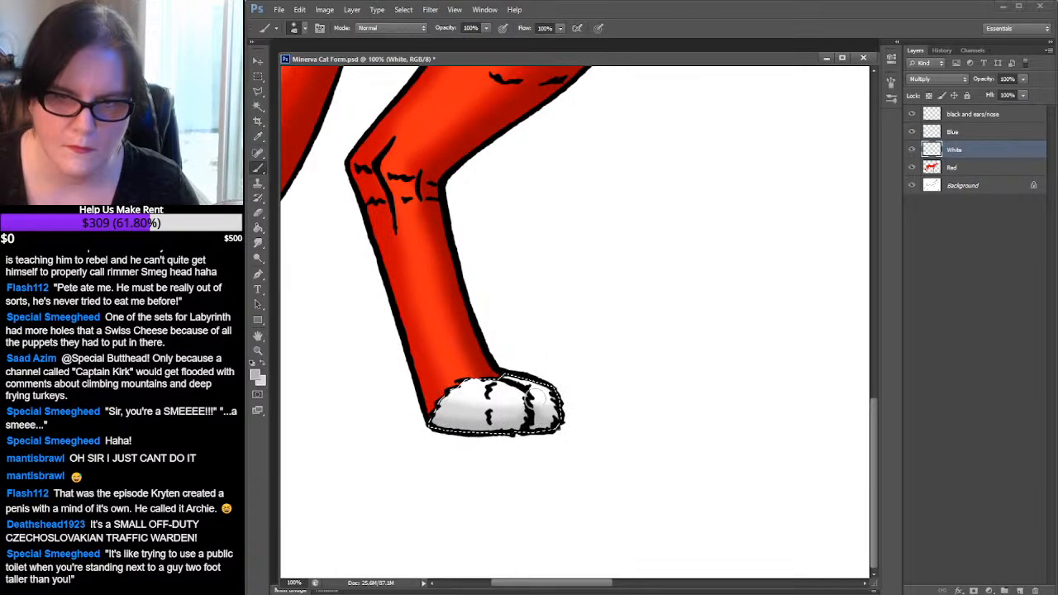
pyautogui.click(262, 363)
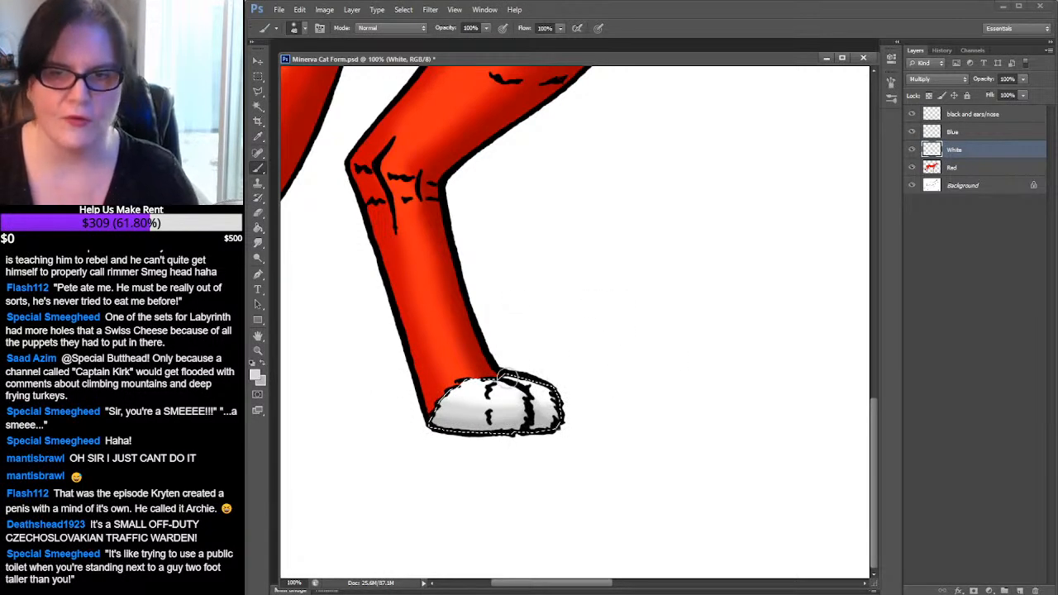
pyautogui.hotkey('ctrl', 'd')
pyautogui.press('space')
pyautogui.moveTo(710, 273); pyautogui.dragTo(418, 281)
pyautogui.moveTo(813, 302)
pyautogui.mouseDown()
pyautogui.moveTo(686, 300)
pyautogui.moveTo(537, 266)
pyautogui.mouseUp()
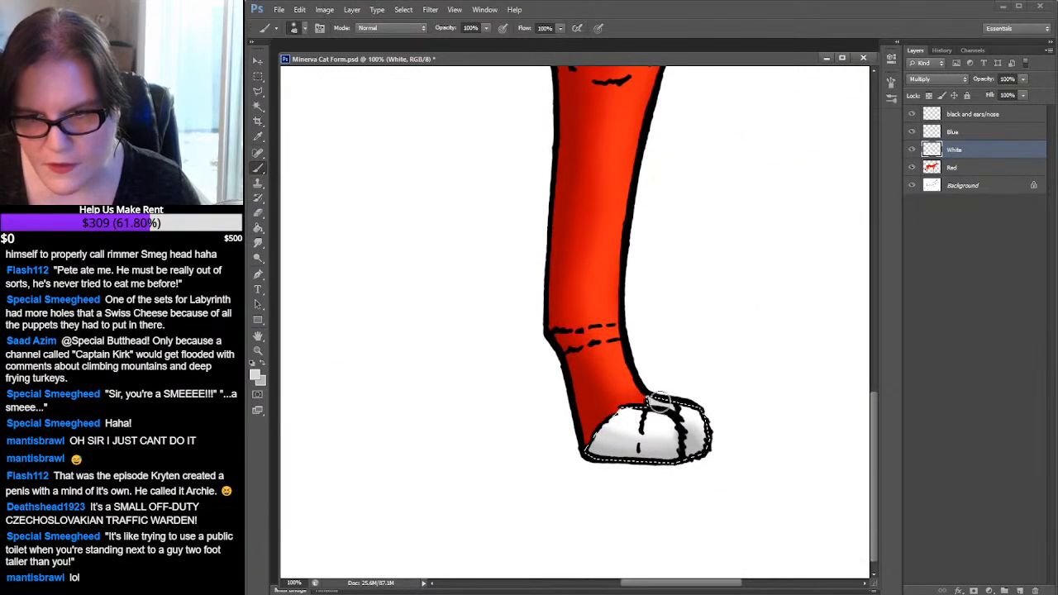
# Zoom out to 33.3% to show the cat's whole body and clear the selection of the white areas
pyautogui.click(258, 351)
pyautogui.keyDown('alt'); pyautogui.click(708, 272); pyautogui.keyUp('alt')
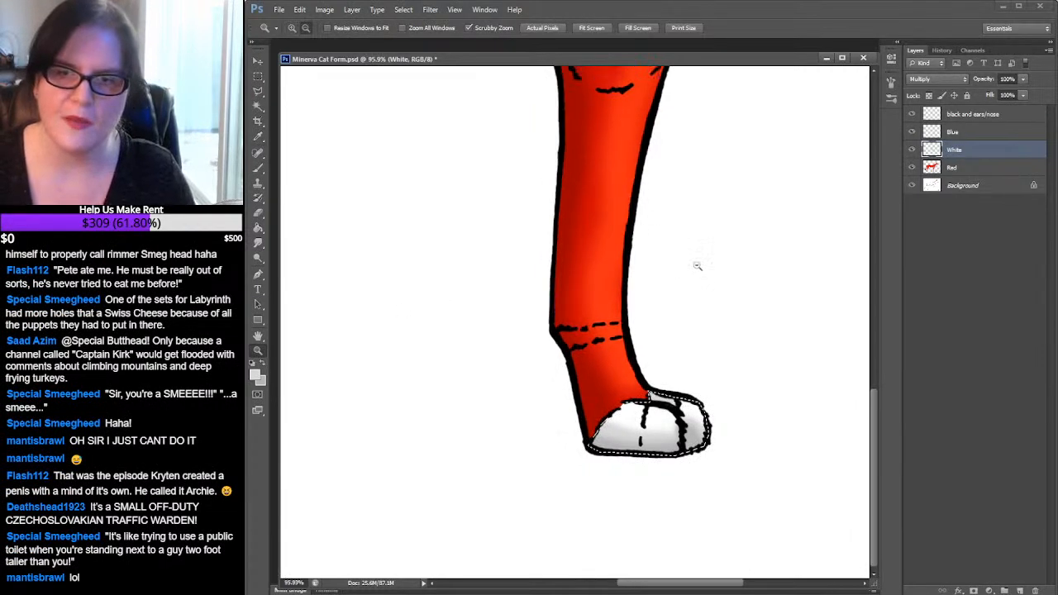
pyautogui.moveTo(701, 264); pyautogui.dragTo(662, 276)
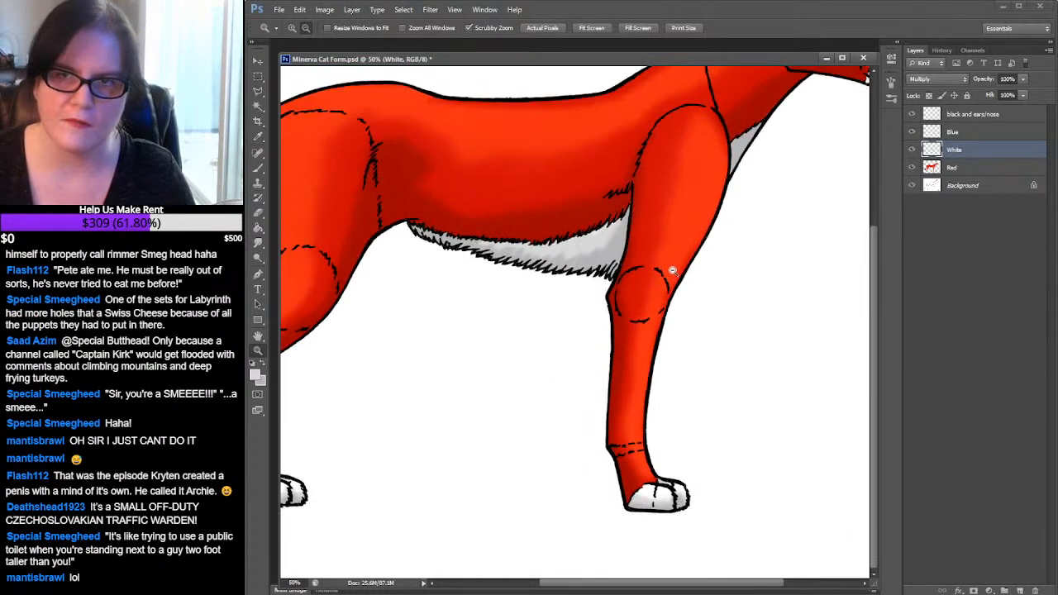
pyautogui.keyDown('alt'); pyautogui.click(671, 269); pyautogui.keyUp('alt')
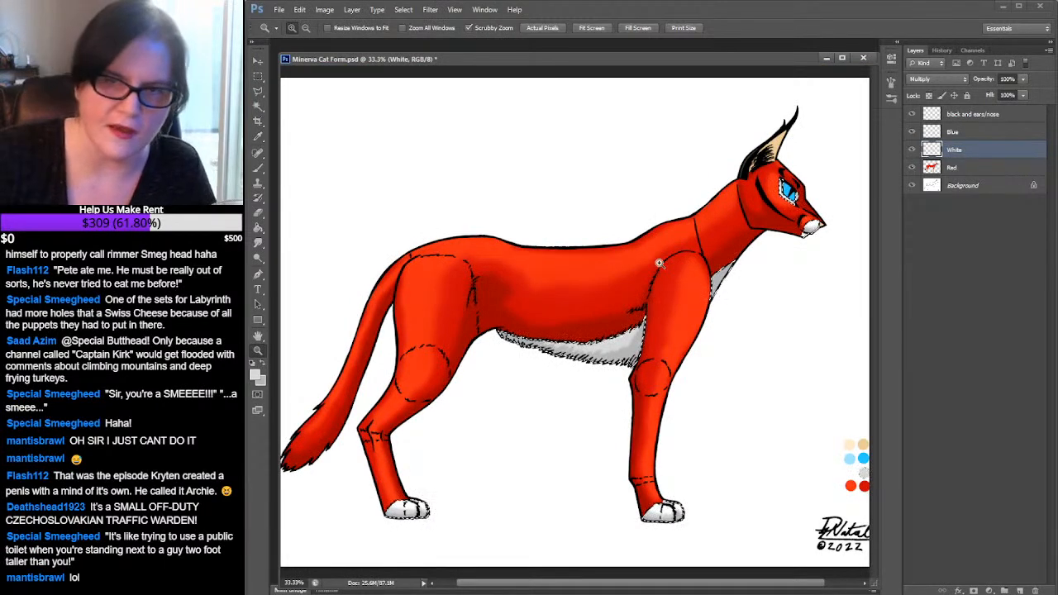
pyautogui.click(257, 75)
pyautogui.click(519, 171)
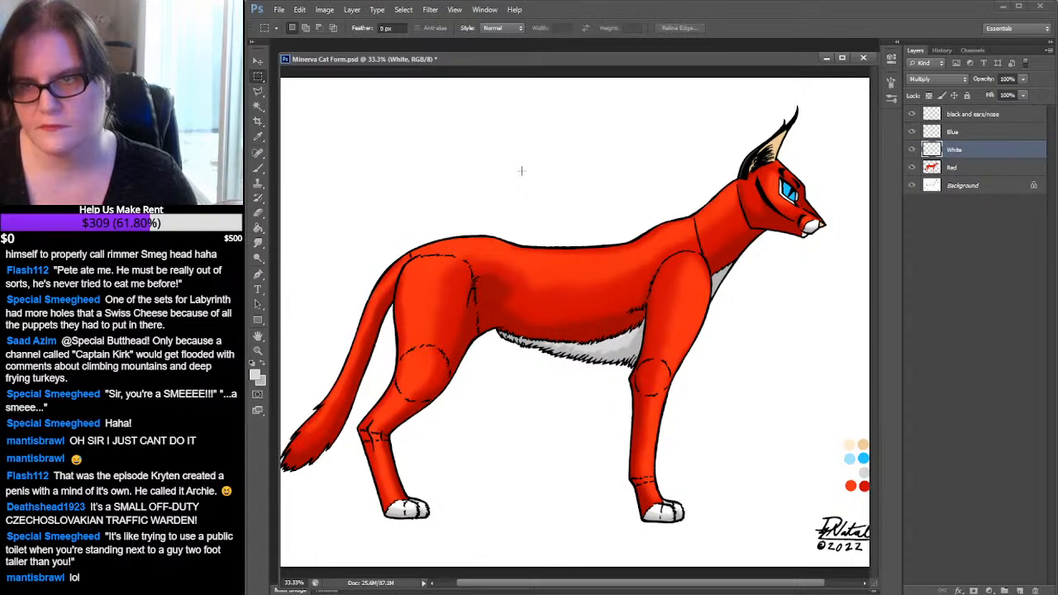
# Load the Blue layer's contents as a selection and sample the dark and medium blue palette swatches as foreground and background colours
pyautogui.click(961, 133)
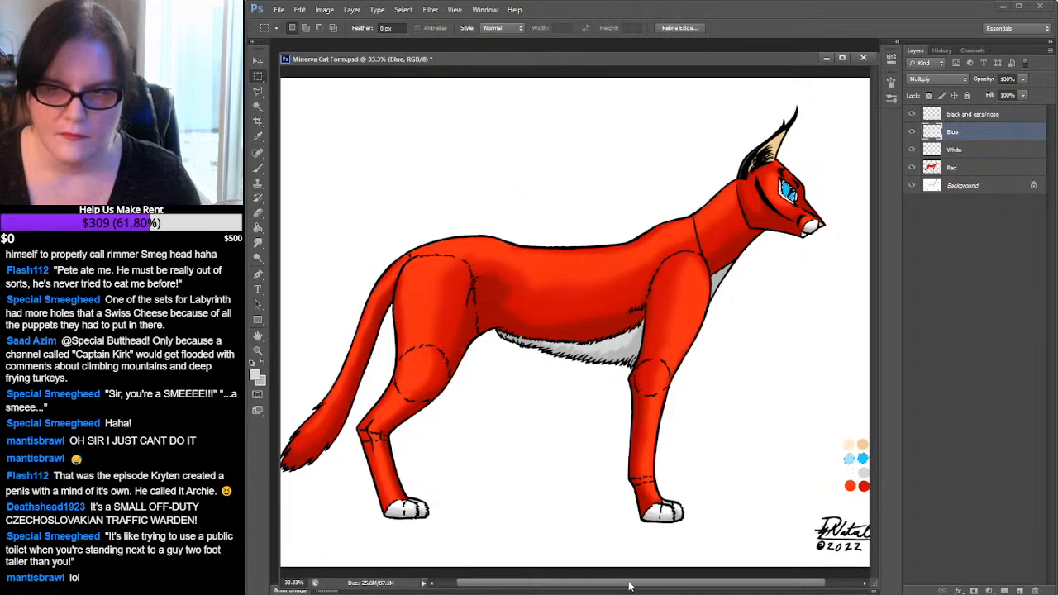
pyautogui.moveTo(624, 585); pyautogui.dragTo(668, 585)
pyautogui.click(258, 137)
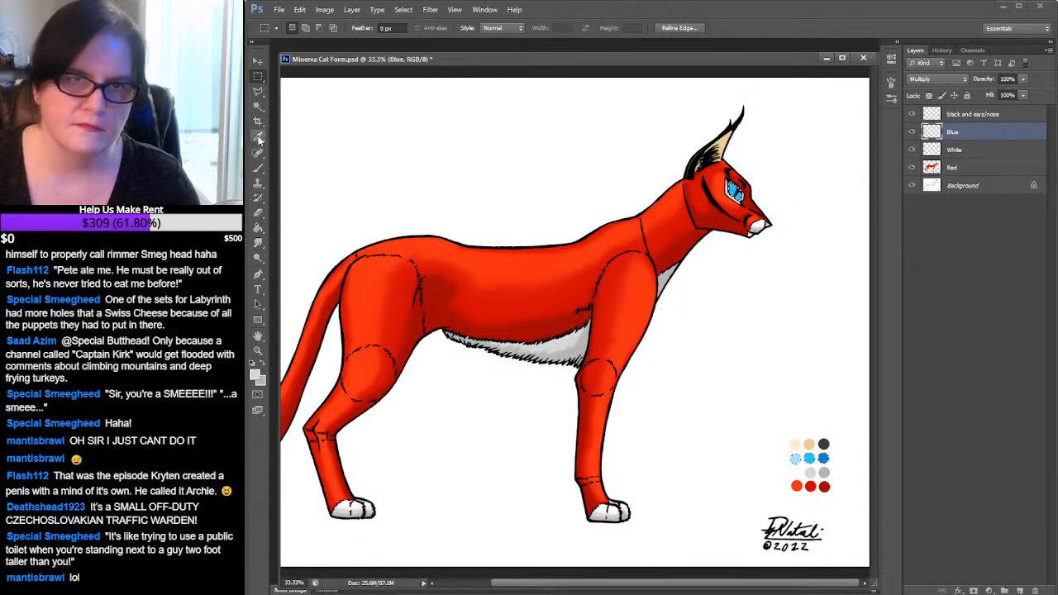
pyautogui.click(823, 457)
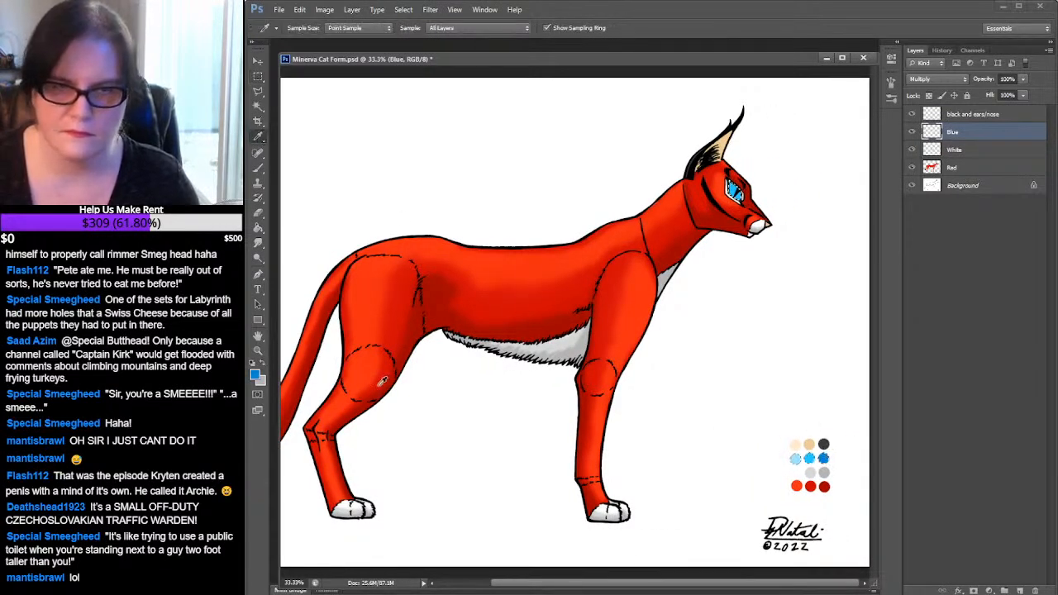
pyautogui.click(261, 365)
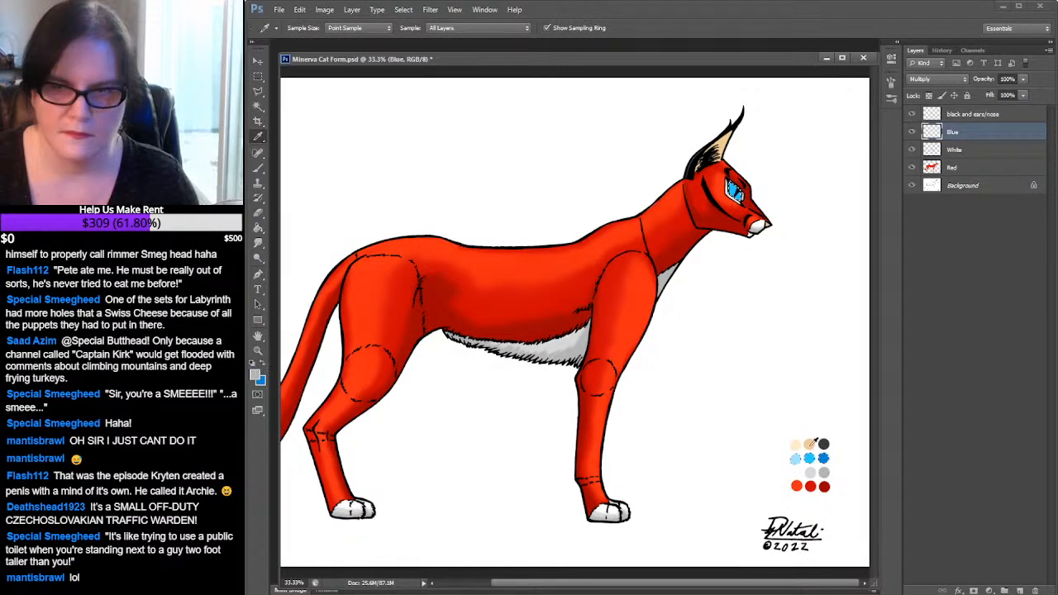
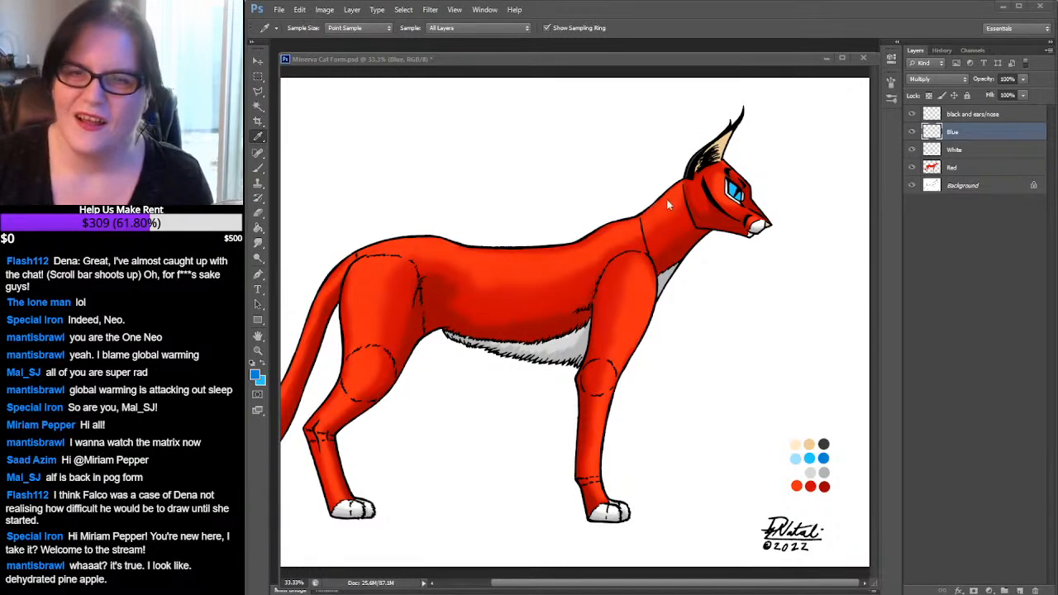
# Brush darker blue shading into the iris of the eye on the Blue layer at 100% zoom
pyautogui.click(256, 354)
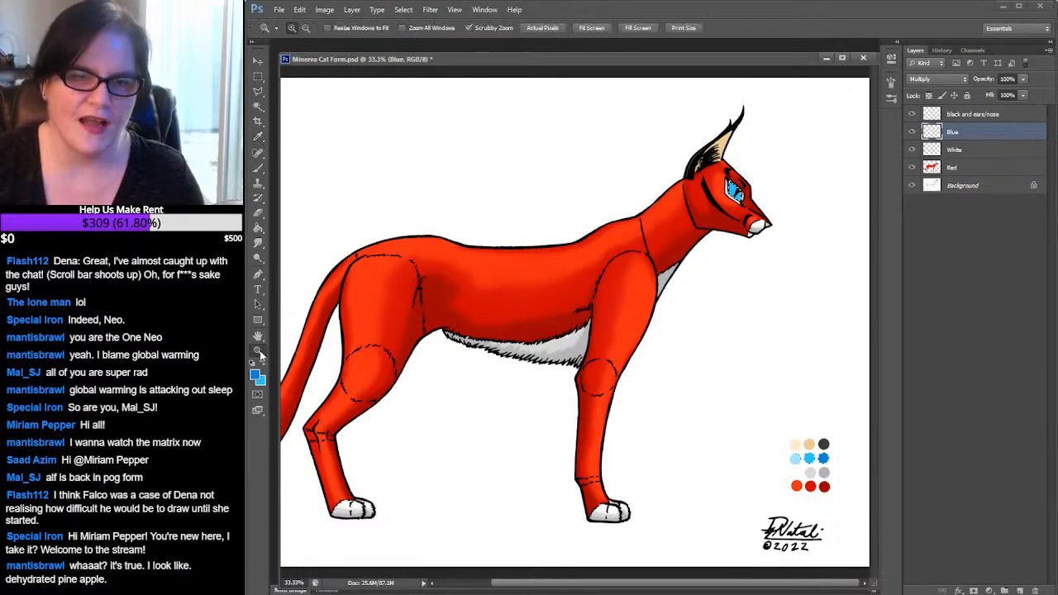
pyautogui.click(742, 195)
pyautogui.click(753, 198)
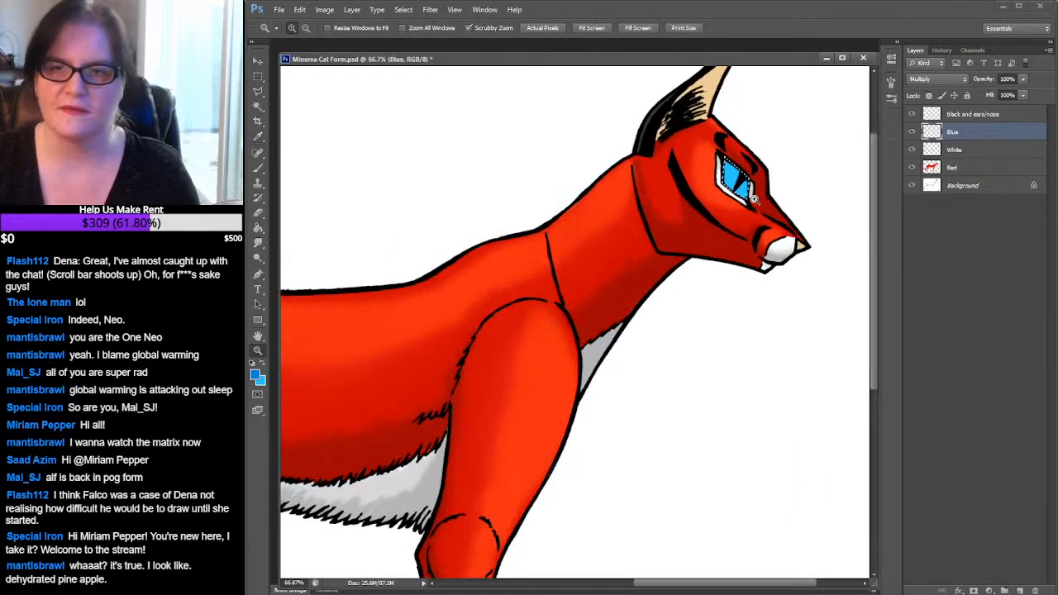
pyautogui.click(747, 197)
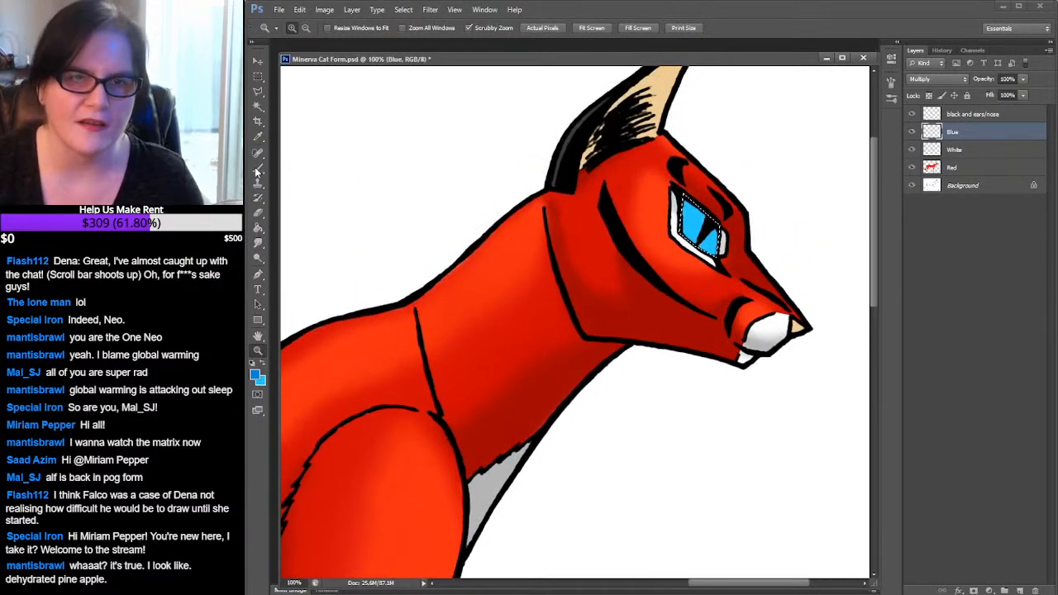
pyautogui.press('b')
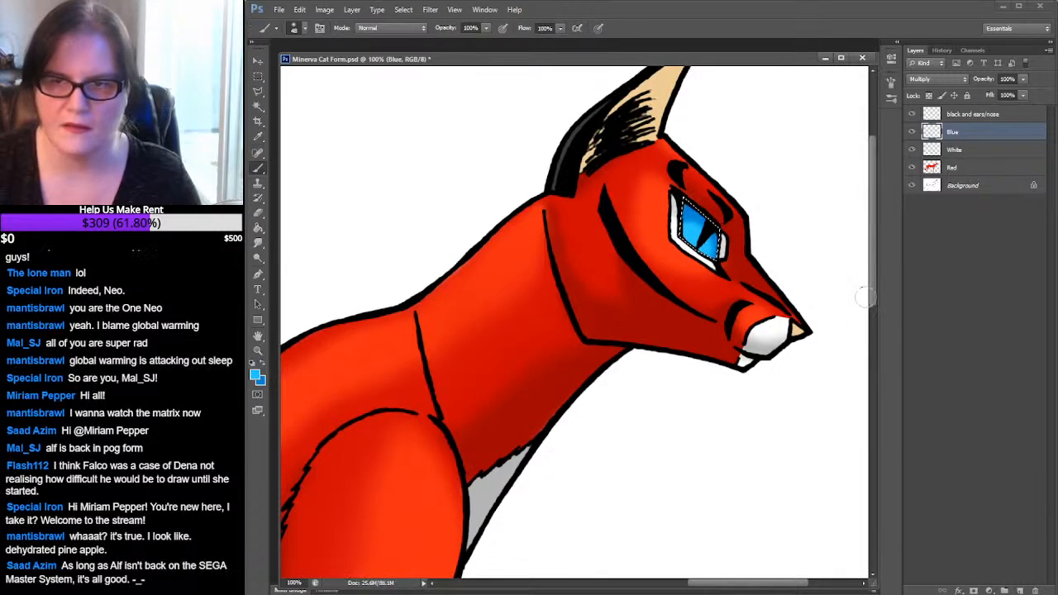
# Sample the light blue palette swatch and brush lighter blue into the iris of the eye on the Blue layer
pyautogui.moveTo(873, 262); pyautogui.dragTo(907, 590)
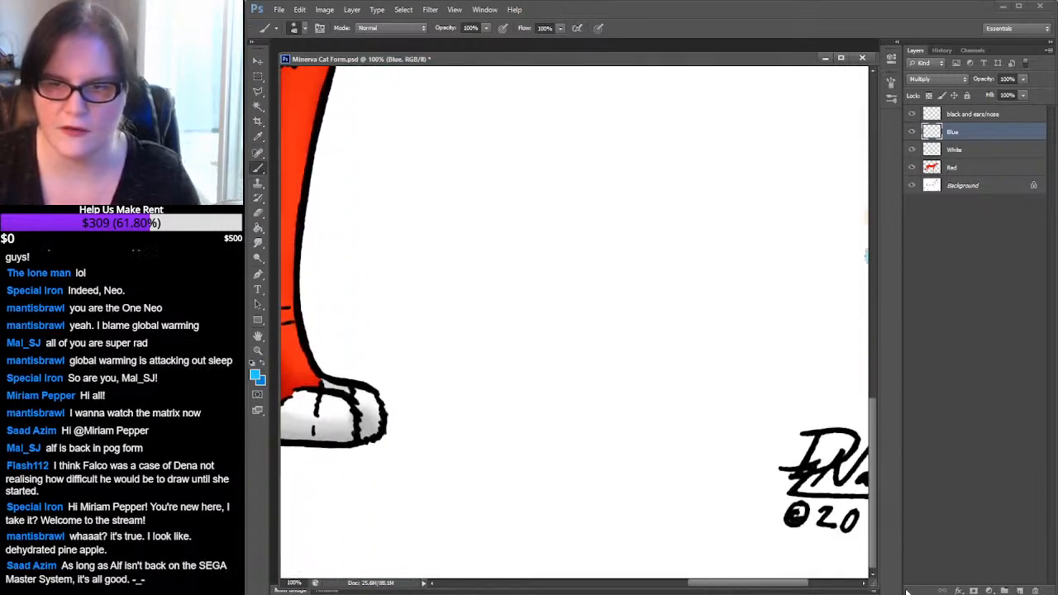
pyautogui.moveTo(727, 588); pyautogui.dragTo(768, 587)
pyautogui.click(258, 136)
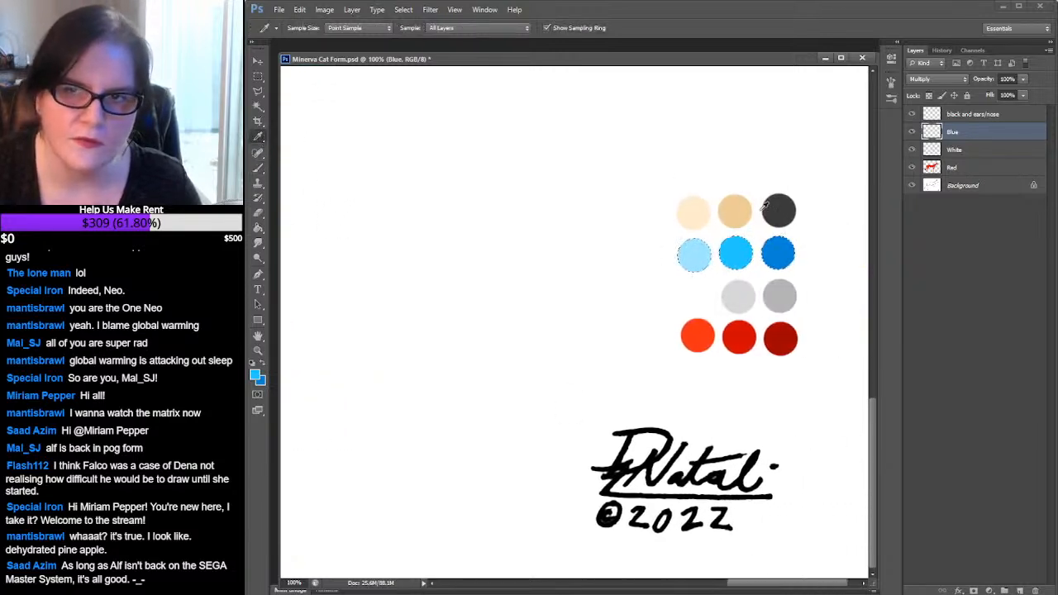
pyautogui.click(694, 254)
pyautogui.moveTo(872, 416)
pyautogui.mouseDown()
pyautogui.moveTo(882, 173)
pyautogui.moveTo(942, 158)
pyautogui.moveTo(906, 163)
pyautogui.mouseUp()
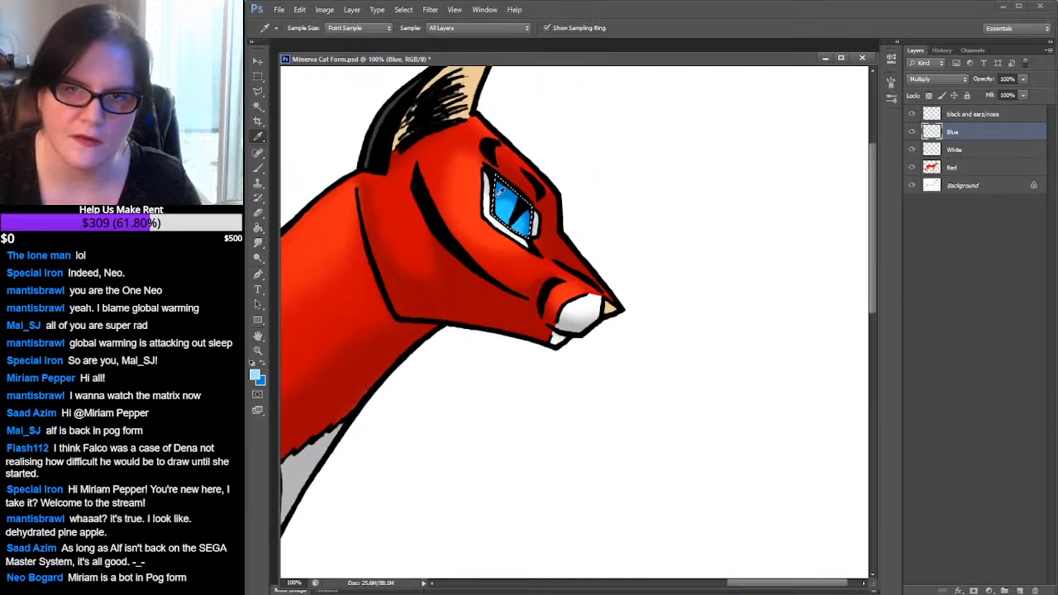
pyautogui.click(262, 170)
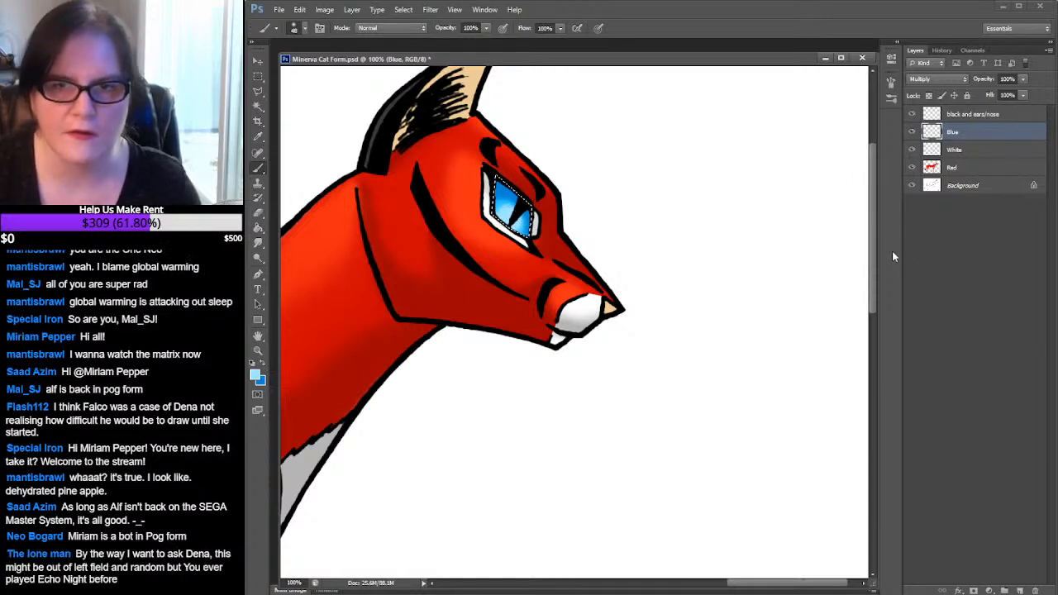
# Create a new layer named "highlights" above the black and ears/nose layer
pyautogui.moveTo(872, 190); pyautogui.dragTo(873, 161)
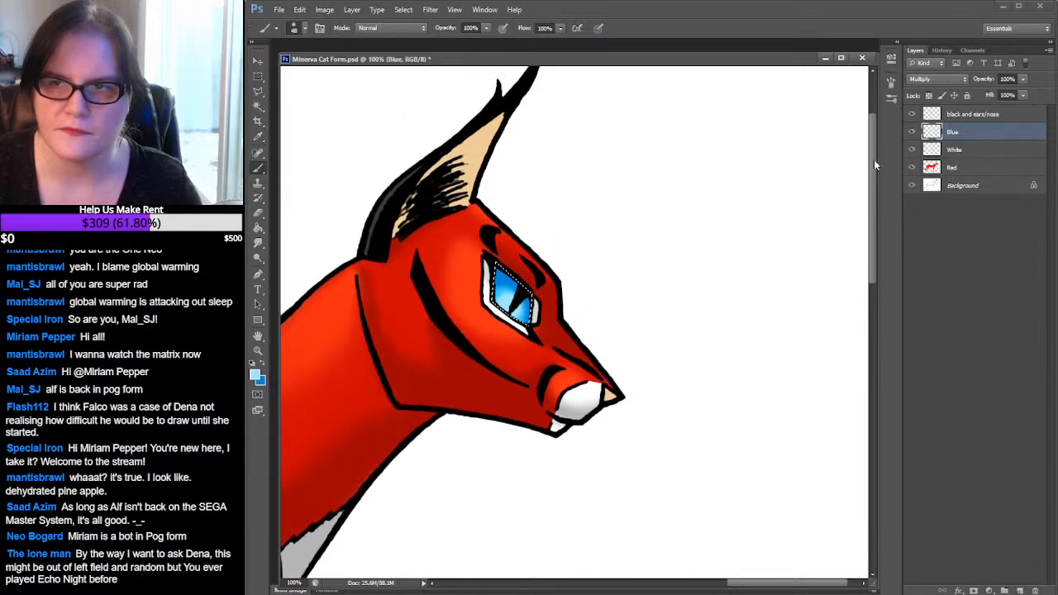
pyautogui.click(975, 116)
pyautogui.click(352, 9)
pyautogui.moveTo(463, 23)
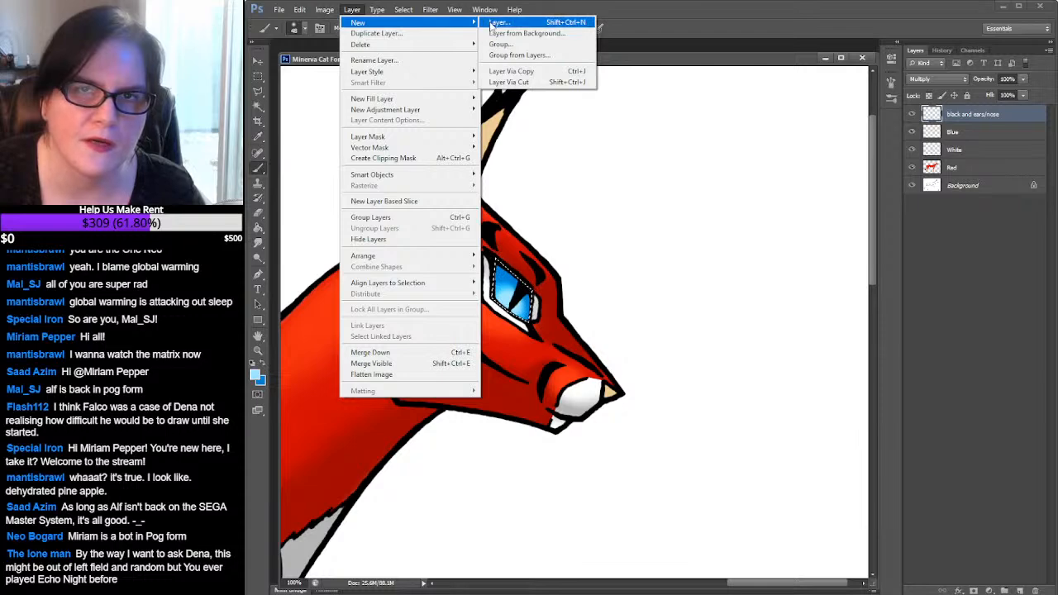
pyautogui.click(514, 23)
pyautogui.write('high')
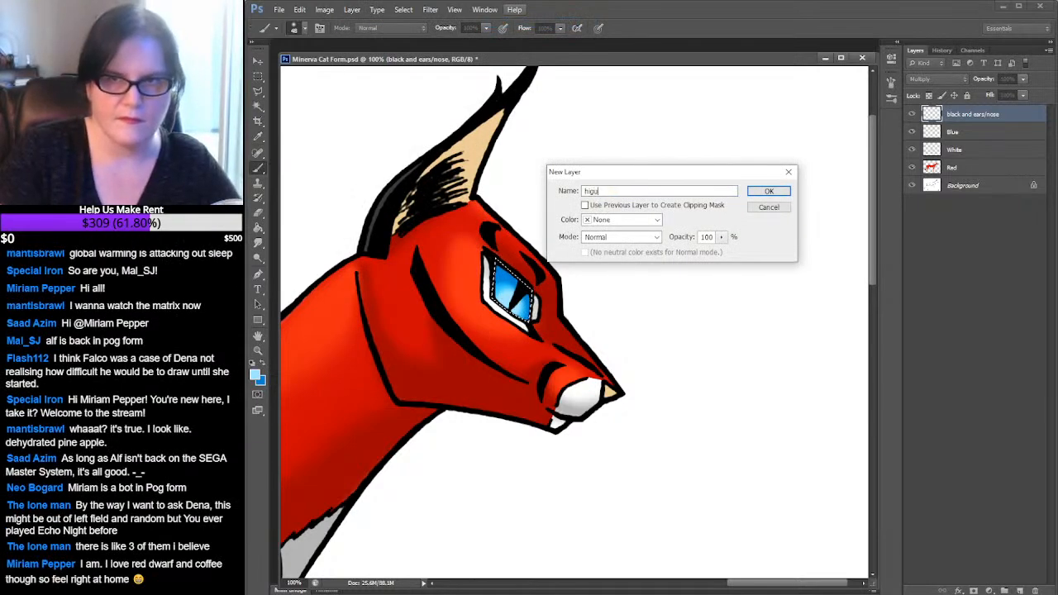
pyautogui.write('l')
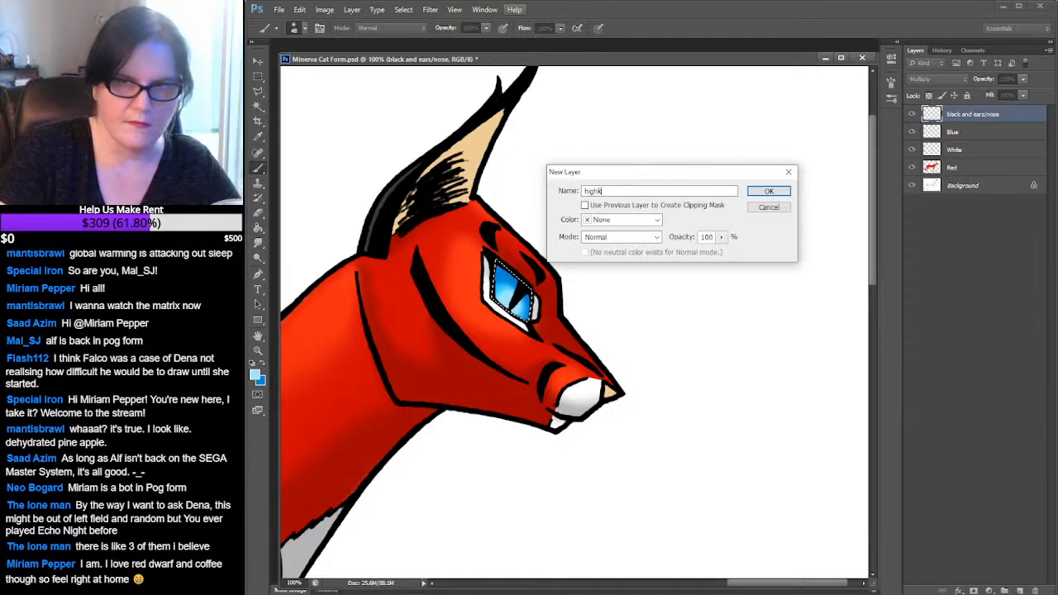
pyautogui.press('BackSpace')
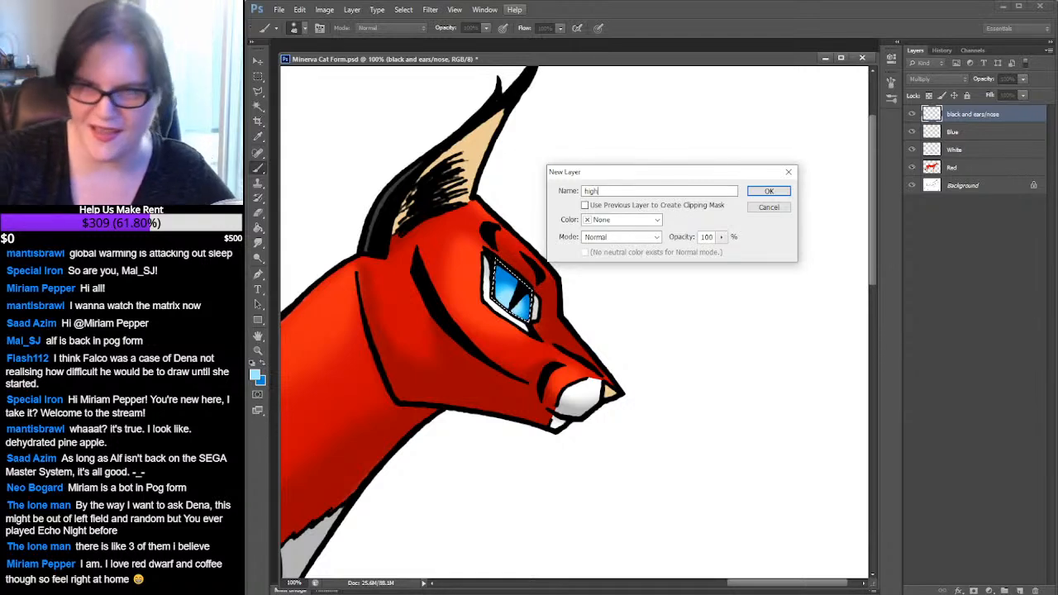
pyautogui.write('light')
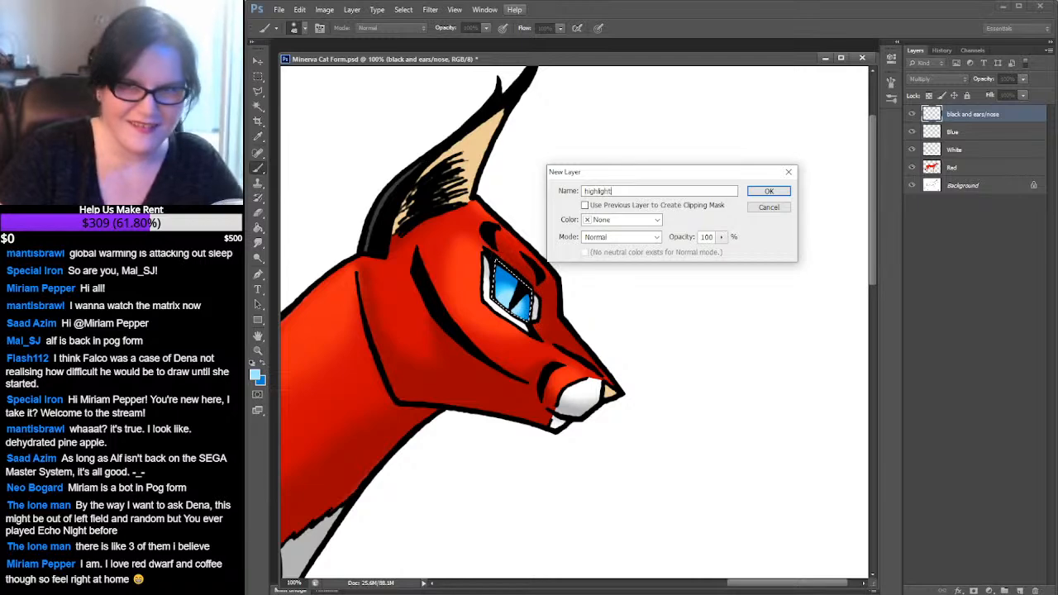
pyautogui.write('s')
pyautogui.press('Return')
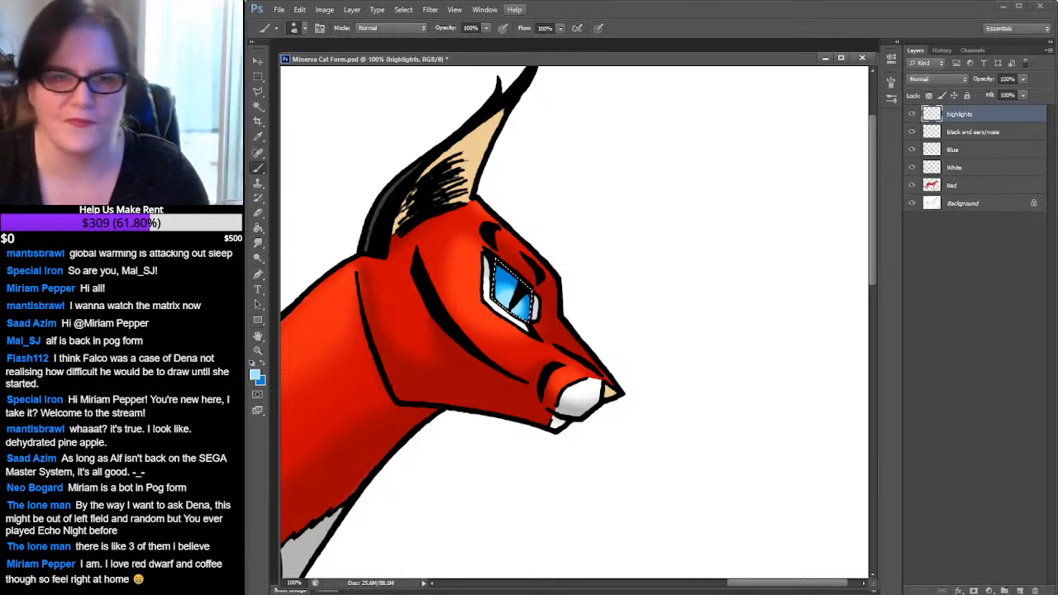
# Set the foreground colour to white (ffffff) and dab small highlights onto the blue iris on the highlights layer
pyautogui.click(256, 376)
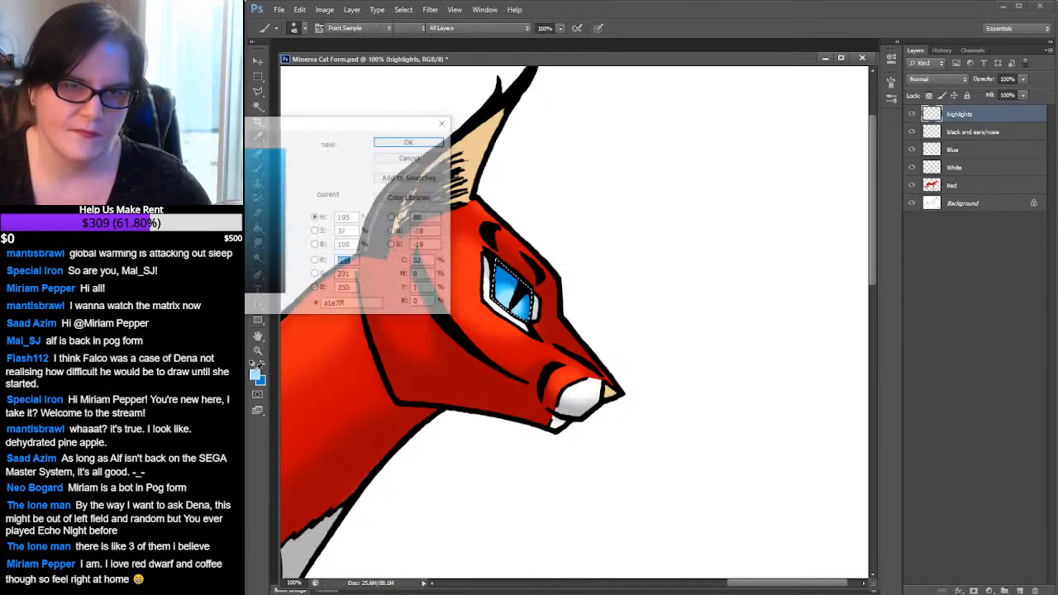
pyautogui.click(273, 137)
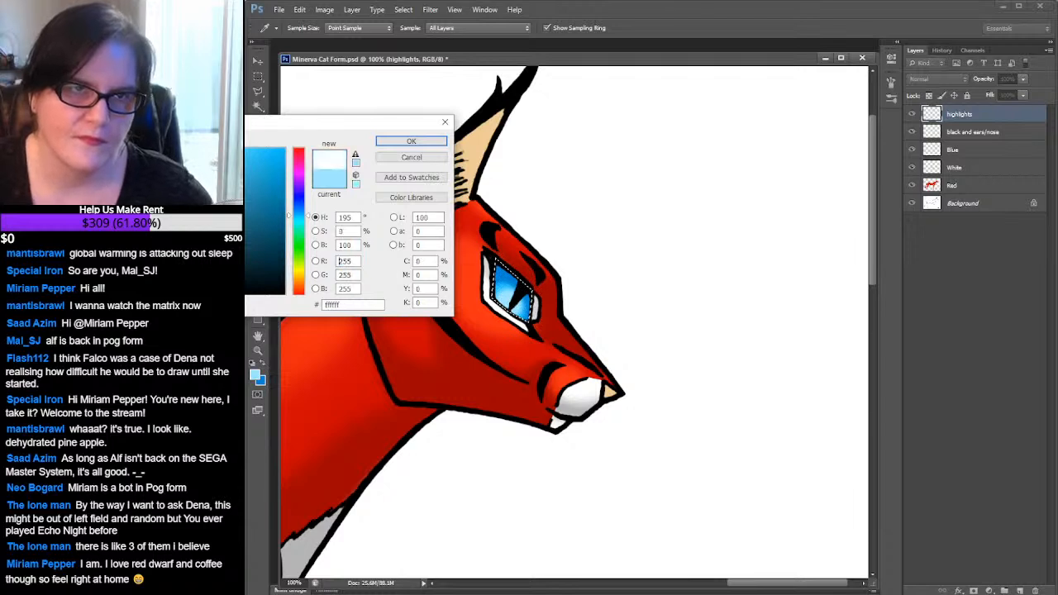
pyautogui.click(382, 142)
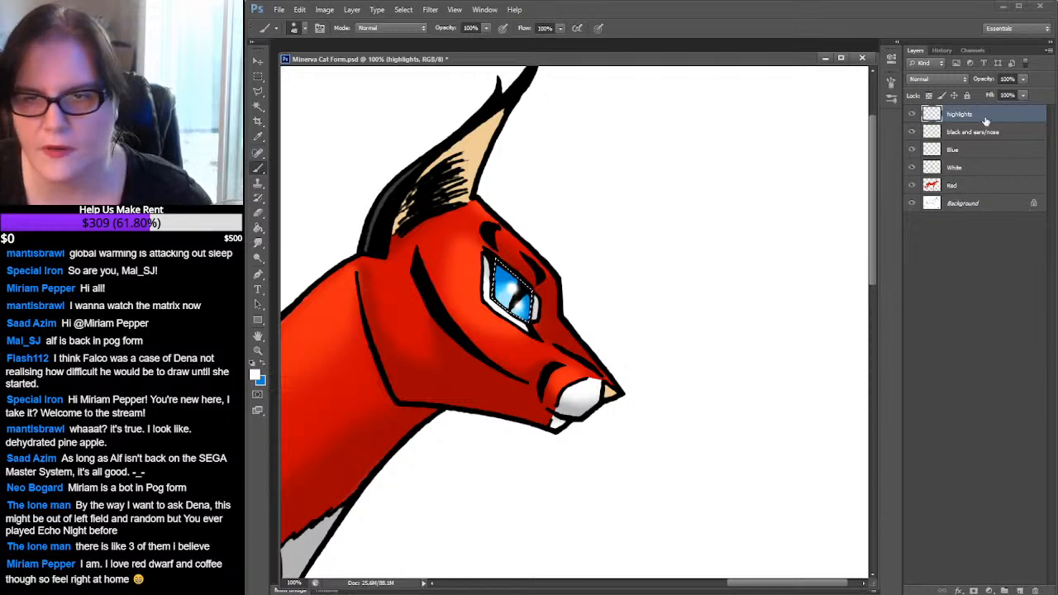
# Load the black and ears/nose layer's contents as a selection and sample the pale cream and tan swatches as foreground and background colours
pyautogui.click(962, 133)
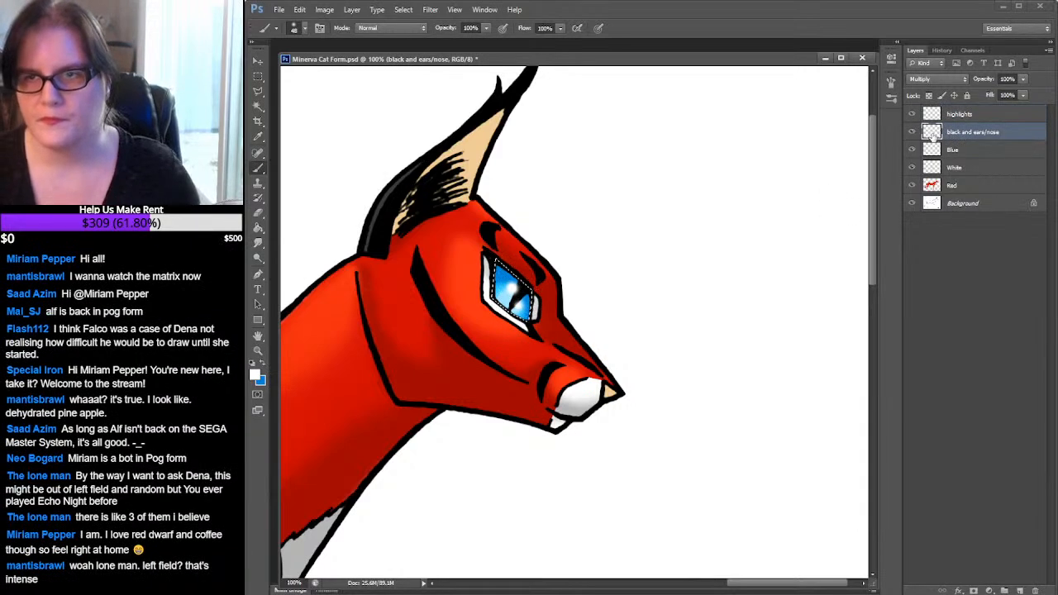
pyautogui.keyDown('ctrl'); pyautogui.click(932, 136); pyautogui.keyUp('ctrl')
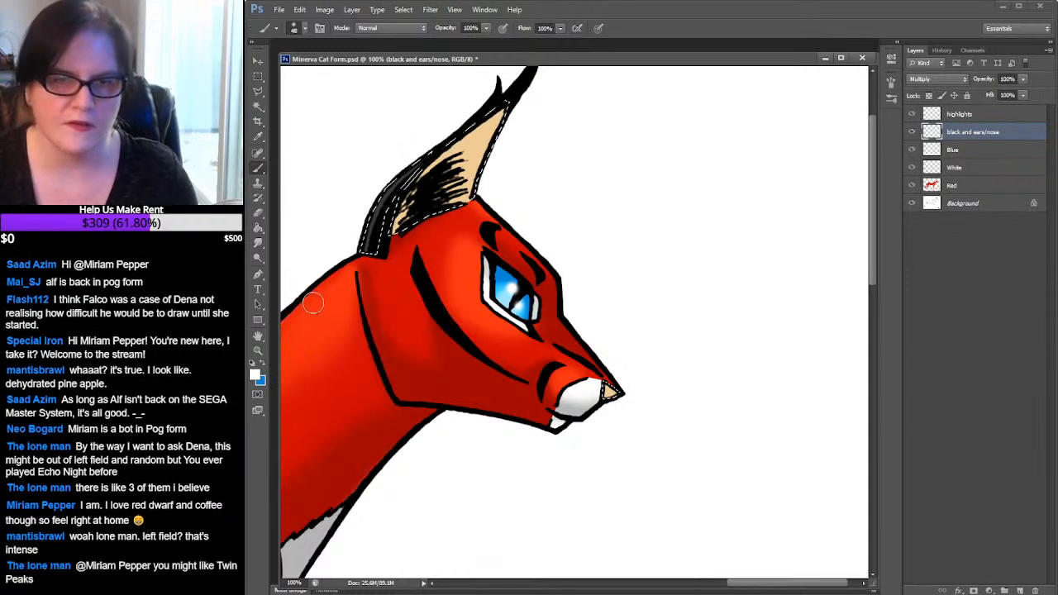
pyautogui.press('z')
pyautogui.keyDown('alt'); pyautogui.click(661, 309); pyautogui.keyUp('alt')
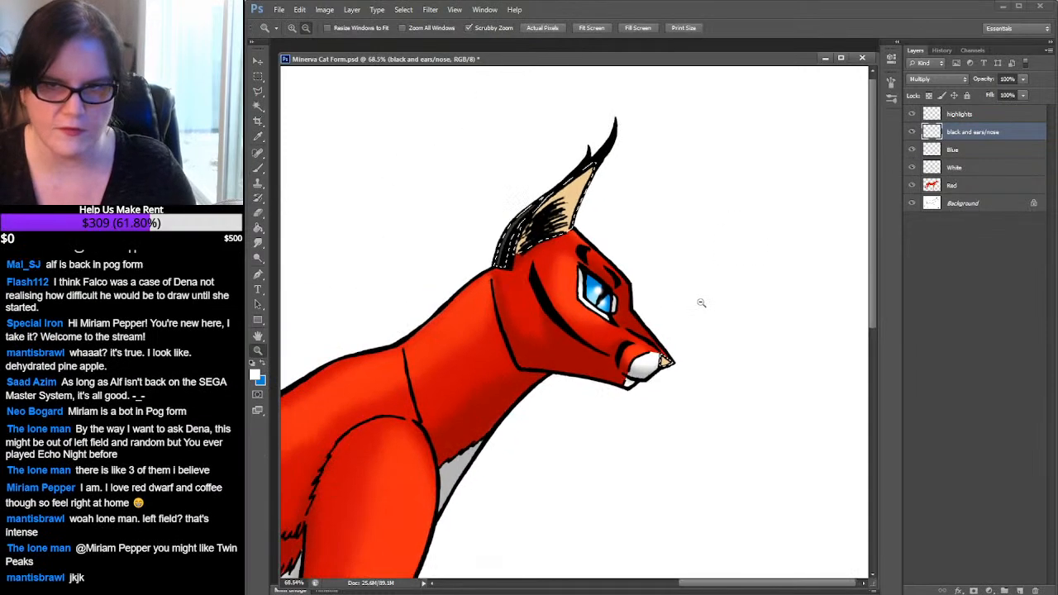
pyautogui.keyDown('alt'); pyautogui.click(652, 326); pyautogui.keyUp('alt')
pyautogui.keyDown('alt'); pyautogui.click(661, 327); pyautogui.keyUp('alt')
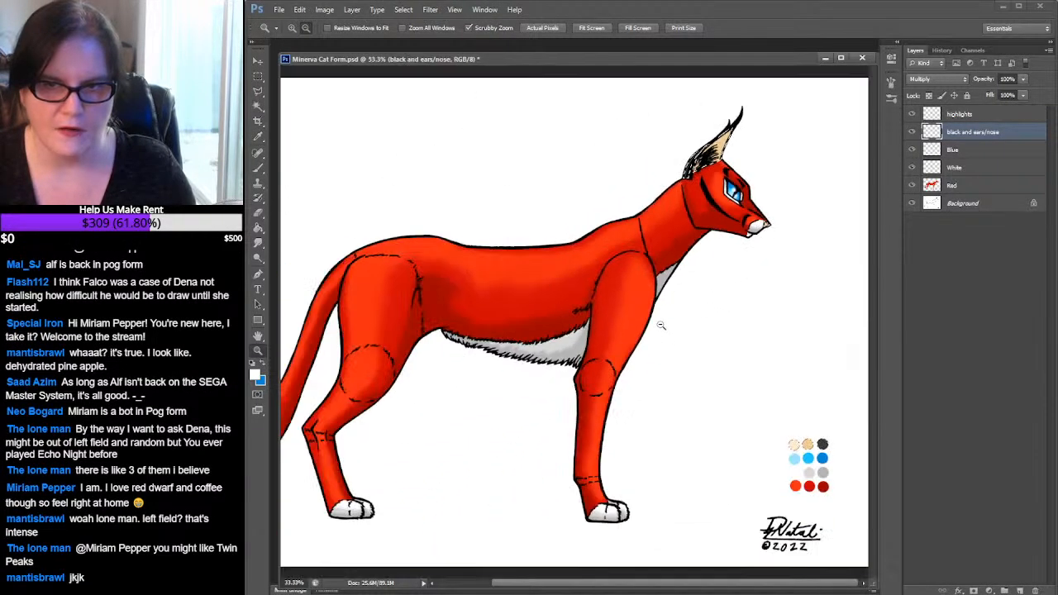
pyautogui.keyDown('alt'); pyautogui.click(659, 328); pyautogui.keyUp('alt')
pyautogui.click(816, 357)
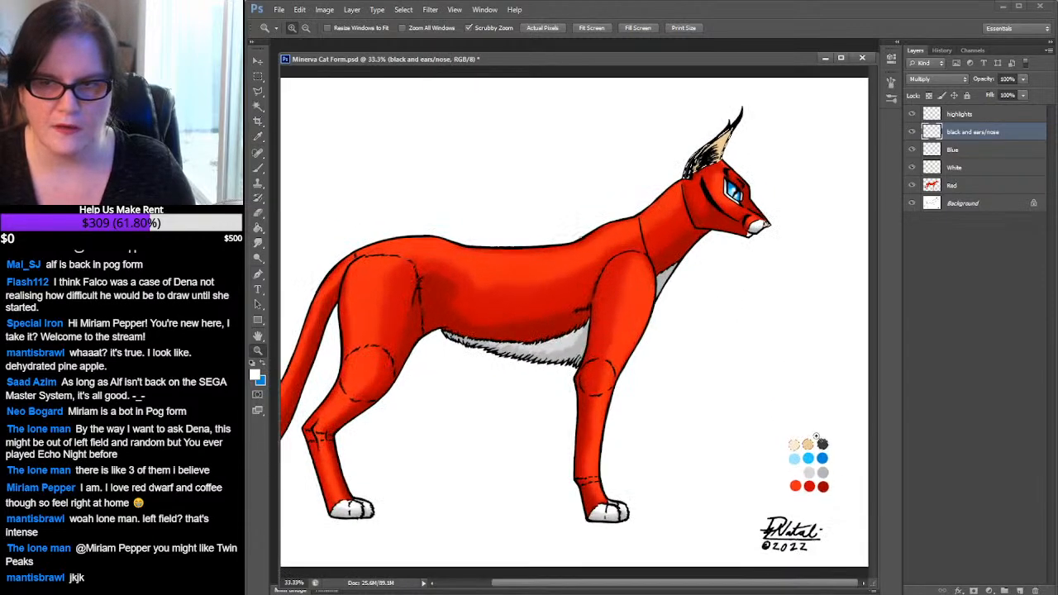
pyautogui.click(802, 395)
pyautogui.moveTo(817, 389); pyautogui.dragTo(748, 284)
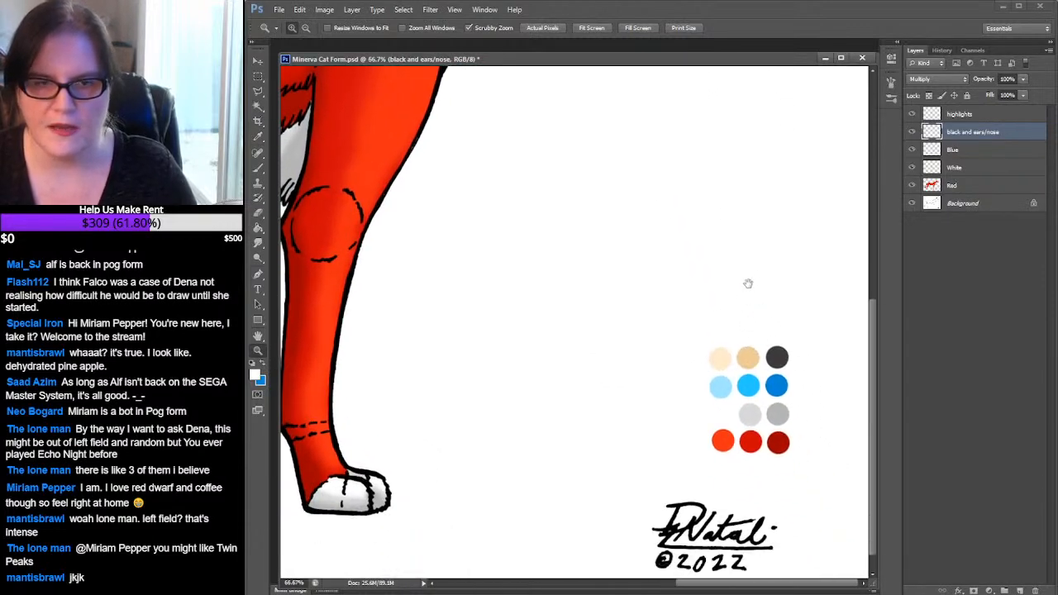
pyautogui.press('i')
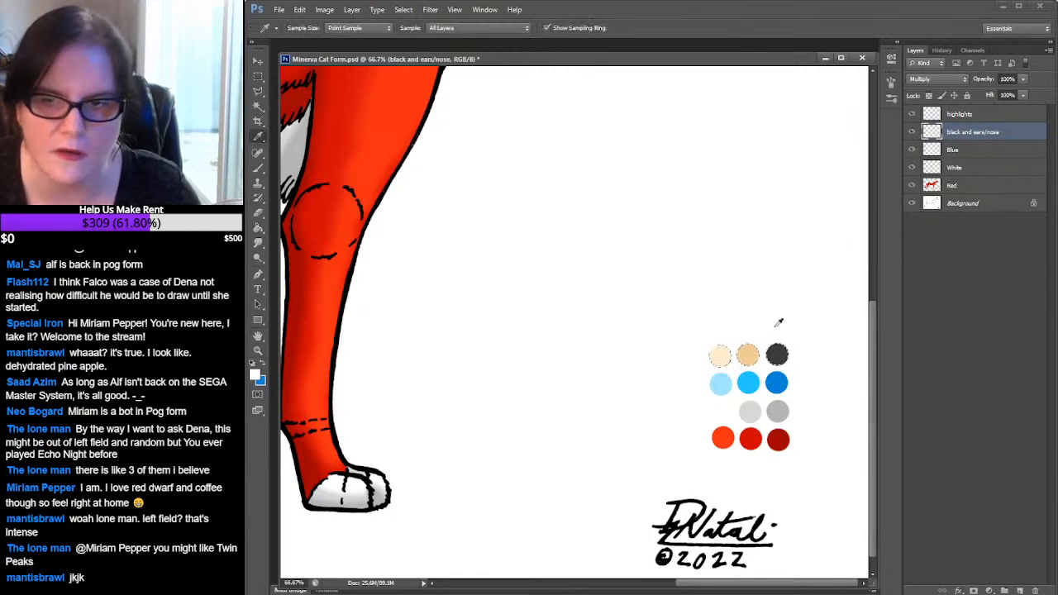
pyautogui.click(749, 355)
pyautogui.click(264, 362)
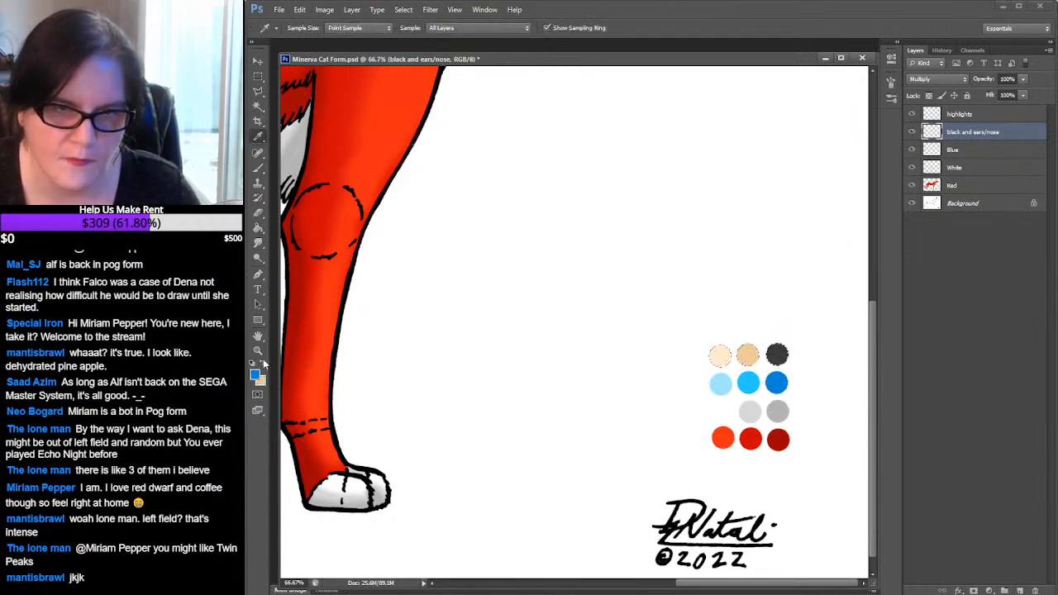
pyautogui.click(721, 354)
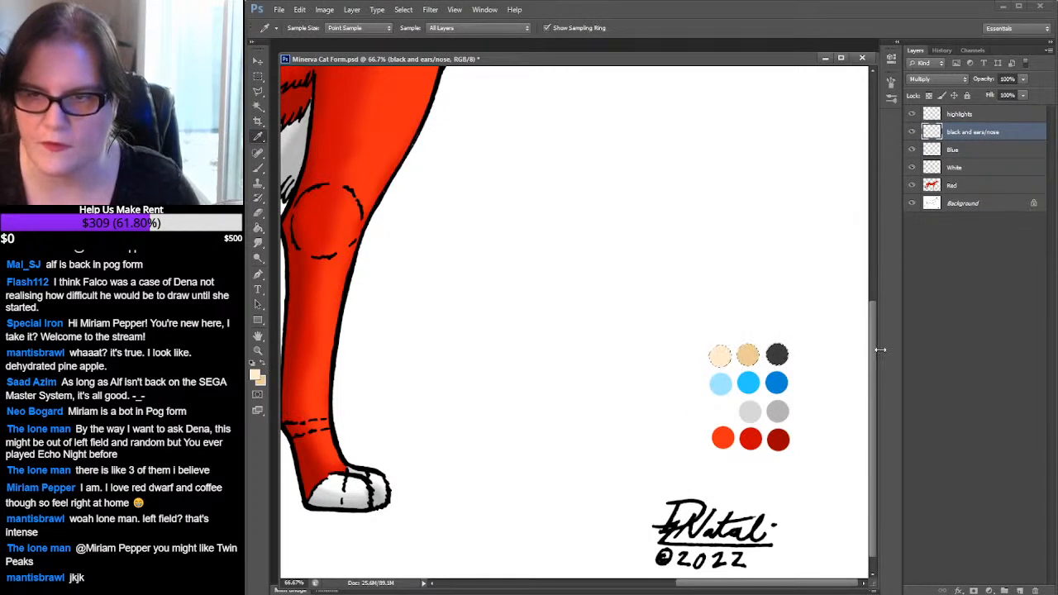
# Brush pale cream onto the tan nose tip with an 18 px soft brush at 200% zoom
pyautogui.moveTo(872, 343); pyautogui.dragTo(887, 184)
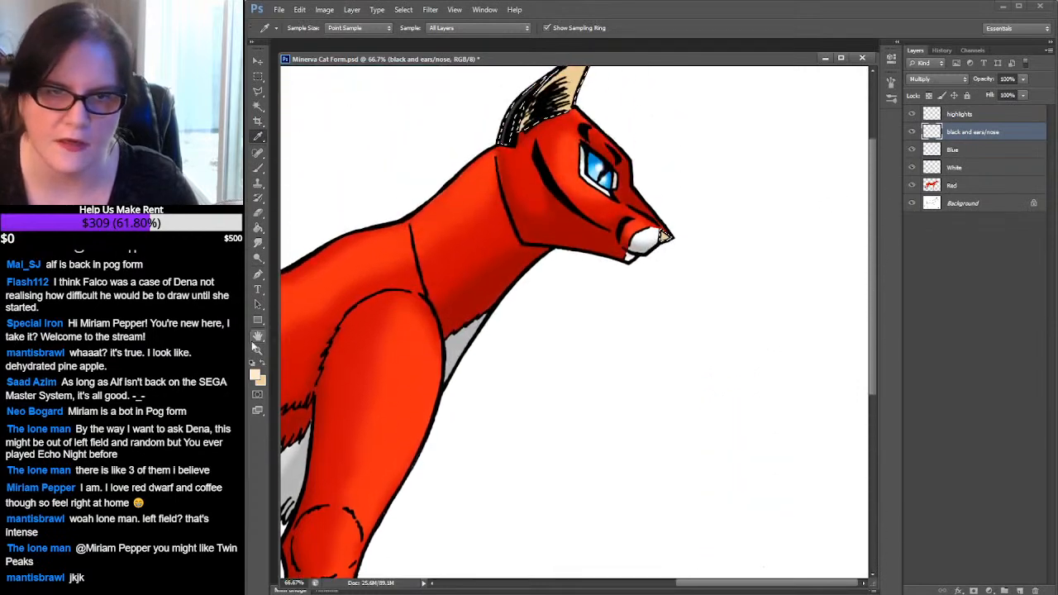
pyautogui.press('z')
pyautogui.click(646, 250)
pyautogui.click(712, 251)
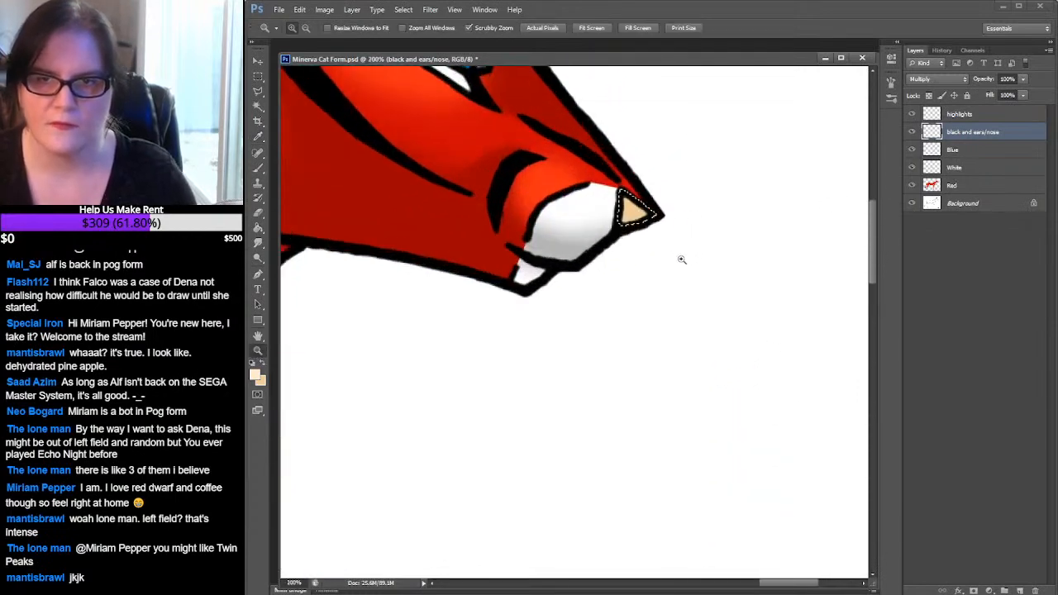
pyautogui.moveTo(602, 259); pyautogui.dragTo(670, 279)
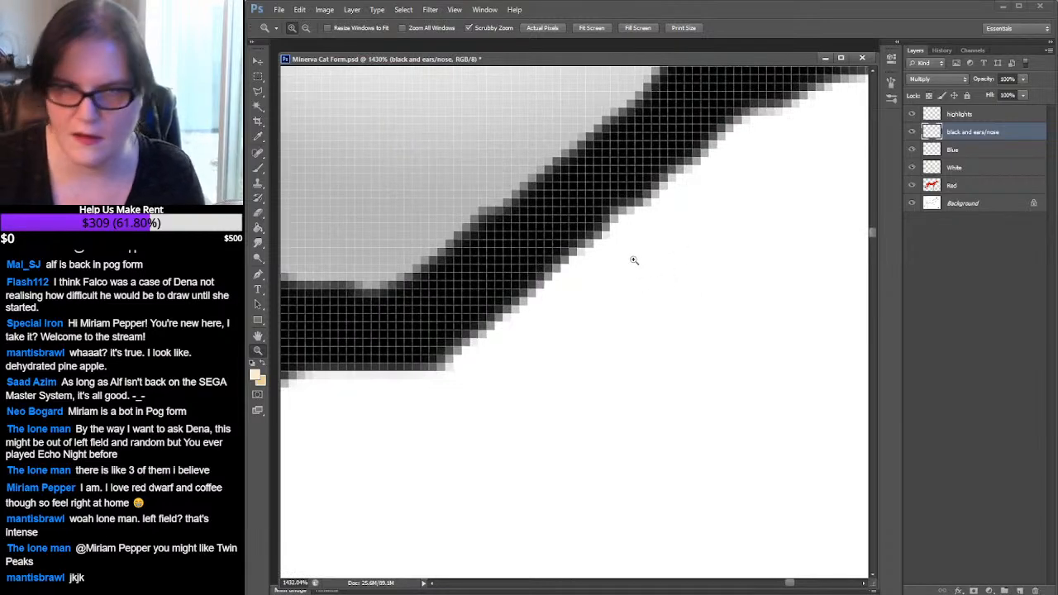
pyautogui.keyDown('alt'); pyautogui.click(583, 303); pyautogui.keyUp('alt')
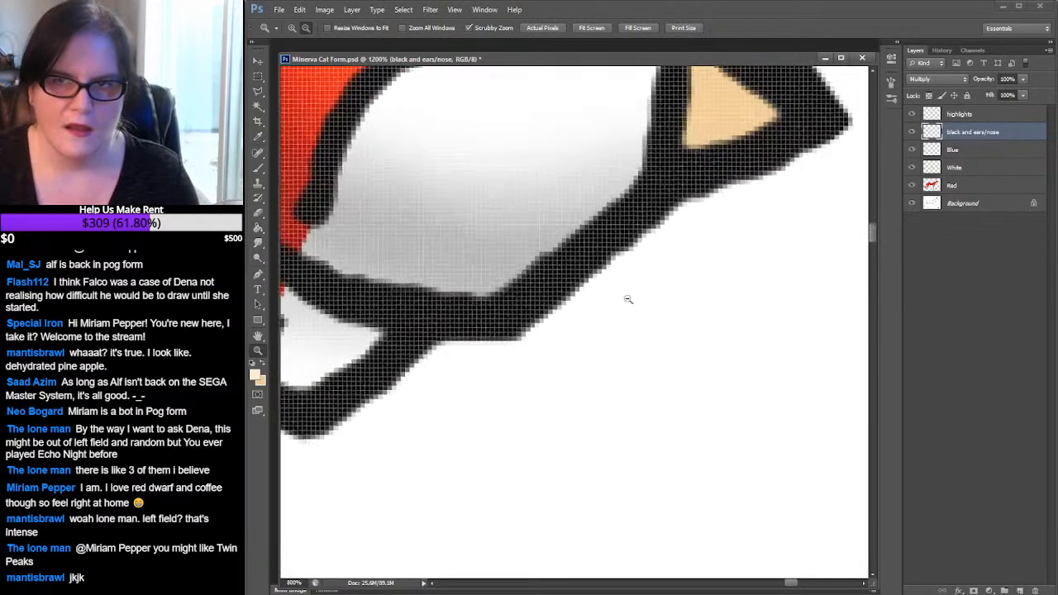
pyautogui.keyDown('alt'); pyautogui.click(627, 299); pyautogui.keyUp('alt')
pyautogui.keyDown('alt'); pyautogui.click(636, 298); pyautogui.keyUp('alt')
pyautogui.keyDown('alt'); pyautogui.click(634, 298); pyautogui.keyUp('alt')
pyautogui.keyDown('alt'); pyautogui.click(631, 300); pyautogui.keyUp('alt')
pyautogui.keyDown('alt'); pyautogui.click(632, 301); pyautogui.keyUp('alt')
pyautogui.keyDown('alt'); pyautogui.click(636, 302); pyautogui.keyUp('alt')
pyautogui.keyDown('alt'); pyautogui.click(638, 300); pyautogui.keyUp('alt')
pyautogui.click(650, 285)
pyautogui.scroll(2, 665, 289)
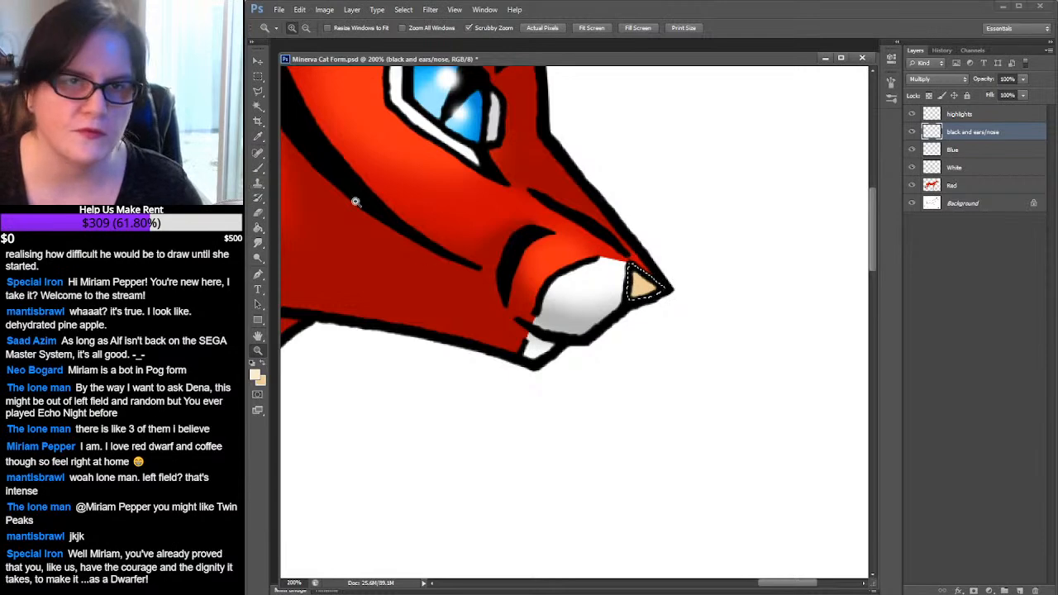
pyautogui.click(259, 168)
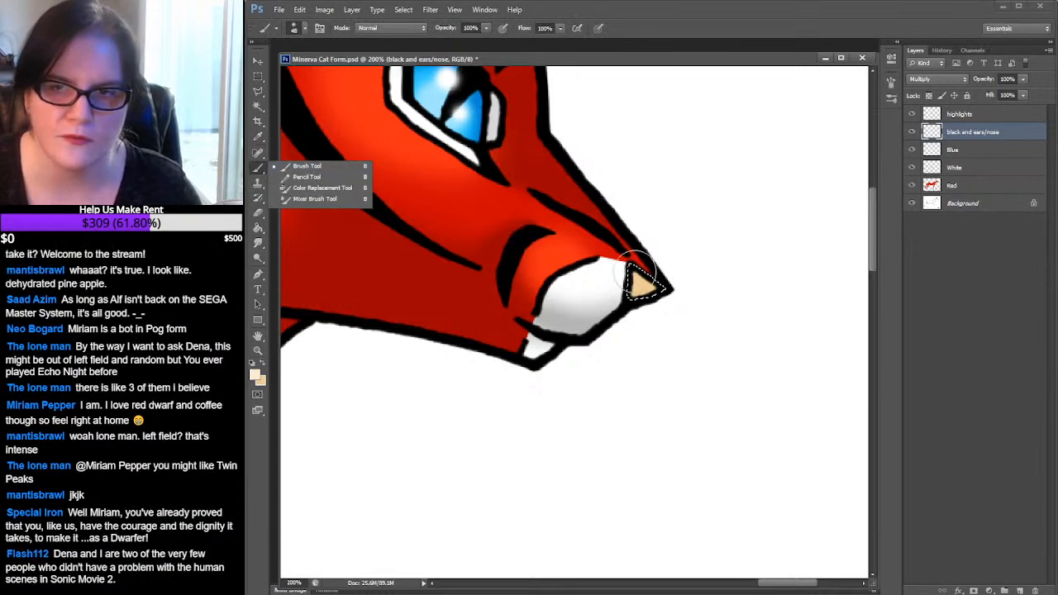
pyautogui.click(306, 31)
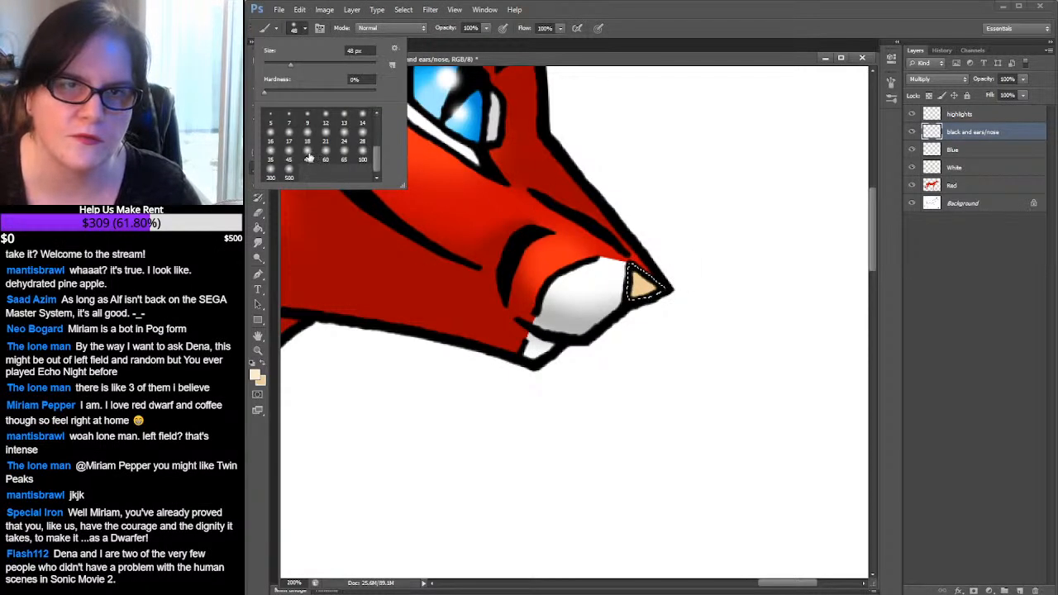
pyautogui.click(641, 279)
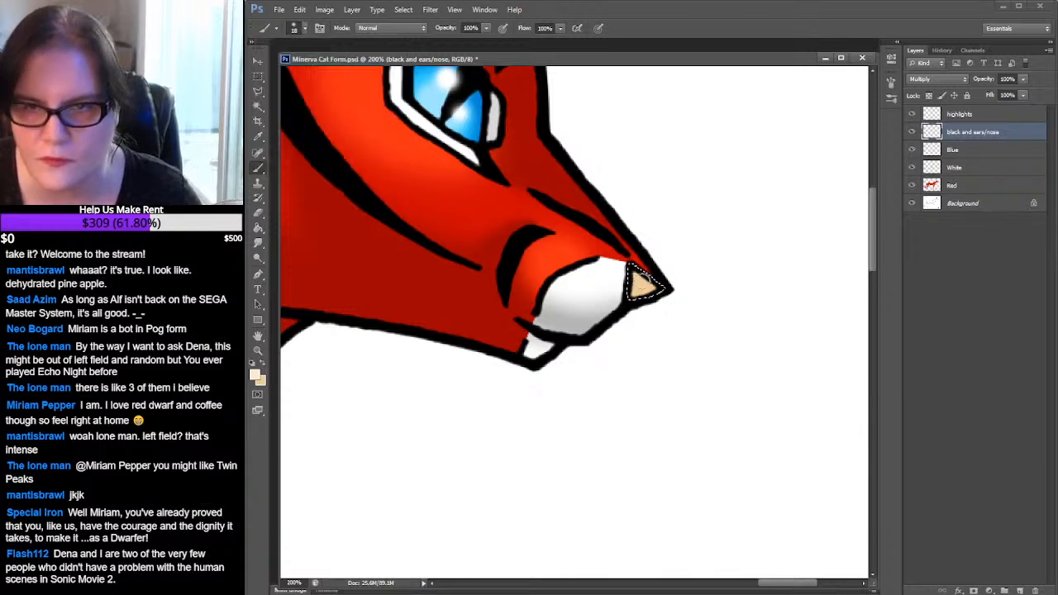
# Brush pale cream over the tan inner ear toward its tip with a 65 px soft brush
pyautogui.moveTo(559, 206); pyautogui.dragTo(747, 474)
pyautogui.scroll(5, 831, 328)
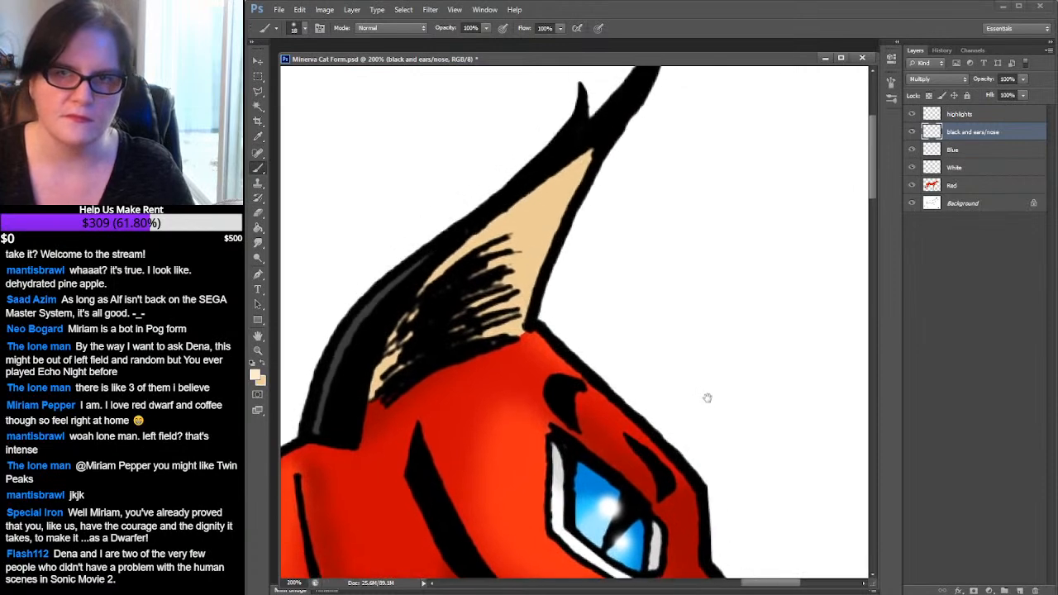
pyautogui.click(300, 27)
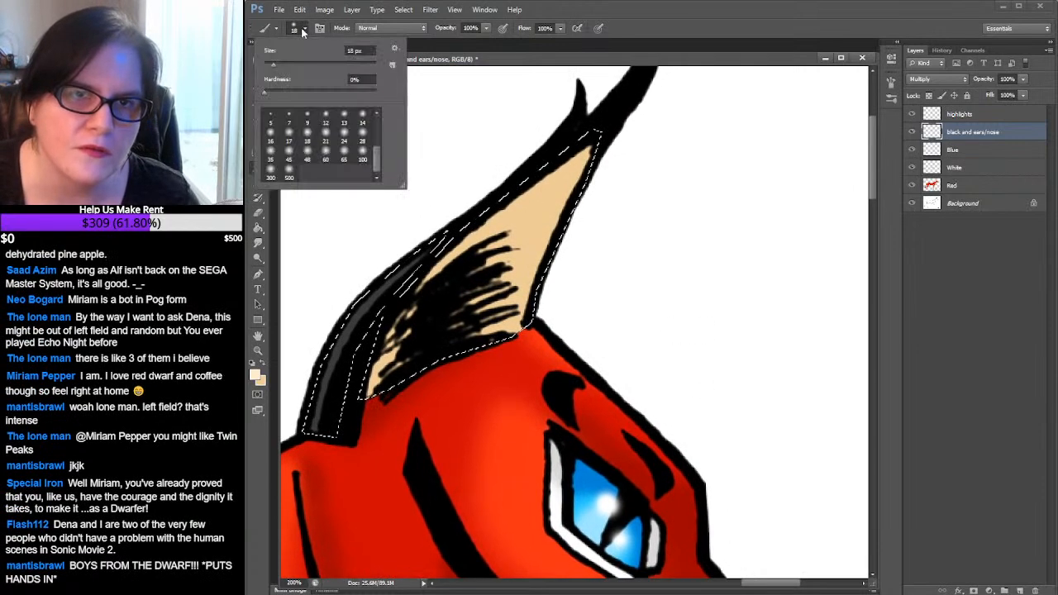
pyautogui.click(344, 159)
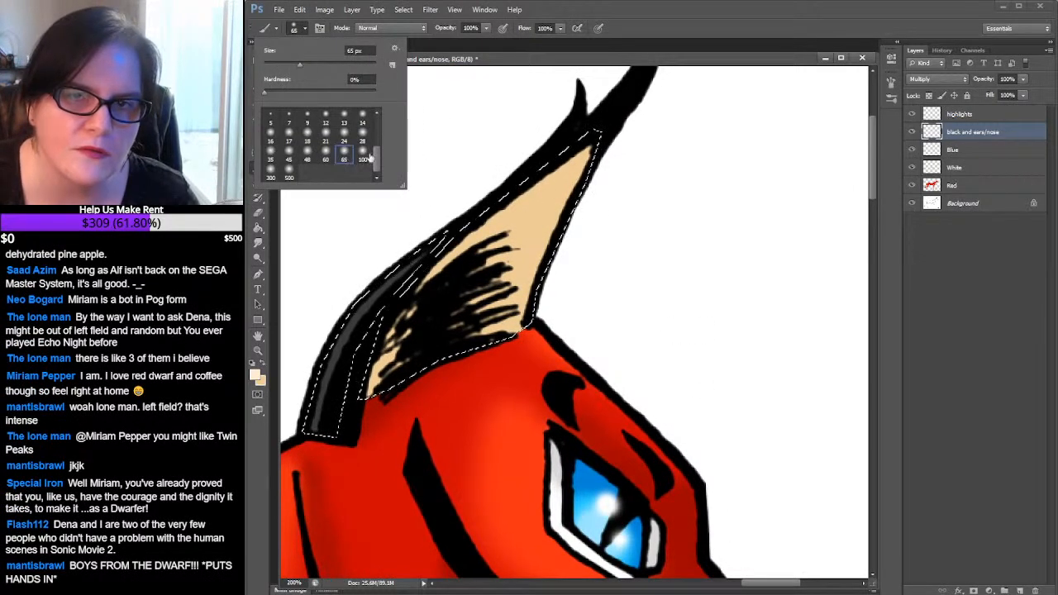
pyautogui.click(570, 161)
pyautogui.moveTo(561, 157)
pyautogui.mouseDown()
pyautogui.moveTo(492, 175)
pyautogui.moveTo(587, 181)
pyautogui.moveTo(488, 190)
pyautogui.moveTo(558, 194)
pyautogui.moveTo(560, 284)
pyautogui.moveTo(563, 258)
pyautogui.moveTo(553, 193)
pyautogui.moveTo(547, 298)
pyautogui.moveTo(601, 149)
pyautogui.mouseUp()
pyautogui.press('m')
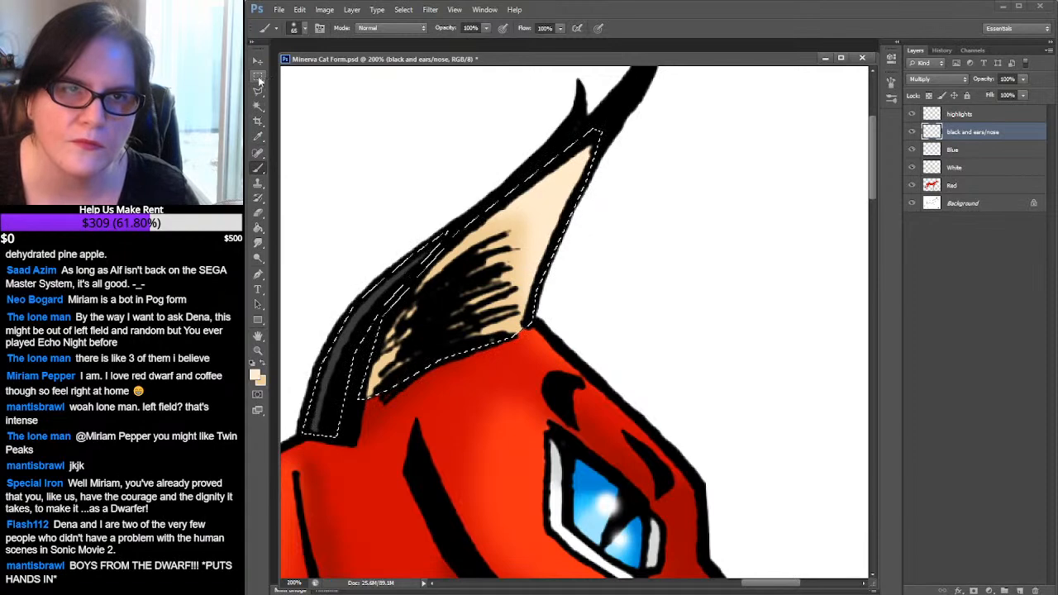
# Clear the selection around the ears and nose
pyautogui.click(423, 137)
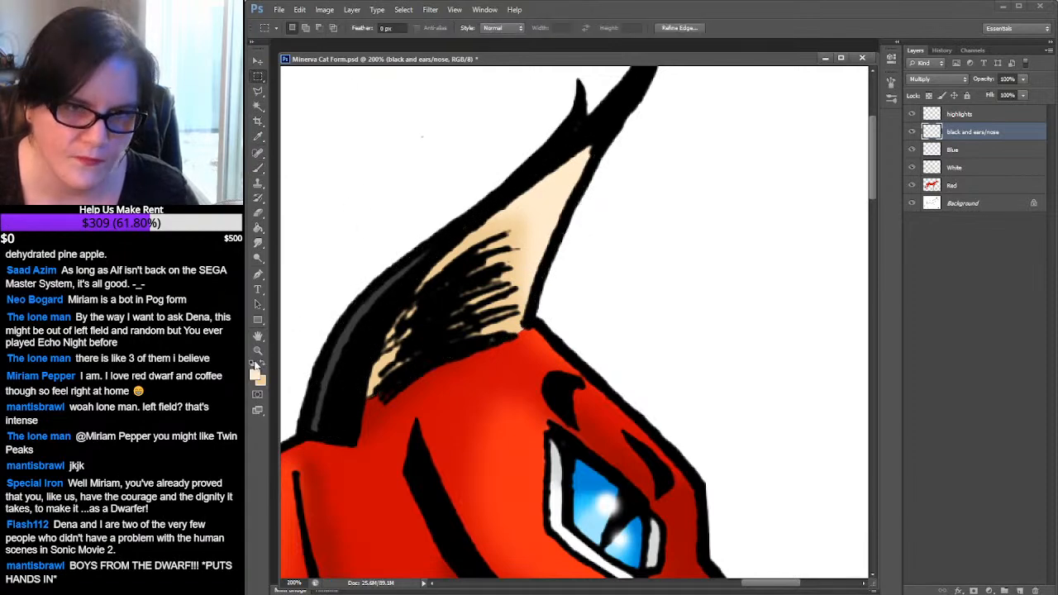
pyautogui.click(257, 350)
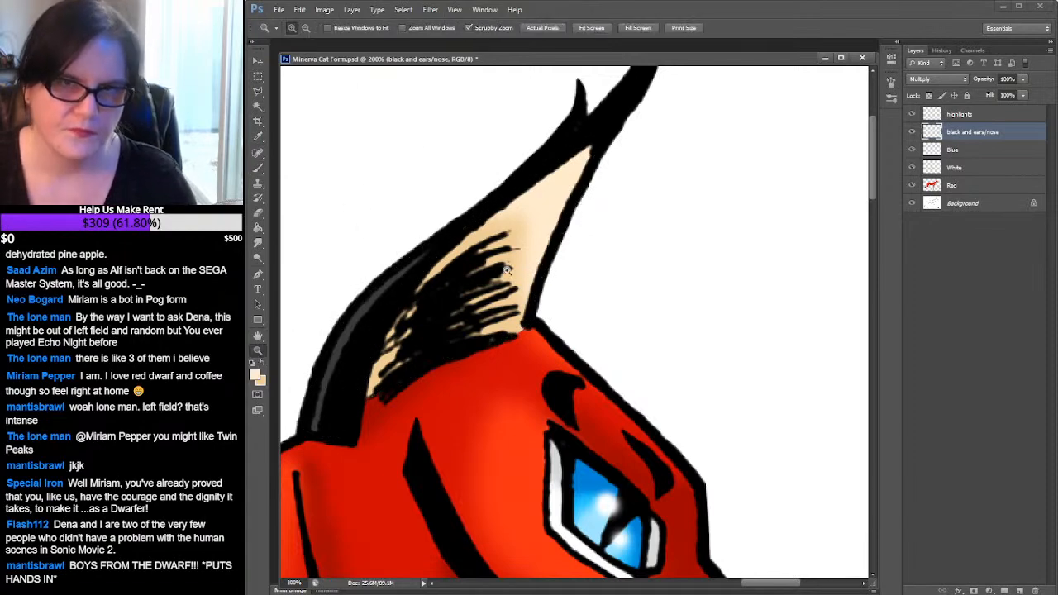
pyautogui.click(257, 76)
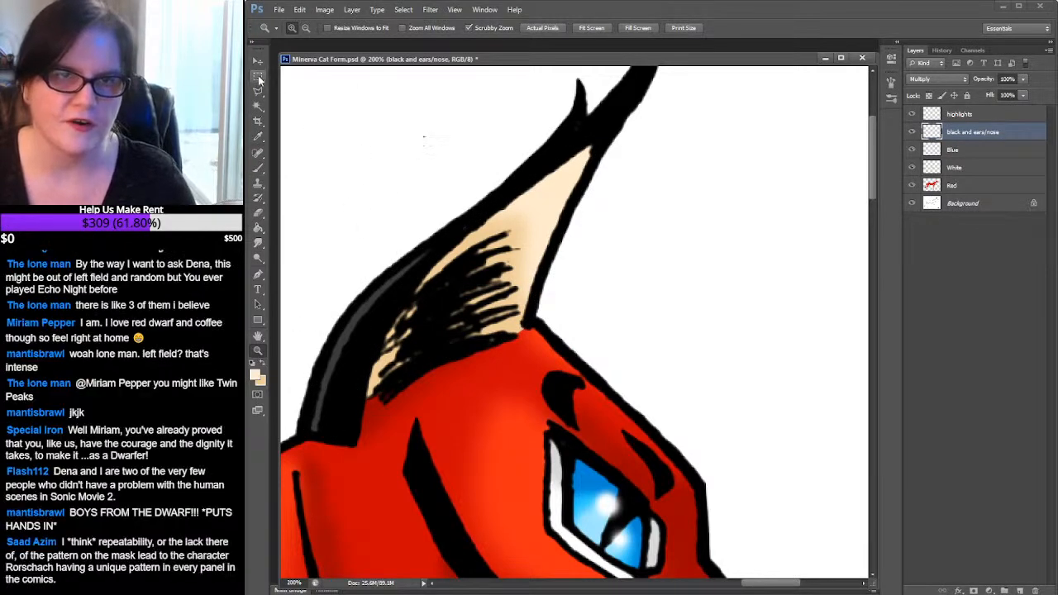
pyautogui.click(257, 350)
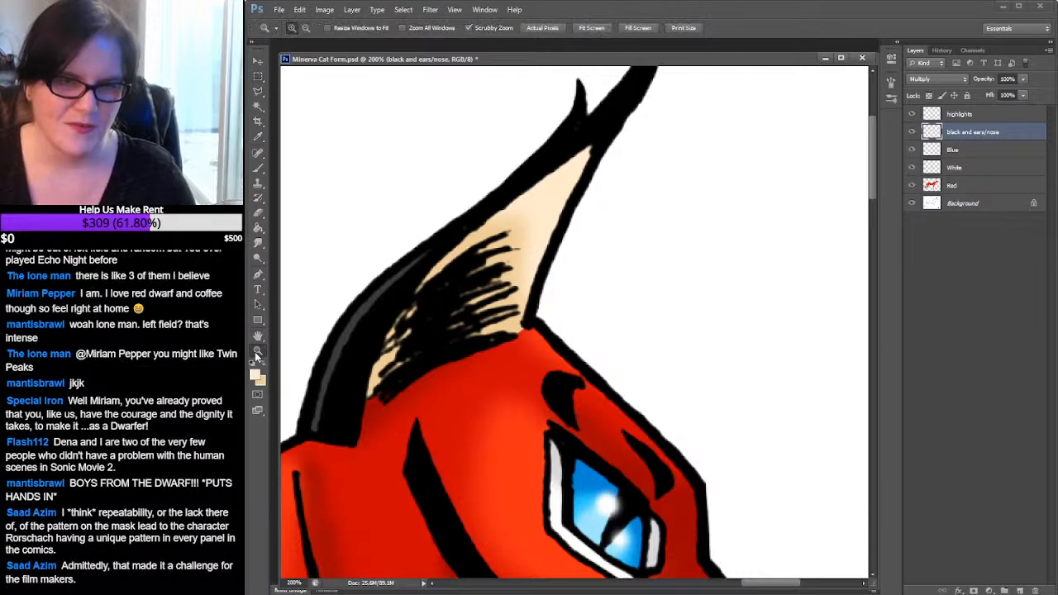
# Save and close Minerva Cat Form.psd after checking the whole coloured cat at 33.3% zoom
pyautogui.keyDown('alt'); pyautogui.click(595, 281); pyautogui.keyUp('alt')
pyautogui.keyDown('alt'); pyautogui.click(685, 264); pyautogui.keyUp('alt')
pyautogui.keyDown('alt'); pyautogui.click(686, 263); pyautogui.keyUp('alt')
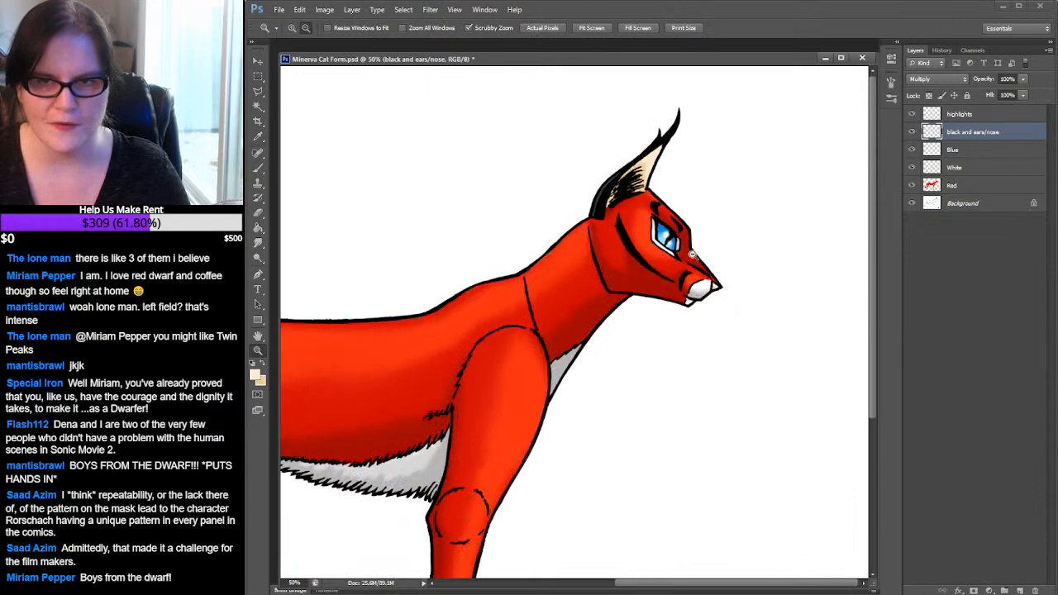
pyautogui.keyDown('alt'); pyautogui.click(690, 259); pyautogui.keyUp('alt')
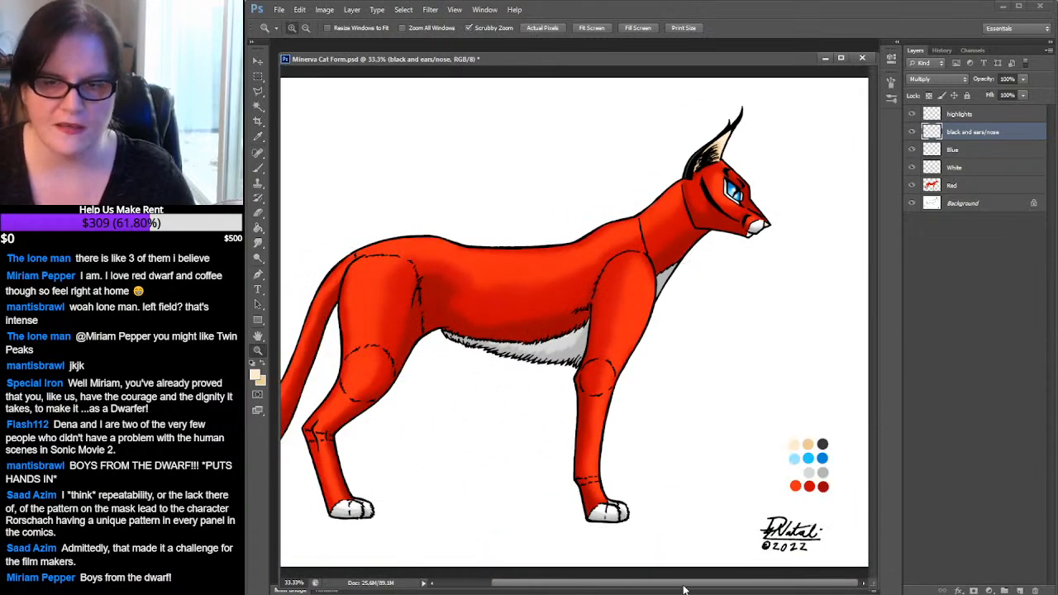
pyautogui.moveTo(660, 584)
pyautogui.mouseDown()
pyautogui.moveTo(604, 585)
pyautogui.moveTo(672, 586)
pyautogui.mouseUp()
pyautogui.hotkey('ctrl', 's')
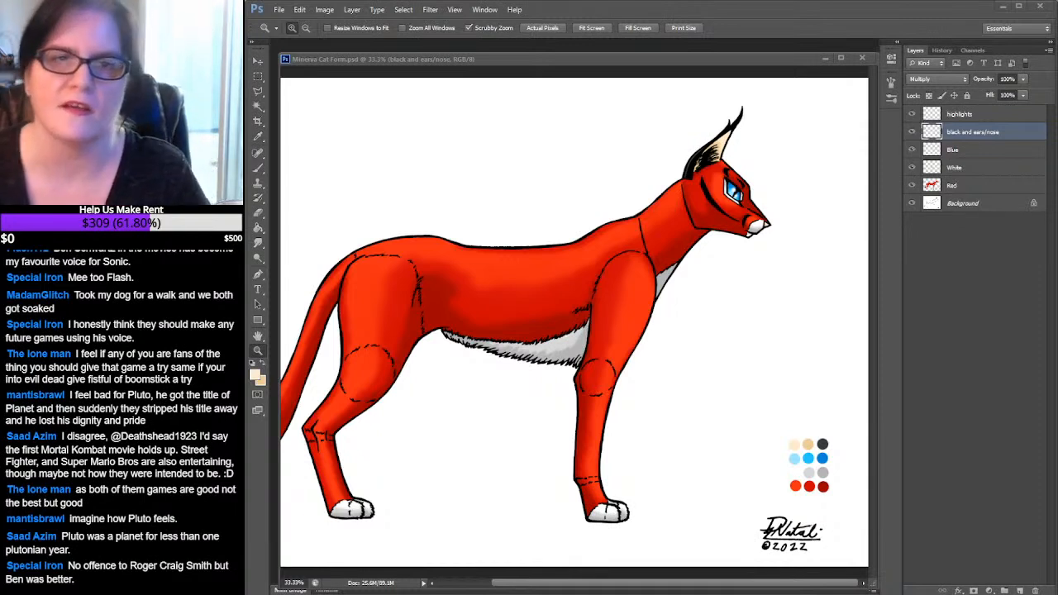
pyautogui.click(863, 57)
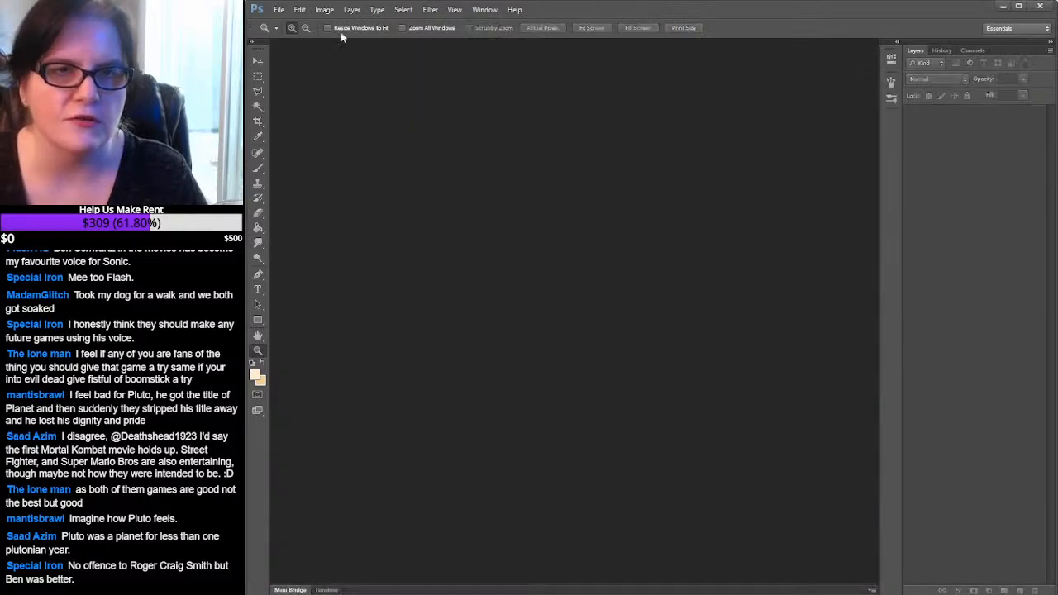
# Open the recent file Cassandra Cat Form.psd and show the whole spotted cat at 33.3% zoom
pyautogui.click(281, 10)
pyautogui.moveTo(339, 89)
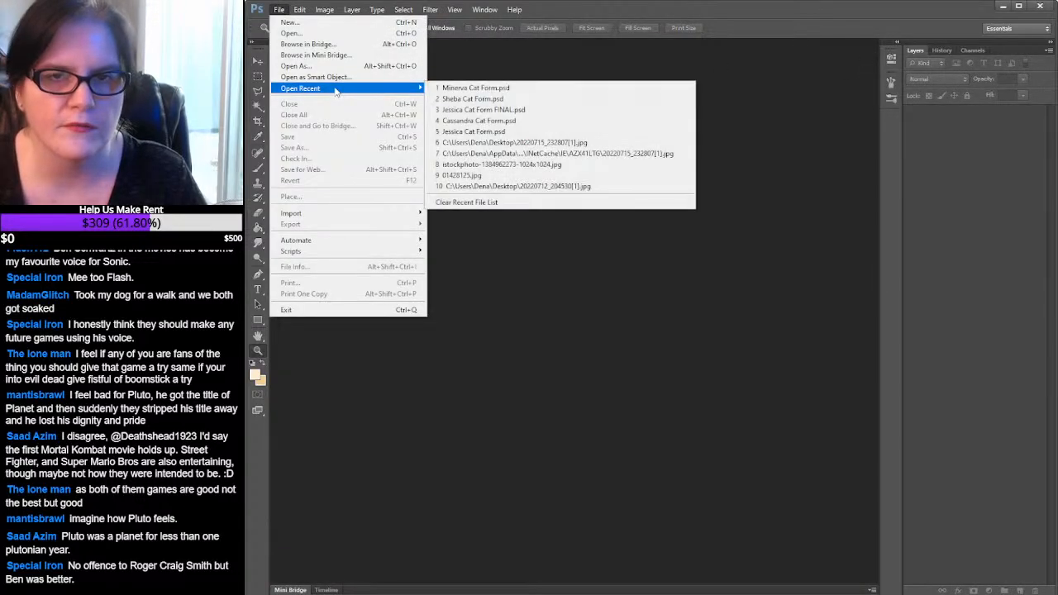
pyautogui.click(508, 121)
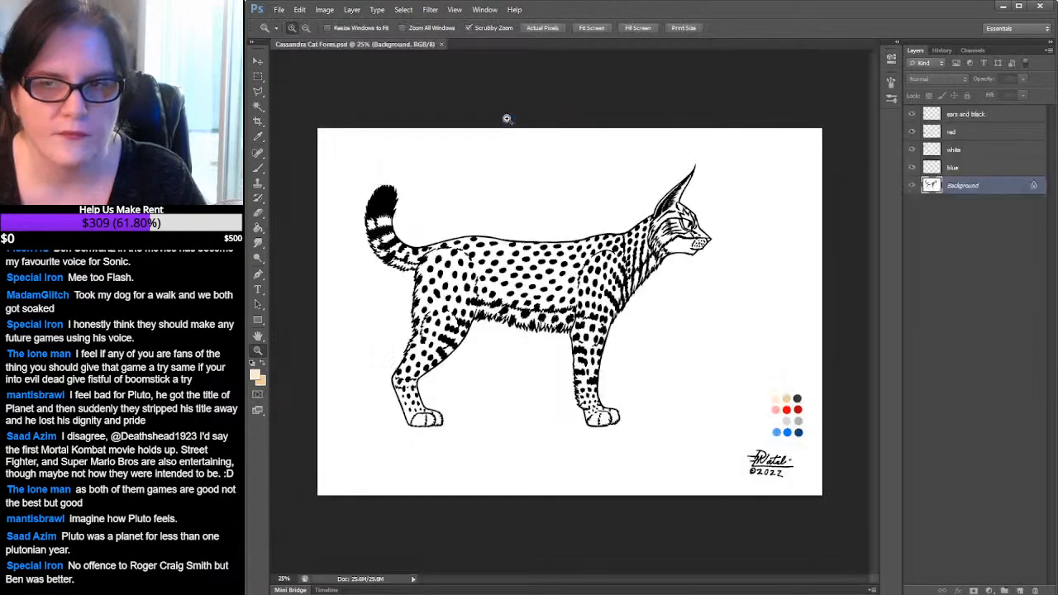
pyautogui.click(518, 299)
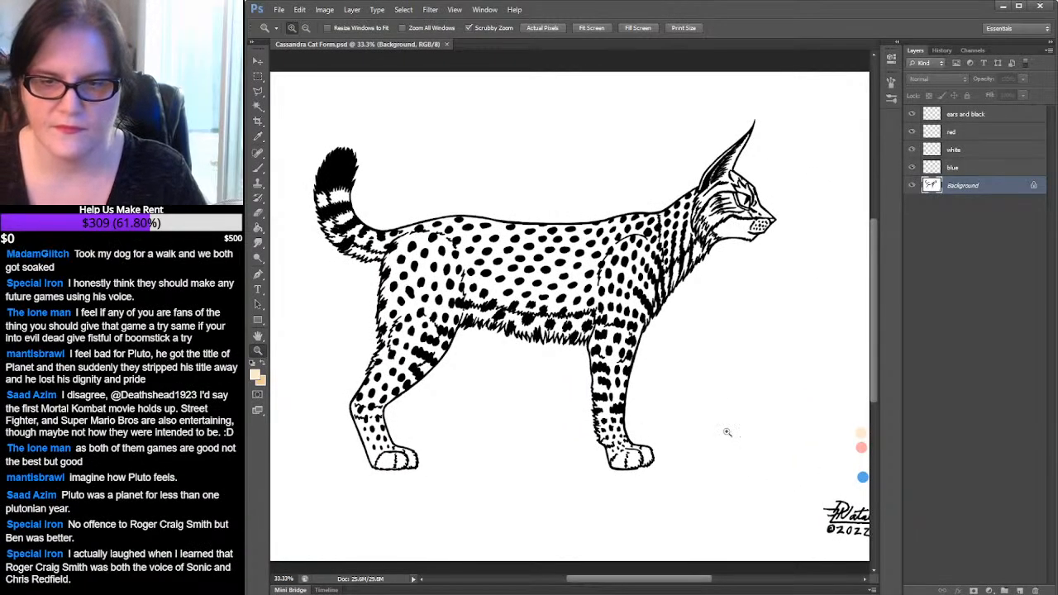
pyautogui.moveTo(645, 571)
pyautogui.mouseDown()
pyautogui.moveTo(667, 584)
pyautogui.moveTo(652, 583)
pyautogui.mouseUp()
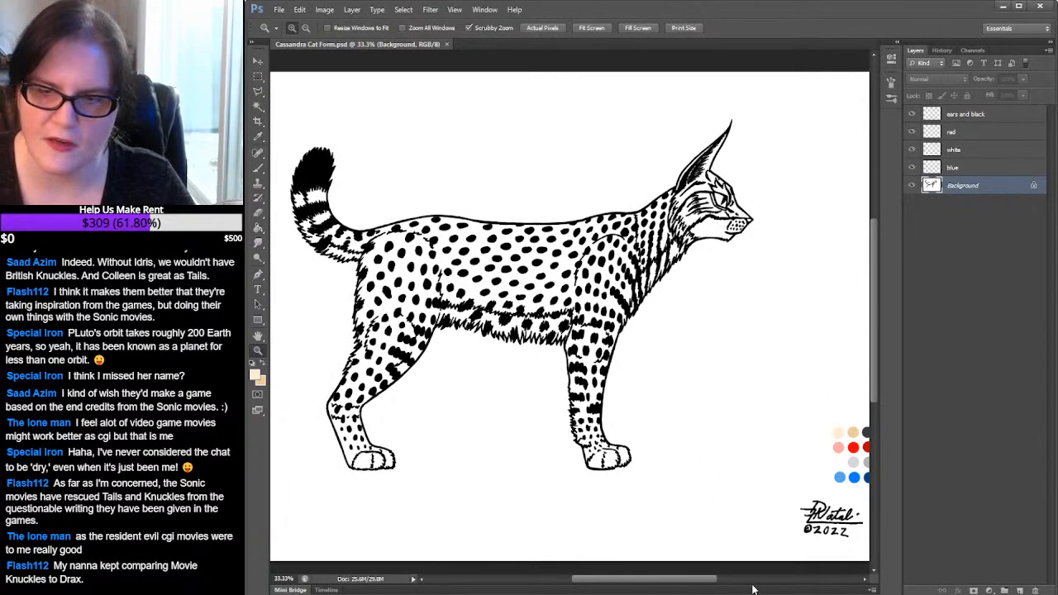
pyautogui.moveTo(714, 580)
pyautogui.mouseDown()
pyautogui.moveTo(790, 582)
pyautogui.moveTo(708, 583)
pyautogui.mouseUp()
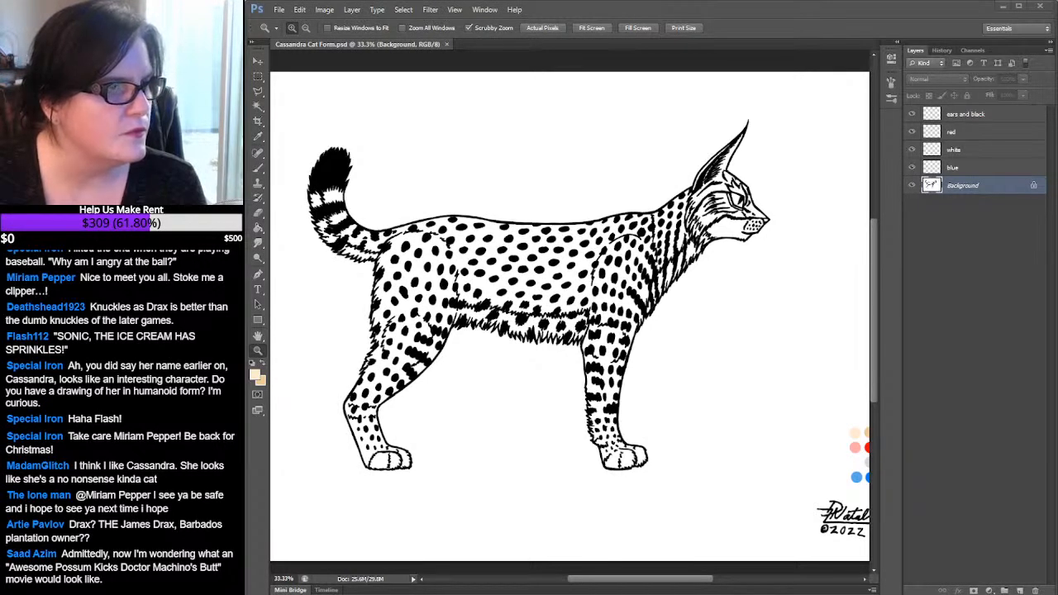
# Switch to the browser and examine the enlarged Cassandra reference sheet on DeviantArt for her outfit and colours
pyautogui.moveTo(438, 120); pyautogui.dragTo(840, 48)
pyautogui.click(543, 279)
pyautogui.click(679, 312)
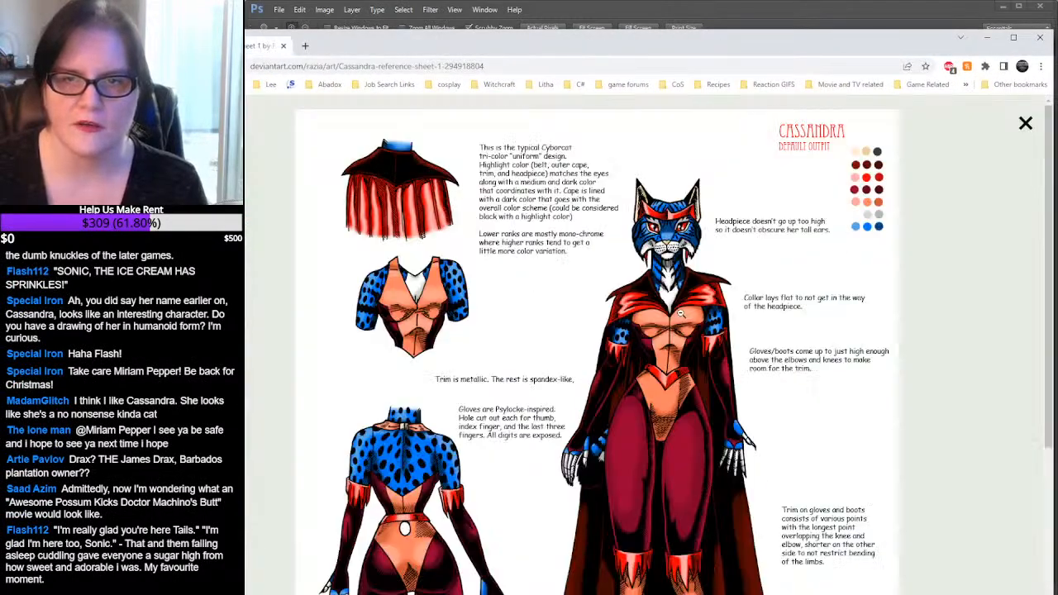
pyautogui.scroll(-2, 795, 332)
pyautogui.scroll(-2, 794, 333)
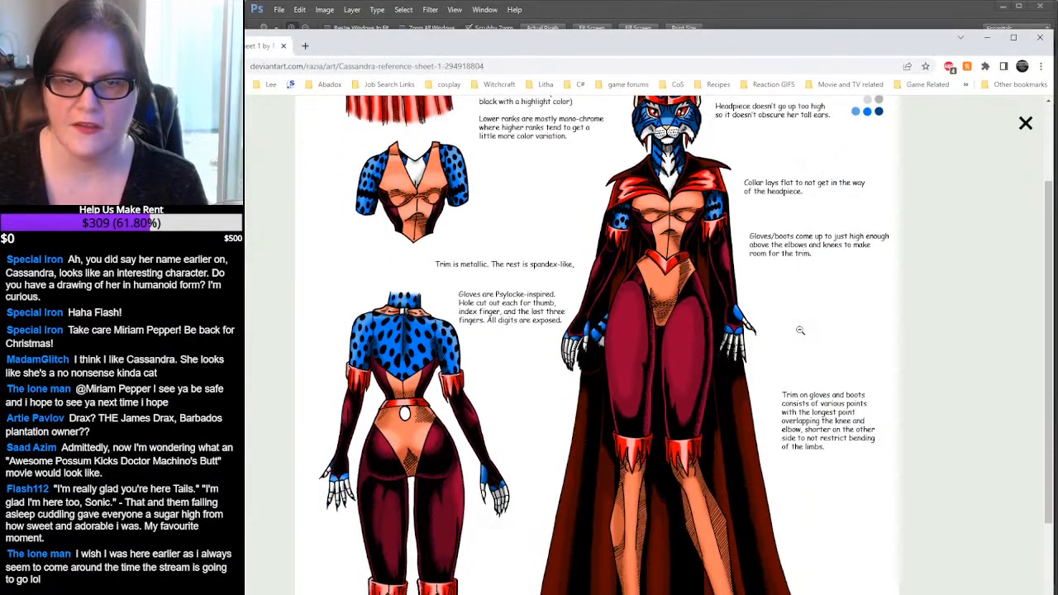
pyautogui.scroll(1, 800, 329)
pyautogui.scroll(1, 800, 328)
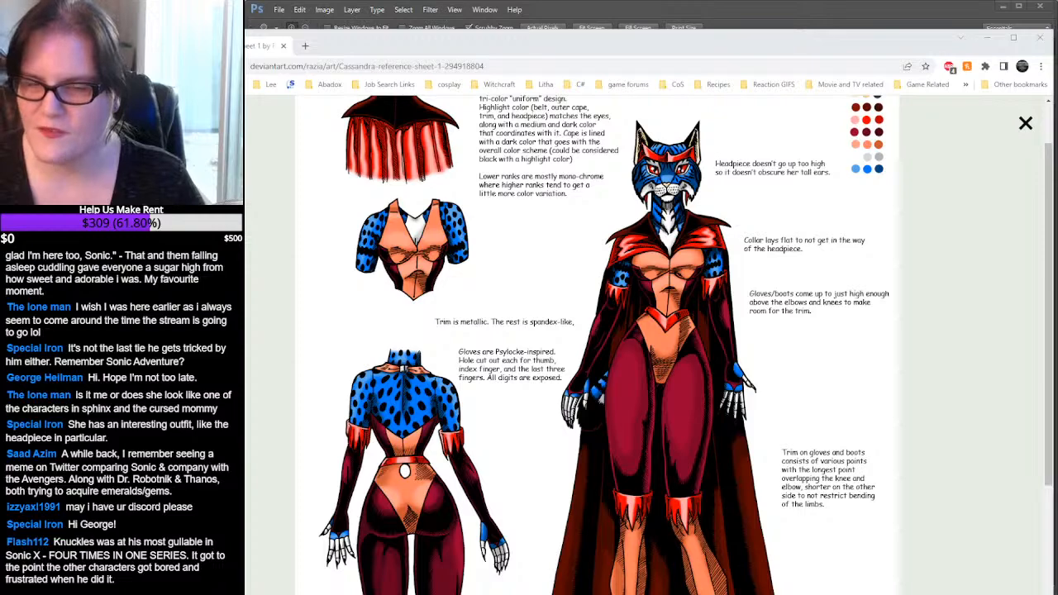
pyautogui.moveTo(826, 45); pyautogui.dragTo(16, 67)
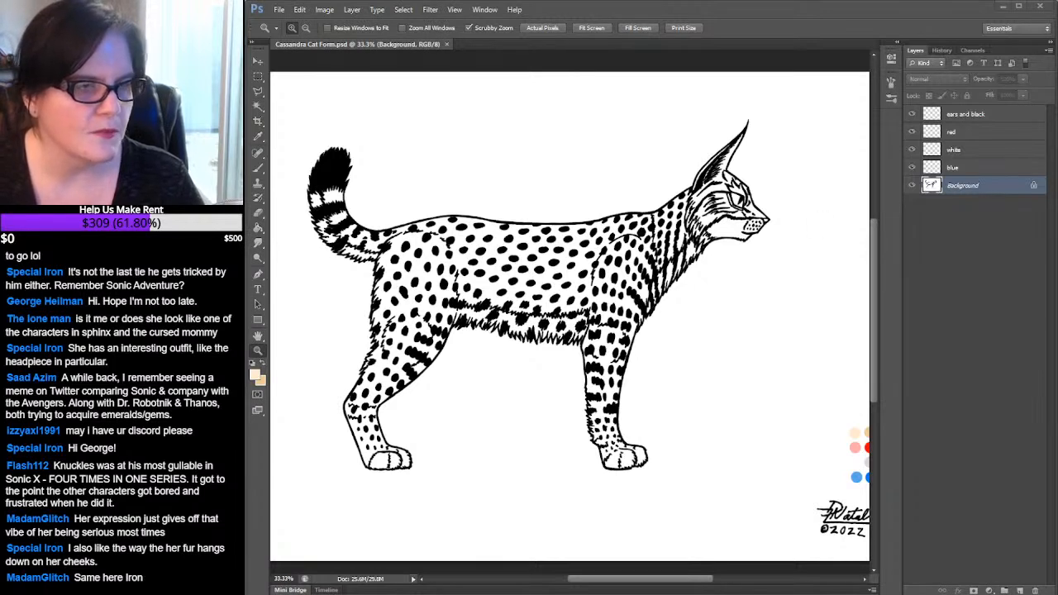
# Bring the browser back, view the Minerva reference sheet from the cyborcats gallery at full size, and return to the drawing
pyautogui.moveTo(659, 147); pyautogui.dragTo(736, 47)
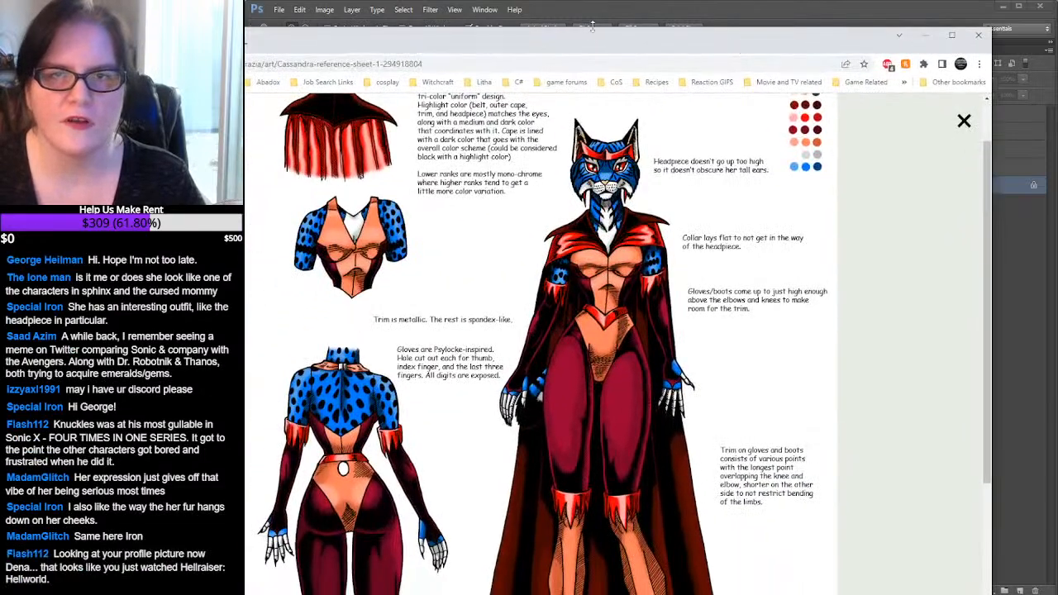
pyautogui.moveTo(600, 40); pyautogui.dragTo(607, 42)
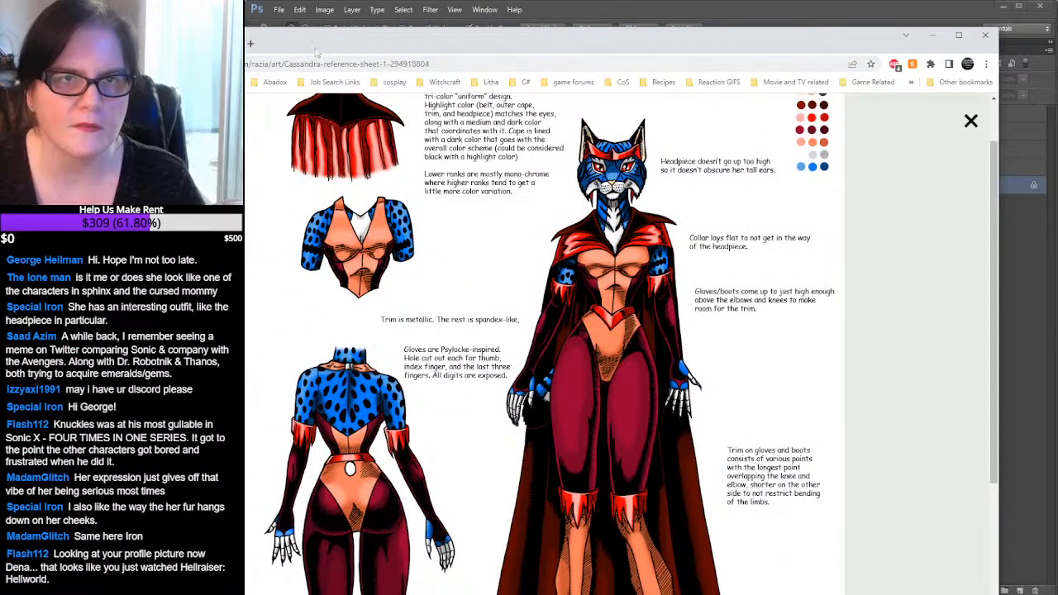
pyautogui.moveTo(314, 48); pyautogui.dragTo(352, 36)
pyautogui.hotkey('alt', 'Left')
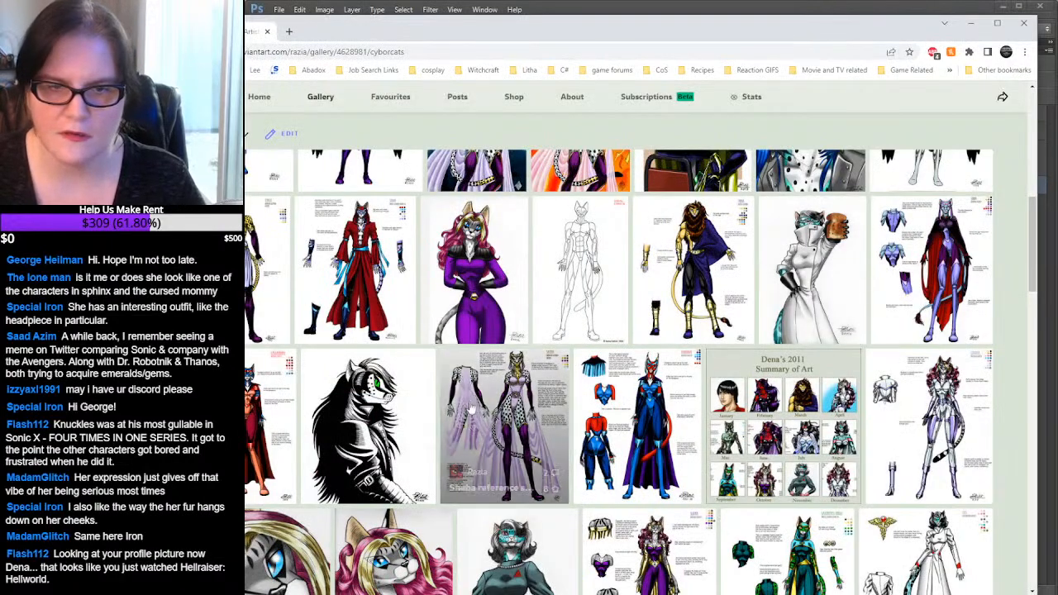
pyautogui.click(632, 413)
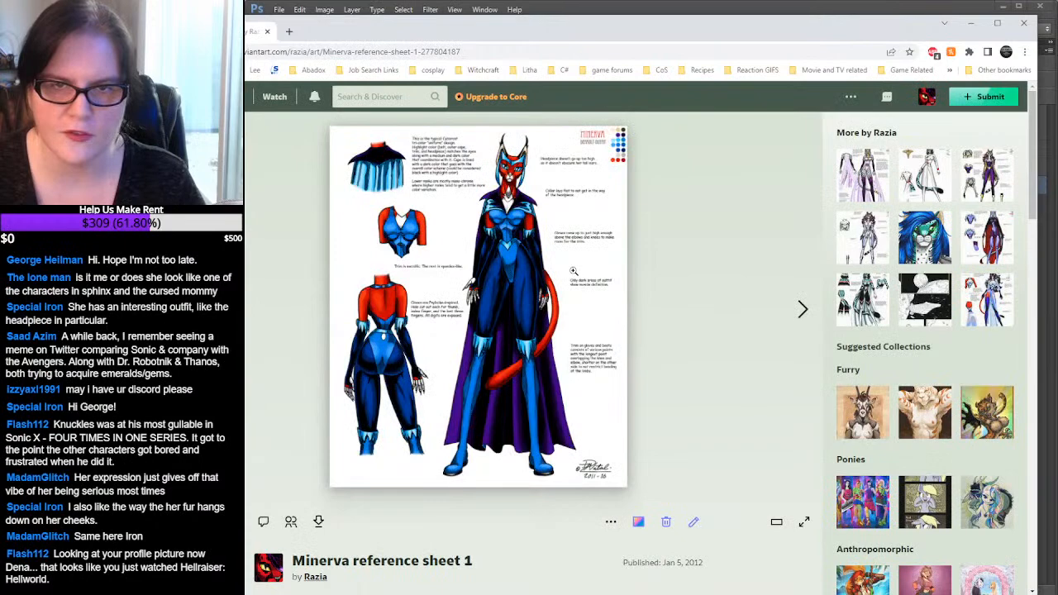
pyautogui.click(572, 271)
pyautogui.click(645, 294)
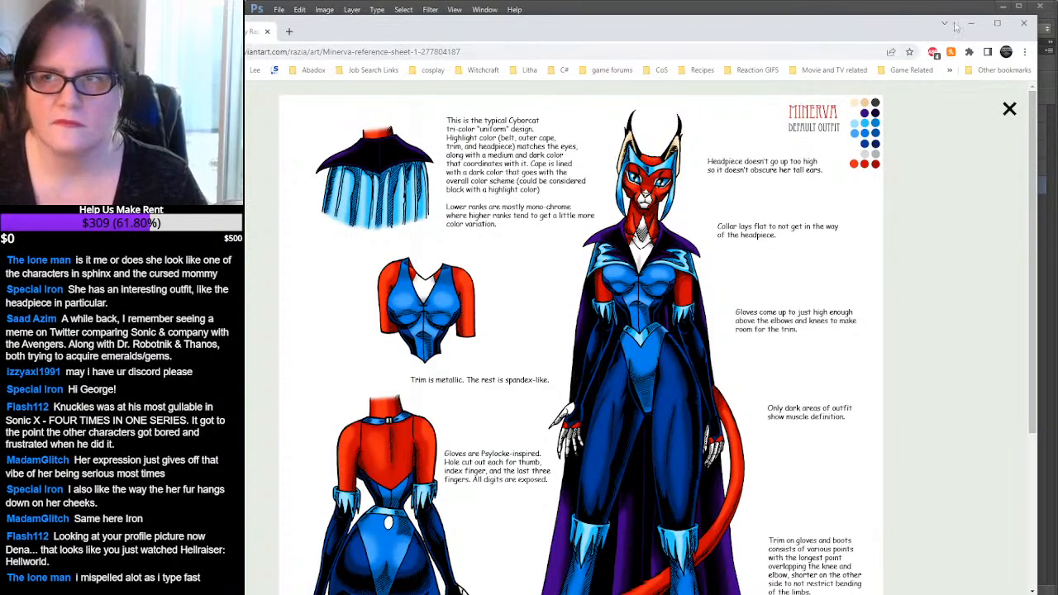
pyautogui.click(970, 23)
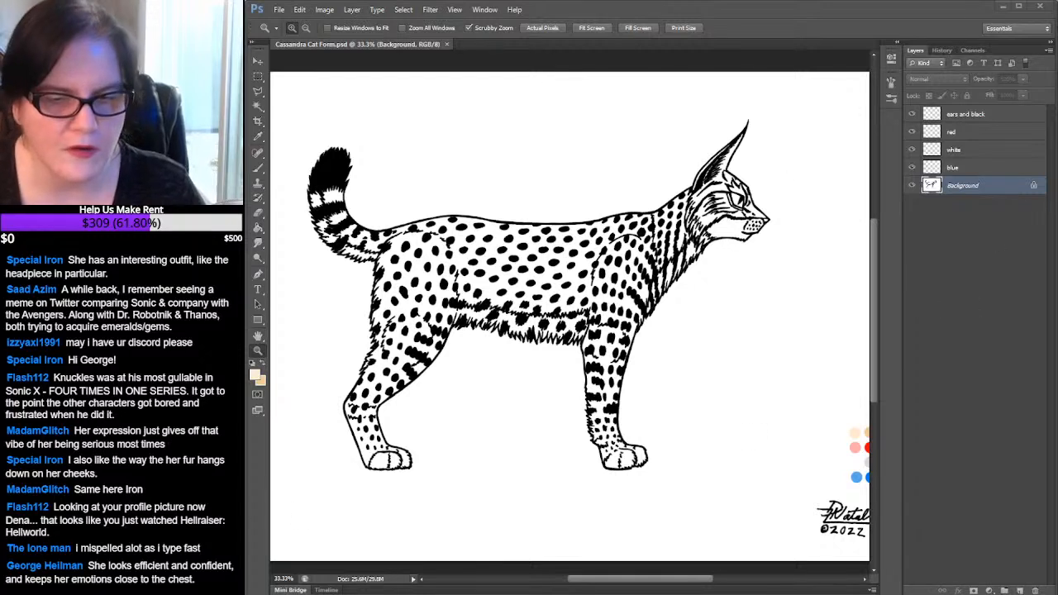
# Switch to the games channel in Discord and move its window off the drawing
pyautogui.moveTo(456, 594)
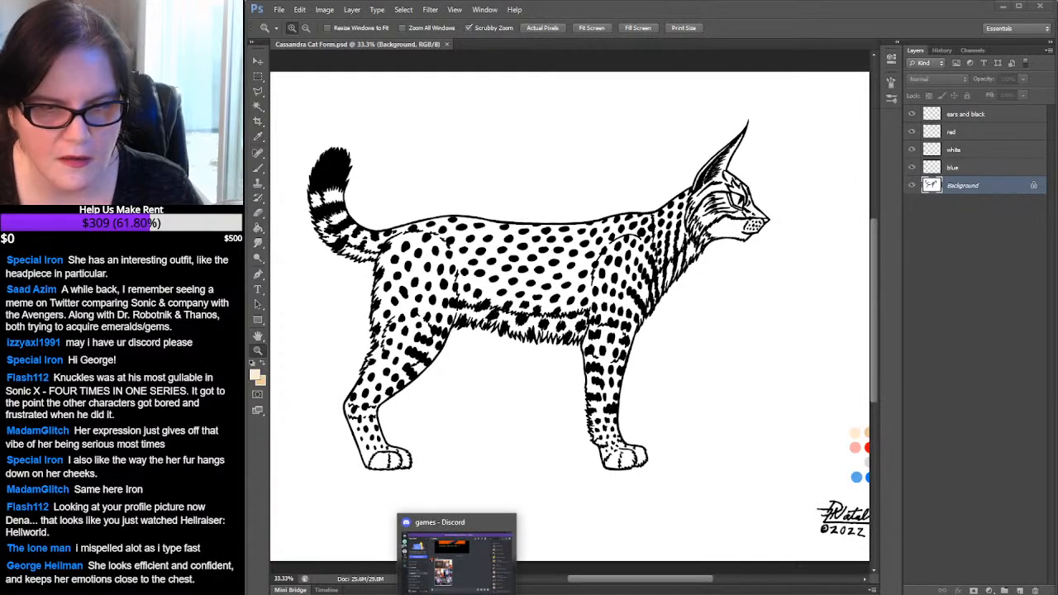
pyautogui.click(456, 552)
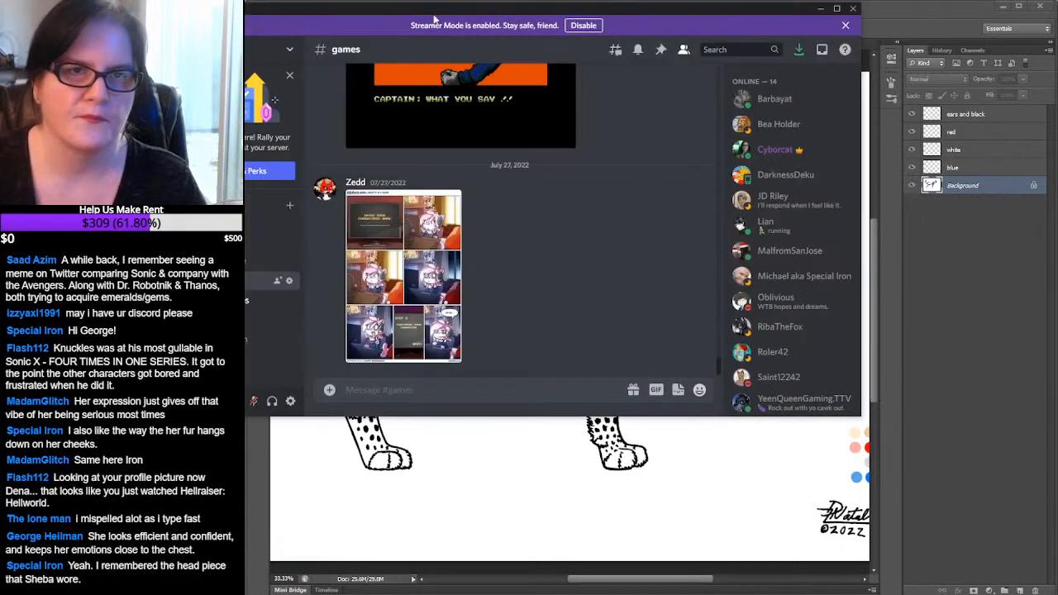
pyautogui.moveTo(434, 12); pyautogui.dragTo(0, 133)
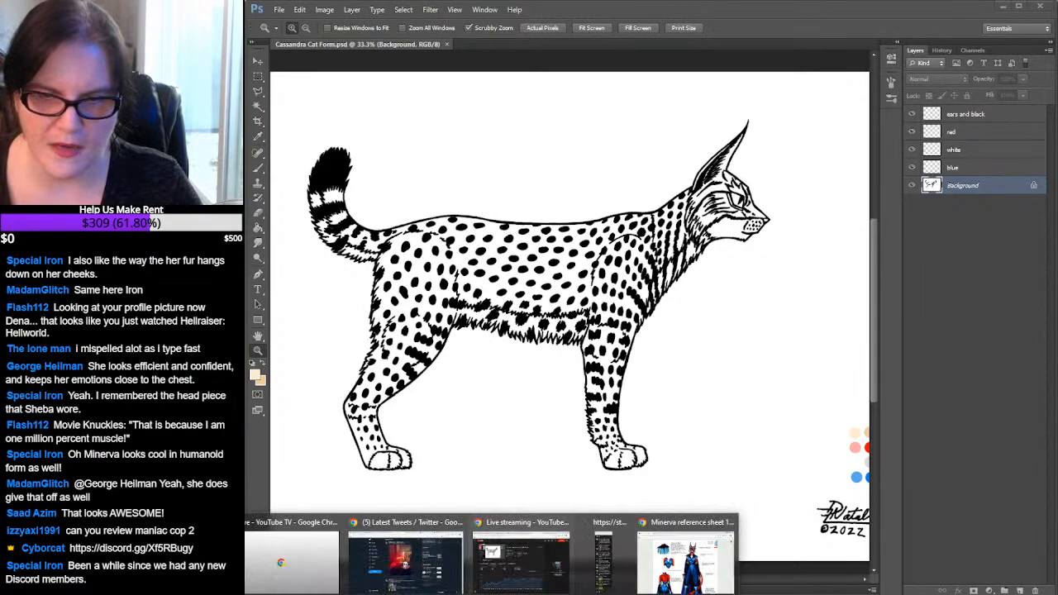
# Switch to the browser, look through the cyborcats gallery's reference sheets and turn-arounds on DeviantArt, and return to the drawing
pyautogui.click(653, 574)
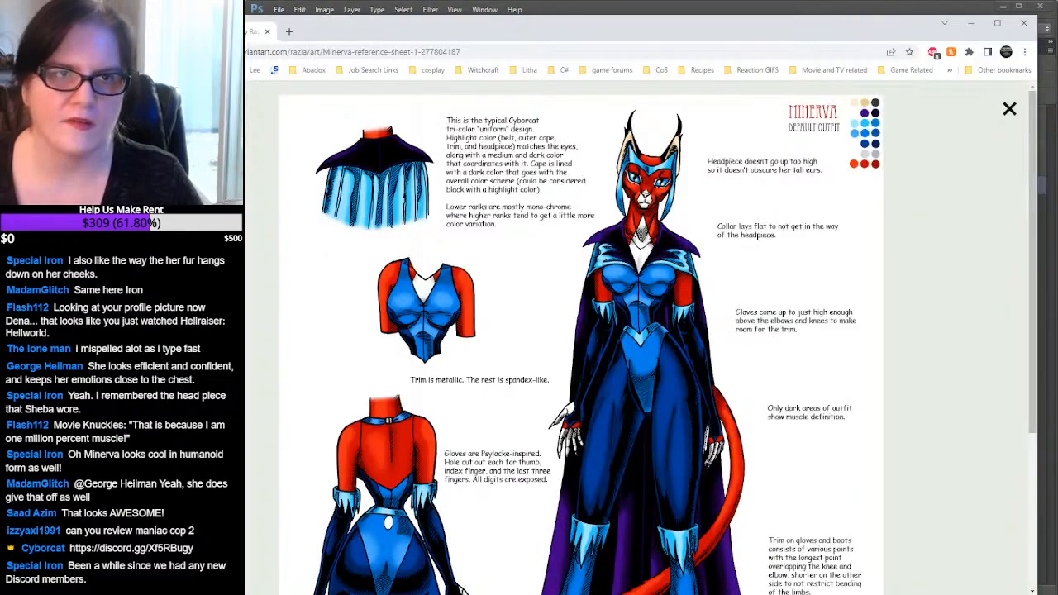
pyautogui.hotkey('alt', 'Left')
pyautogui.scroll(-3, 879, 354)
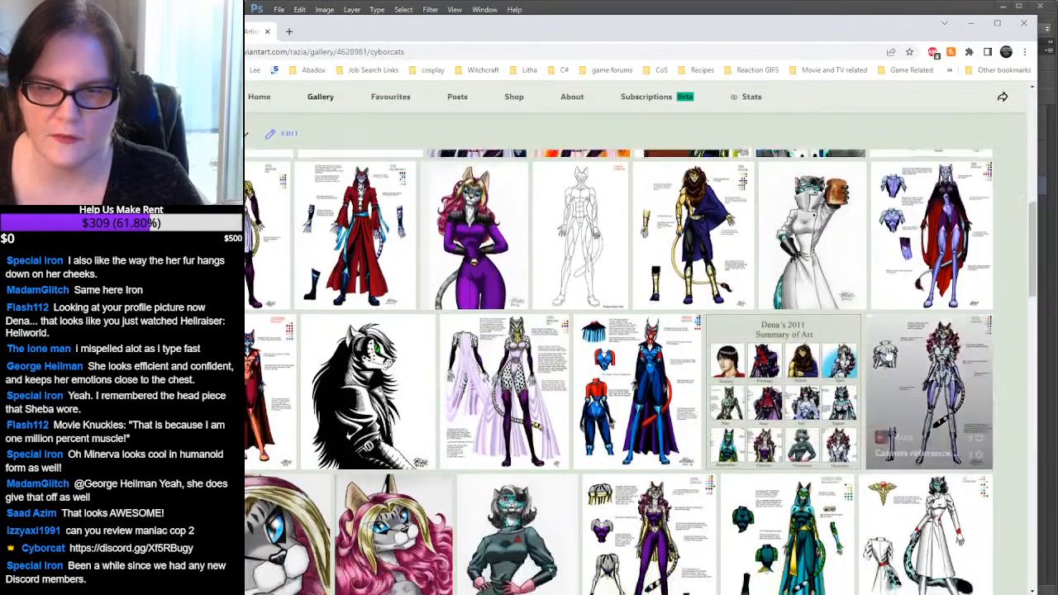
pyautogui.scroll(-3, 888, 354)
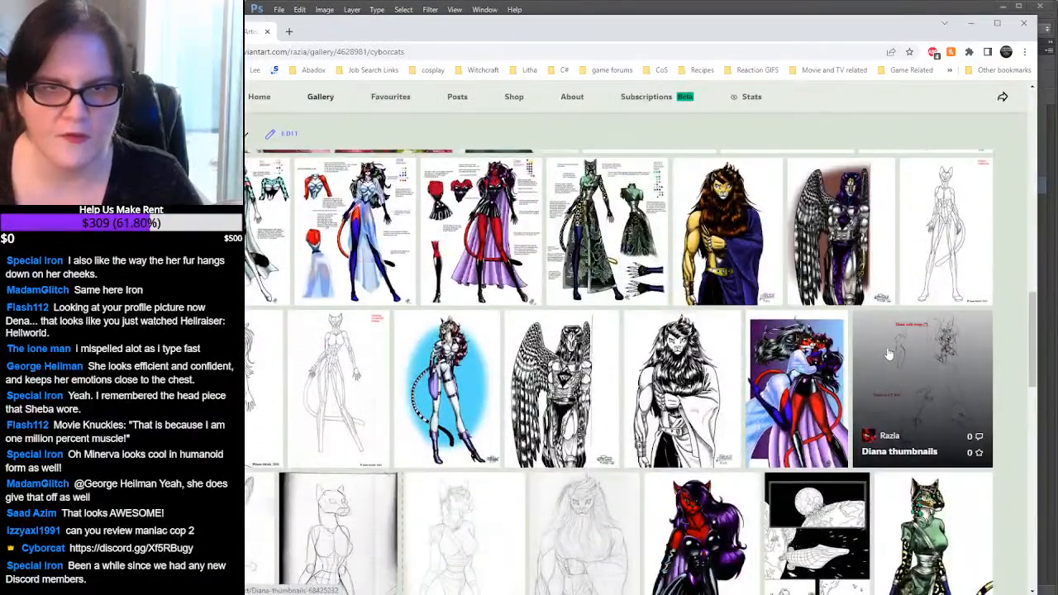
pyautogui.scroll(-5, 881, 352)
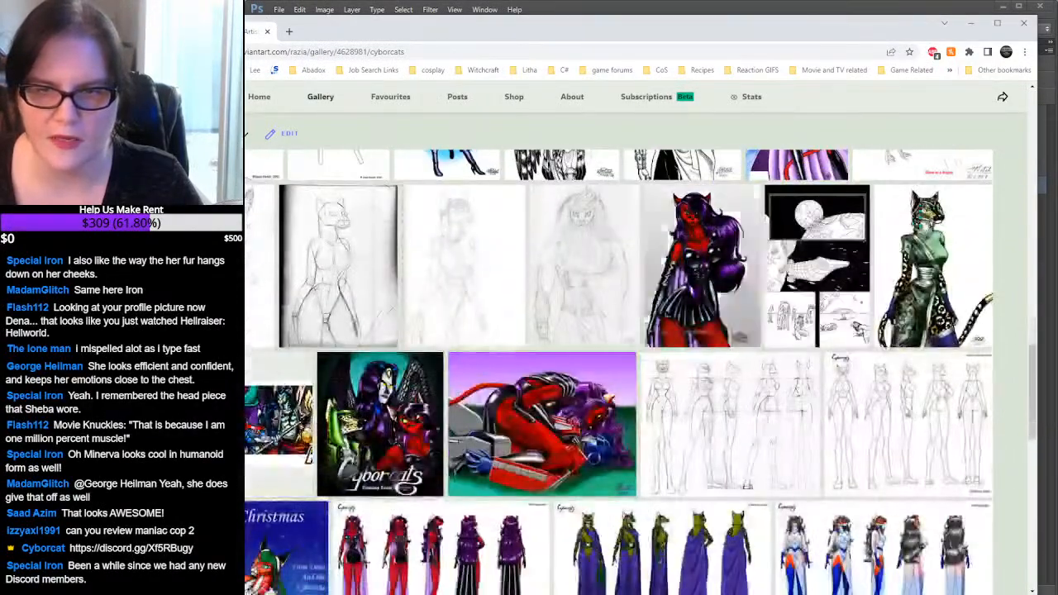
pyautogui.scroll(-5, 643, 314)
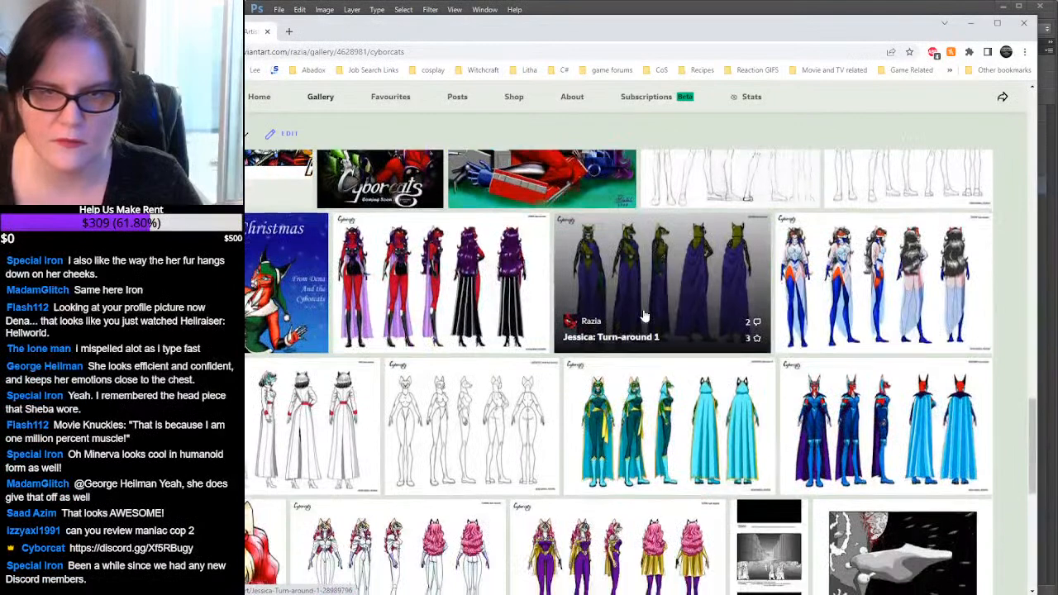
pyautogui.scroll(-5, 985, 367)
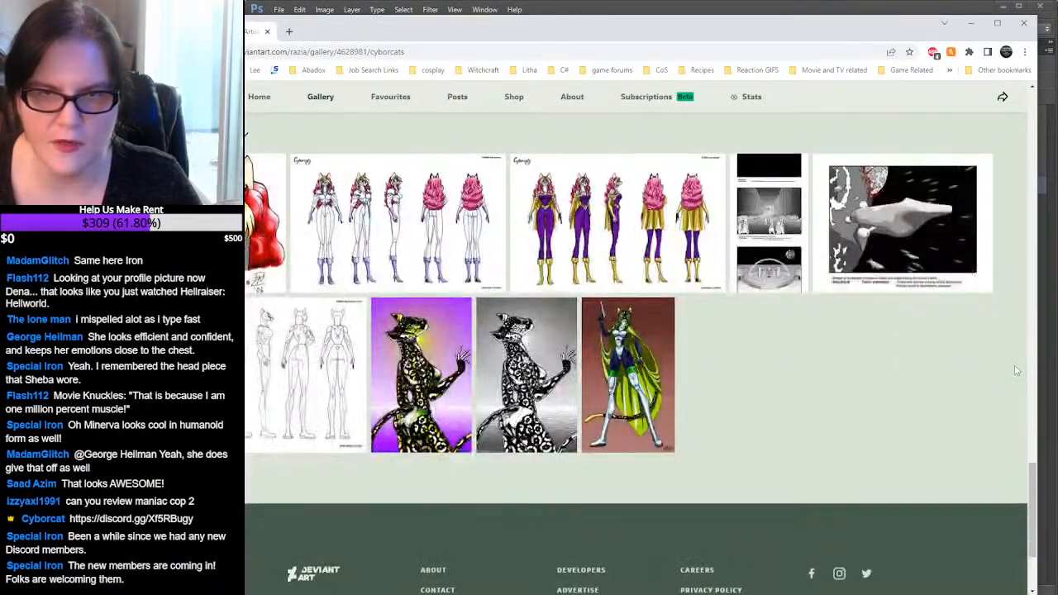
pyautogui.scroll(-1, 1017, 370)
pyautogui.scroll(3, 1017, 370)
pyautogui.scroll(2, 1016, 370)
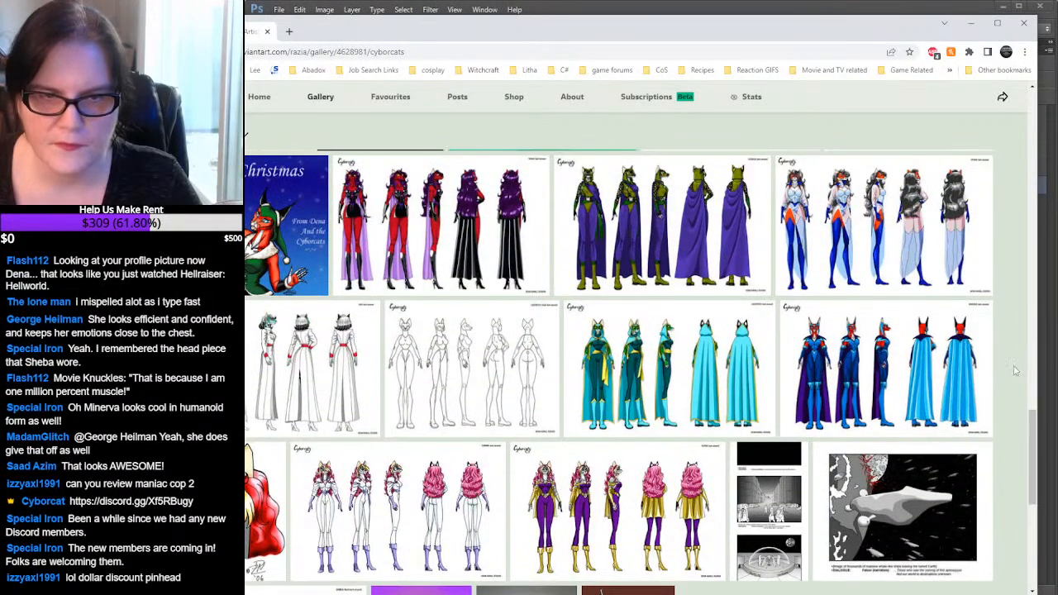
pyautogui.scroll(-4, 1014, 370)
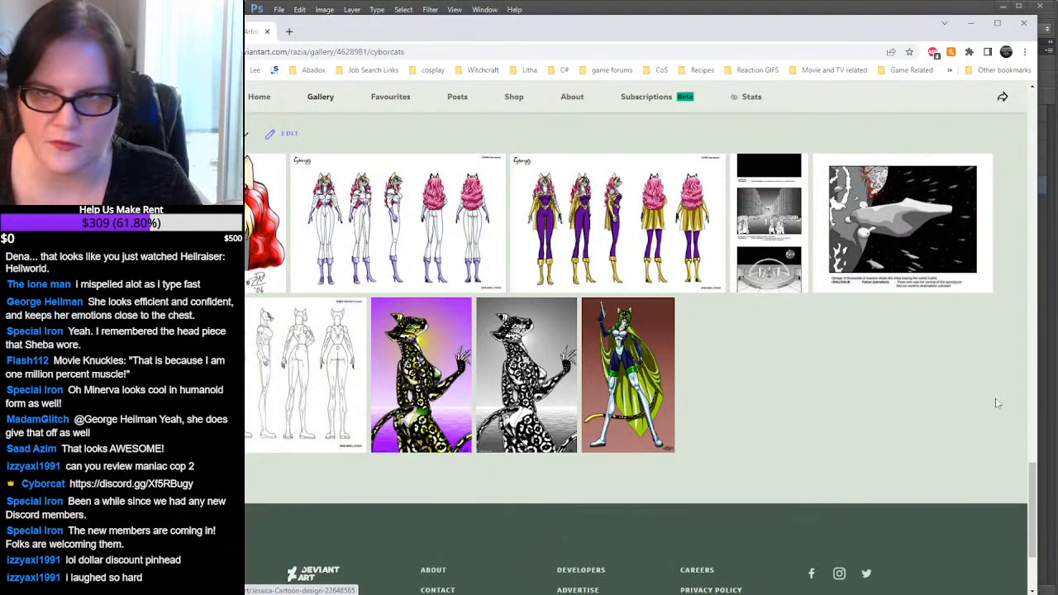
pyautogui.scroll(3, 905, 388)
pyautogui.scroll(1, 905, 390)
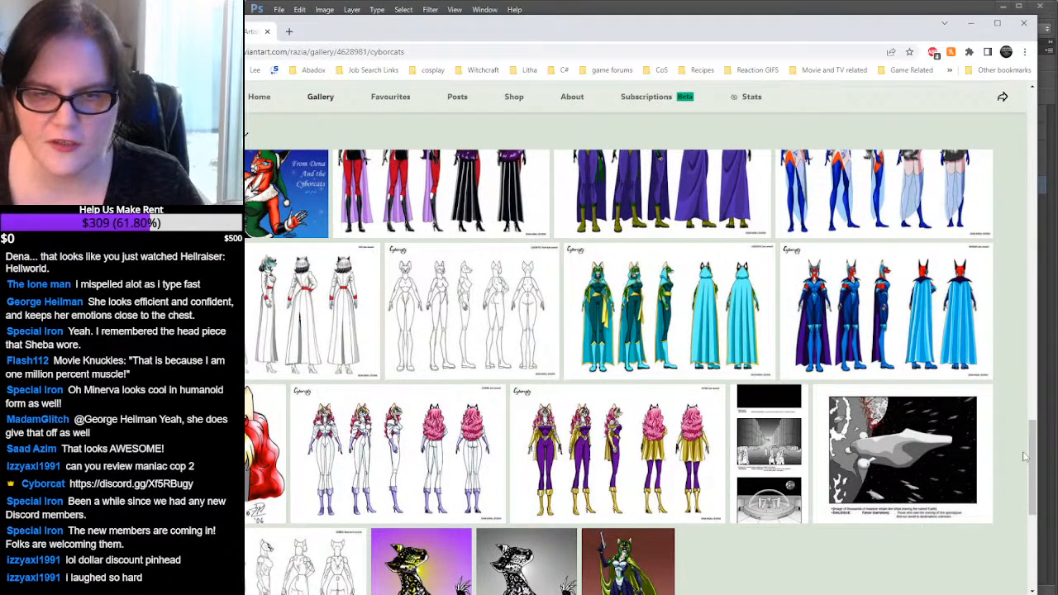
pyautogui.scroll(-2, 1023, 456)
pyautogui.scroll(3, 1022, 456)
pyautogui.scroll(5, 1023, 456)
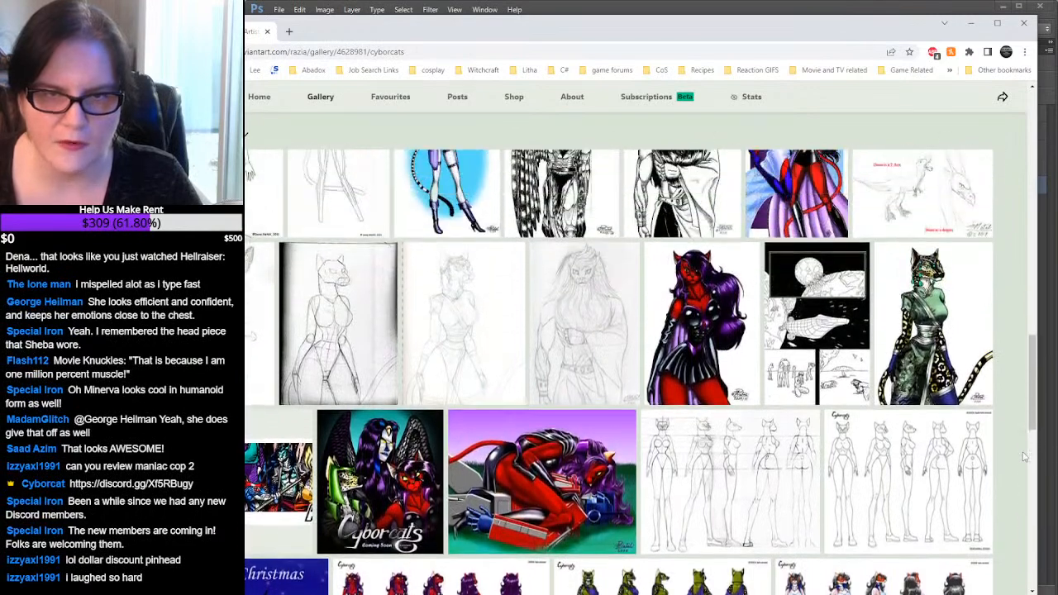
pyautogui.scroll(10, 1023, 456)
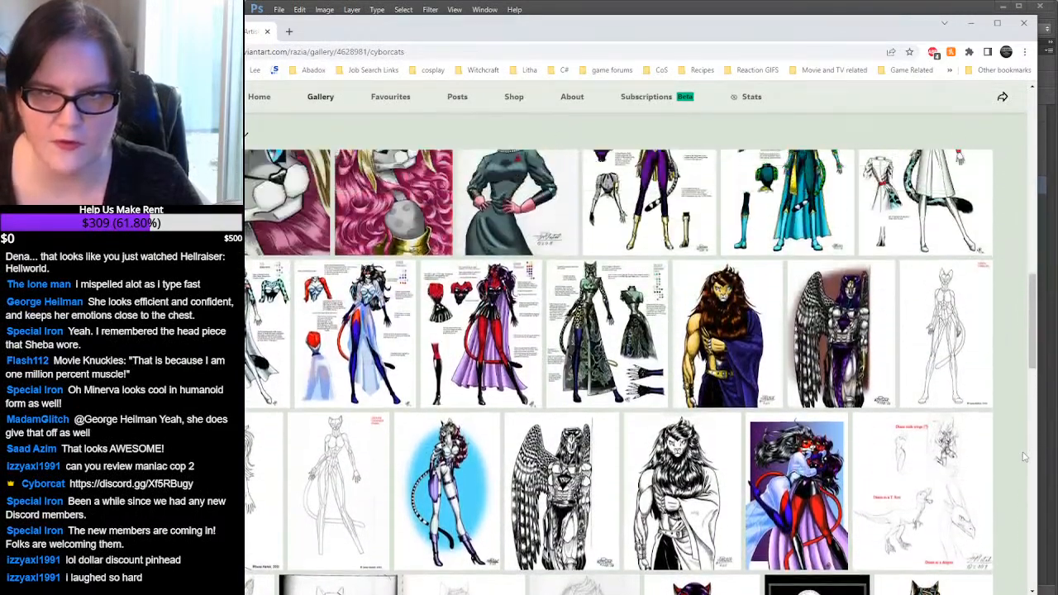
pyautogui.scroll(5, 1023, 456)
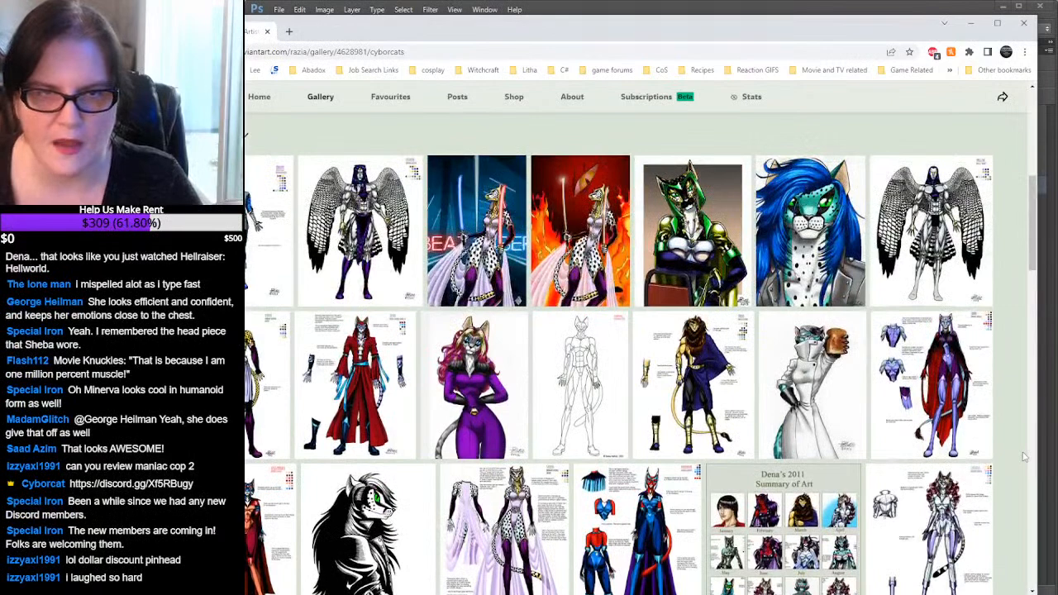
pyautogui.click(973, 23)
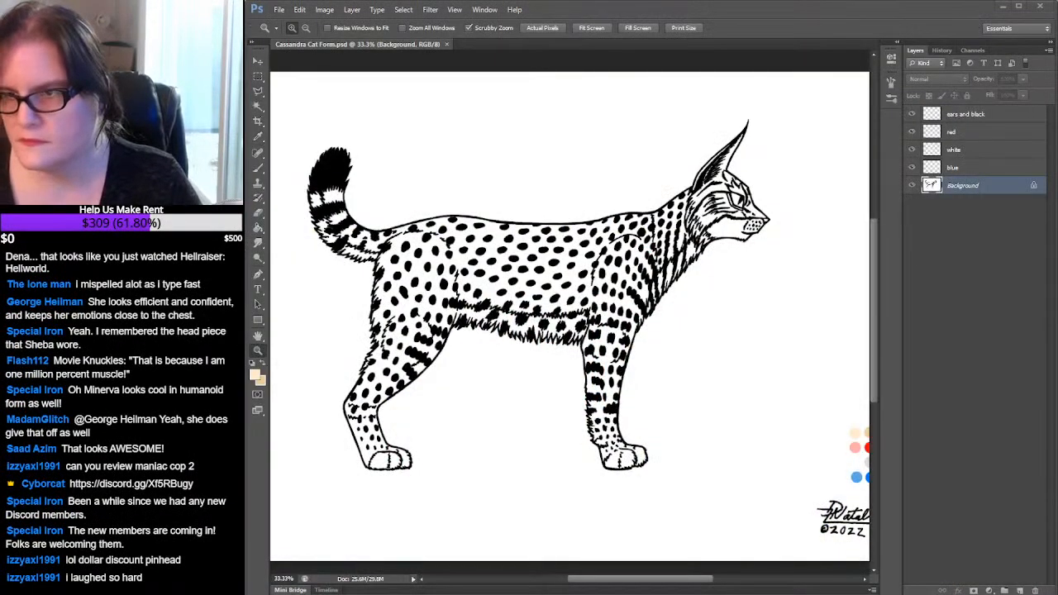